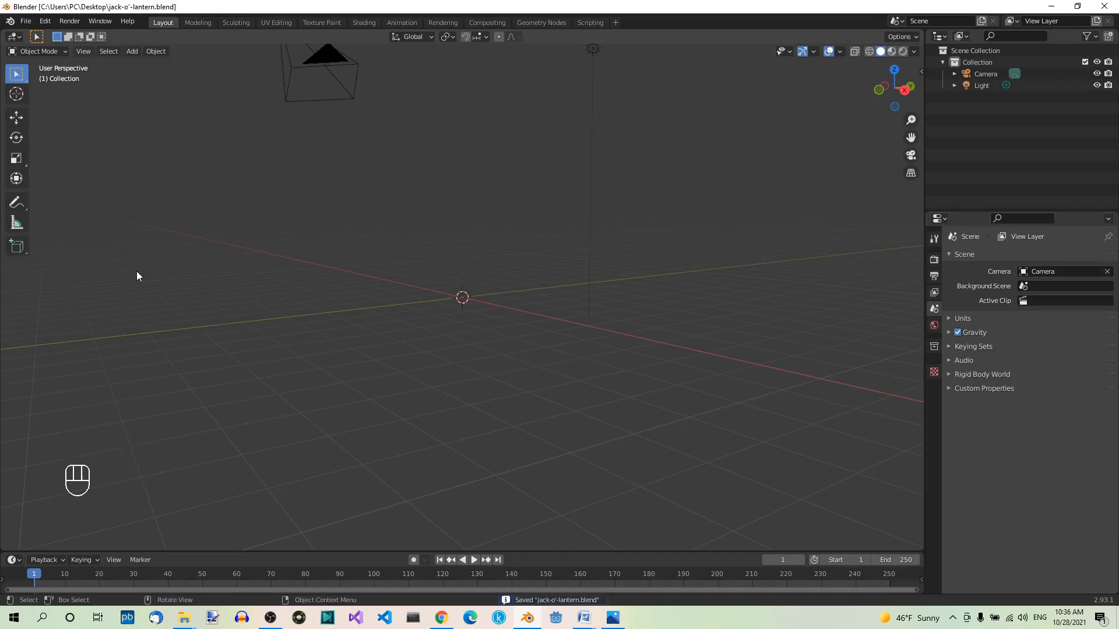
Add a UV sphere at the world origin and scale its whole mesh by 3 in Edit Mode.
{"action": "key", "text": "shift+a"}
{"action": "left_click", "coordinate": [494, 390]}
{"action": "key", "text": "Tab"}
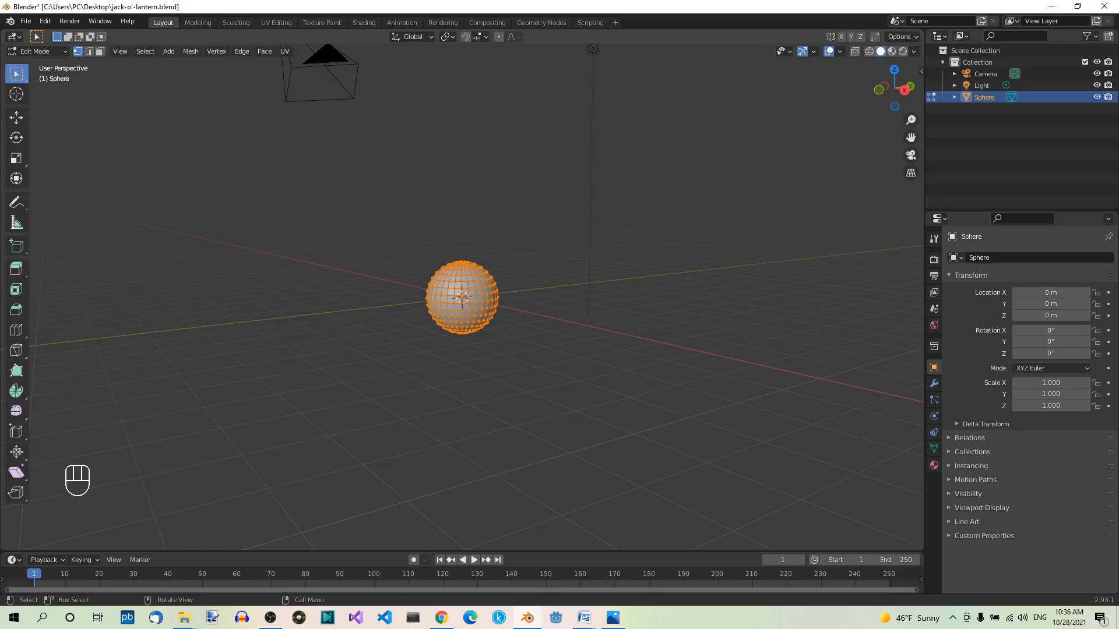
{"action": "key", "text": "s"}
{"action": "key", "text": "3"}
{"action": "key", "text": "Return"}
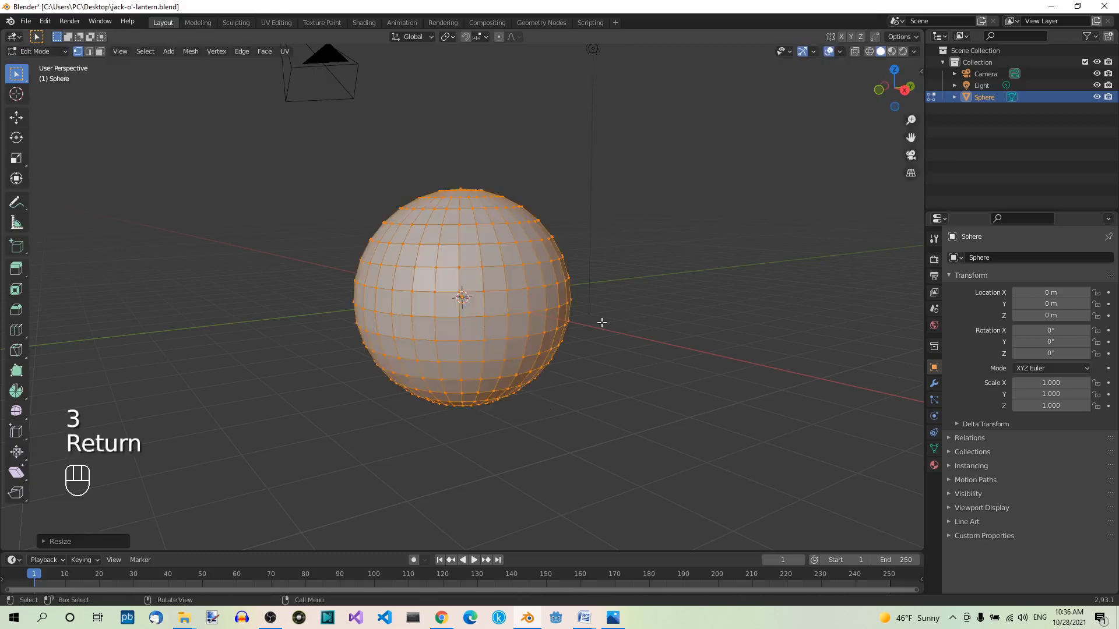
Rename the sphere object as Pumpkin.
{"action": "double_click", "coordinate": [984, 98]}
{"action": "double_click", "coordinate": [983, 97]}
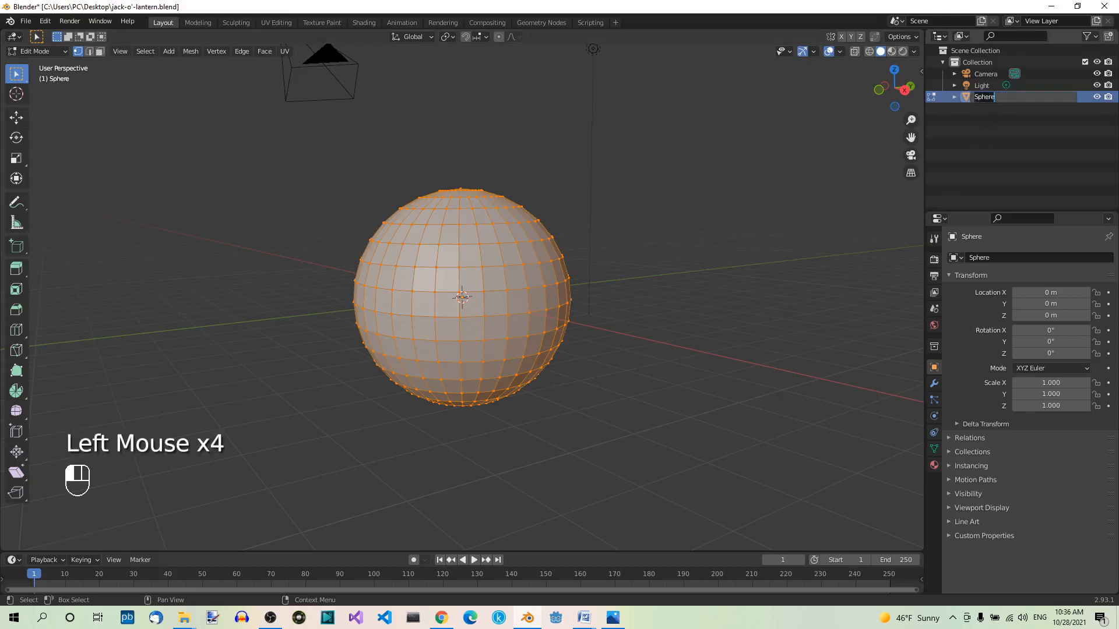
{"action": "type", "text": "Pumpkin"}
{"action": "key", "text": "Return"}
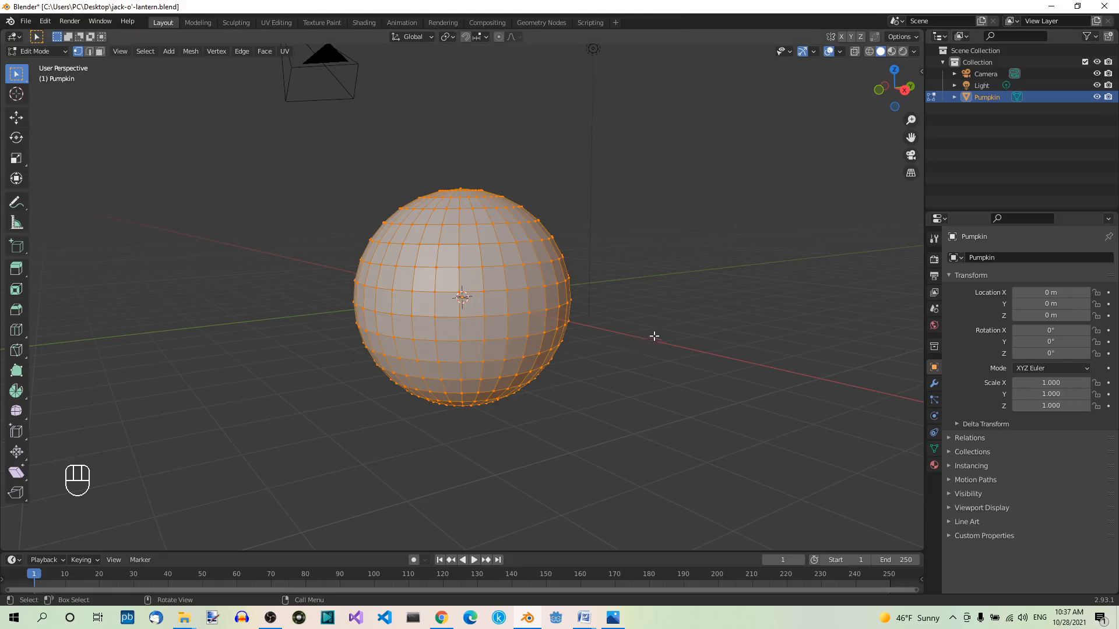
Add a Subdivision Surface modifier to the pumpkin and set its viewport level to 2.
{"action": "left_click", "coordinate": [933, 385]}
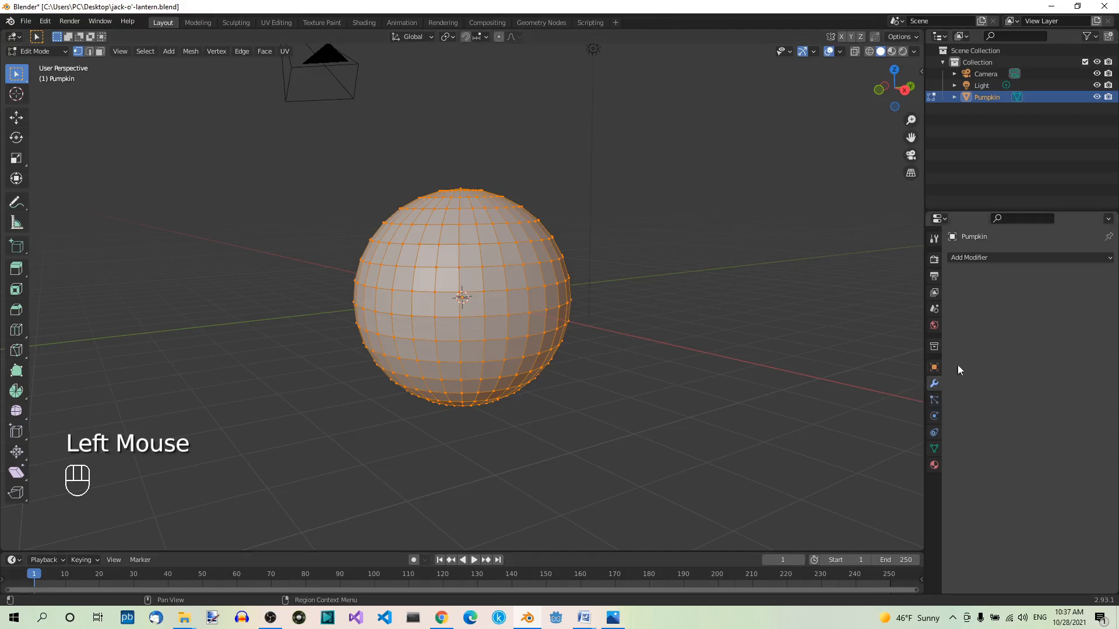
{"action": "left_click", "coordinate": [1028, 260]}
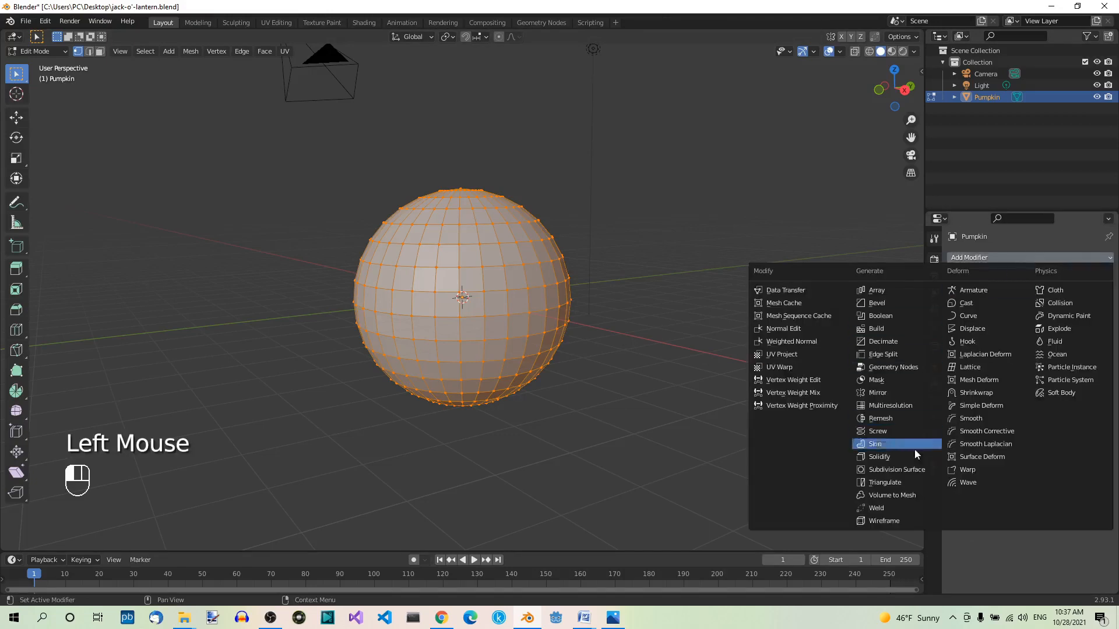
{"action": "left_click", "coordinate": [913, 472]}
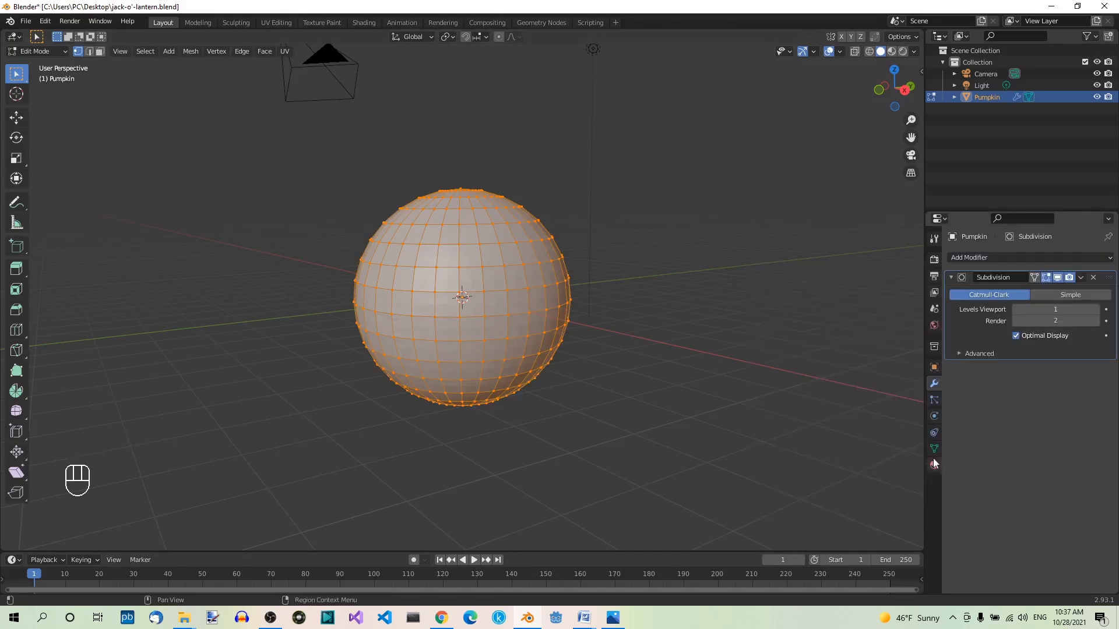
{"action": "left_click", "coordinate": [1095, 310]}
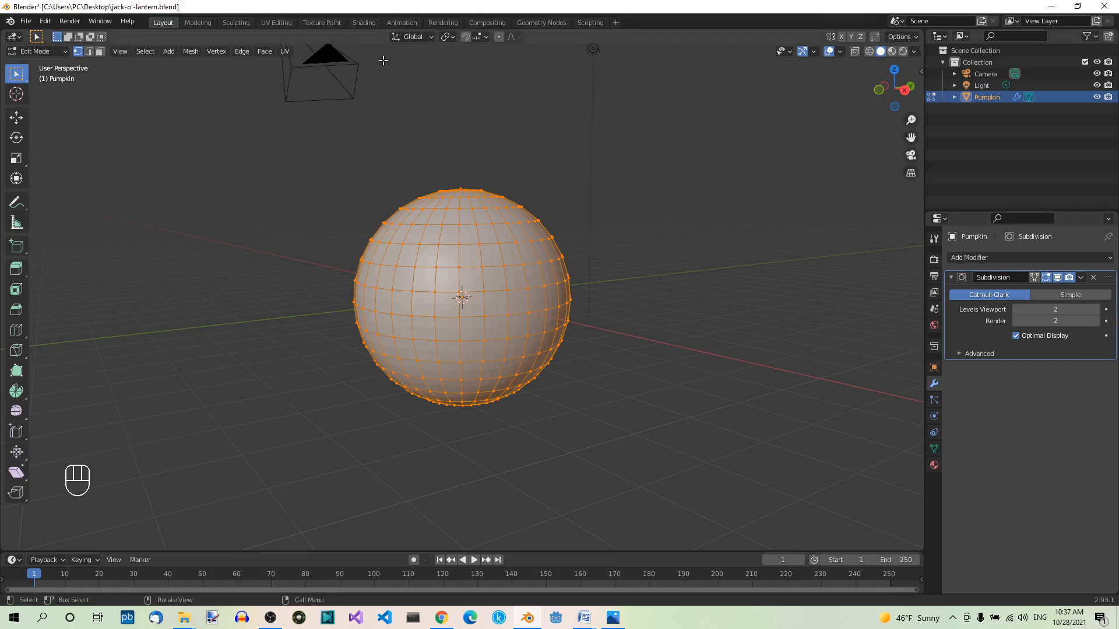
Enable proportional editing and move the sphere's bottom pole vertex 1.5 m up along Z with a proportional size of 3.14.
{"action": "key", "text": "alt+a"}
{"action": "middle_click_drag", "start_coordinate": [645, 376], "coordinate": [660, 297]}
{"action": "left_click", "coordinate": [463, 380]}
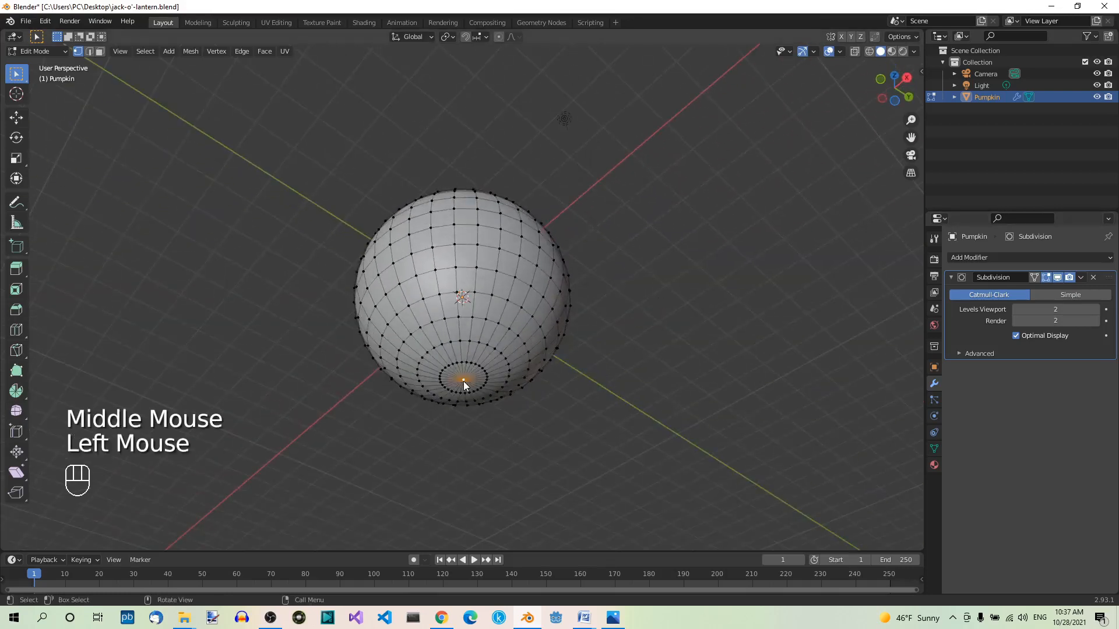
{"action": "left_click", "coordinate": [499, 37]}
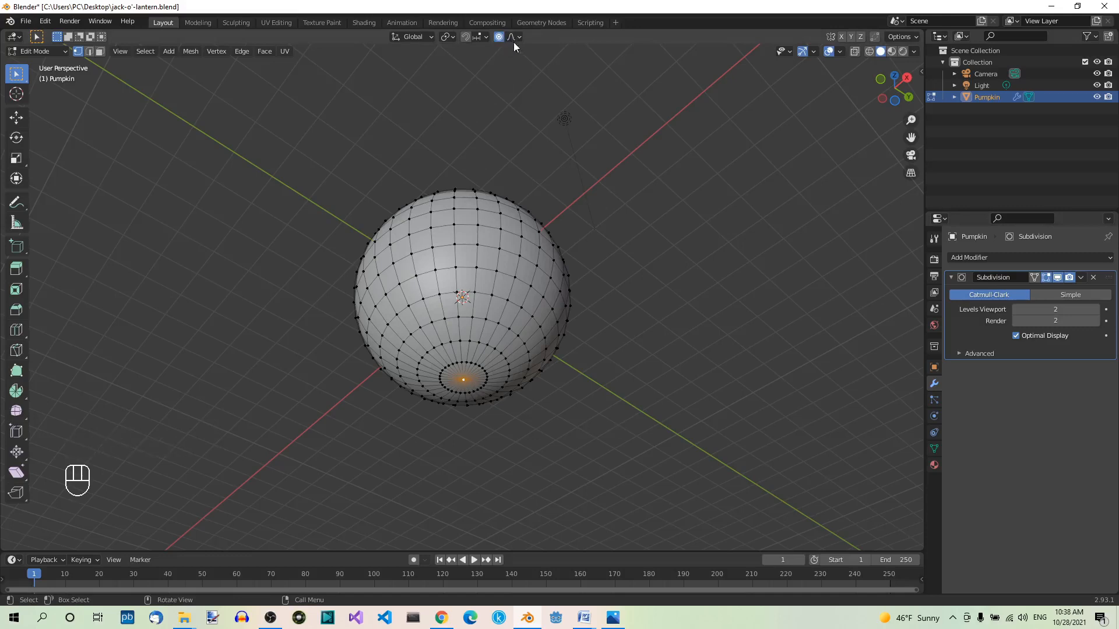
{"action": "scroll", "coordinate": [626, 315], "scroll_direction": "up", "scroll_amount": 8}
{"action": "key", "text": "Escape"}
{"action": "key", "text": "g"}
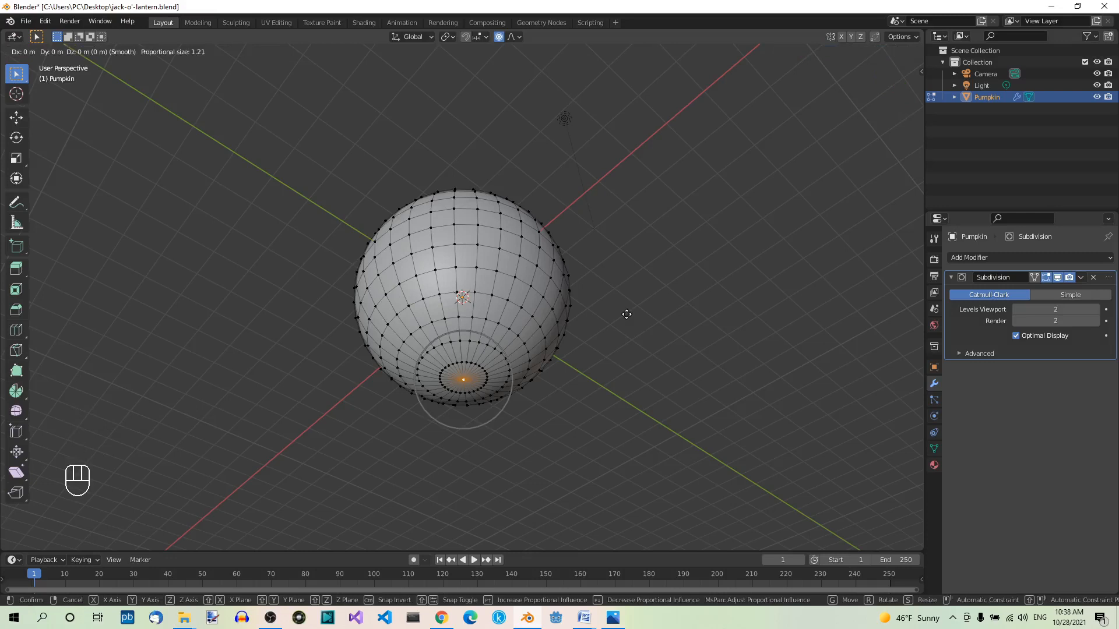
{"action": "scroll", "coordinate": [626, 314], "scroll_direction": "down", "scroll_amount": 6}
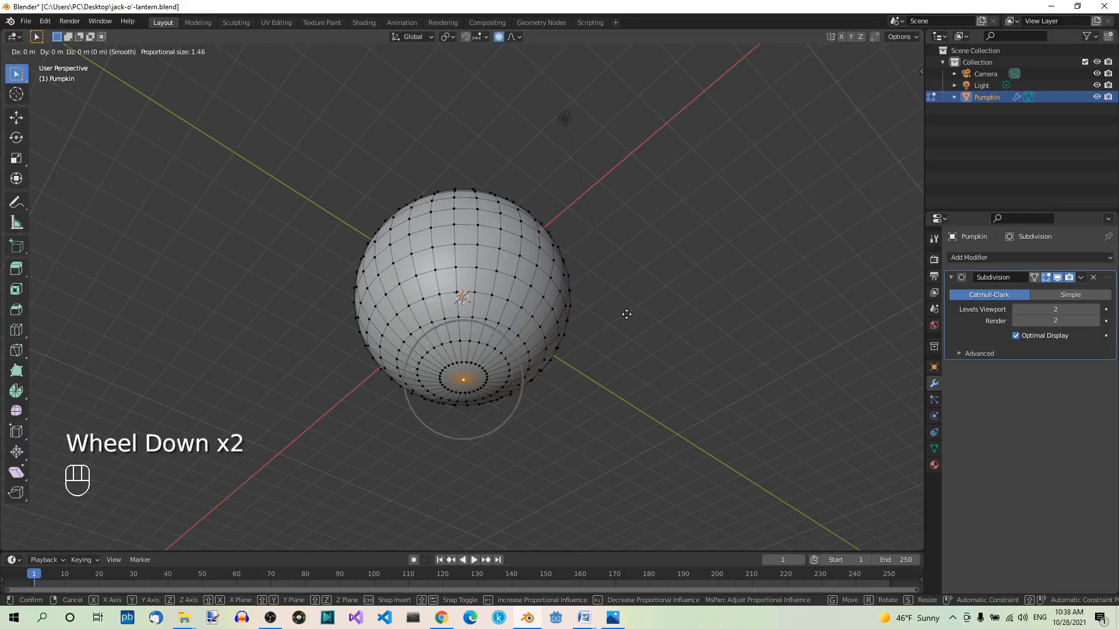
{"action": "scroll", "coordinate": [626, 314], "scroll_direction": "down", "scroll_amount": 3}
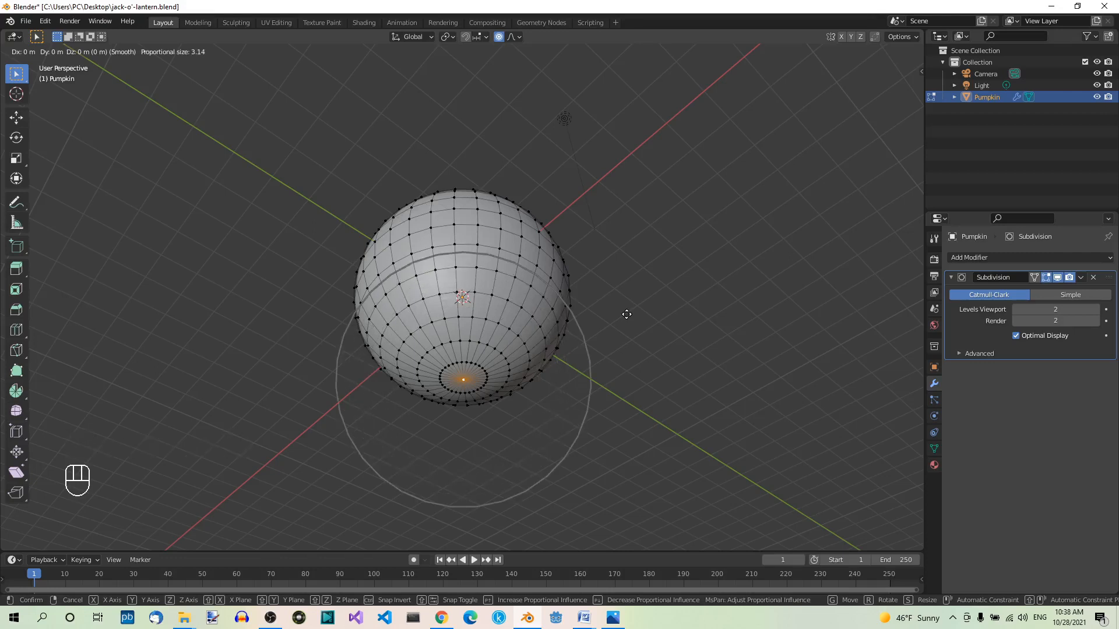
{"action": "key", "text": "z"}
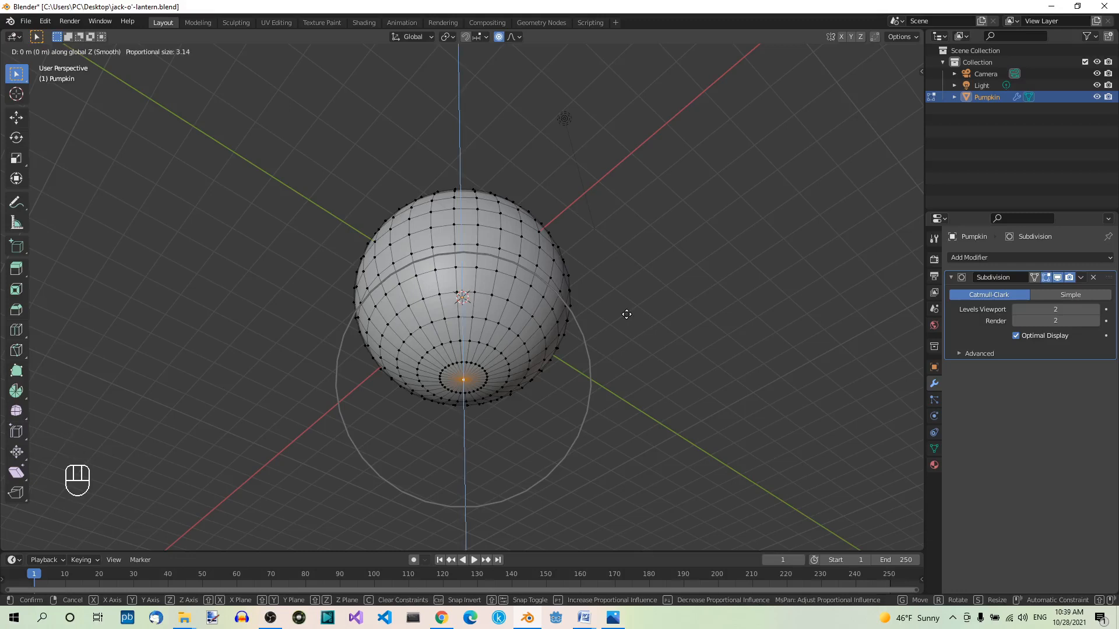
{"action": "type", "text": "1.5"}
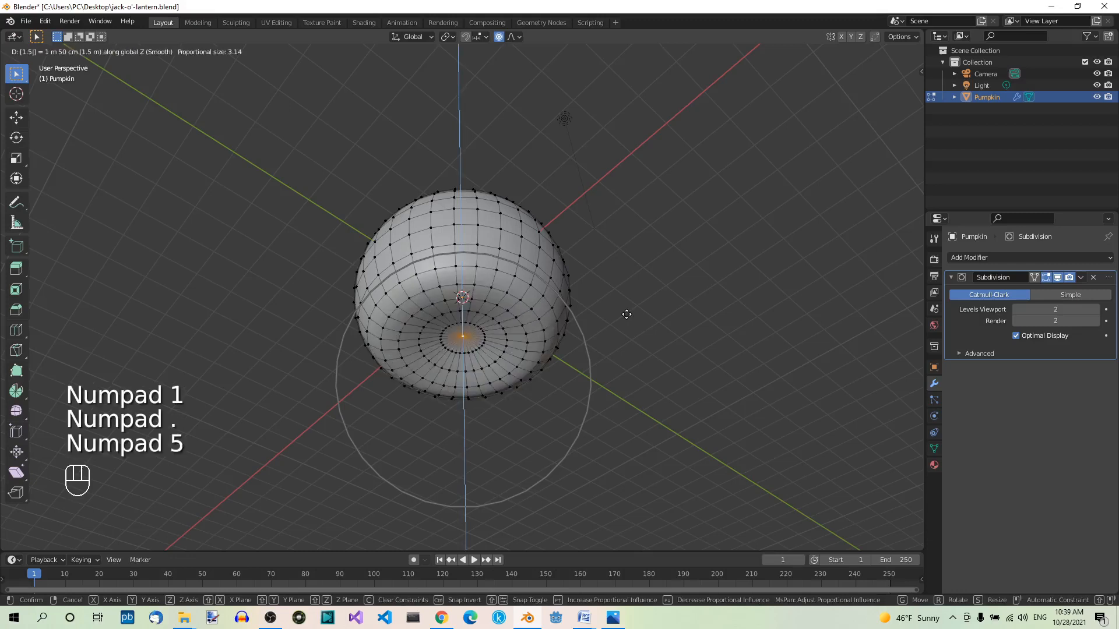
{"action": "key", "text": "KP_Enter"}
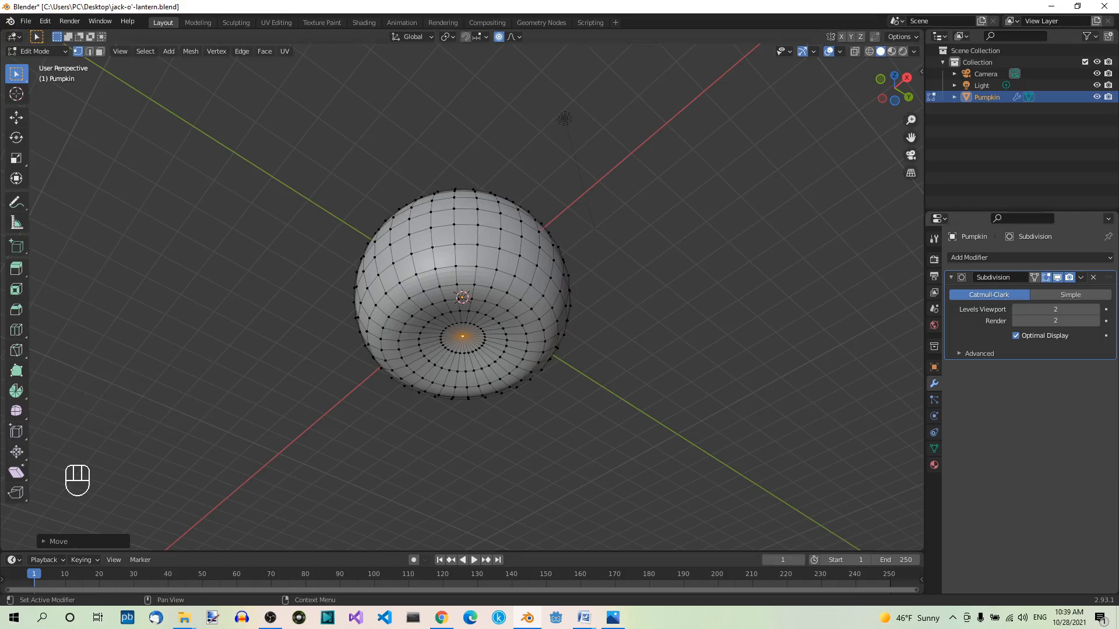
Move the sphere's top pole vertex -1 m along Z with proportional editing at a size of 2.59.
{"action": "middle_click_drag", "start_coordinate": [644, 210], "coordinate": [662, 310]}
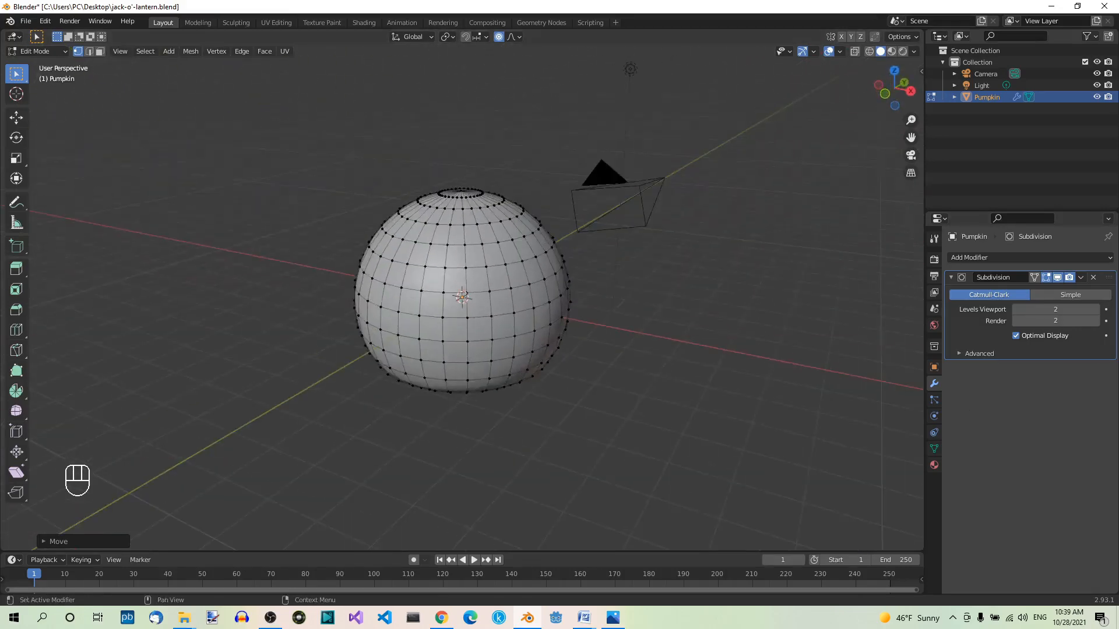
{"action": "middle_click_drag", "start_coordinate": [628, 208], "coordinate": [597, 242]}
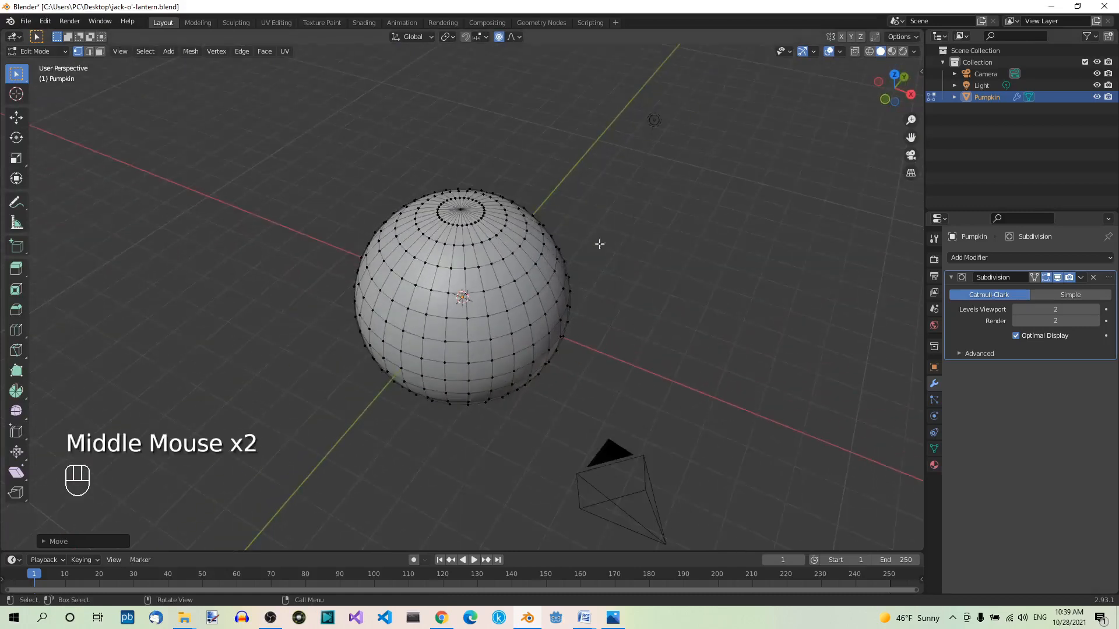
{"action": "left_click", "coordinate": [461, 211]}
{"action": "scroll", "coordinate": [728, 347], "scroll_direction": "down", "scroll_amount": 3}
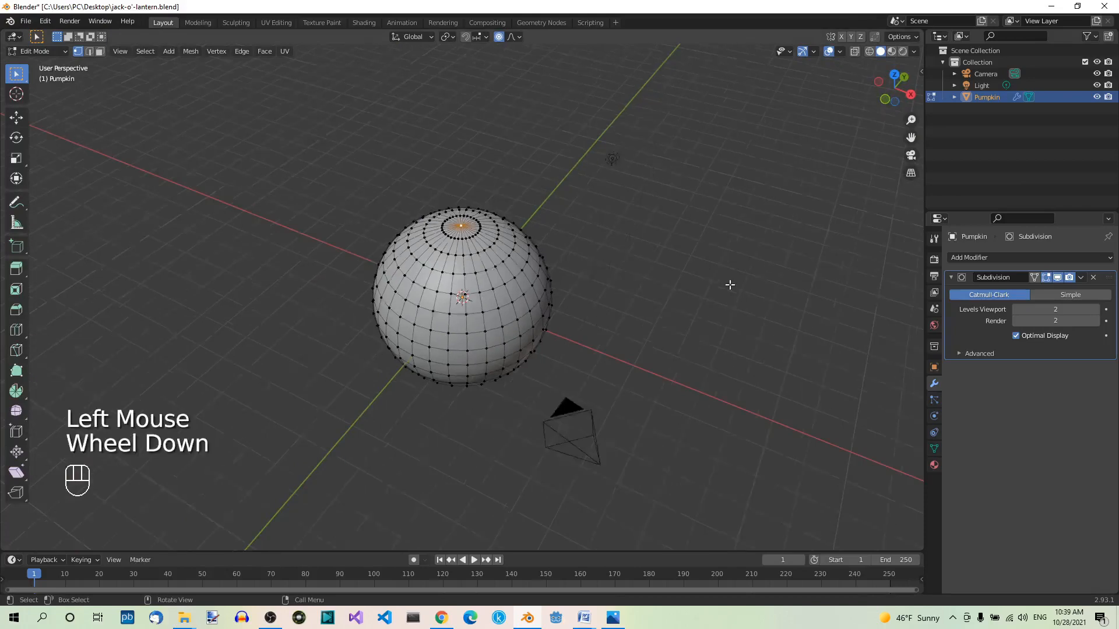
{"action": "scroll", "coordinate": [732, 282], "scroll_direction": "up", "scroll_amount": 5}
{"action": "key", "text": "g"}
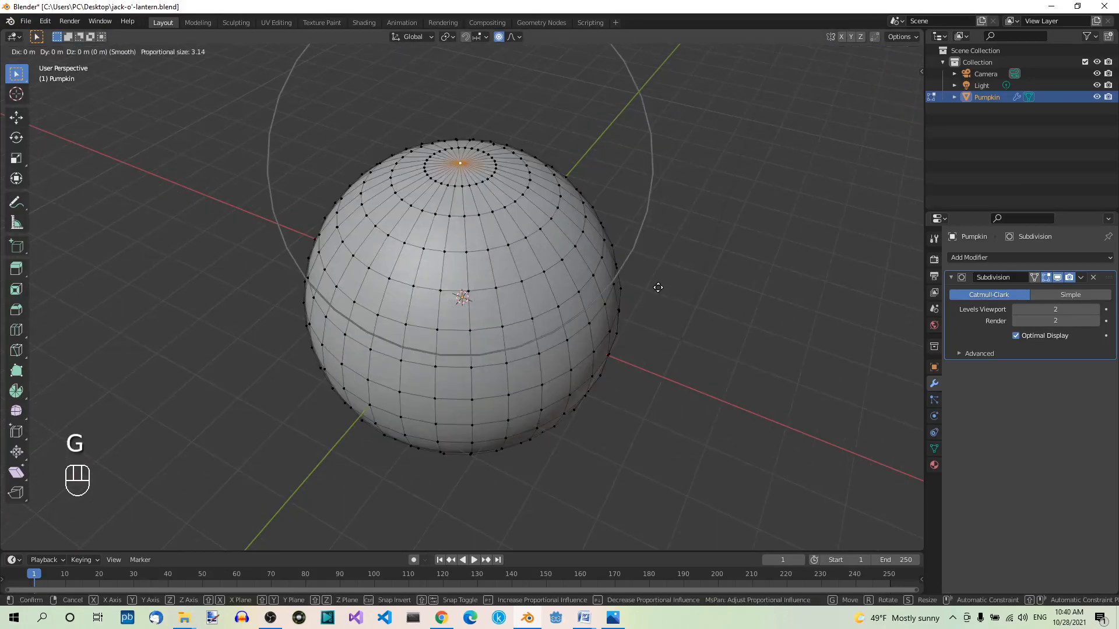
{"action": "scroll", "coordinate": [657, 287], "scroll_direction": "up", "scroll_amount": 1}
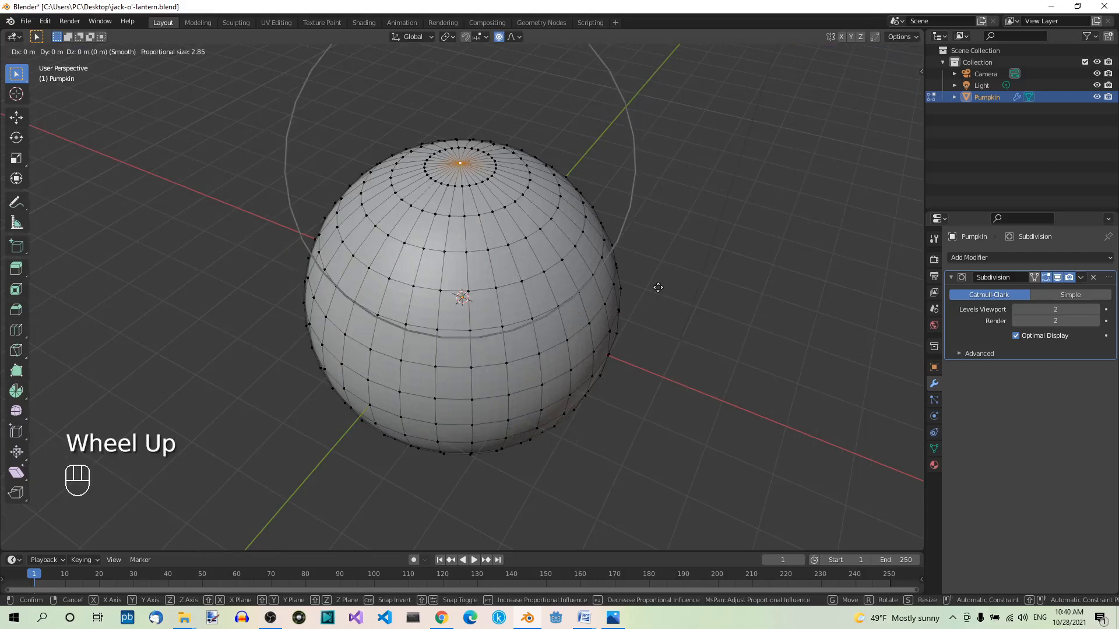
{"action": "scroll", "coordinate": [658, 287], "scroll_direction": "up", "scroll_amount": 1}
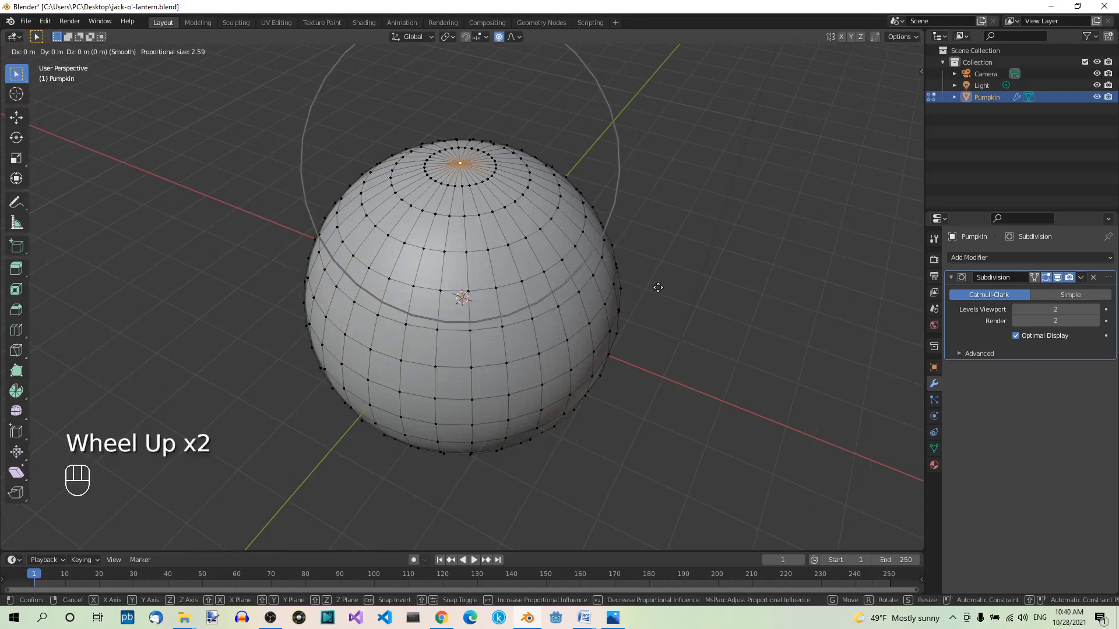
{"action": "type", "text": "z"}
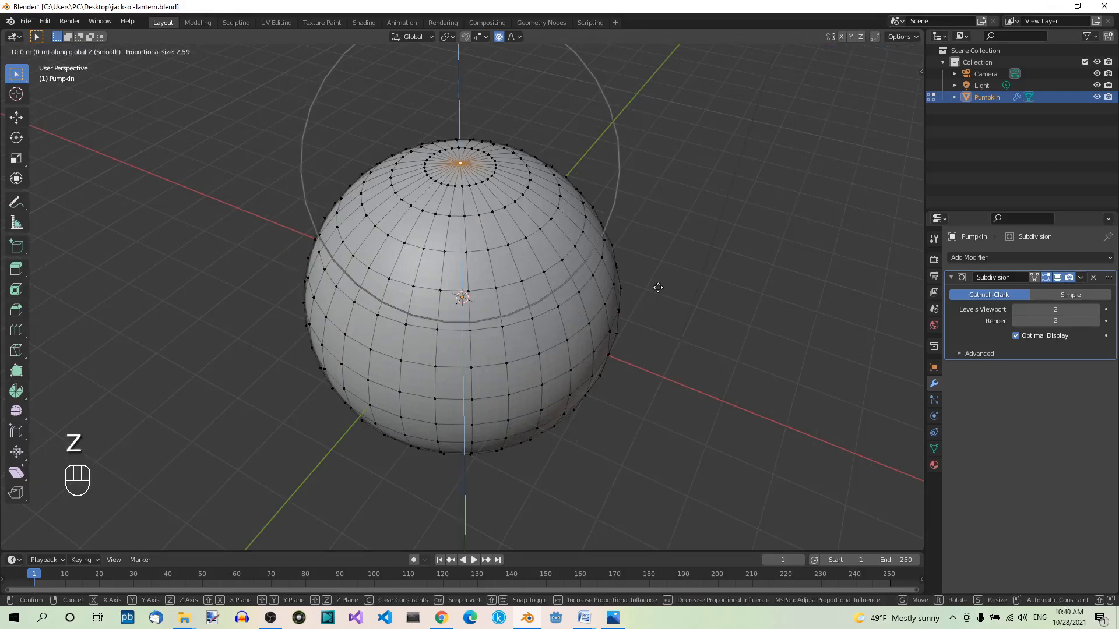
{"action": "type", "text": "-1"}
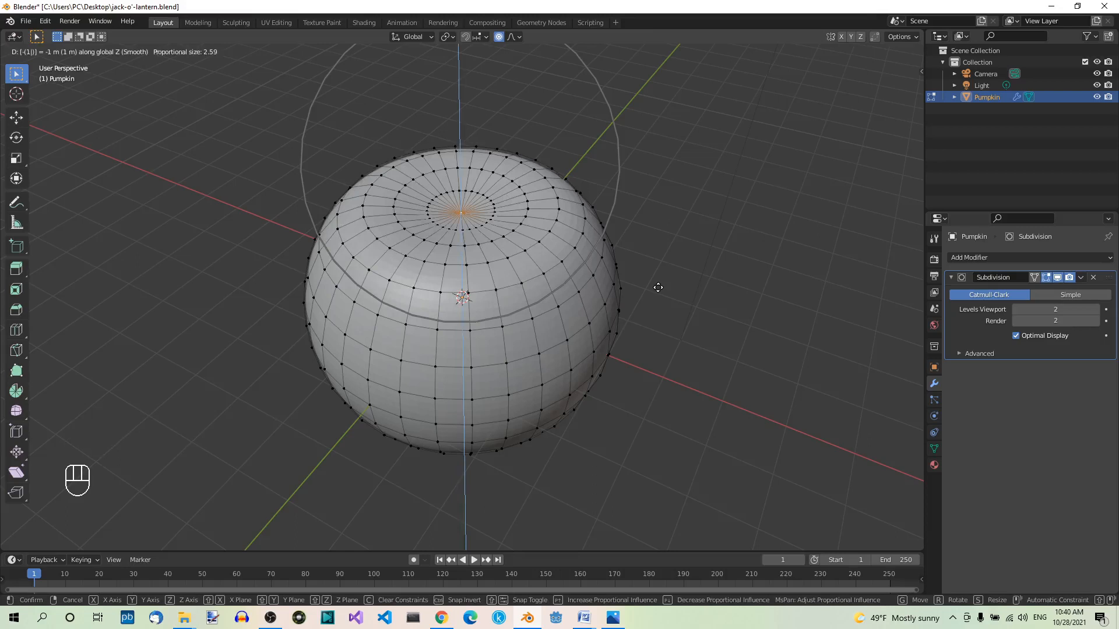
{"action": "key", "text": "KP_Enter"}
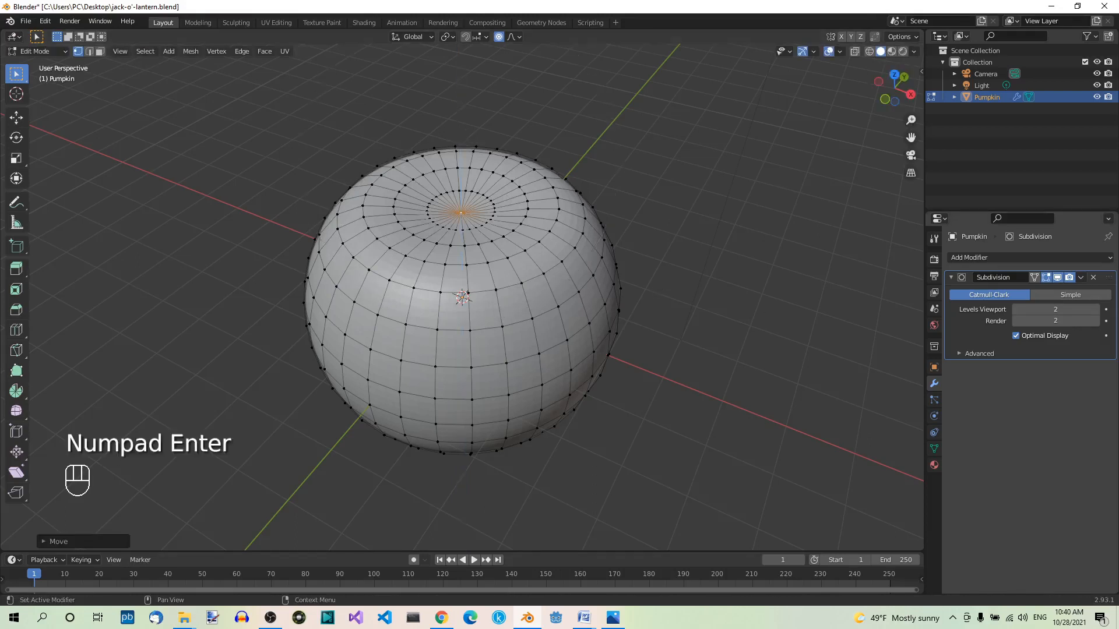
Disable proportional editing and, in front view, raise the entire pumpkin mesh along Z with snapping until its base sits at the origin's level.
{"action": "mouse_move", "coordinate": [689, 404]}
{"action": "middle_mouse_down"}
{"action": "mouse_move", "coordinate": [705, 387]}
{"action": "mouse_move", "coordinate": [716, 307]}
{"action": "mouse_move", "coordinate": [687, 309]}
{"action": "mouse_move", "coordinate": [681, 373]}
{"action": "mouse_move", "coordinate": [706, 369]}
{"action": "mouse_move", "coordinate": [688, 376]}
{"action": "mouse_move", "coordinate": [699, 386]}
{"action": "middle_mouse_up"}
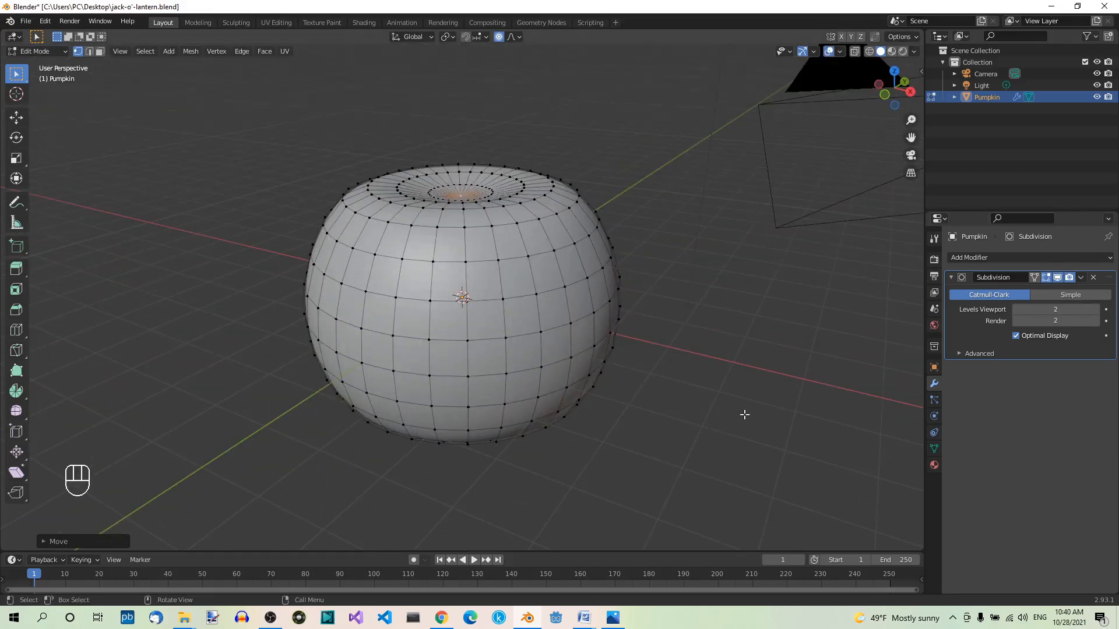
{"action": "key", "text": "KP_1"}
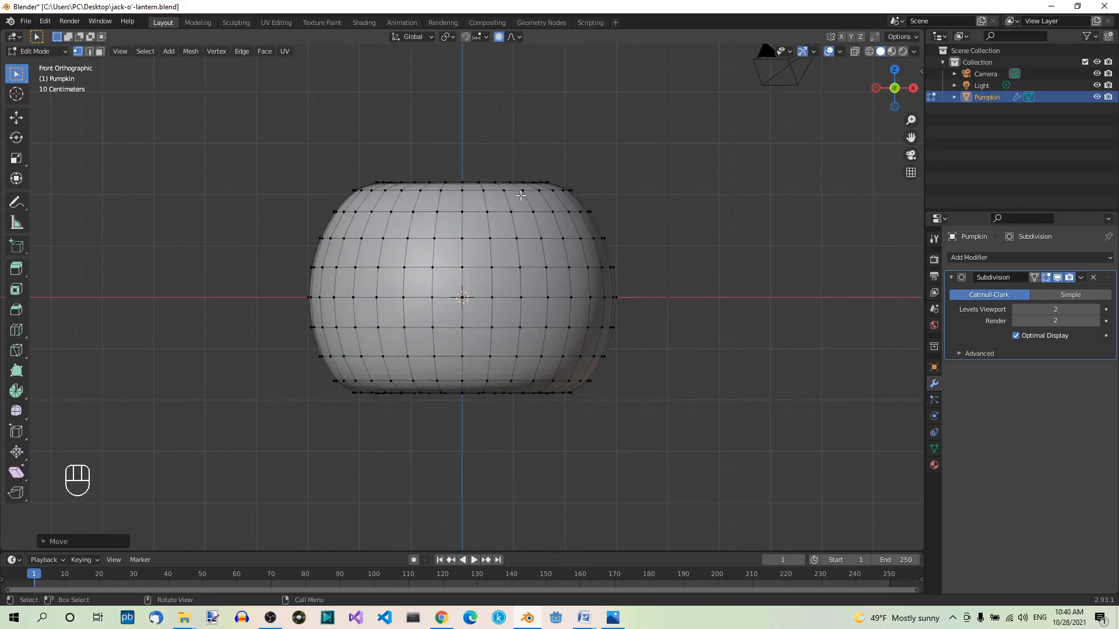
{"action": "left_click", "coordinate": [500, 38]}
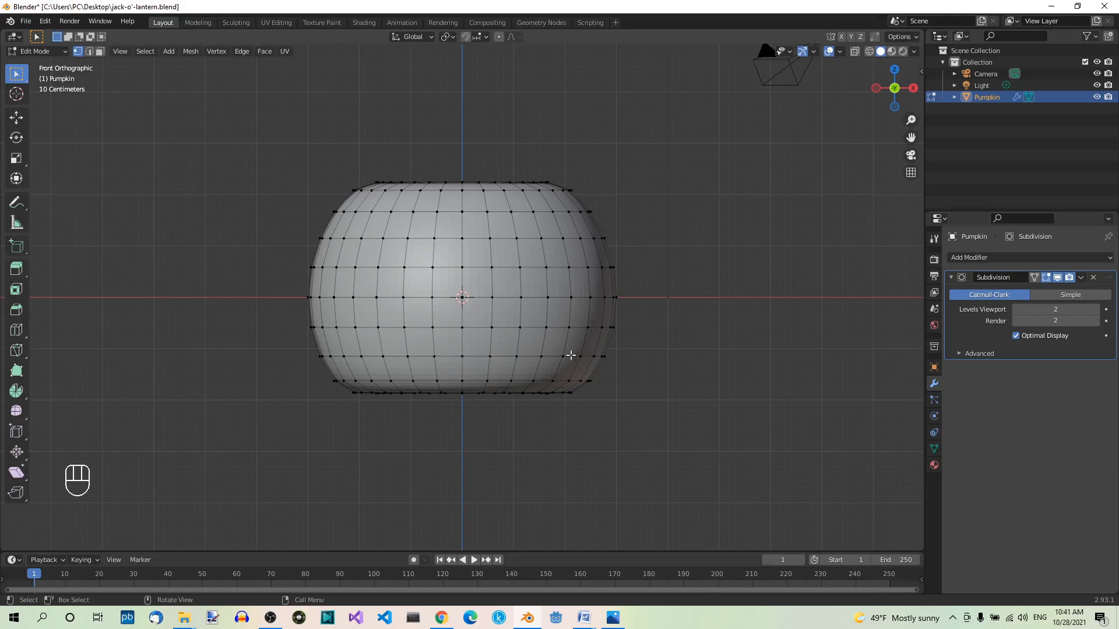
{"action": "key", "text": "a"}
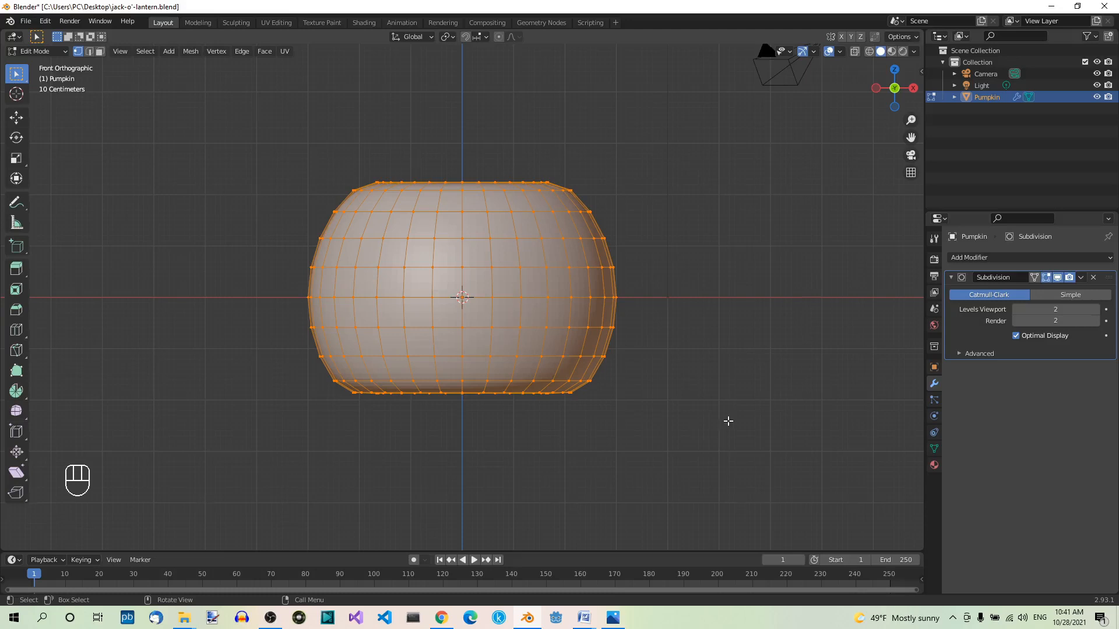
{"action": "key", "text": "g"}
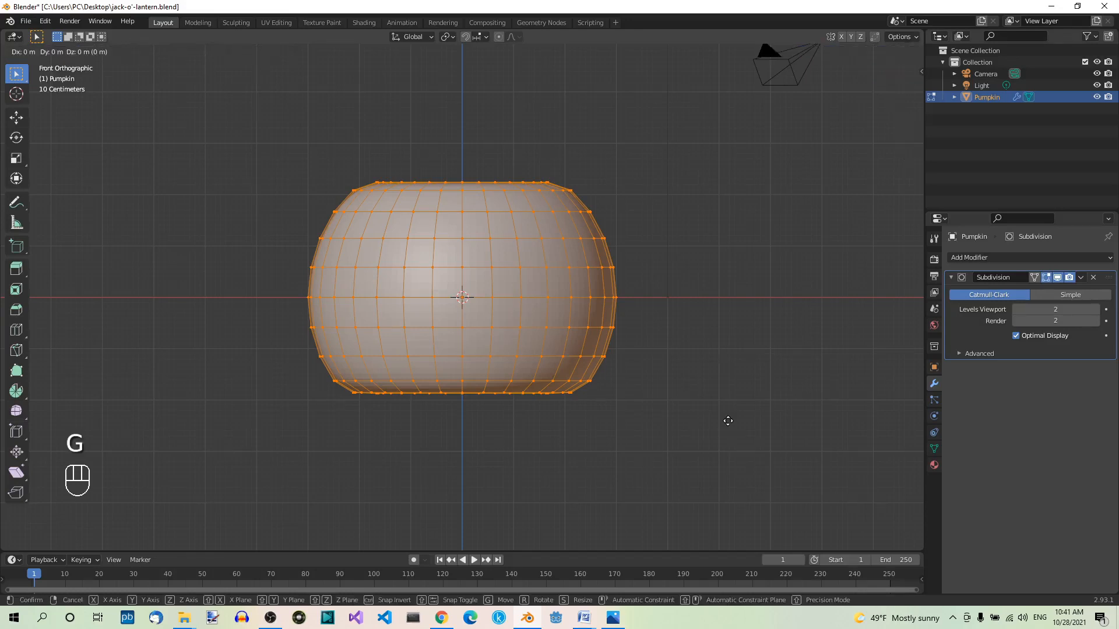
{"action": "key", "text": "z"}
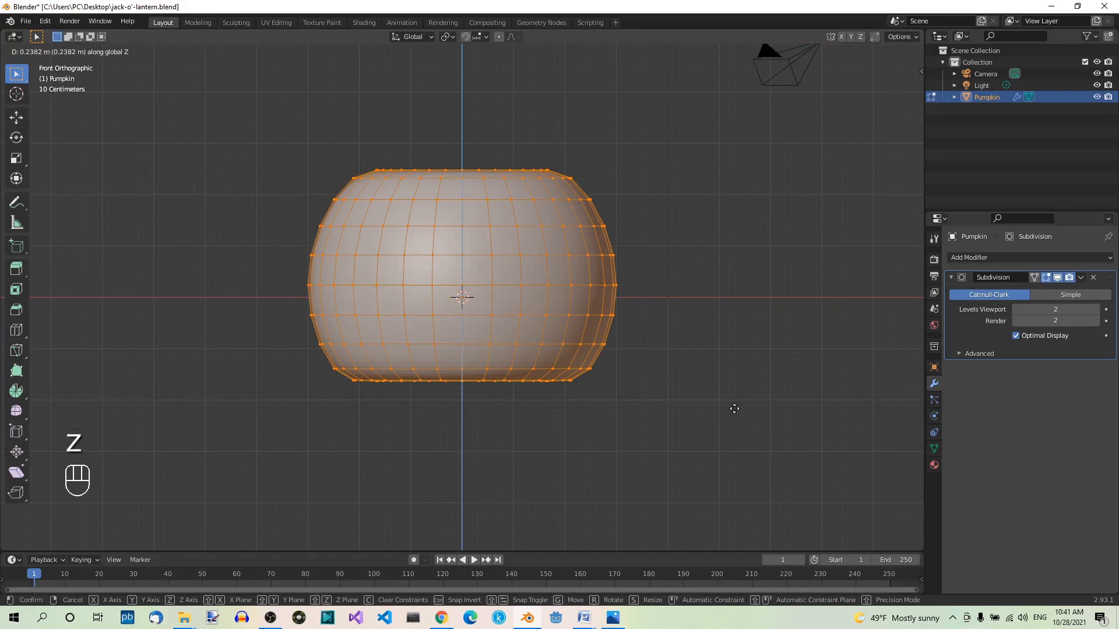
{"action": "key", "text": "ctrl"}
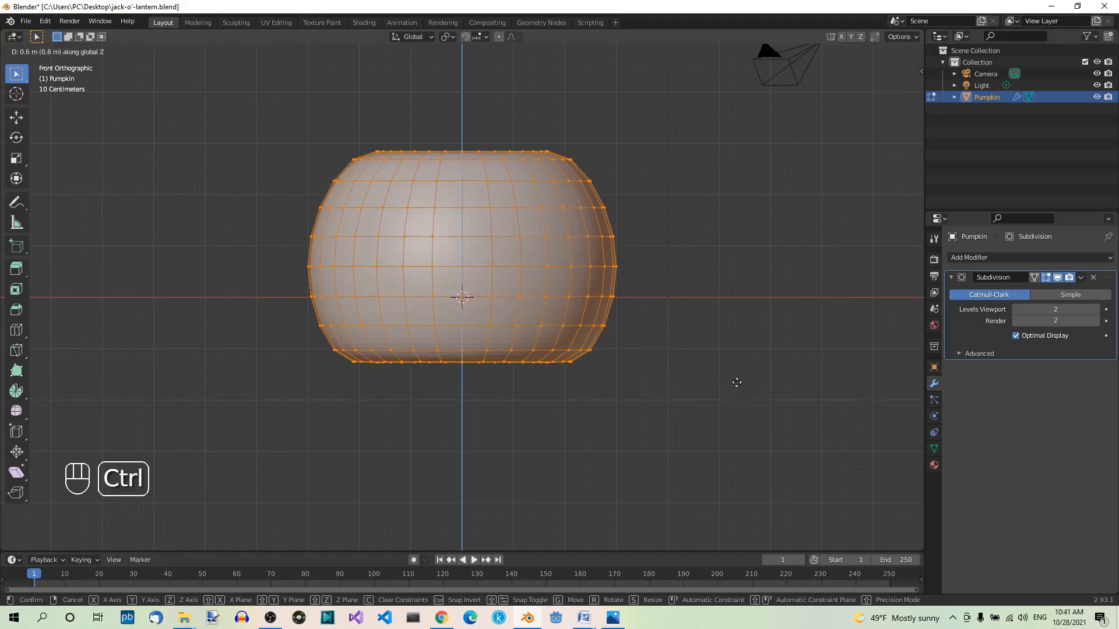
{"action": "left_click", "coordinate": [737, 325]}
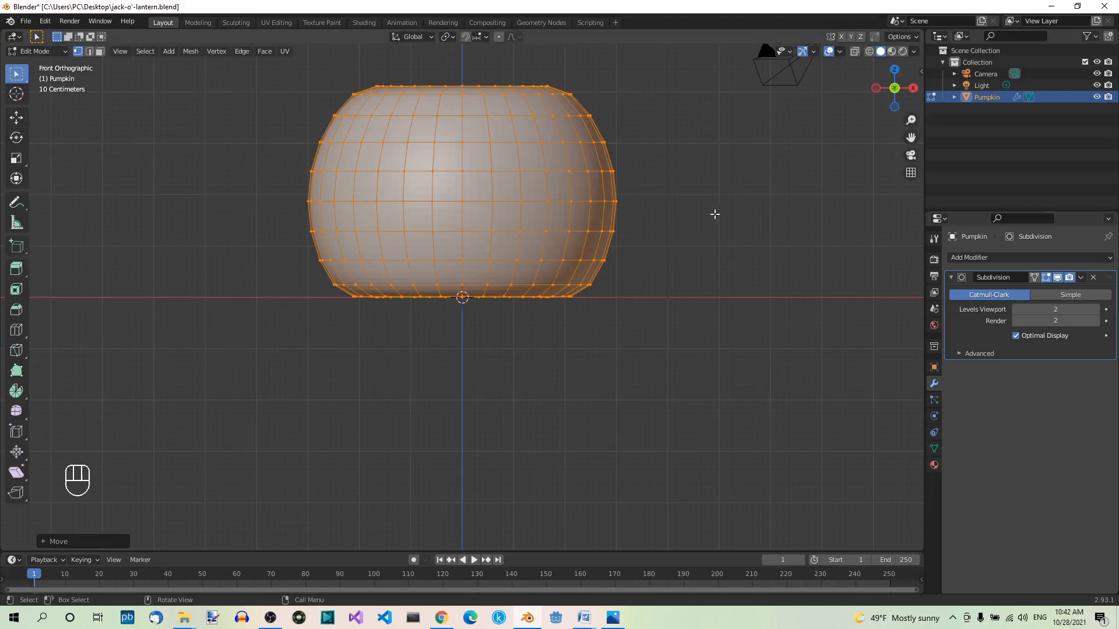
{"action": "middle_click_drag", "start_coordinate": [714, 219], "coordinate": [688, 195]}
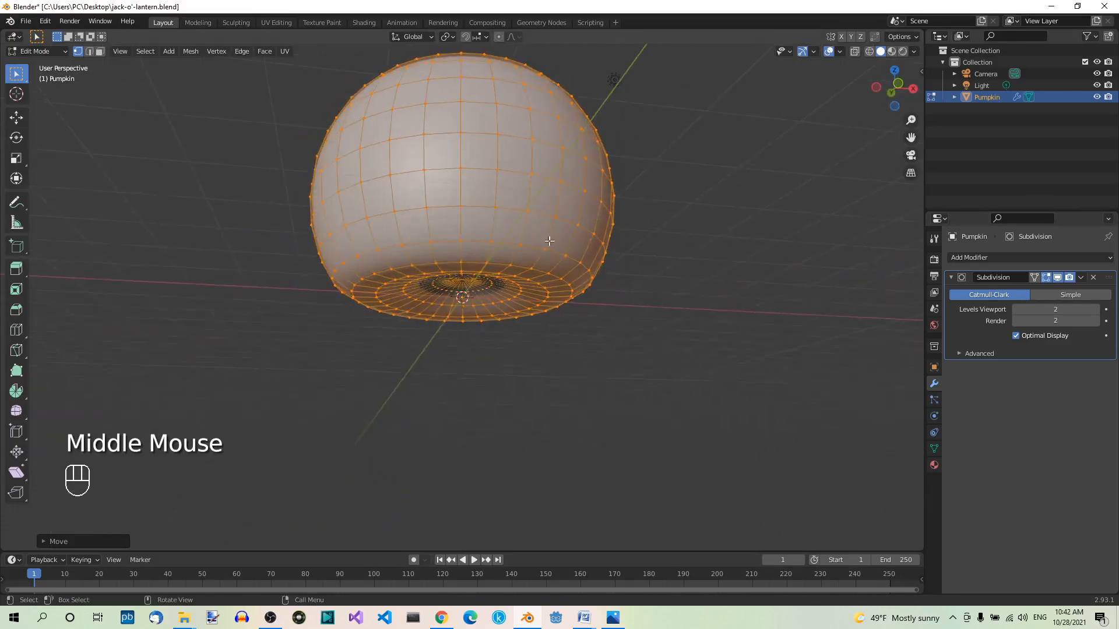
{"action": "middle_click_drag", "start_coordinate": [643, 330], "coordinate": [657, 343]}
{"action": "middle_click_drag", "start_coordinate": [651, 337], "coordinate": [611, 365]}
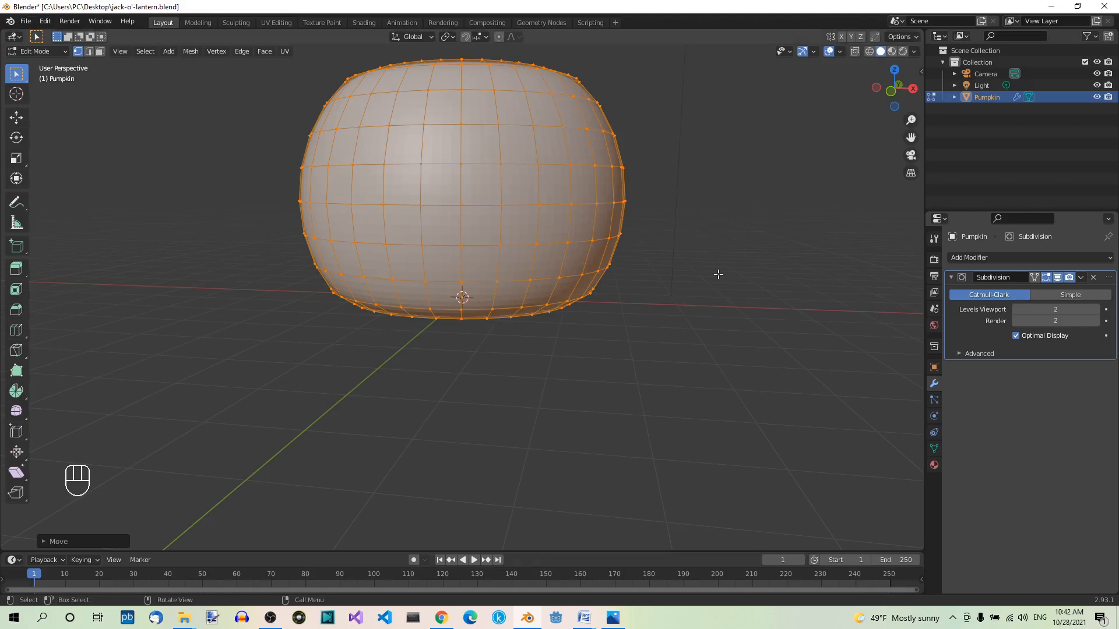
Finish editing the pumpkin's mesh and apply its Subdivision modifier.
{"action": "key", "text": "Tab"}
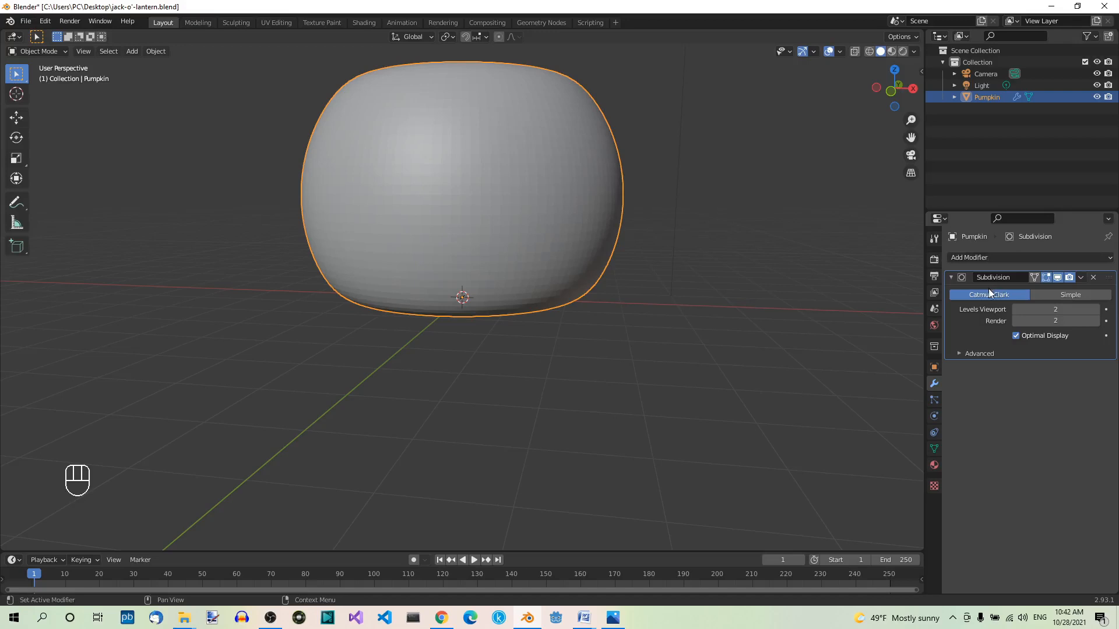
{"action": "left_click", "coordinate": [1081, 278]}
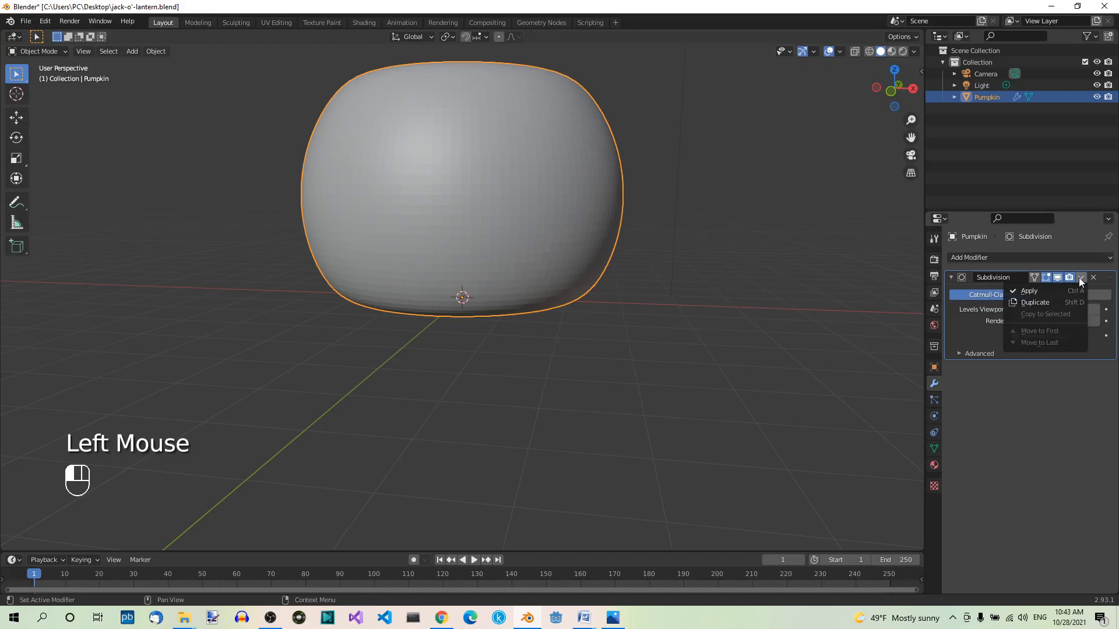
{"action": "left_click", "coordinate": [1044, 290]}
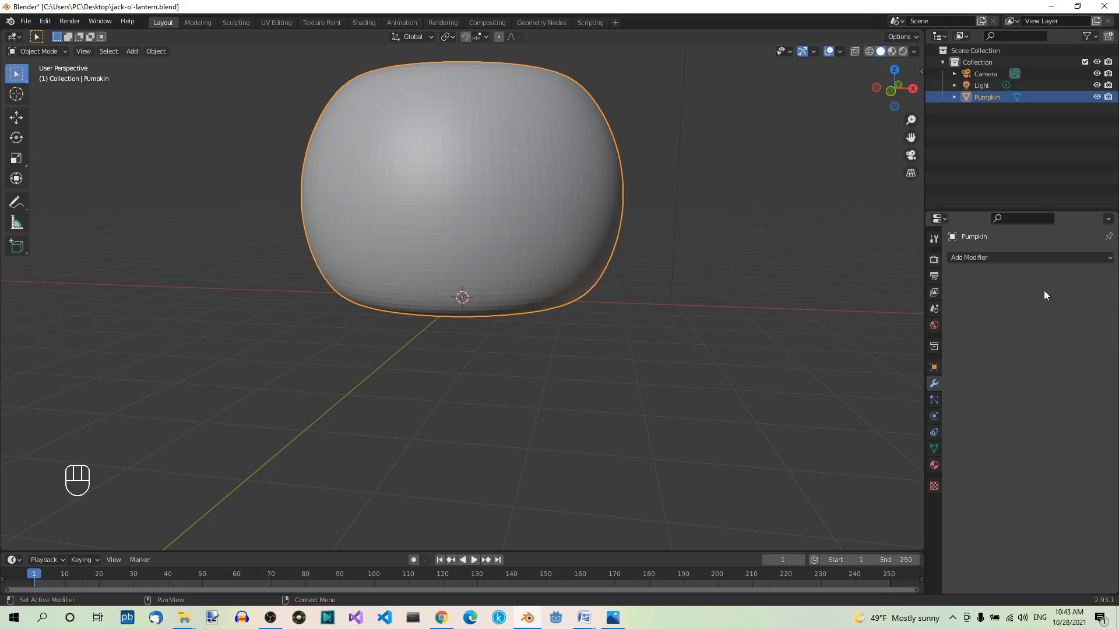
Add a Displace modifier to the pumpkin, create a new texture for it and open the texture's settings.
{"action": "middle_click_drag", "start_coordinate": [564, 263], "coordinate": [691, 317]}
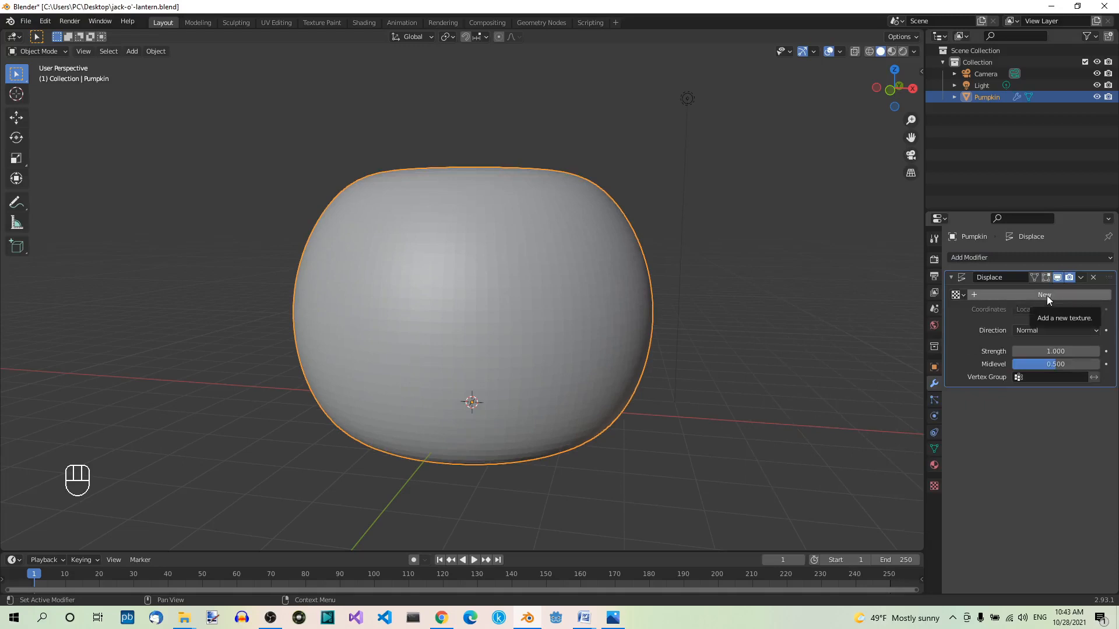
{"action": "left_click", "coordinate": [1044, 295]}
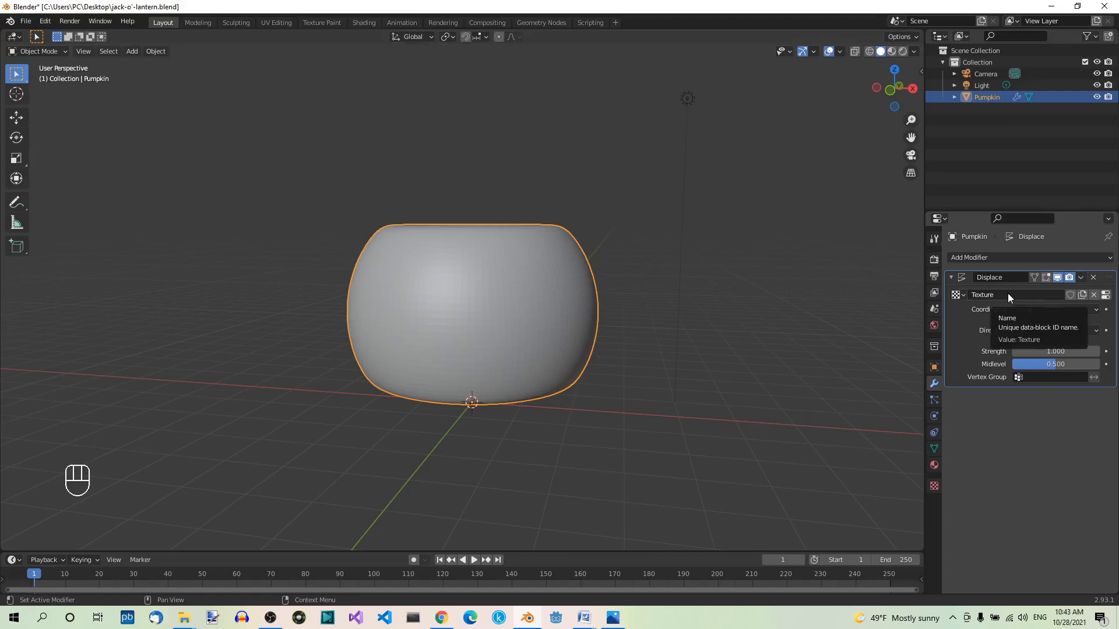
{"action": "left_click", "coordinate": [933, 487]}
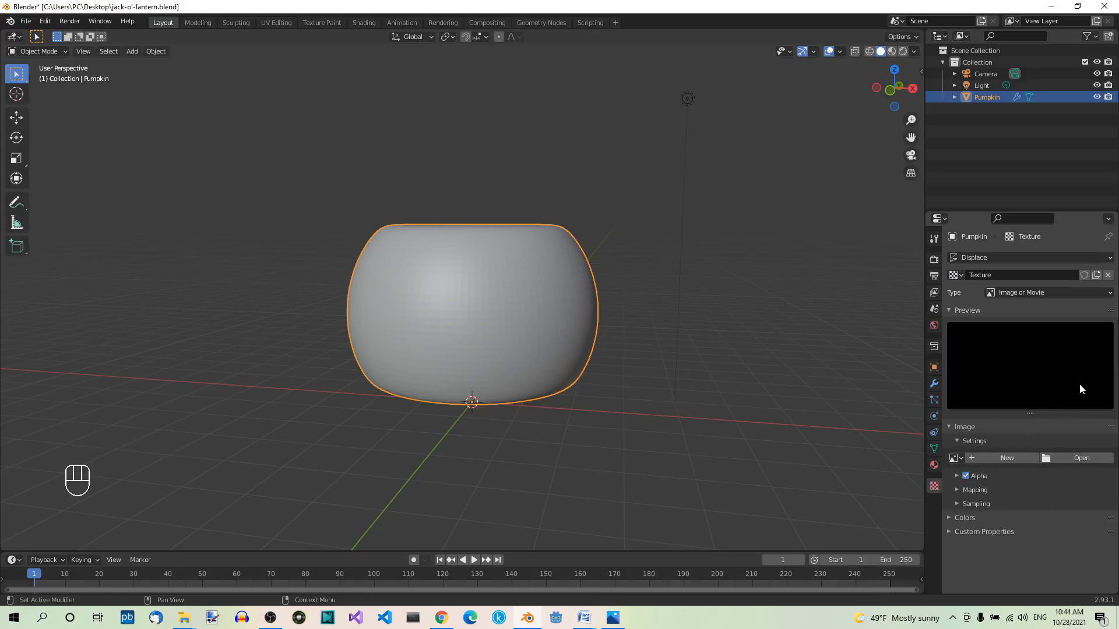
Make the displacement texture a Magic texture with depth 9 and turbulence 3.5, and shade the pumpkin smooth.
{"action": "left_click", "coordinate": [1109, 294]}
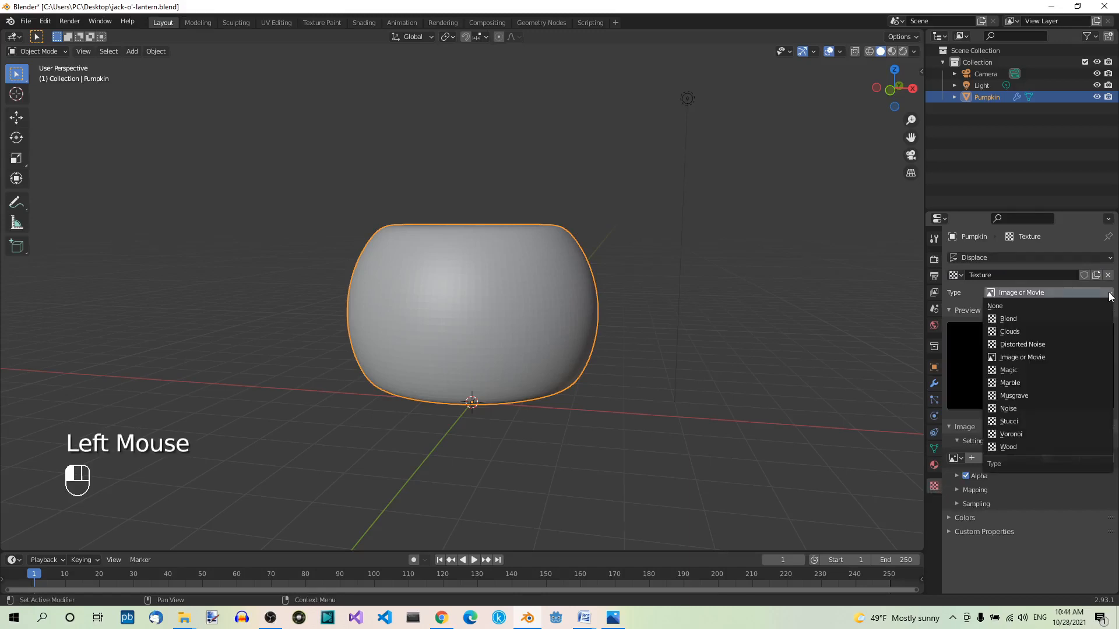
{"action": "left_click", "coordinate": [1008, 370]}
{"action": "left_click", "coordinate": [1076, 458]}
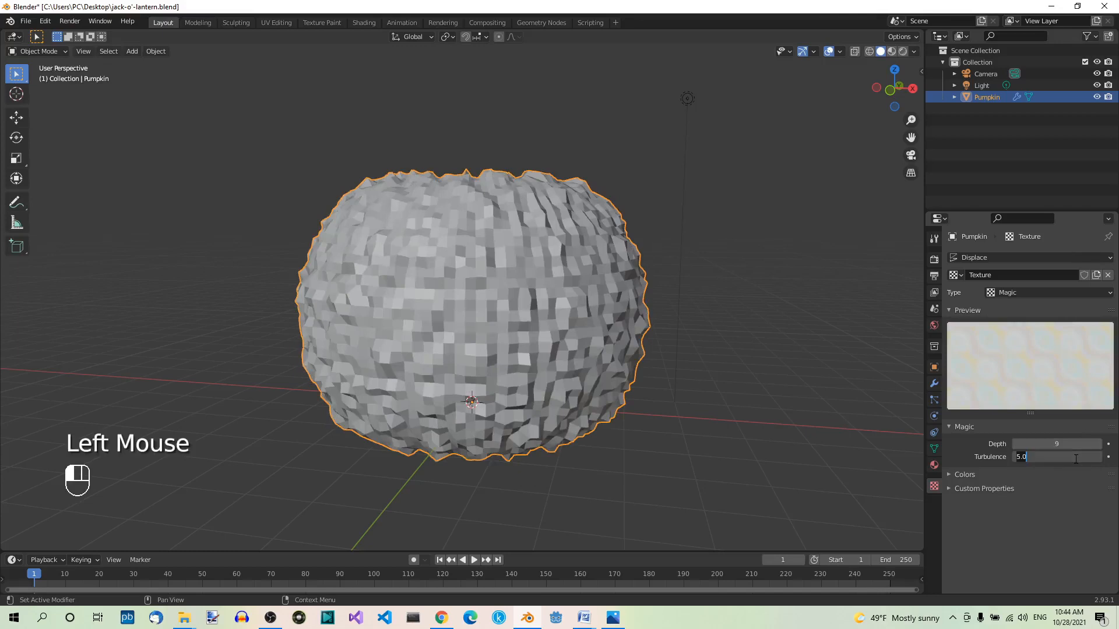
{"action": "type", "text": "3.5"}
{"action": "key", "text": "Return"}
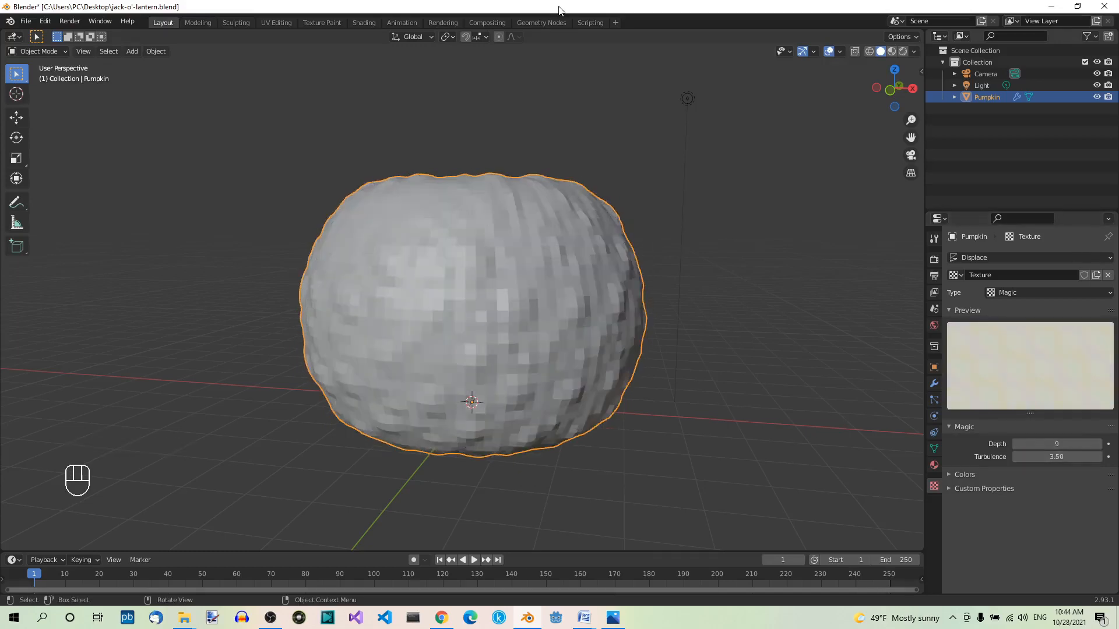
{"action": "left_click", "coordinate": [935, 385]}
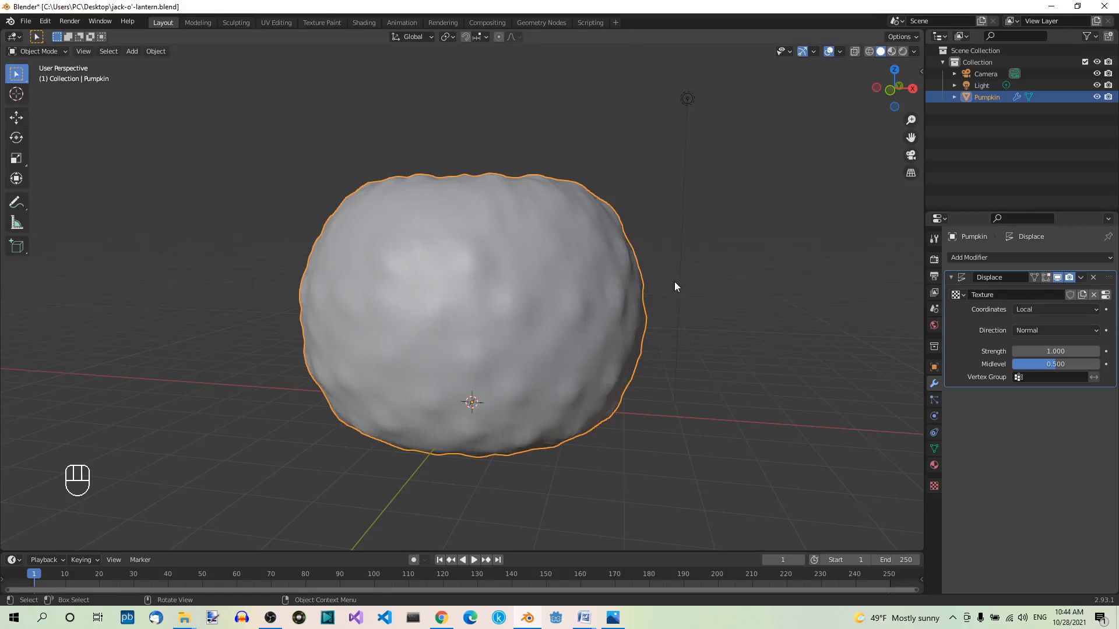
Add a mesh circle and raise it about 4.9 m along Z to sit just above the pumpkin.
{"action": "middle_click_drag", "start_coordinate": [675, 285], "coordinate": [732, 289]}
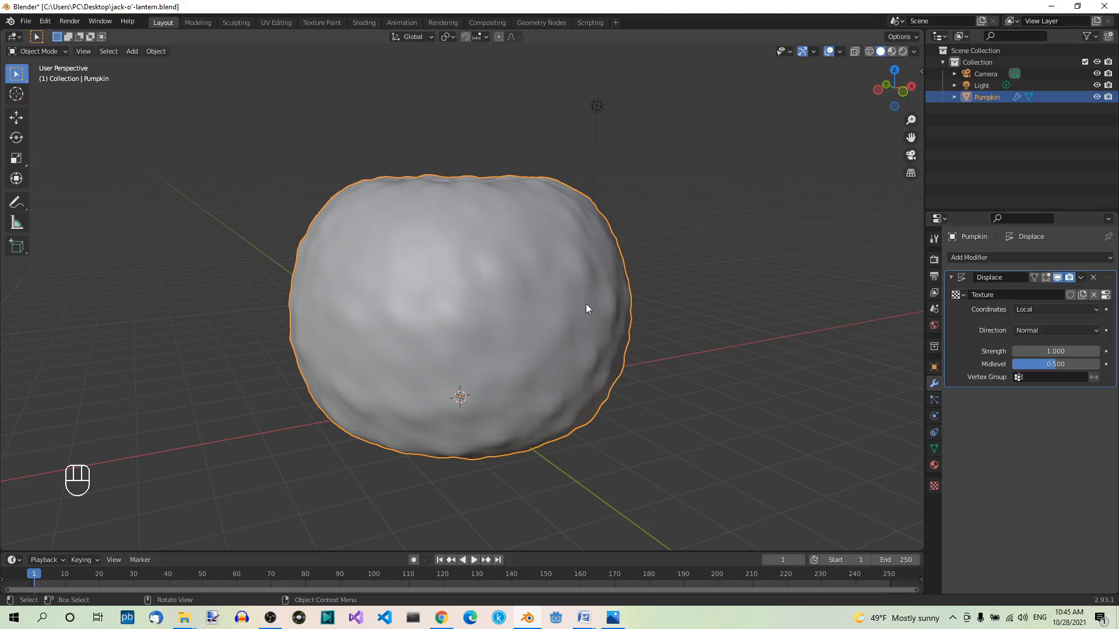
{"action": "key", "text": "shift+a"}
{"action": "mouse_move", "coordinate": [585, 304]}
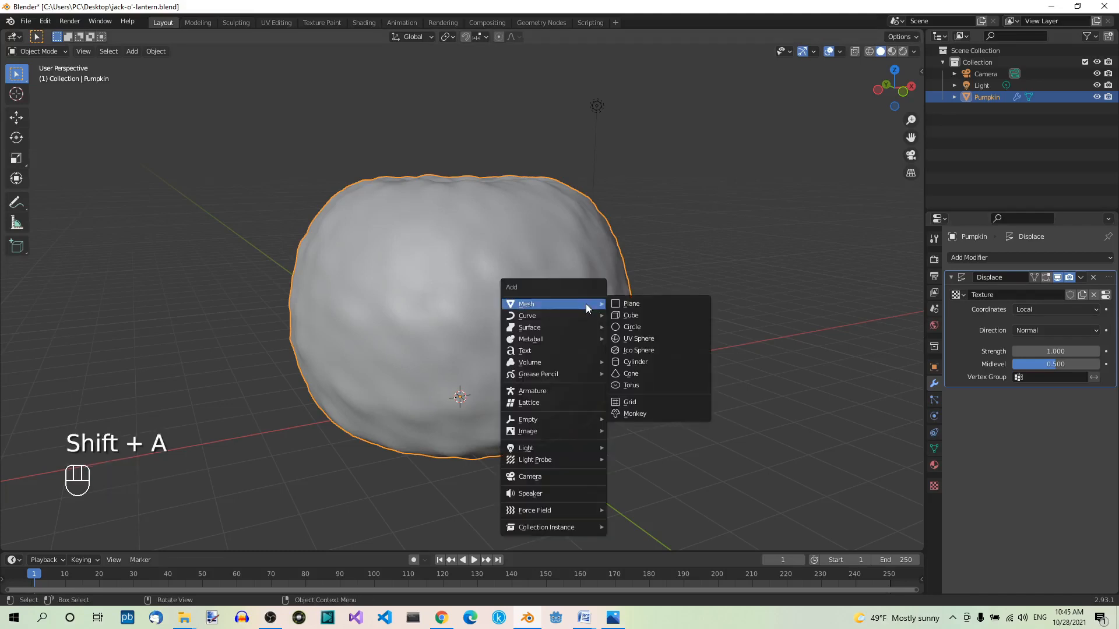
{"action": "left_click", "coordinate": [643, 328]}
{"action": "key", "text": "g"}
{"action": "key", "text": "z"}
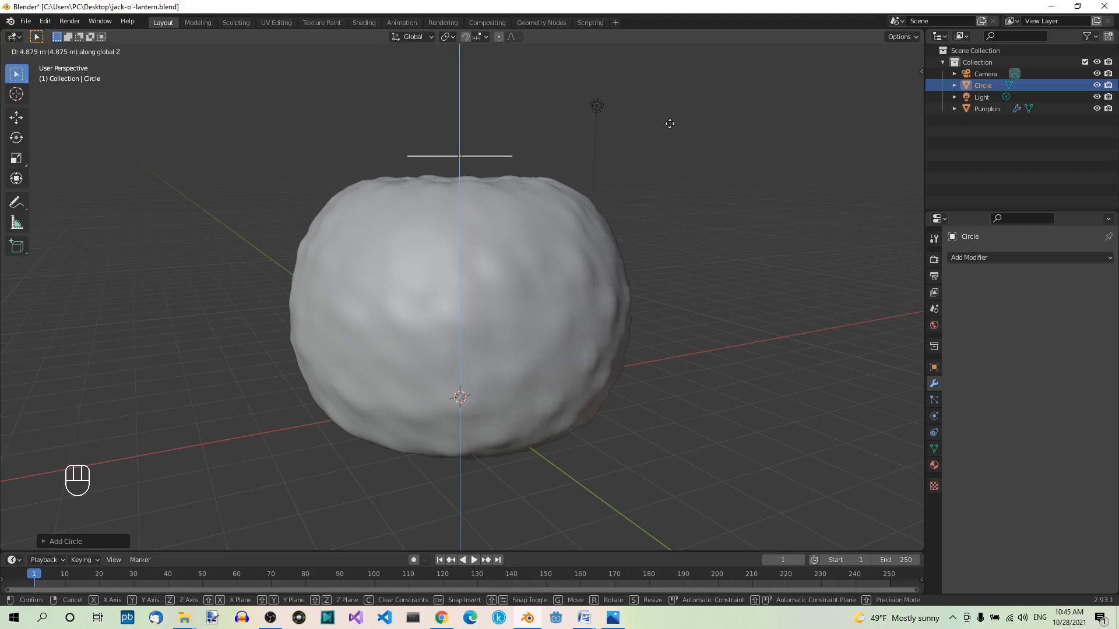
{"action": "left_click", "coordinate": [669, 123]}
Rename the circle Stem and scale five roughly evenly spaced vertices by 0.6 with proportional editing at size 1.00, forming a star outline.
{"action": "middle_click_drag", "start_coordinate": [668, 196], "coordinate": [722, 245]}
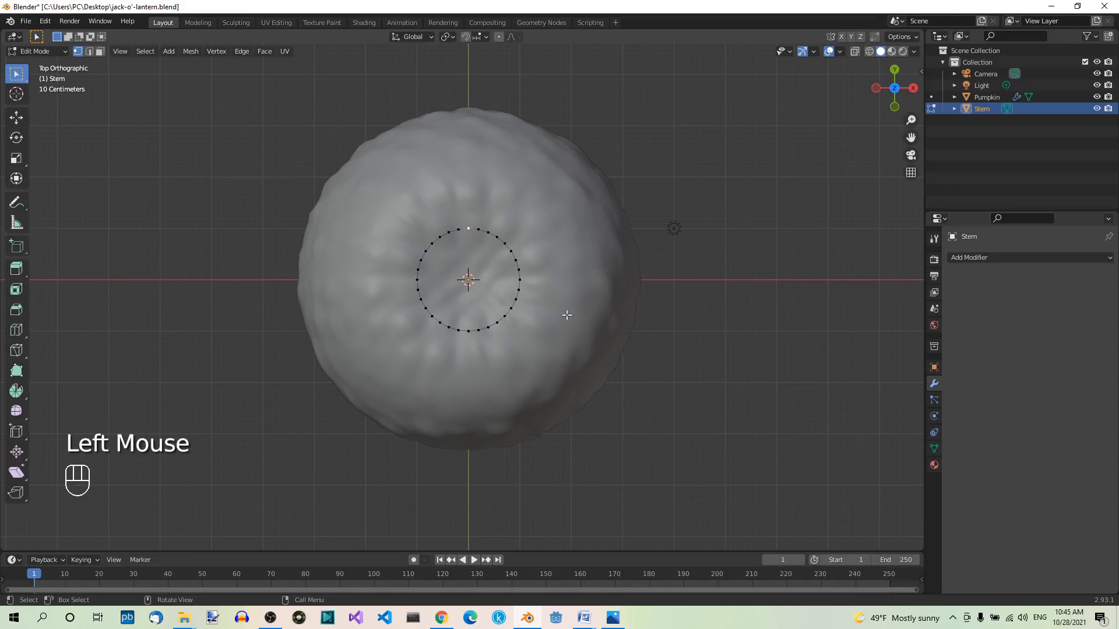
{"action": "left_click", "coordinate": [521, 272], "text": "shift"}
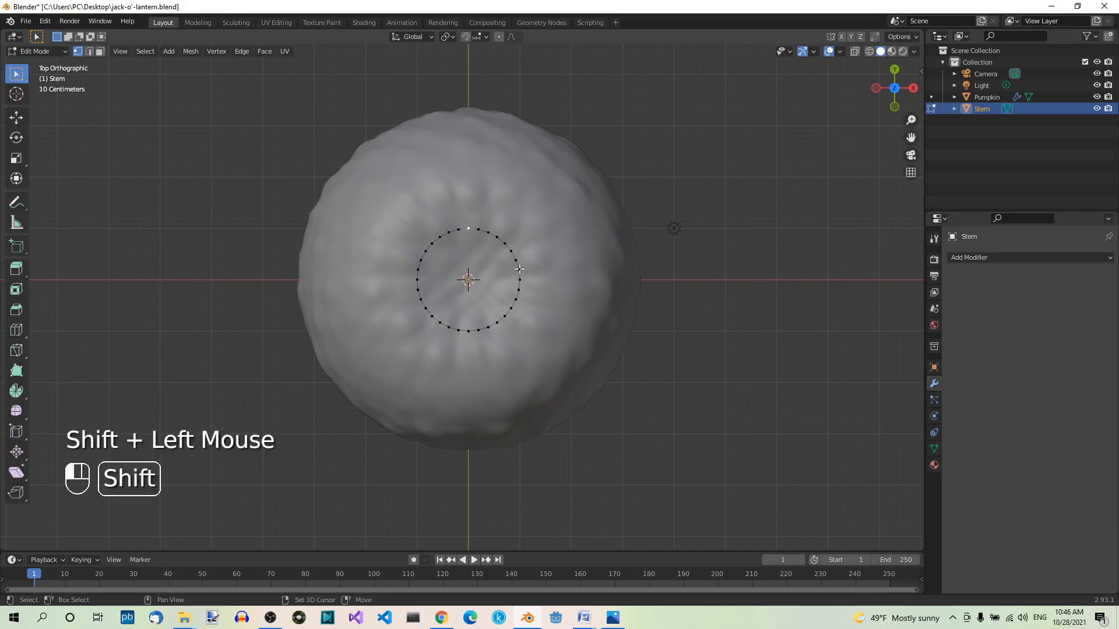
{"action": "left_click", "coordinate": [557, 332], "text": "shift"}
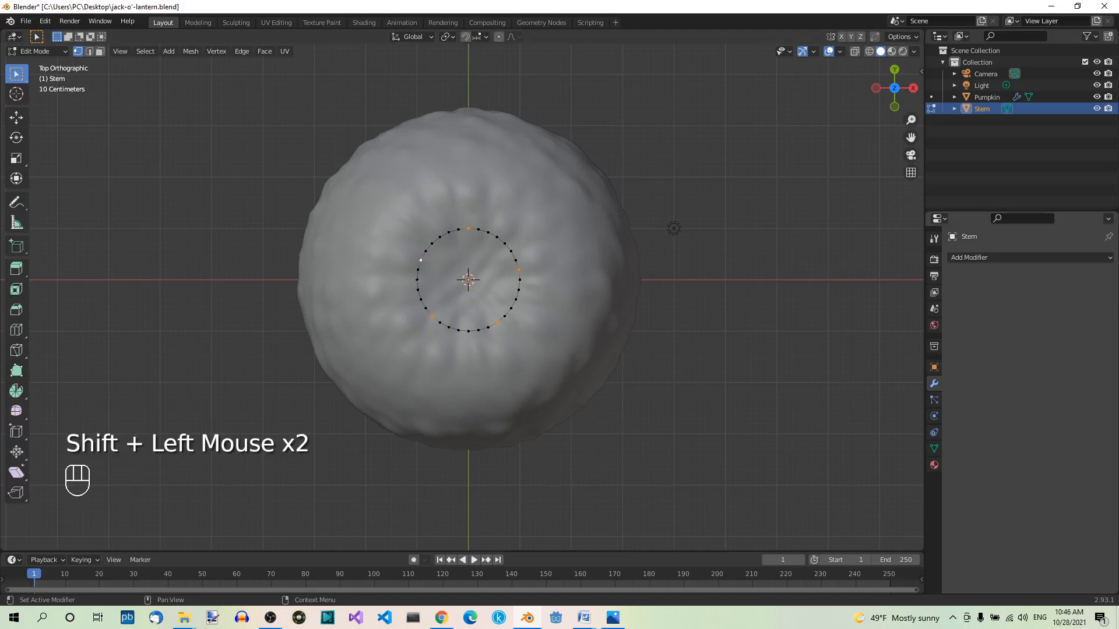
{"action": "left_click", "coordinate": [499, 36]}
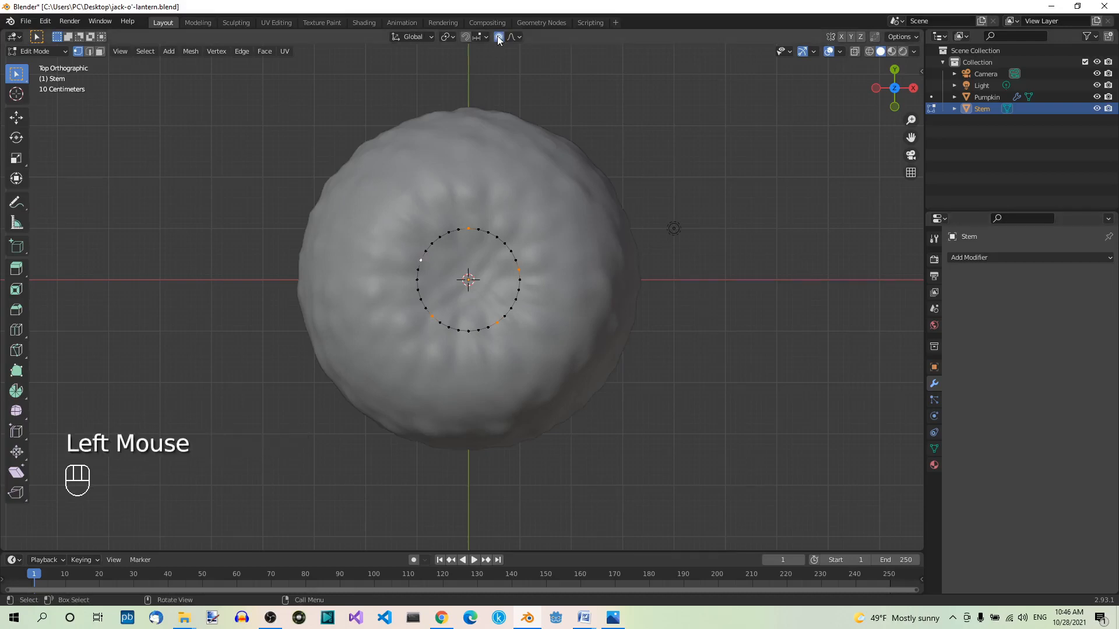
{"action": "key", "text": "s"}
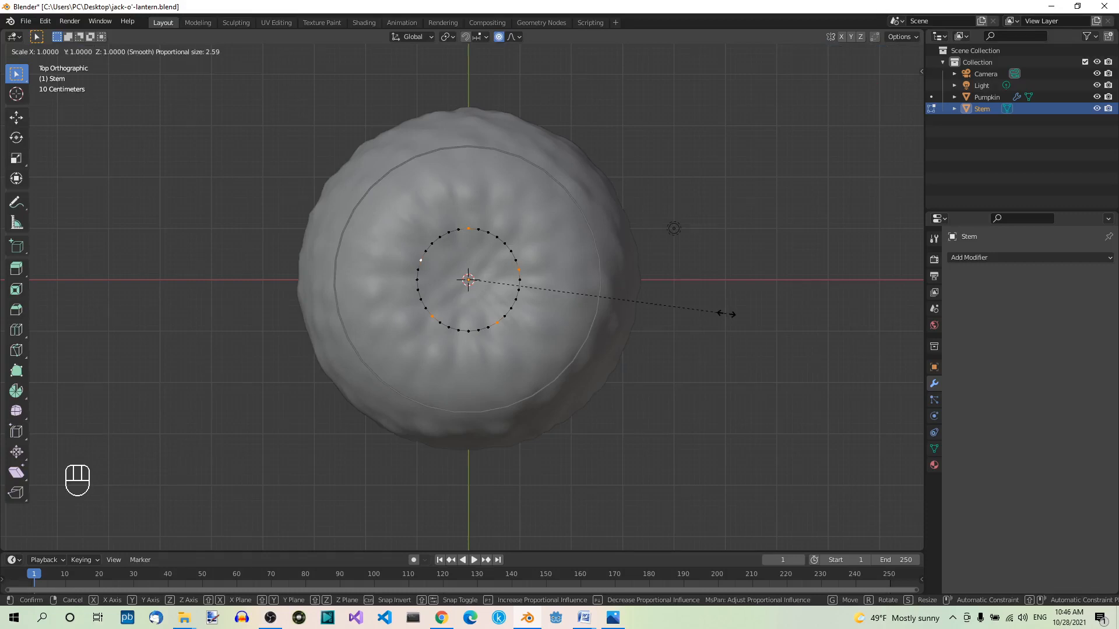
{"action": "scroll", "coordinate": [726, 314], "scroll_direction": "up", "scroll_amount": 5}
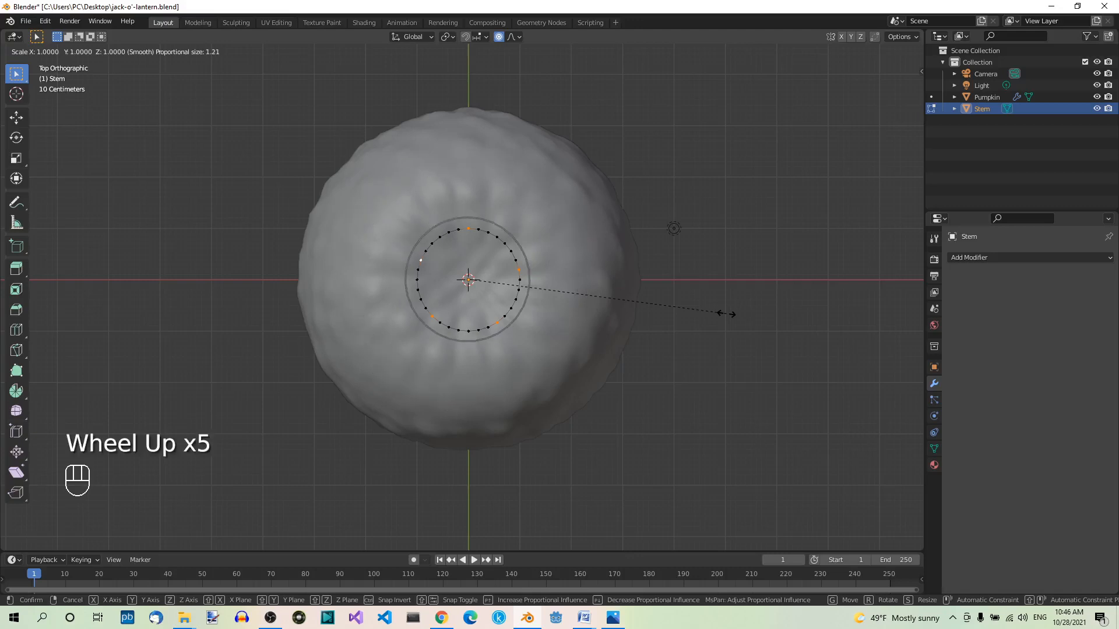
{"action": "scroll", "coordinate": [726, 314], "scroll_direction": "up", "scroll_amount": 2}
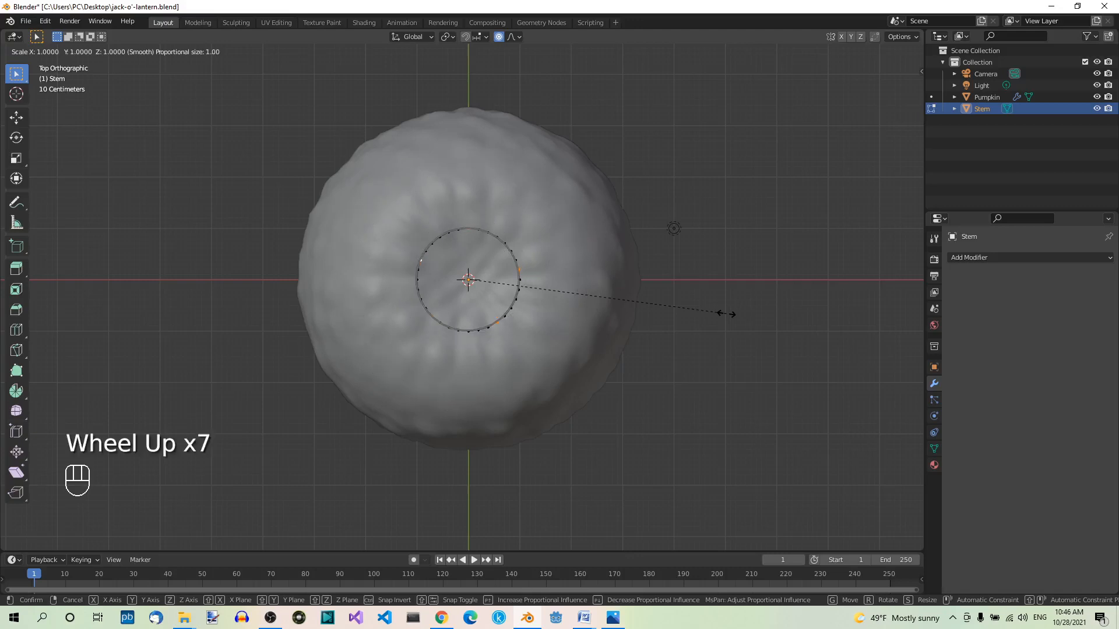
{"action": "key", "text": "KP_0"}
{"action": "key", "text": "KP_Decimal"}
{"action": "key", "text": "KP_6"}
{"action": "key", "text": "KP_Enter"}
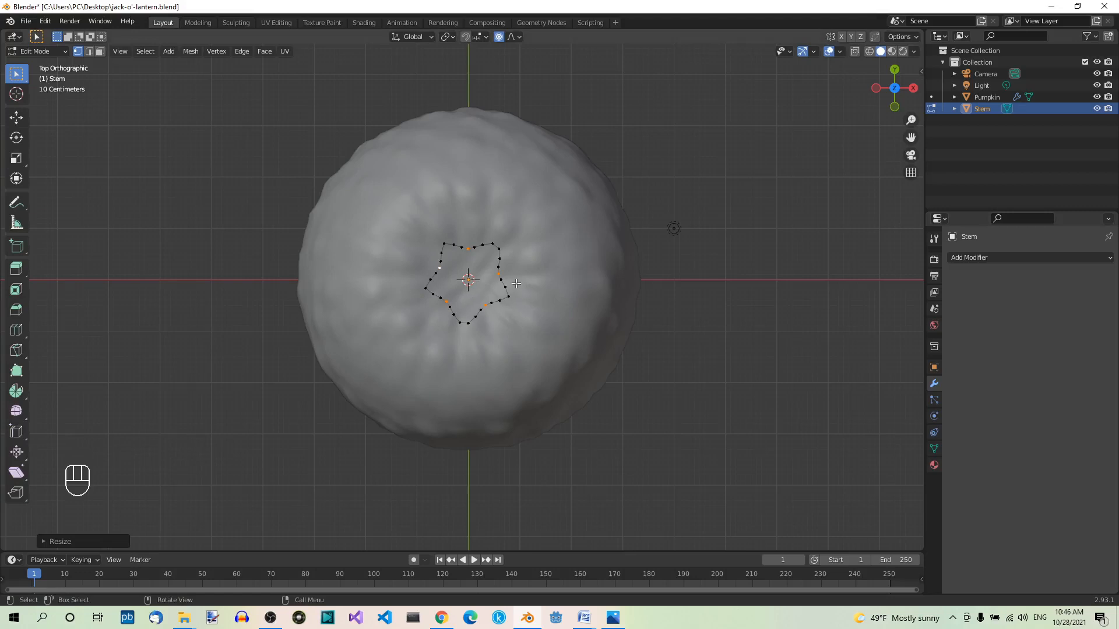
Extrude the whole star-shaped stem outline 1 m upward along Z.
{"action": "key", "text": "a"}
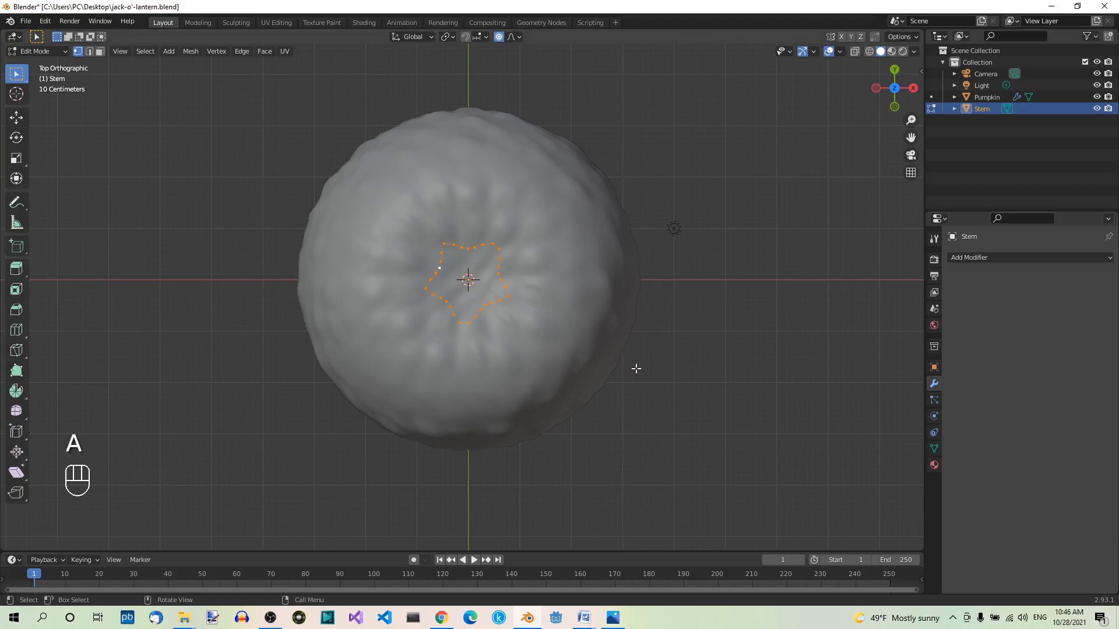
{"action": "middle_click_drag", "start_coordinate": [635, 368], "coordinate": [679, 265]}
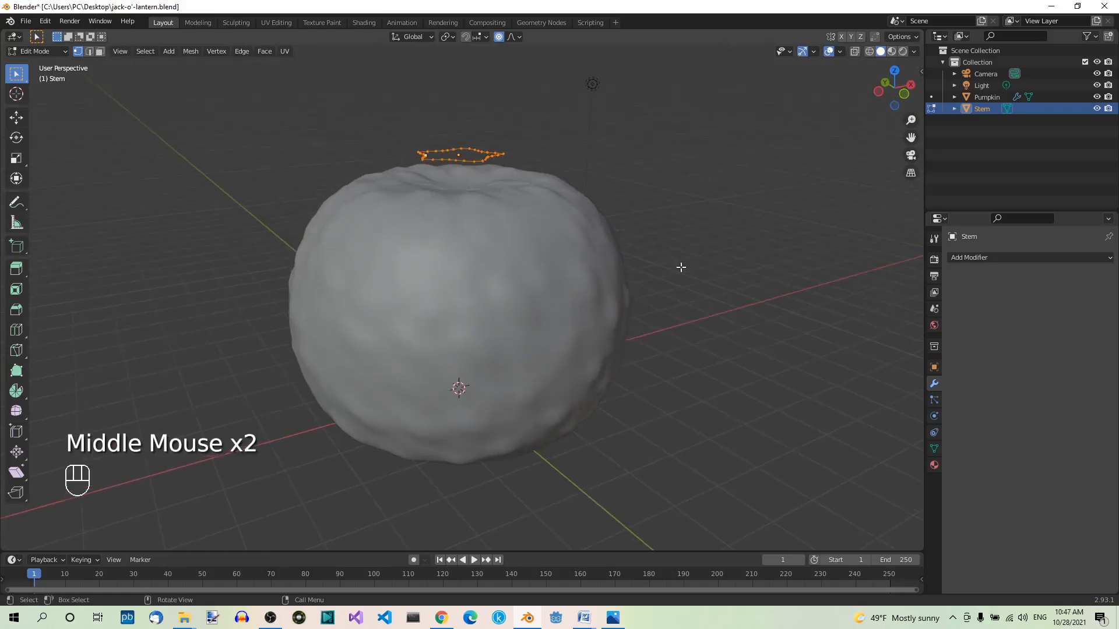
{"action": "key", "text": "e"}
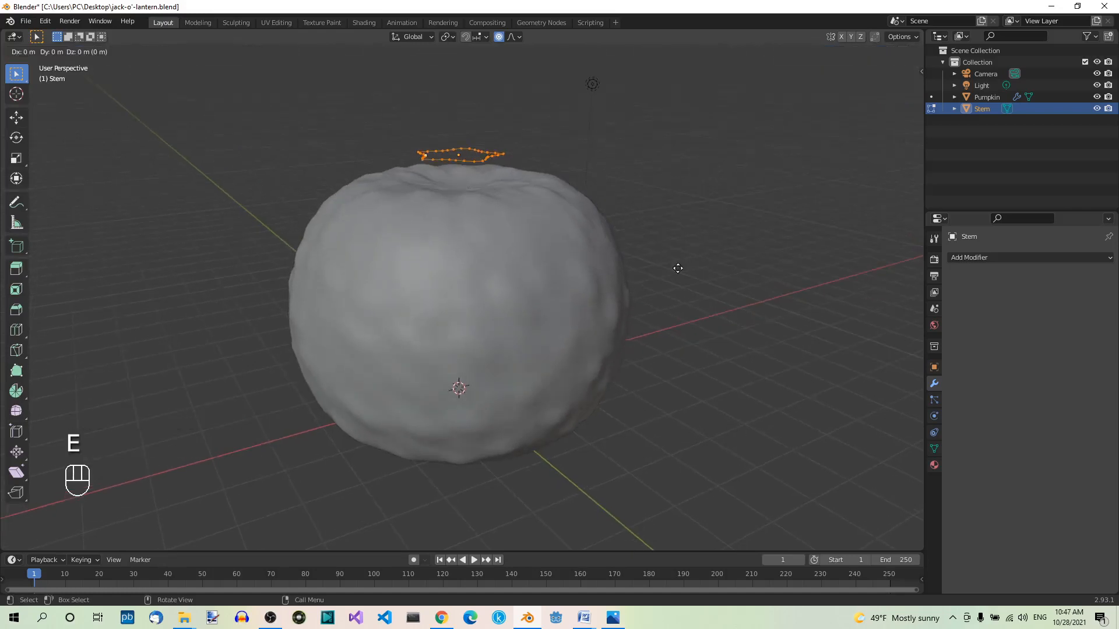
{"action": "key", "text": "z"}
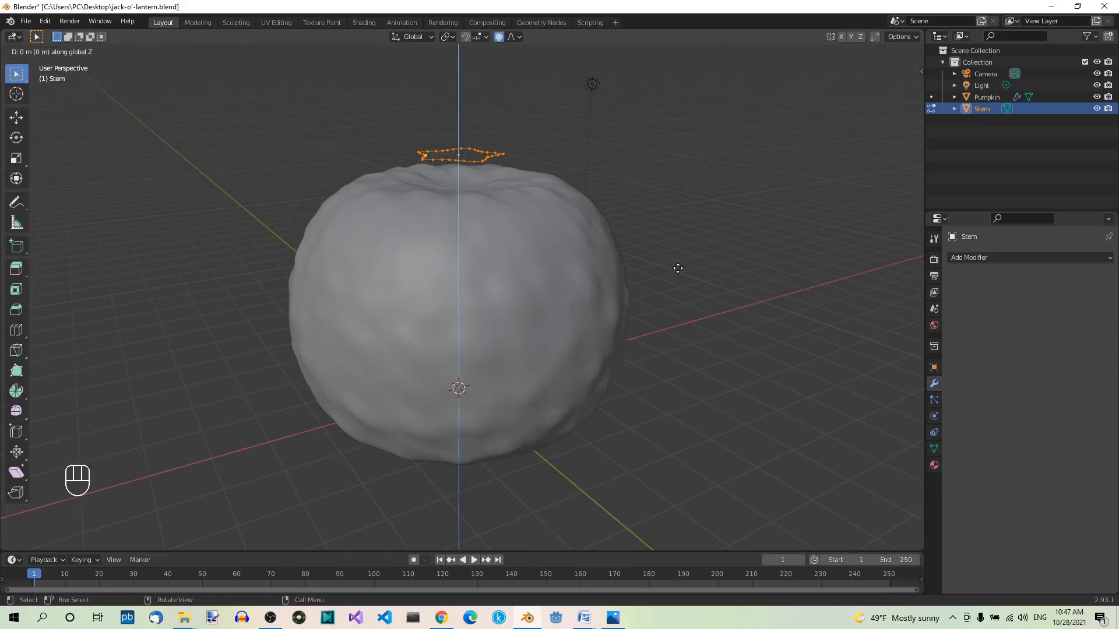
{"action": "key", "text": "KP_1"}
{"action": "key", "text": "KP_Enter"}
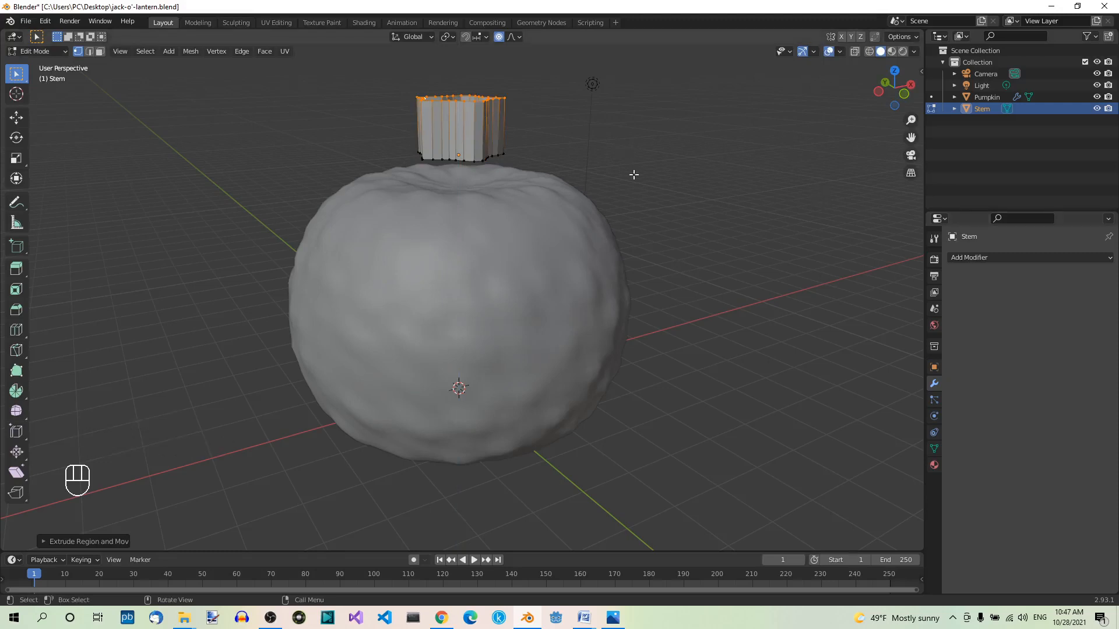
Add a Subdivision Surface modifier to the stem and set its viewport level to 2.
{"action": "middle_click_drag", "start_coordinate": [656, 172], "coordinate": [675, 189], "text": "shift"}
{"action": "scroll", "coordinate": [615, 182], "scroll_direction": "up", "scroll_amount": 2}
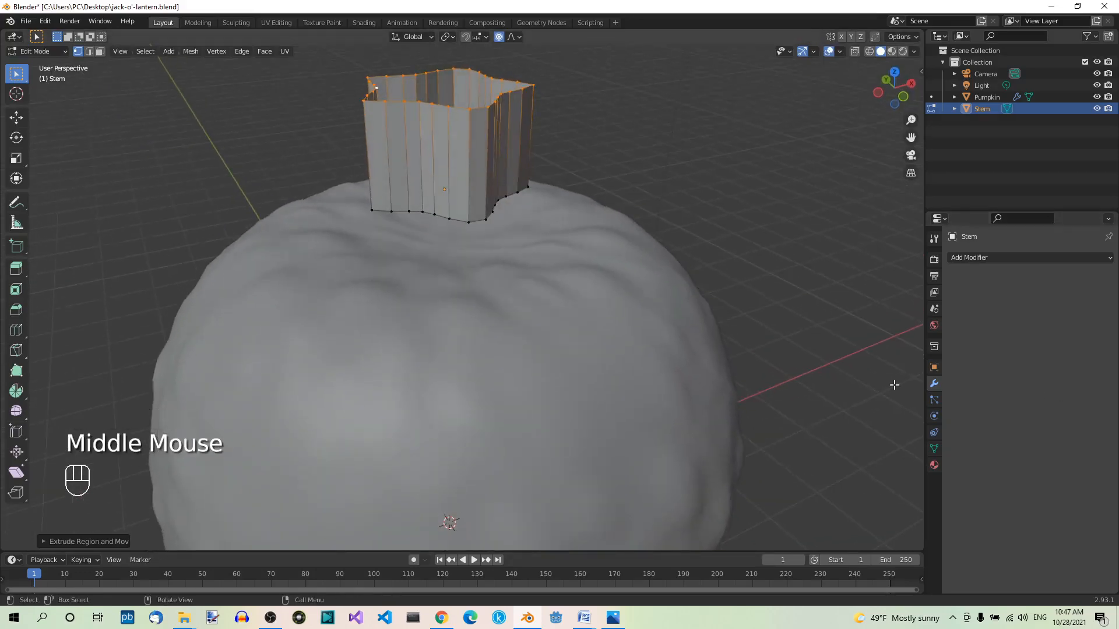
{"action": "left_click", "coordinate": [984, 255]}
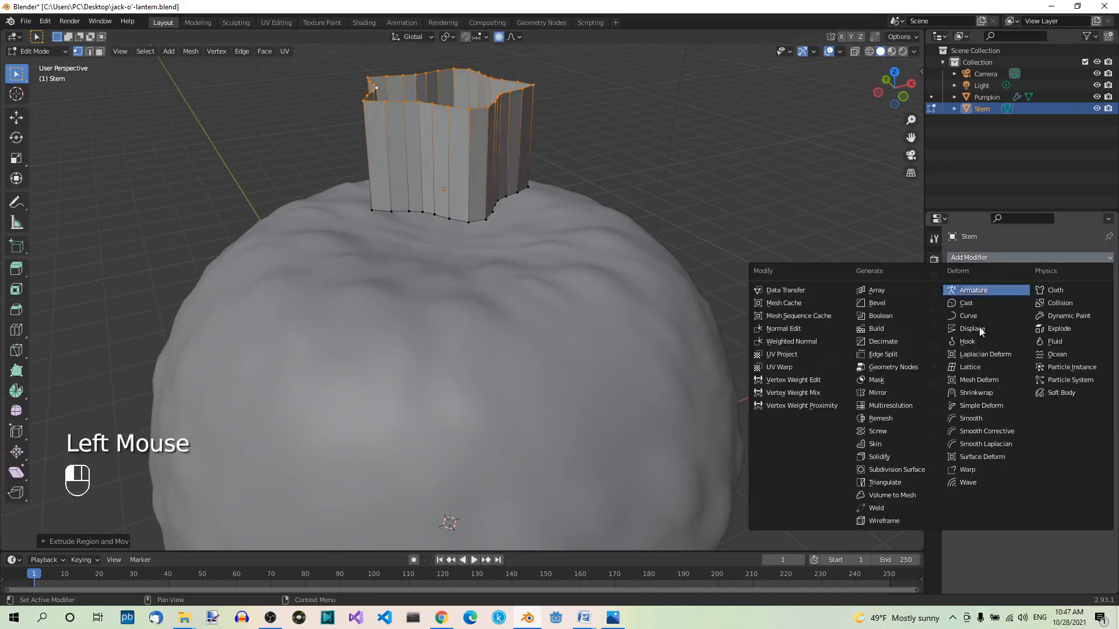
{"action": "left_click", "coordinate": [923, 472]}
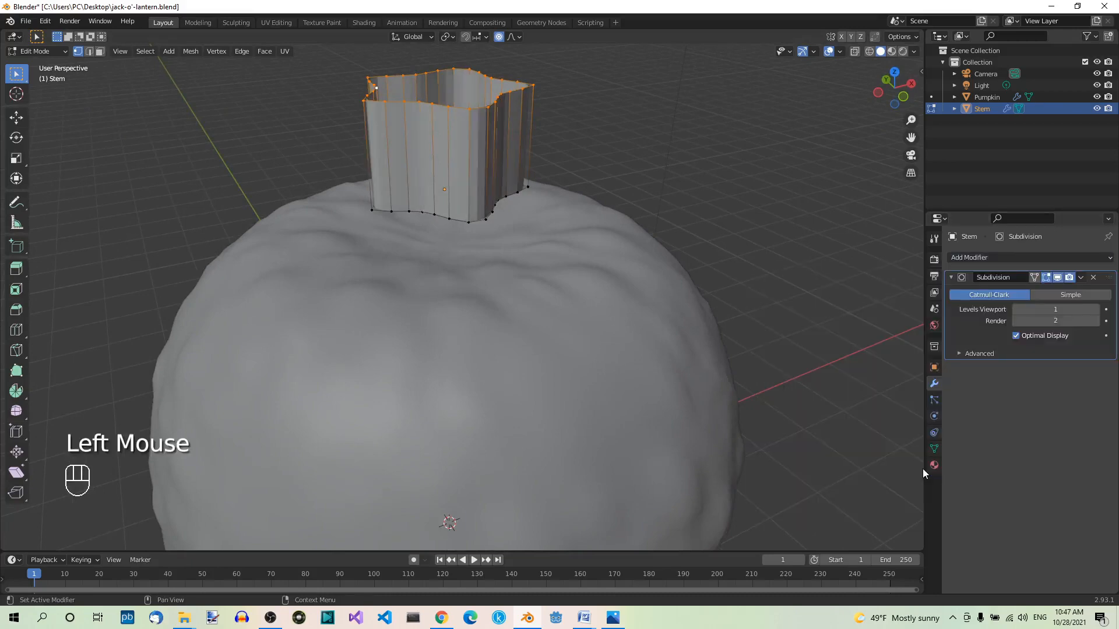
{"action": "left_click", "coordinate": [1097, 311]}
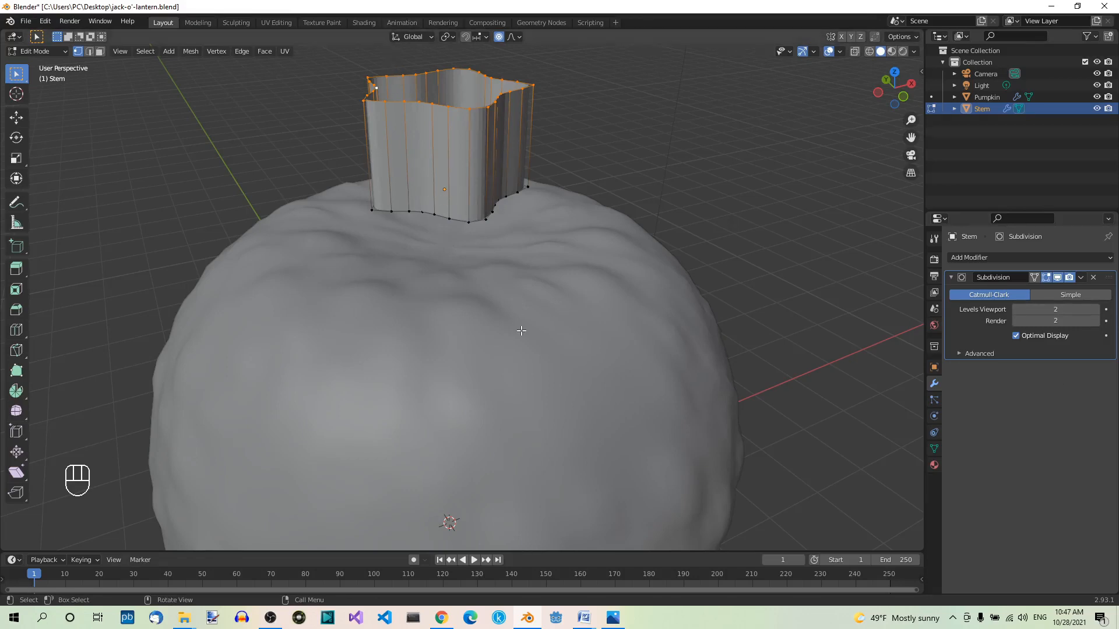
Apply the stem's Subdivision modifier in Object Mode and shade the stem smooth.
{"action": "key", "text": "Tab"}
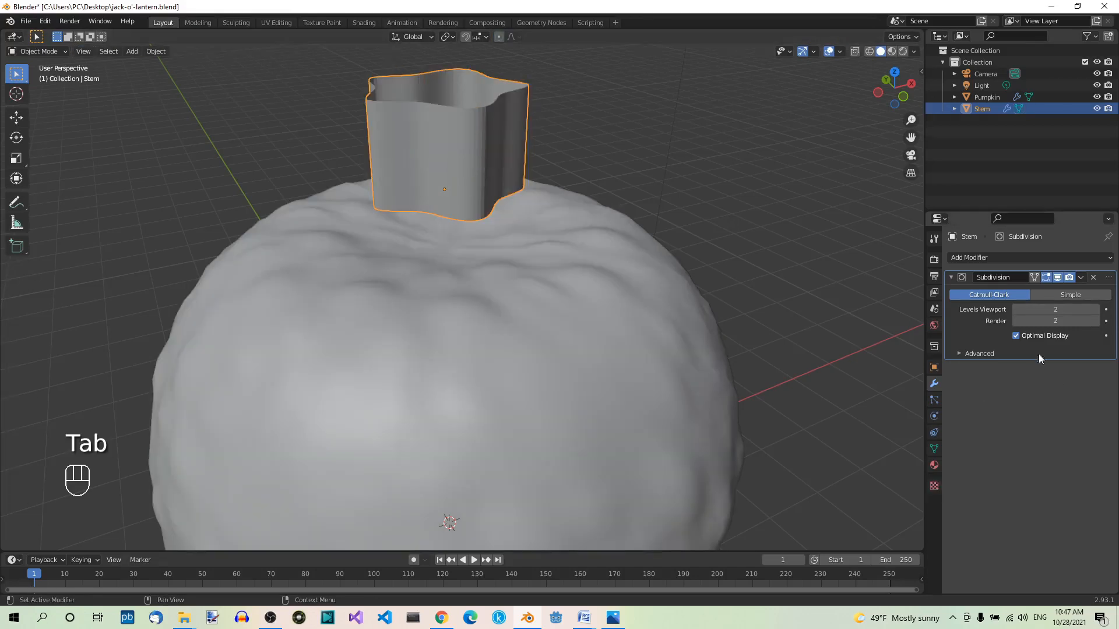
{"action": "left_click", "coordinate": [1080, 278]}
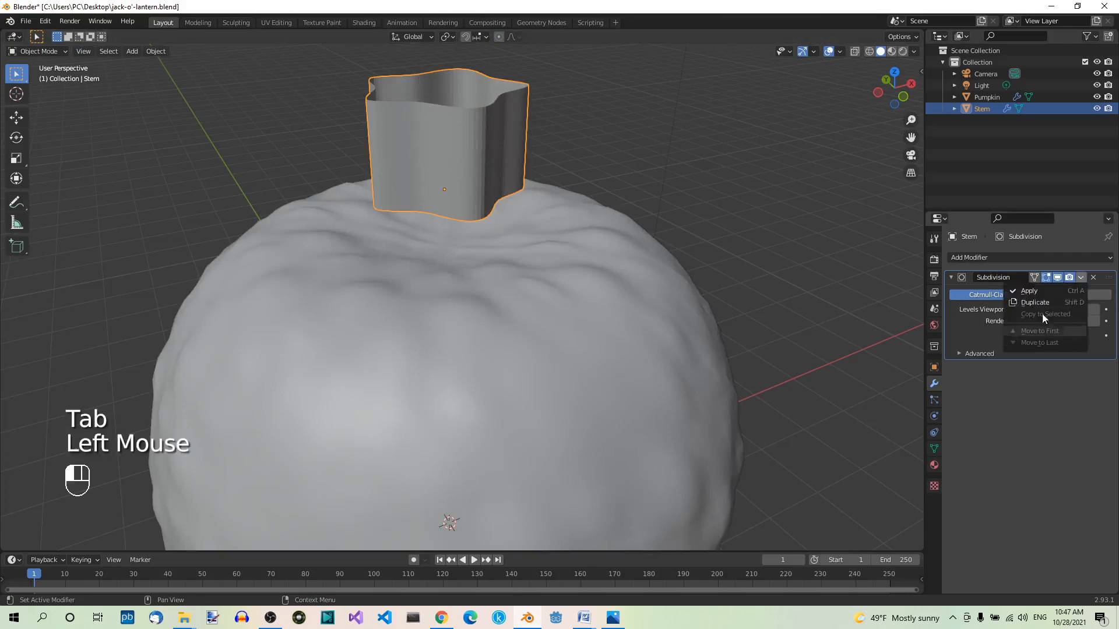
{"action": "left_click", "coordinate": [1030, 292]}
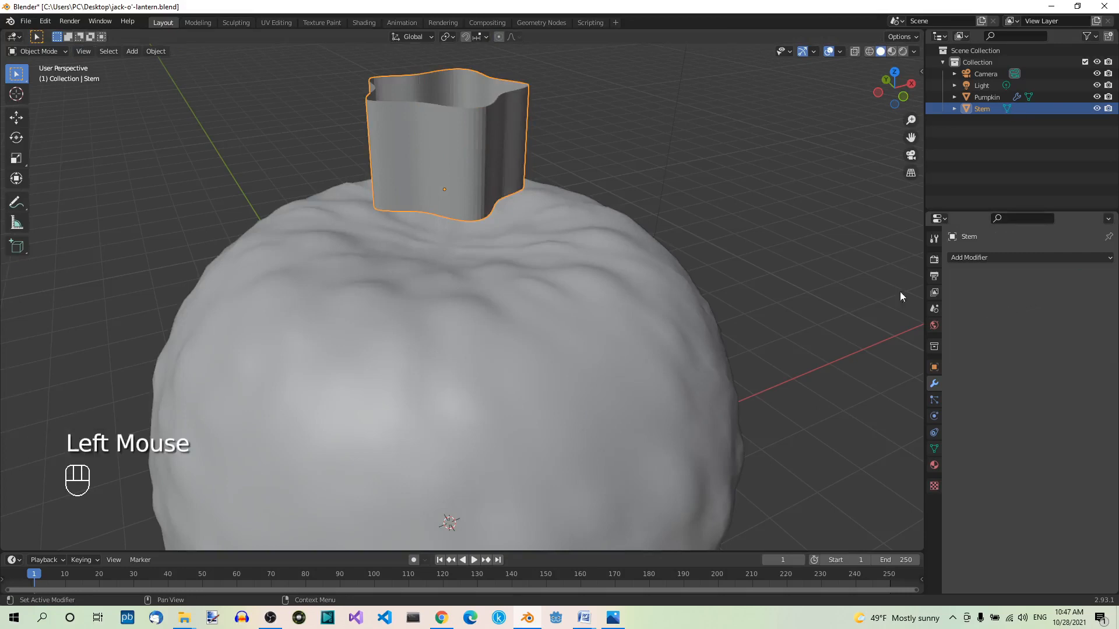
{"action": "left_click", "coordinate": [155, 51]}
{"action": "left_click", "coordinate": [193, 282]}
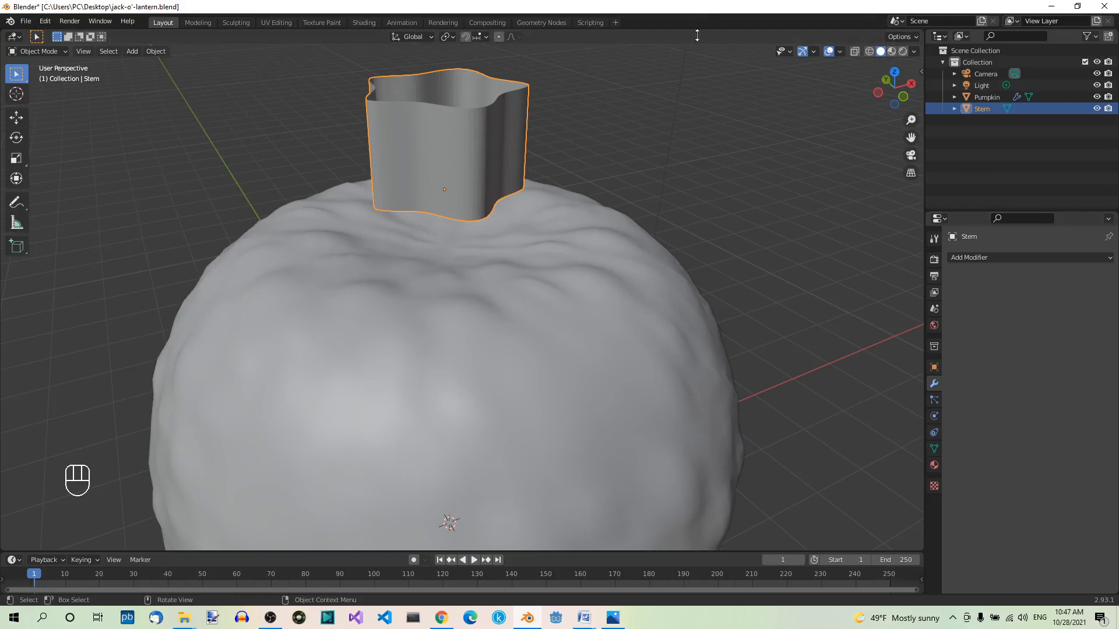
Turn off proportional editing and scale the entire stem mesh by 0.6 in X and Y only, keeping its height.
{"action": "key", "text": "Tab"}
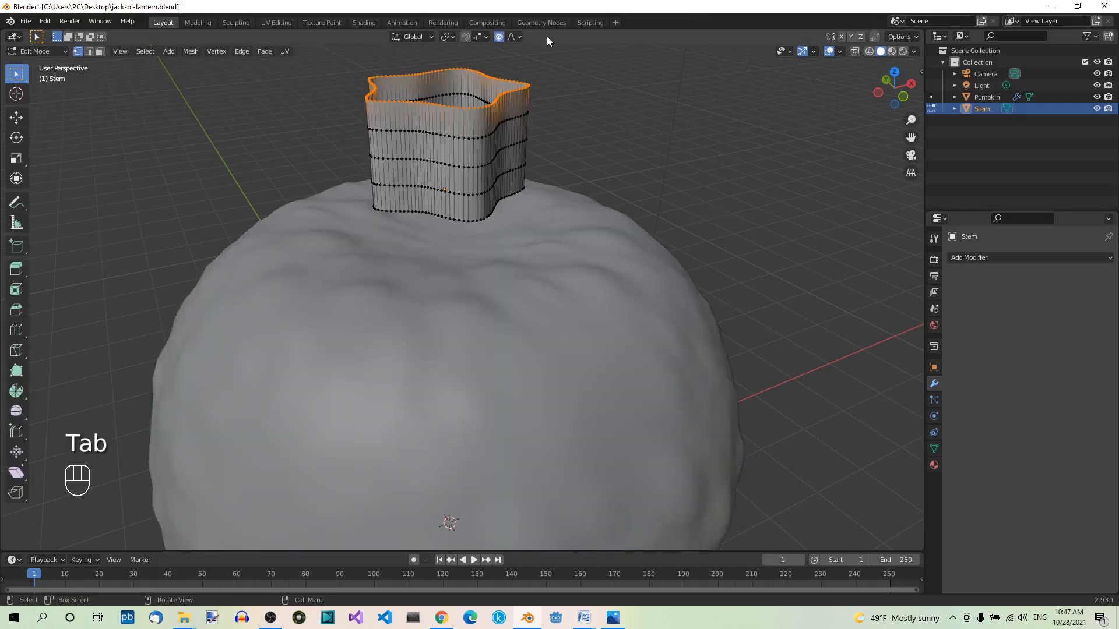
{"action": "left_click", "coordinate": [499, 36]}
{"action": "key", "text": "a"}
{"action": "middle_click_drag", "start_coordinate": [697, 316], "coordinate": [708, 308]}
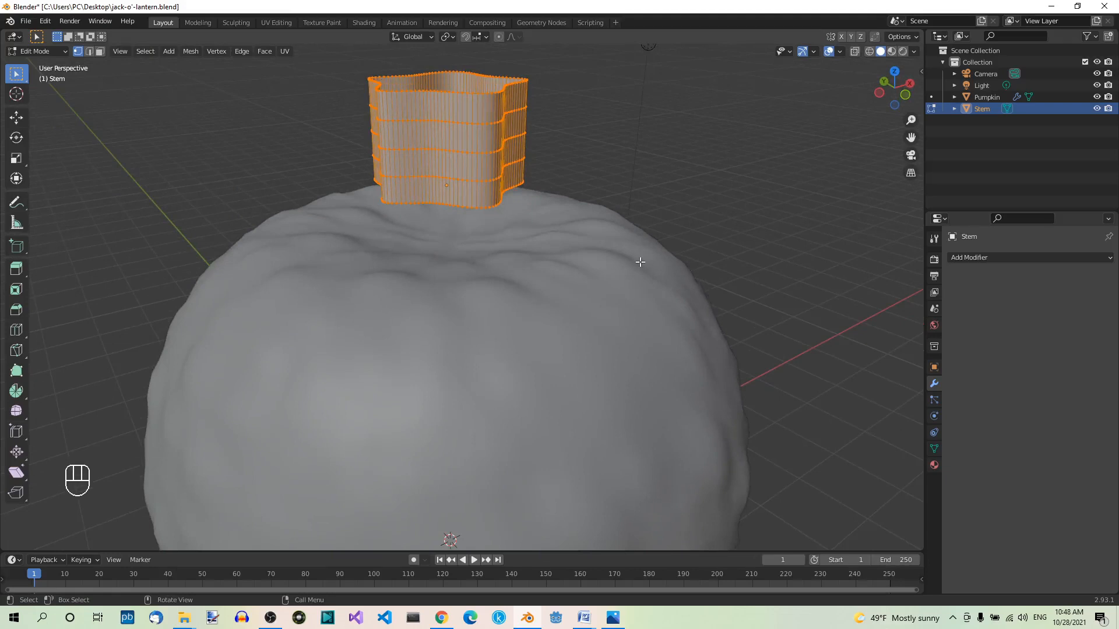
{"action": "key", "text": "s"}
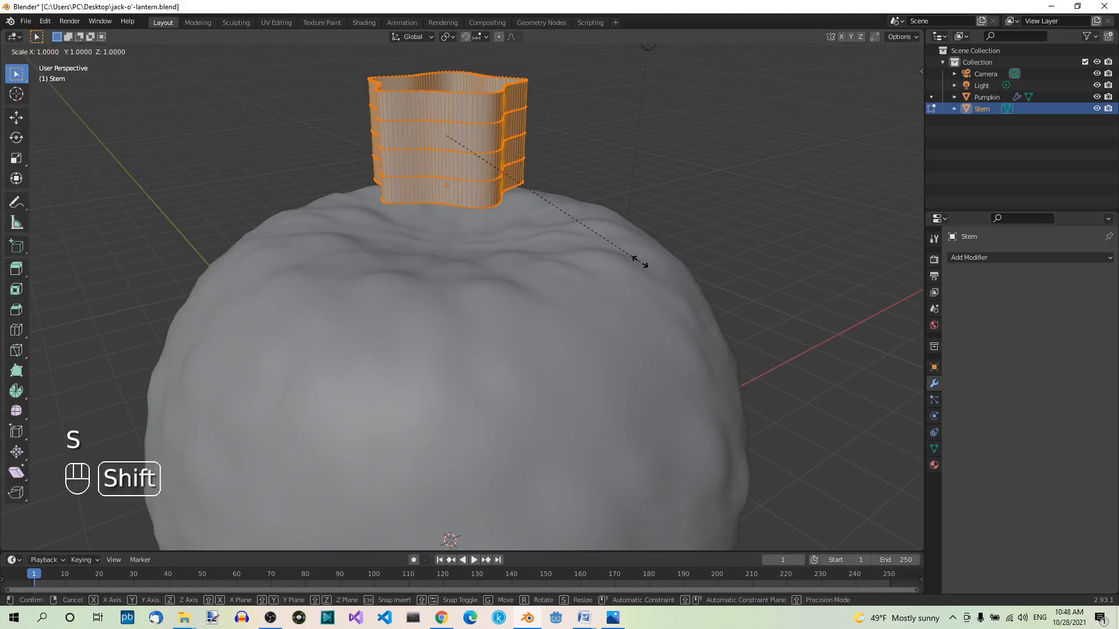
{"action": "key", "text": "shift+z"}
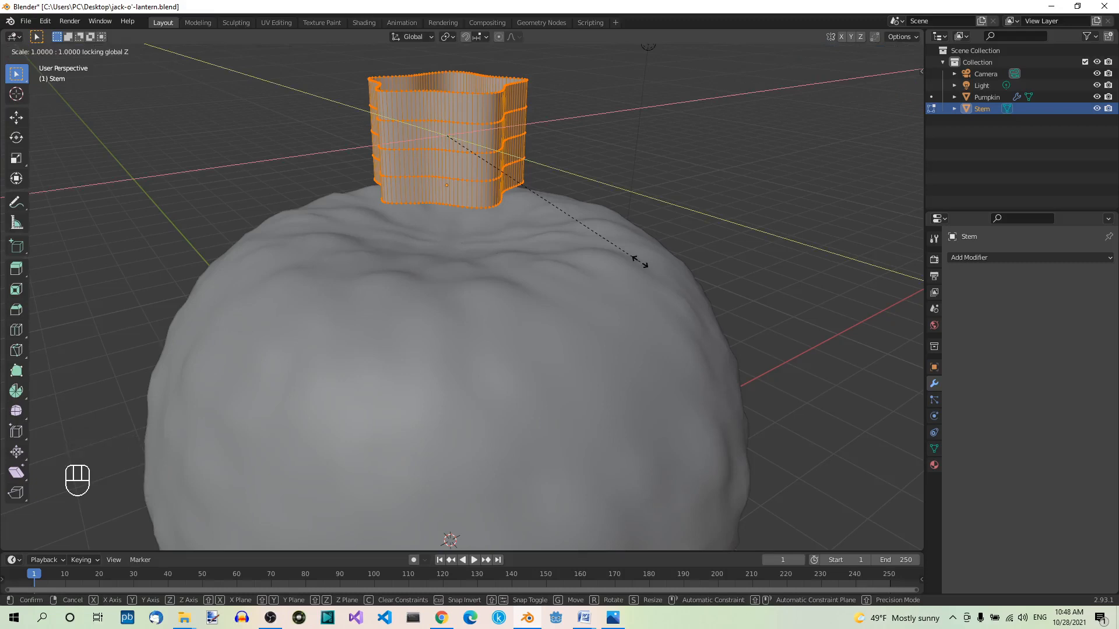
{"action": "type", "text": "0.6"}
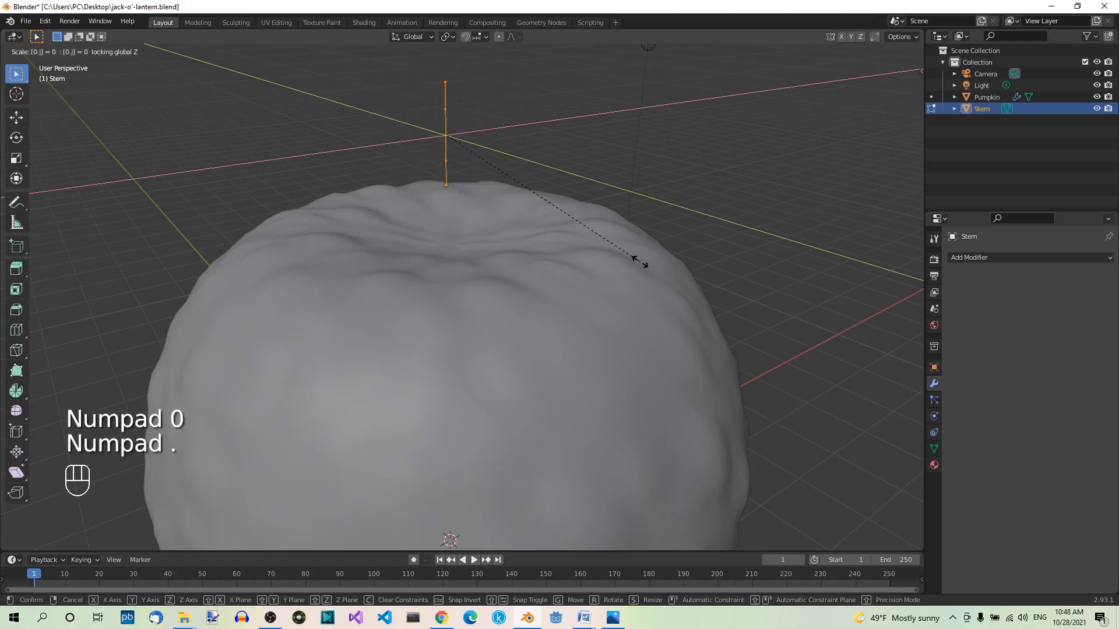
{"action": "key", "text": "KP_Enter"}
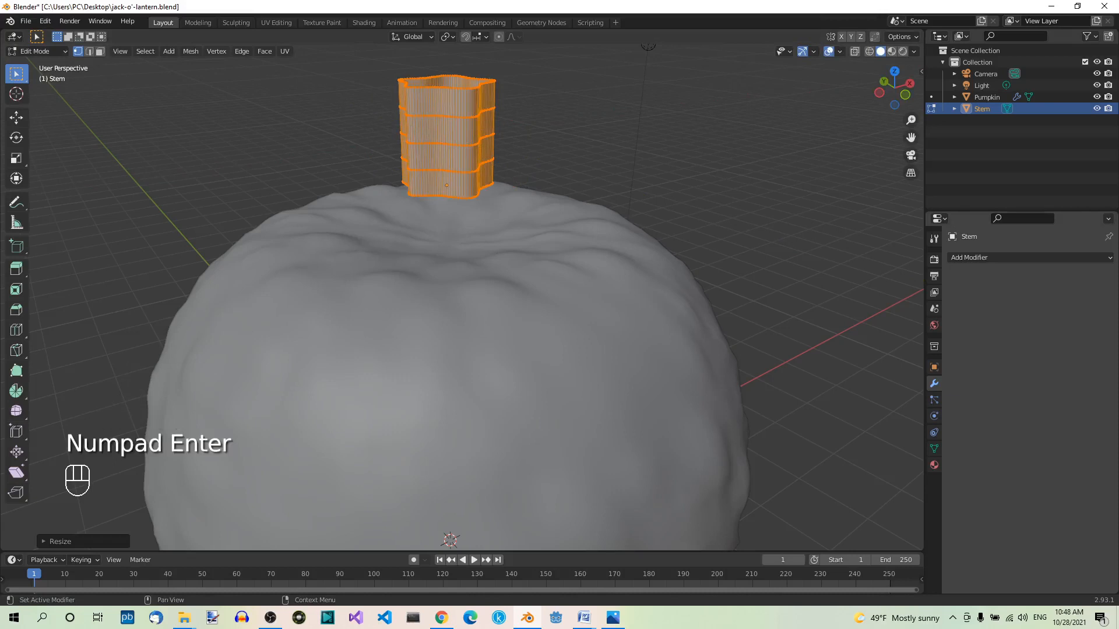
Flare the stem's base by scaling its bottom edge loop by 1.5, using proportional editing with Sharp falloff at size 1.21.
{"action": "key", "text": "KP_1"}
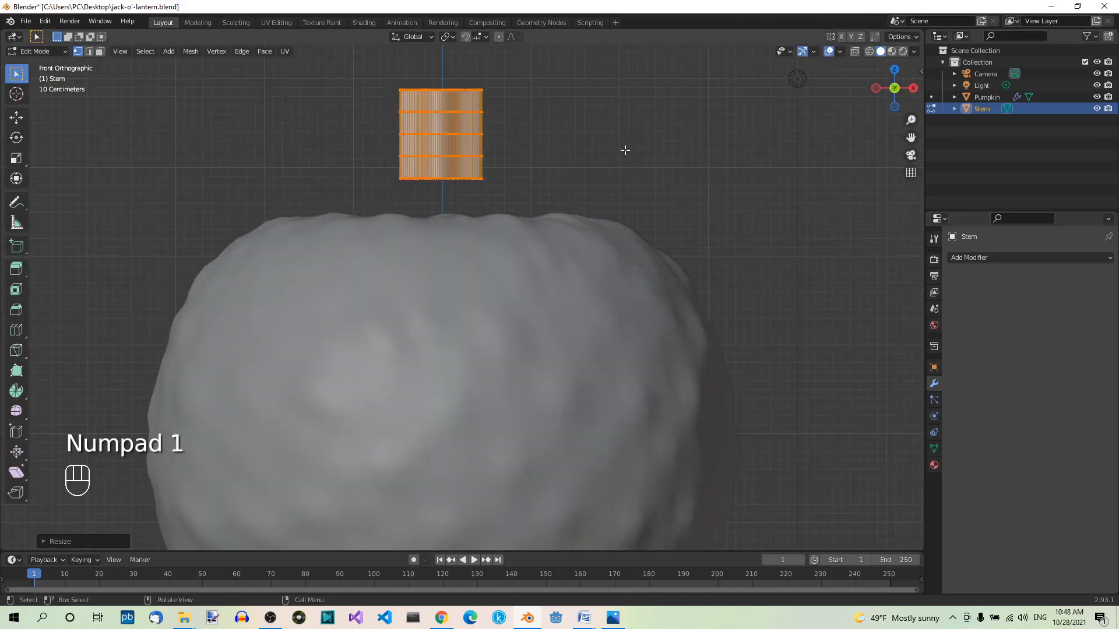
{"action": "left_click", "coordinate": [869, 52]}
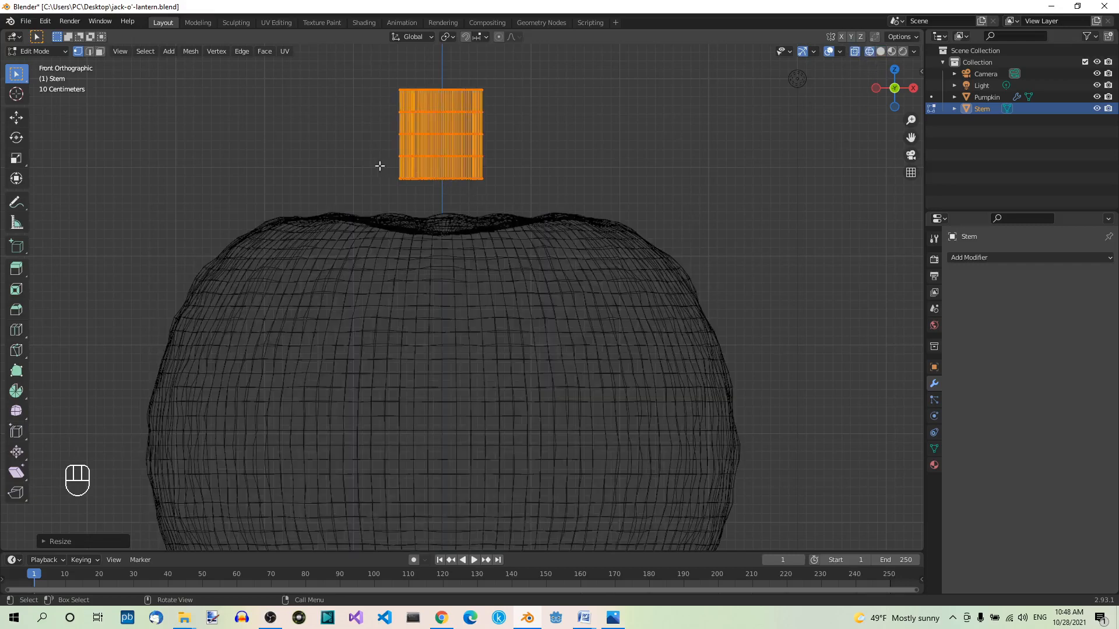
{"action": "left_click_drag", "start_coordinate": [379, 166], "coordinate": [522, 190]}
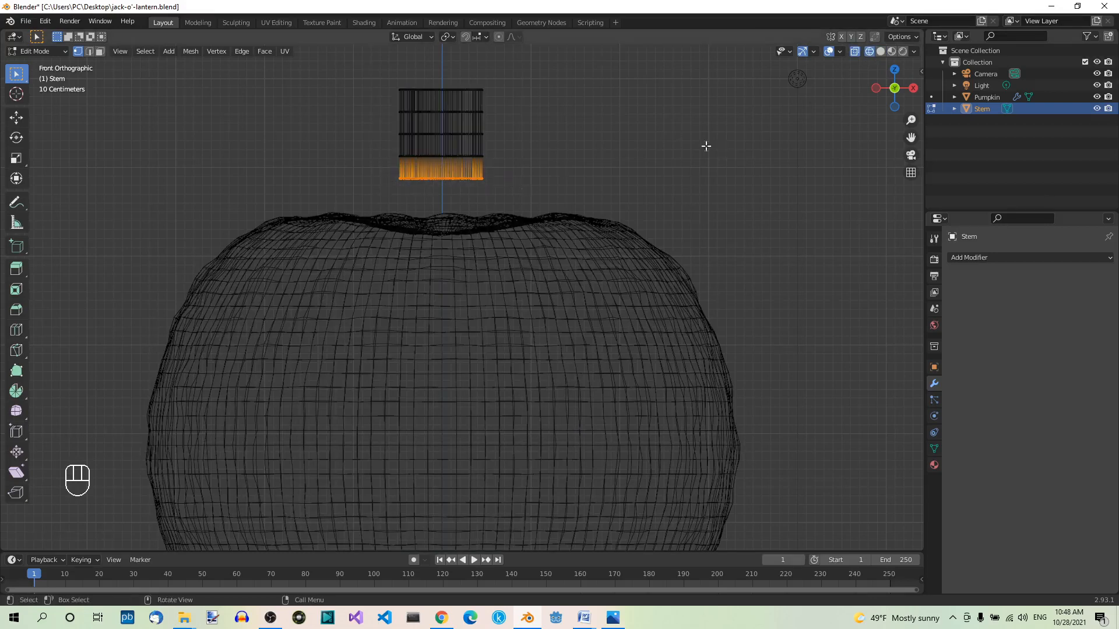
{"action": "left_click", "coordinate": [498, 37]}
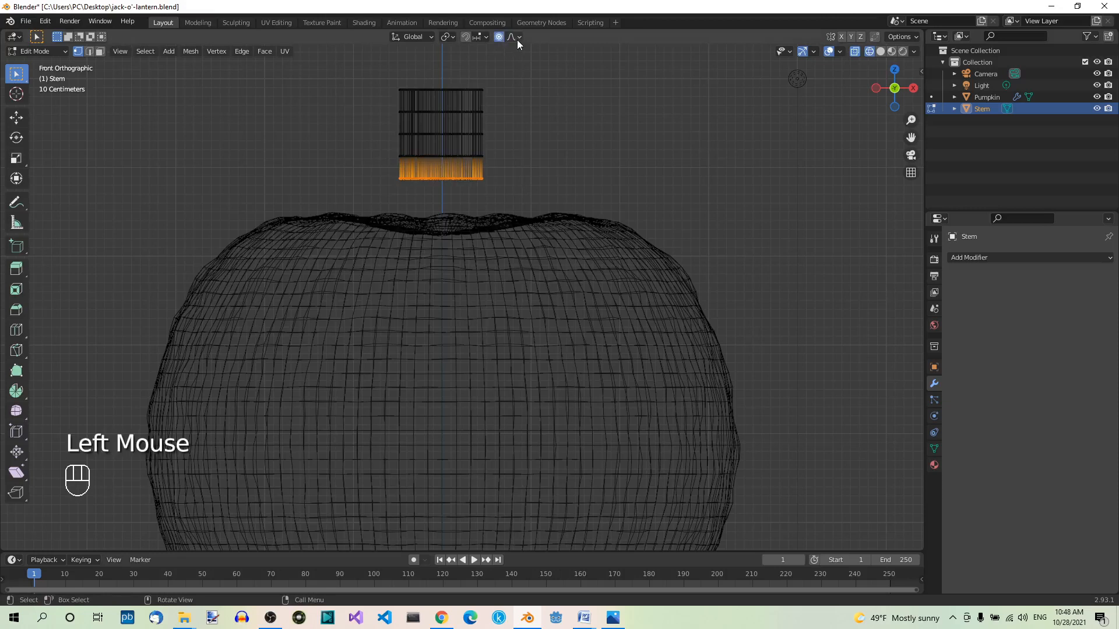
{"action": "left_click", "coordinate": [517, 38]}
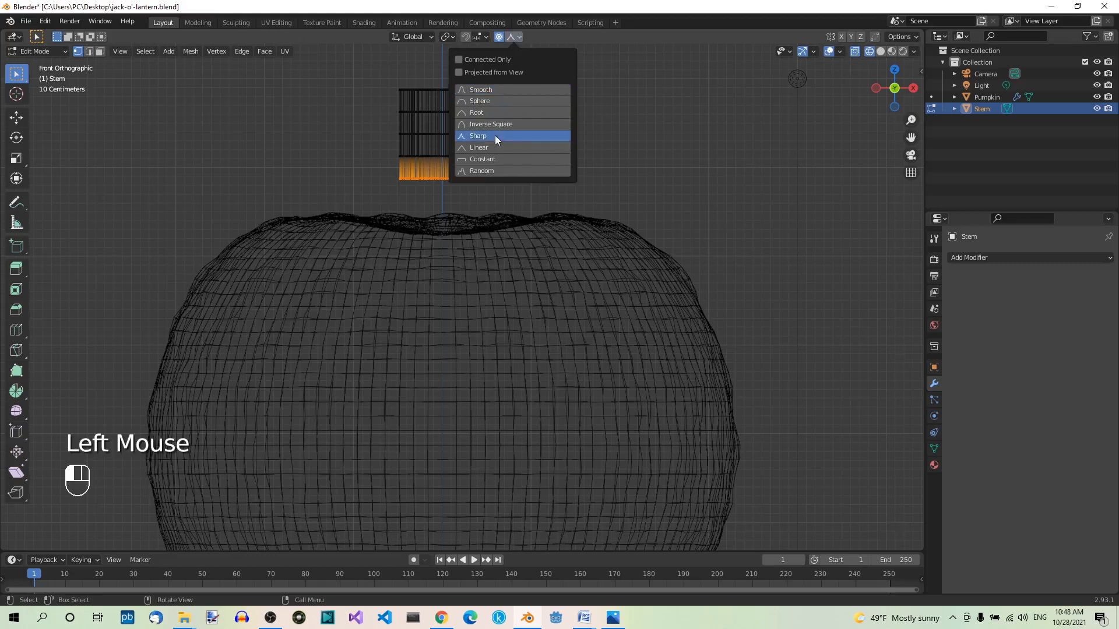
{"action": "left_click", "coordinate": [544, 136]}
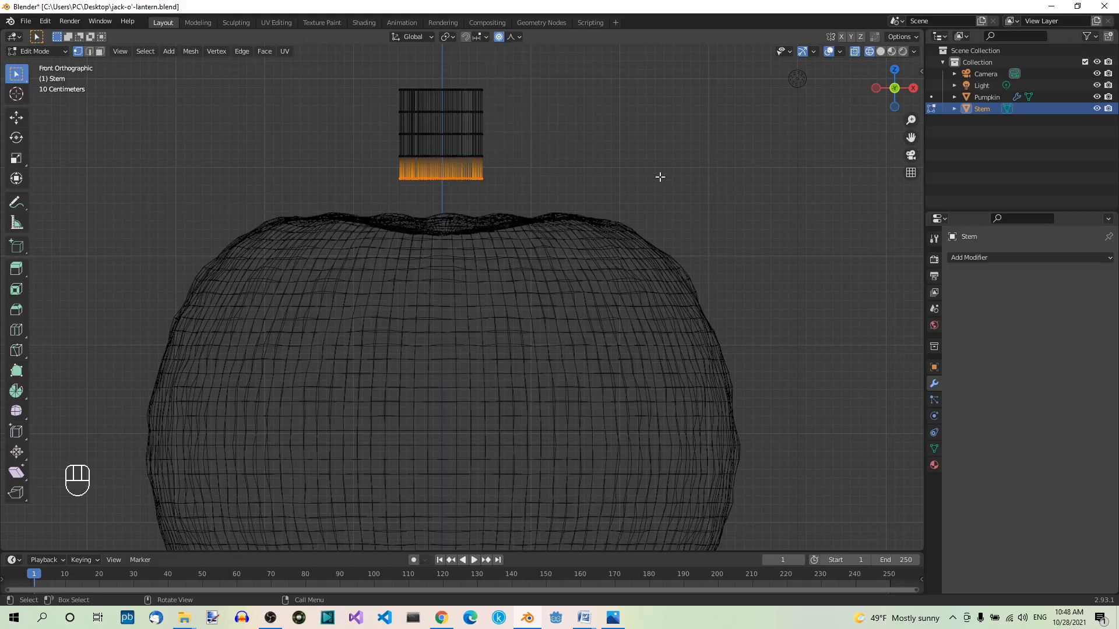
{"action": "key", "text": "s"}
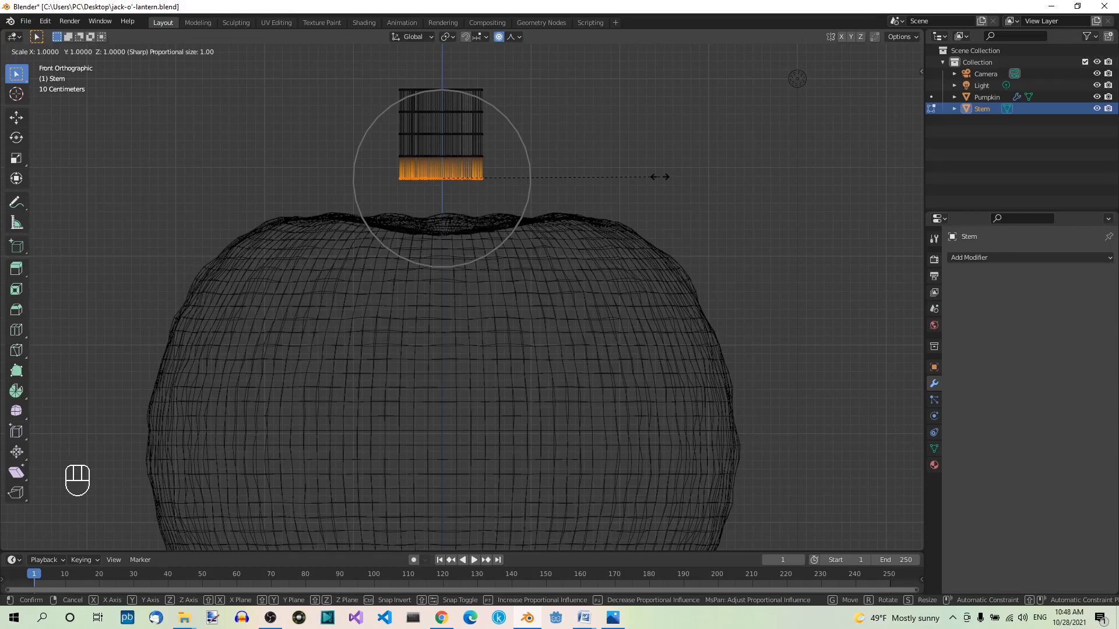
{"action": "scroll", "coordinate": [660, 177], "scroll_direction": "up", "scroll_amount": 1}
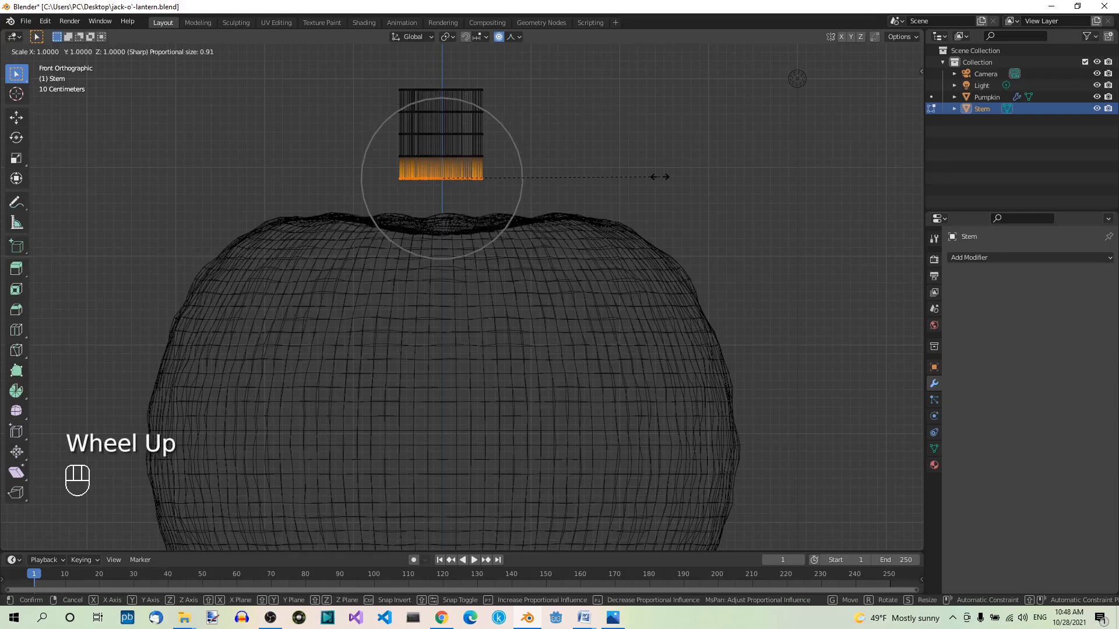
{"action": "scroll", "coordinate": [660, 177], "scroll_direction": "down", "scroll_amount": 3}
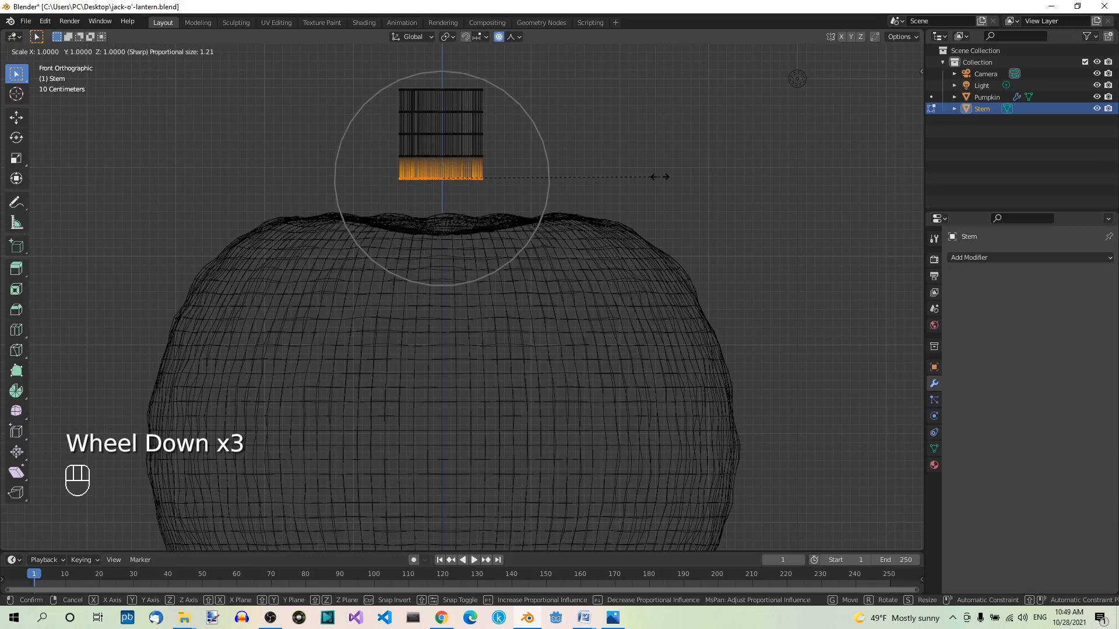
{"action": "type", "text": "1.5"}
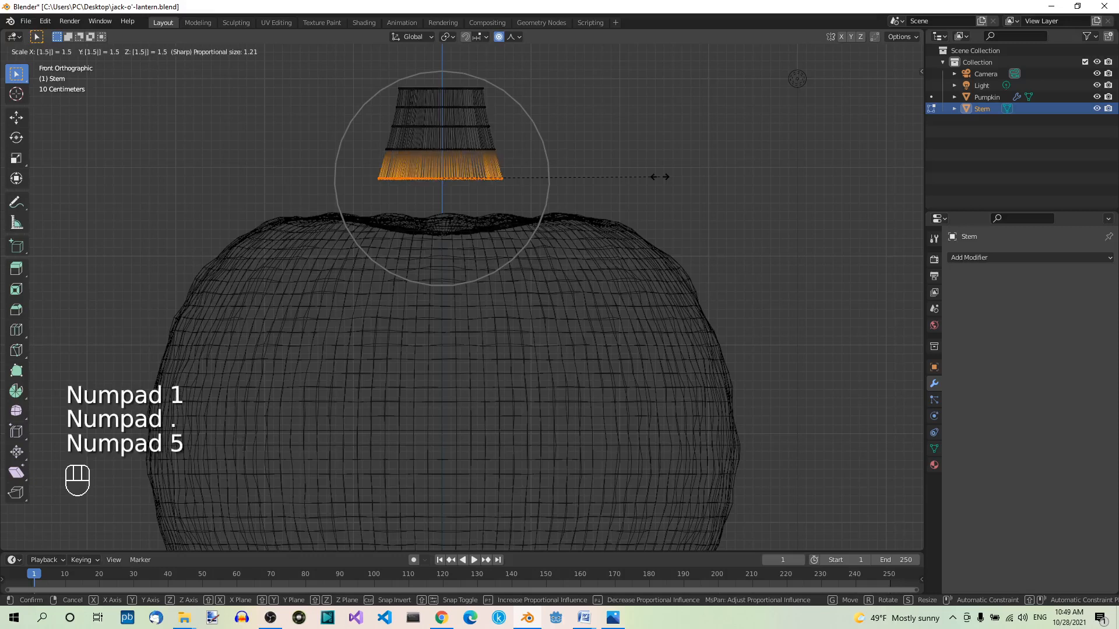
{"action": "key", "text": "KP_Enter"}
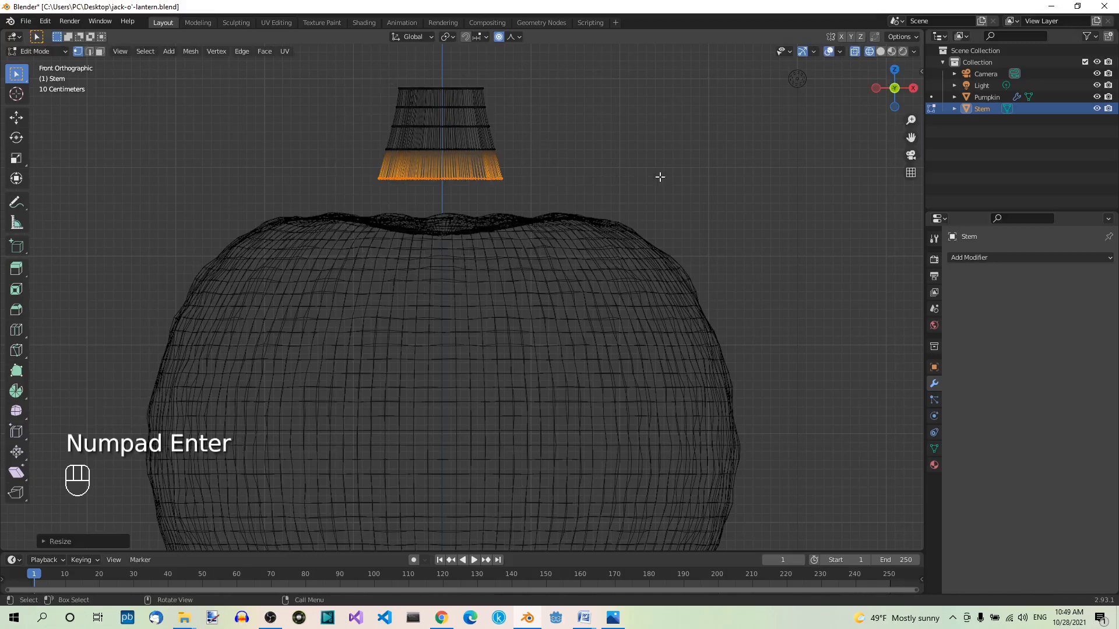
With proportional editing off, extrude the stem's top edge loop inward at a scale of 0.8 to form a rim.
{"action": "left_click", "coordinate": [500, 37]}
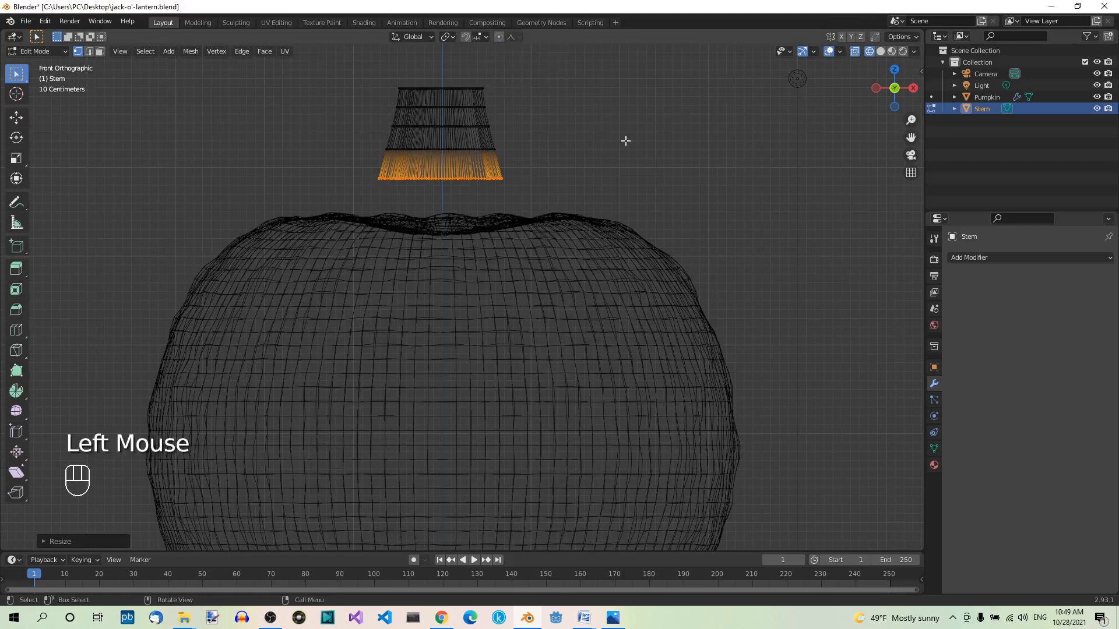
{"action": "key", "text": "alt+a"}
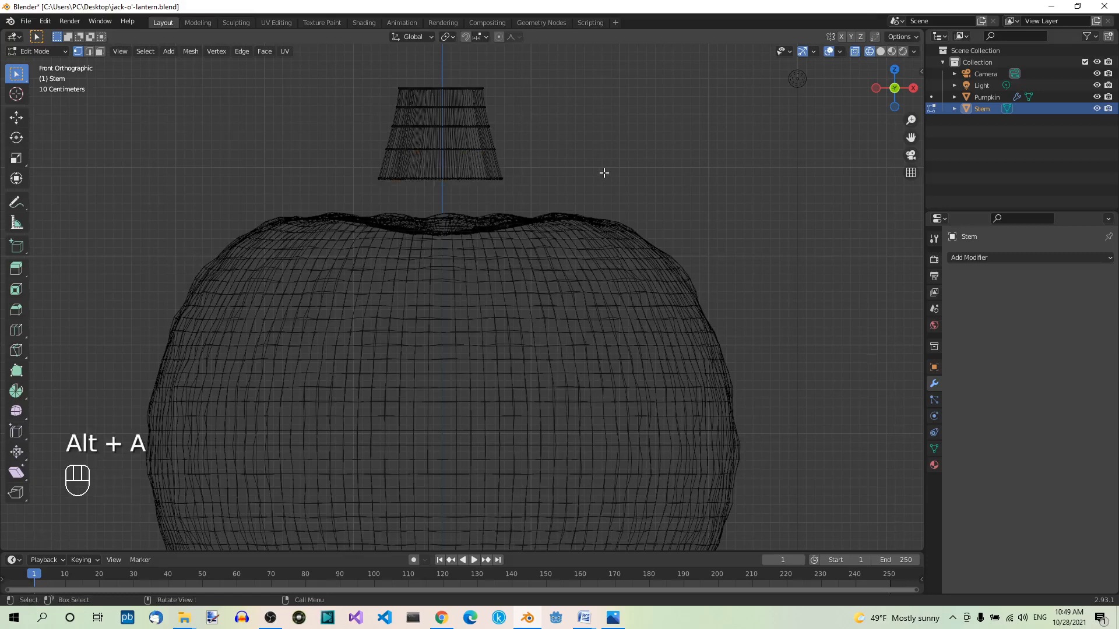
{"action": "left_click_drag", "start_coordinate": [386, 77], "coordinate": [499, 100]}
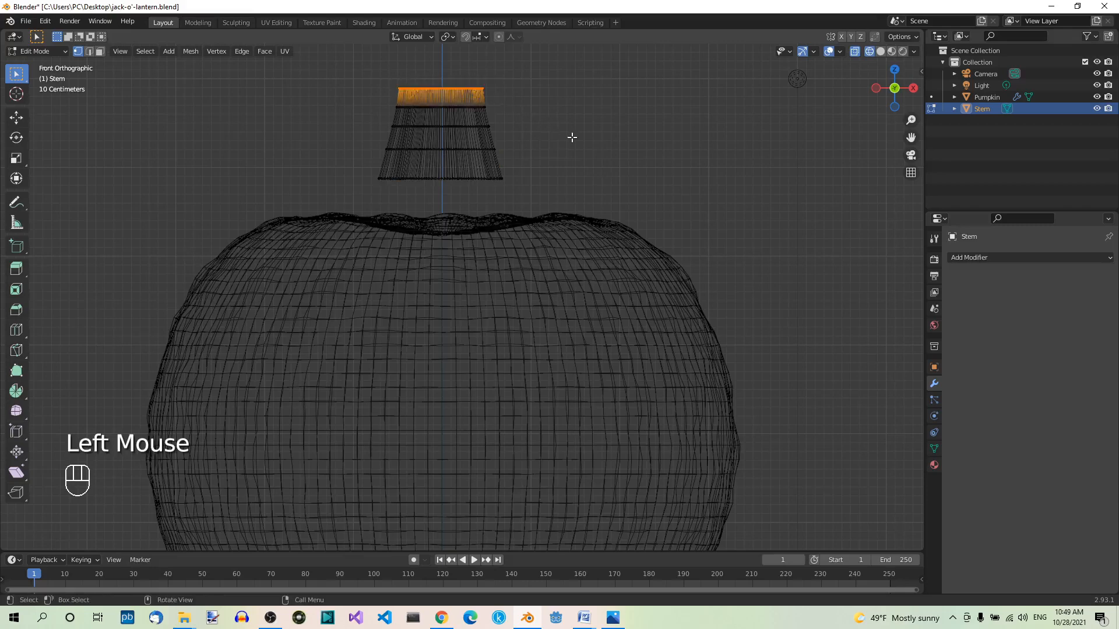
{"action": "middle_click_drag", "start_coordinate": [572, 138], "coordinate": [589, 273]}
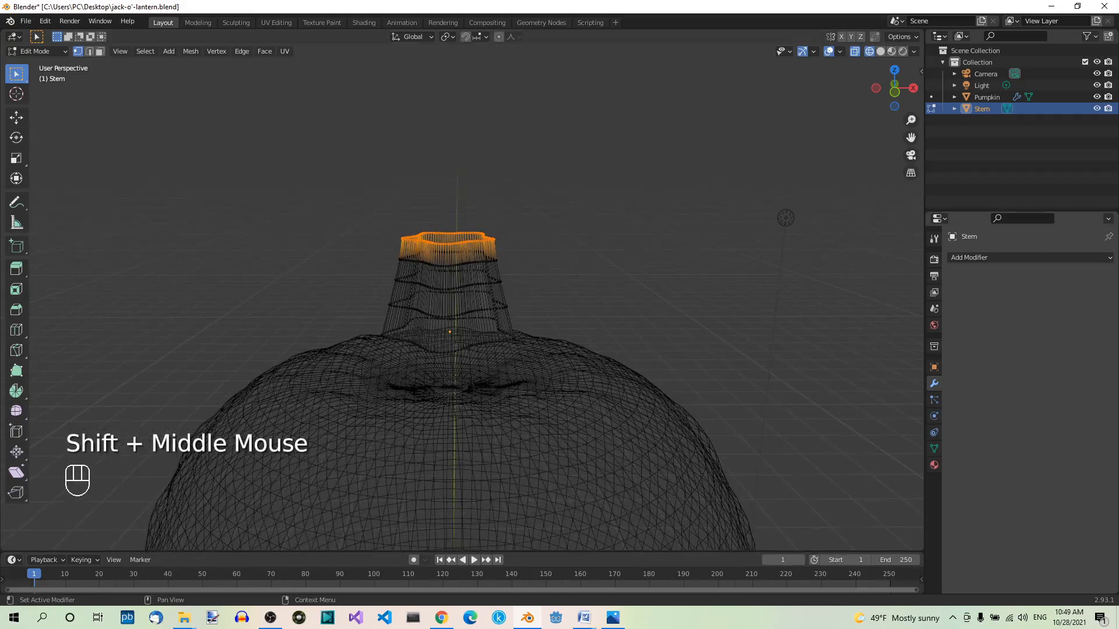
{"action": "left_click", "coordinate": [881, 51]}
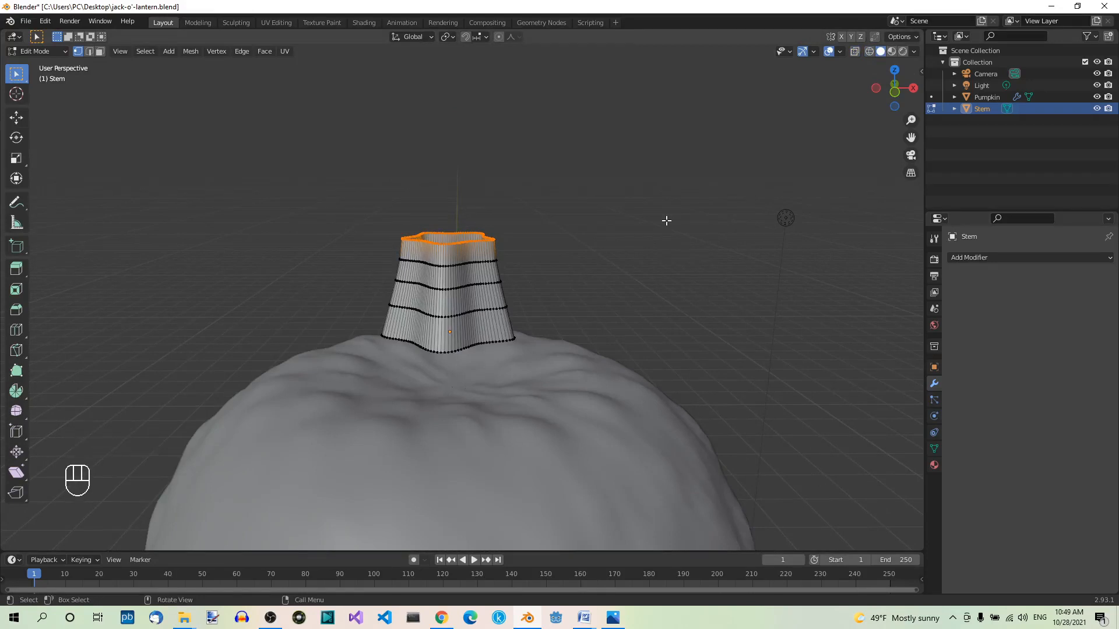
{"action": "middle_click_drag", "start_coordinate": [666, 220], "coordinate": [664, 247]}
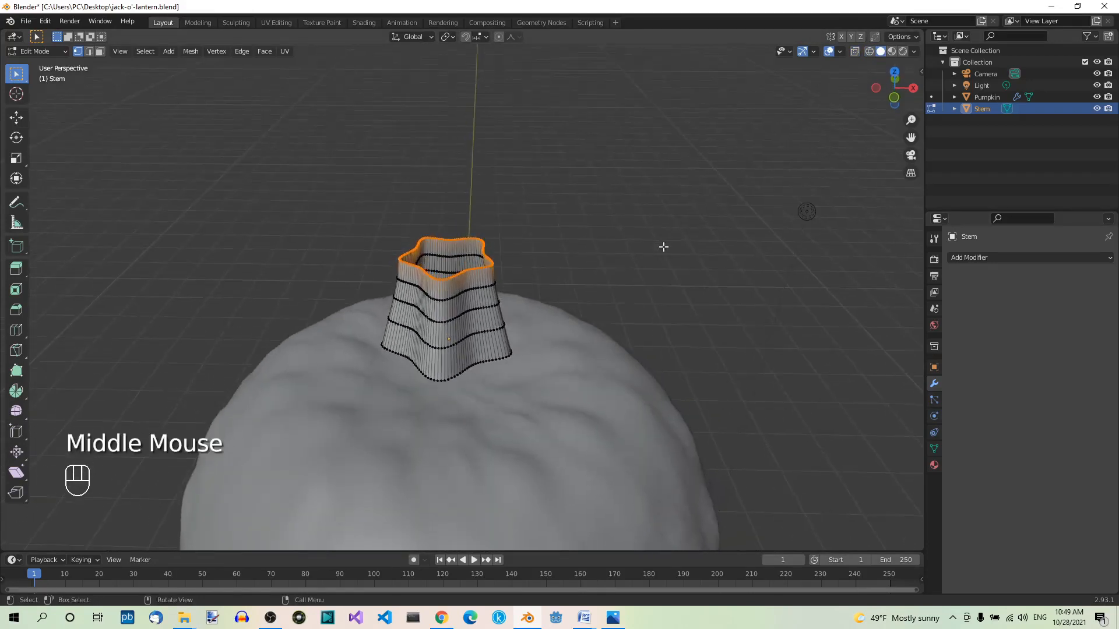
{"action": "key", "text": "e"}
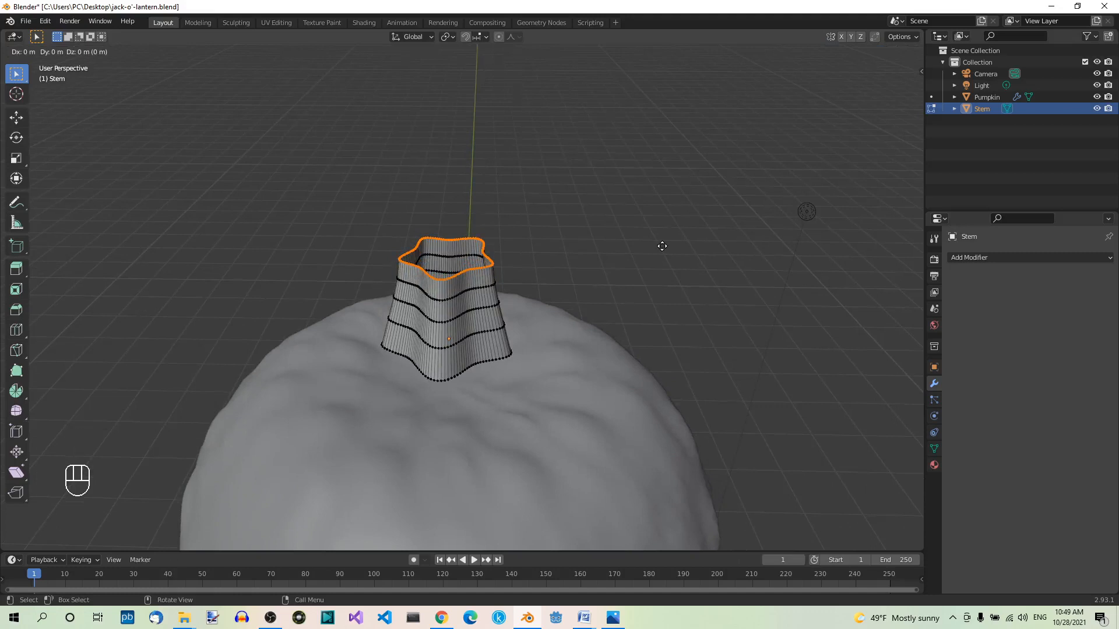
{"action": "key", "text": "s"}
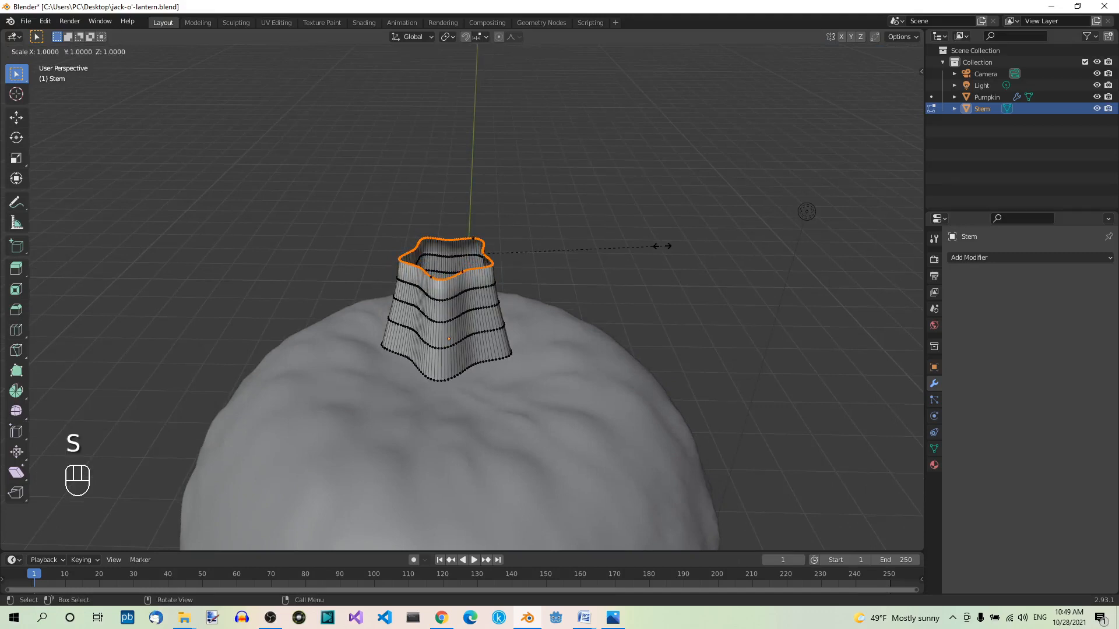
{"action": "type", "text": "0.8"}
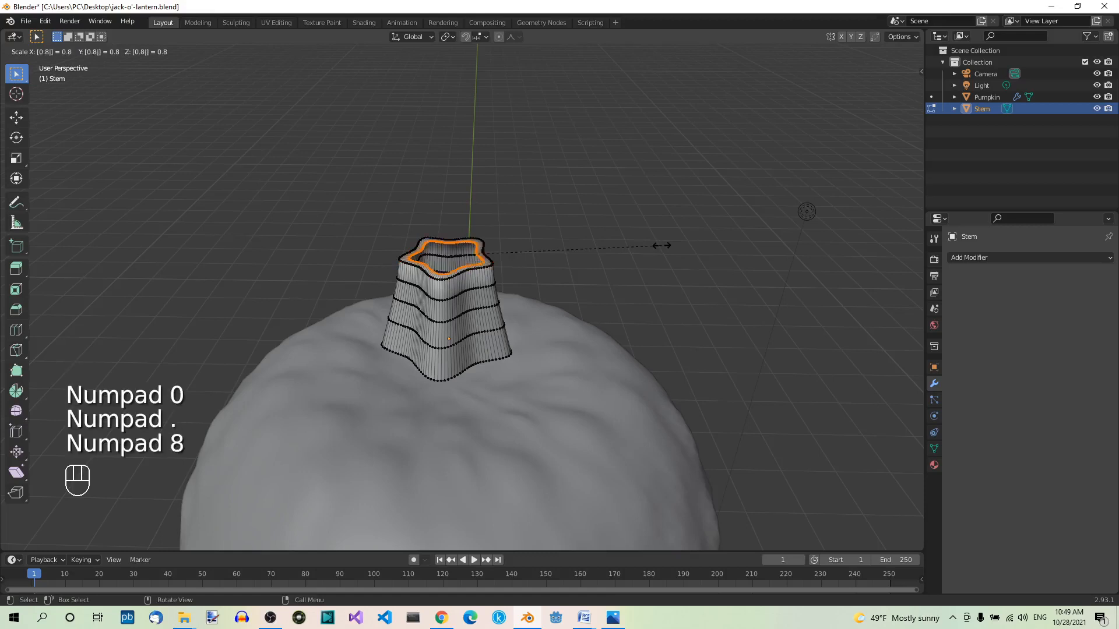
{"action": "key", "text": "KP_Enter"}
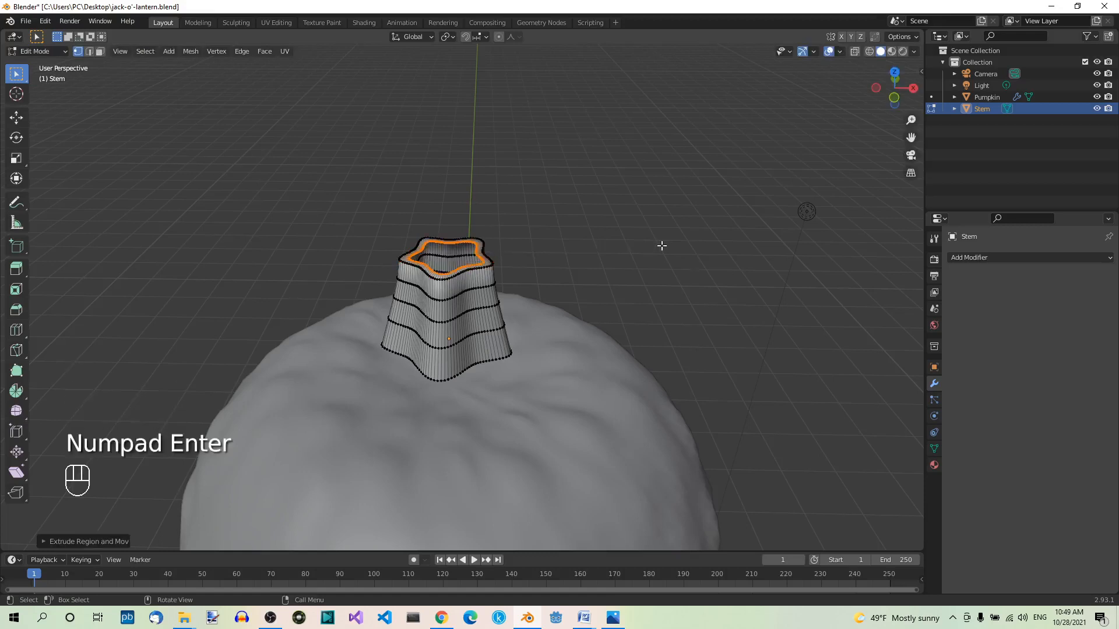
Extrude the rim's inner edge loop inward three more times, scaling each new ring down to leave only a small star-shaped hole.
{"action": "scroll", "coordinate": [545, 220], "scroll_direction": "up", "scroll_amount": 2}
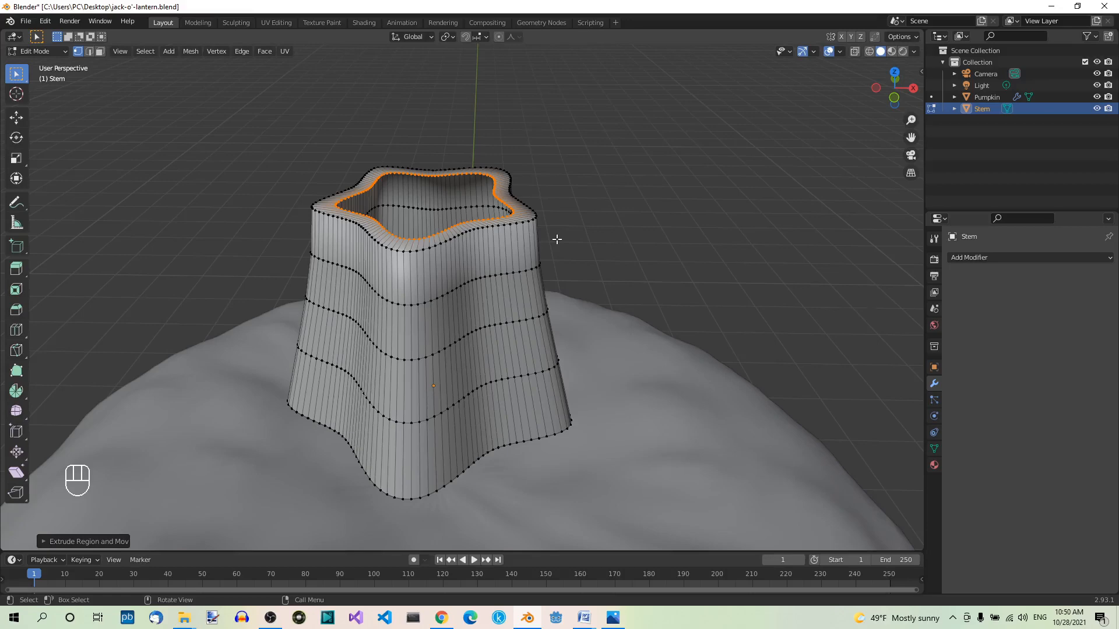
{"action": "scroll", "coordinate": [584, 183], "scroll_direction": "up", "scroll_amount": 3}
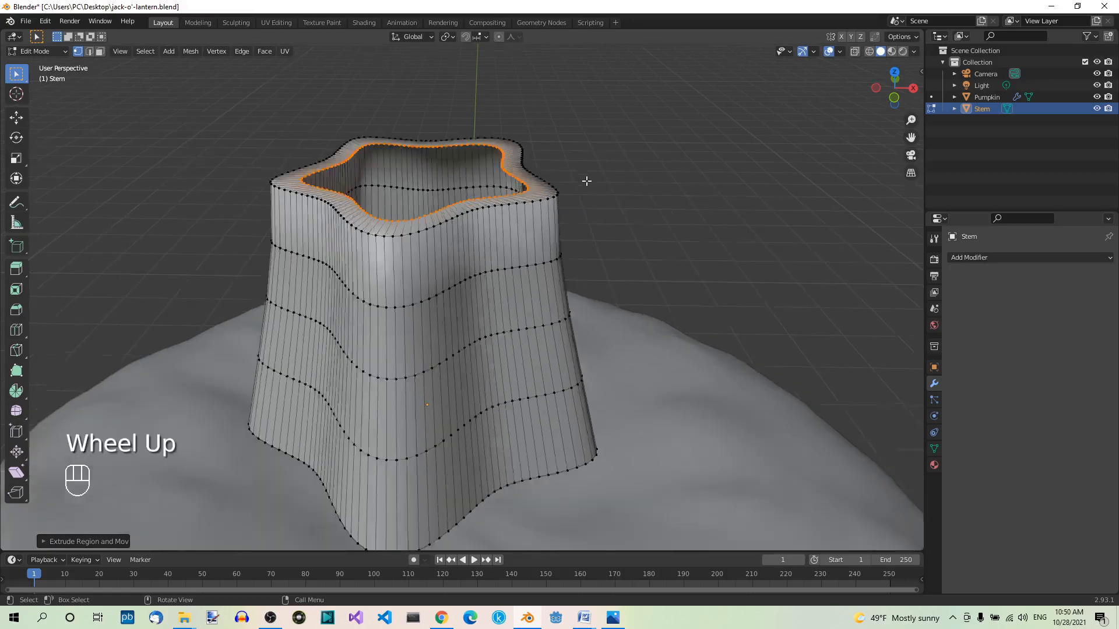
{"action": "middle_click_drag", "start_coordinate": [622, 188], "coordinate": [702, 268], "text": "shift"}
{"action": "key", "text": "e"}
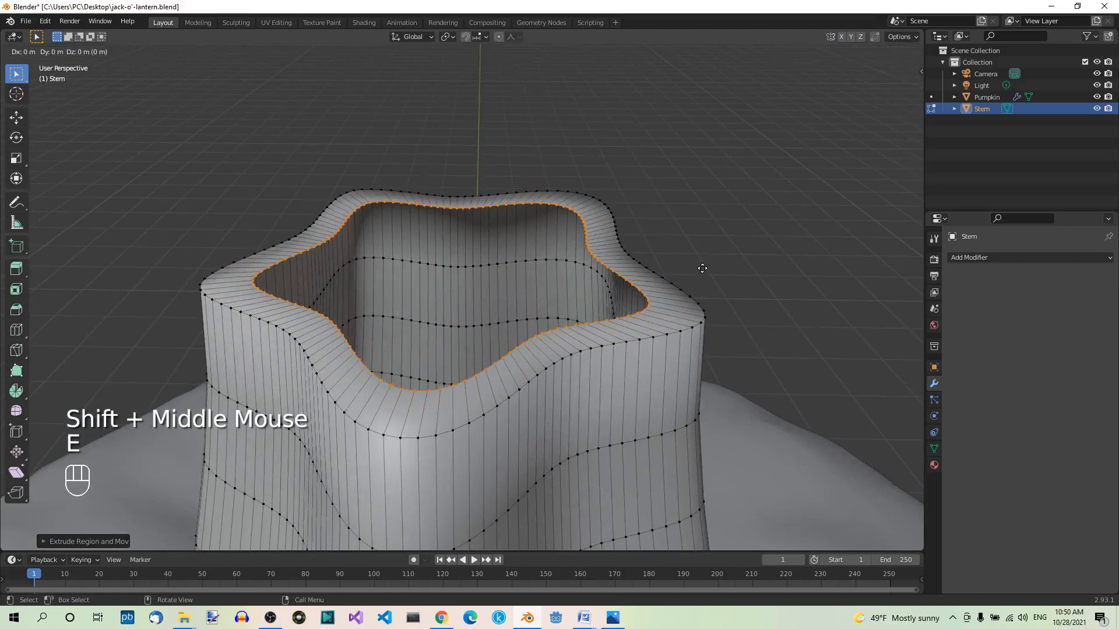
{"action": "key", "text": "s"}
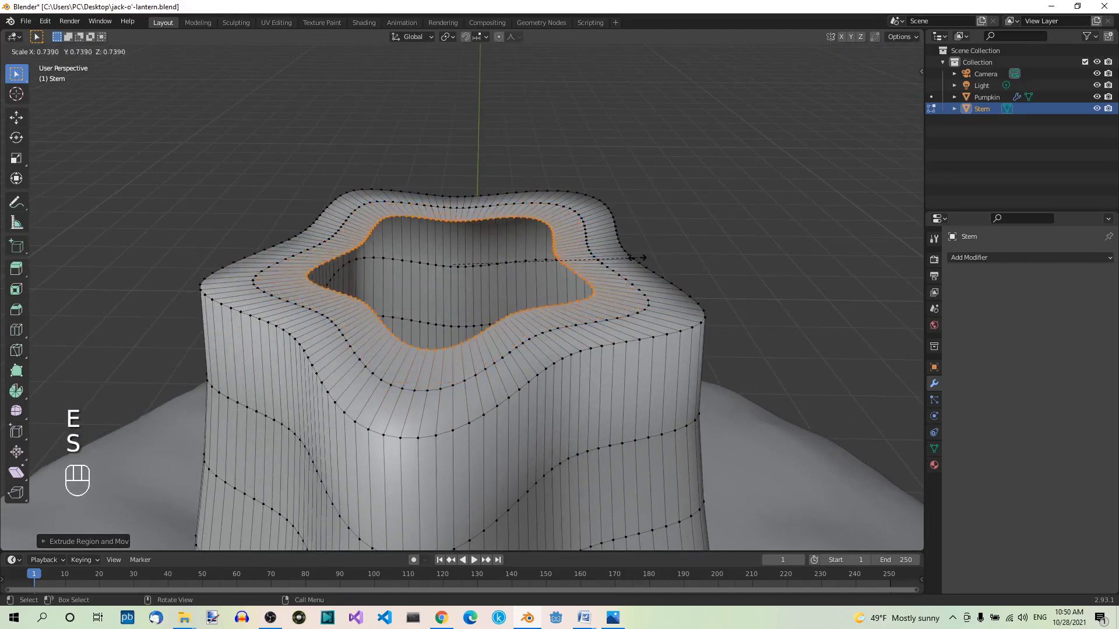
{"action": "left_click", "coordinate": [633, 258]}
{"action": "key", "text": "e"}
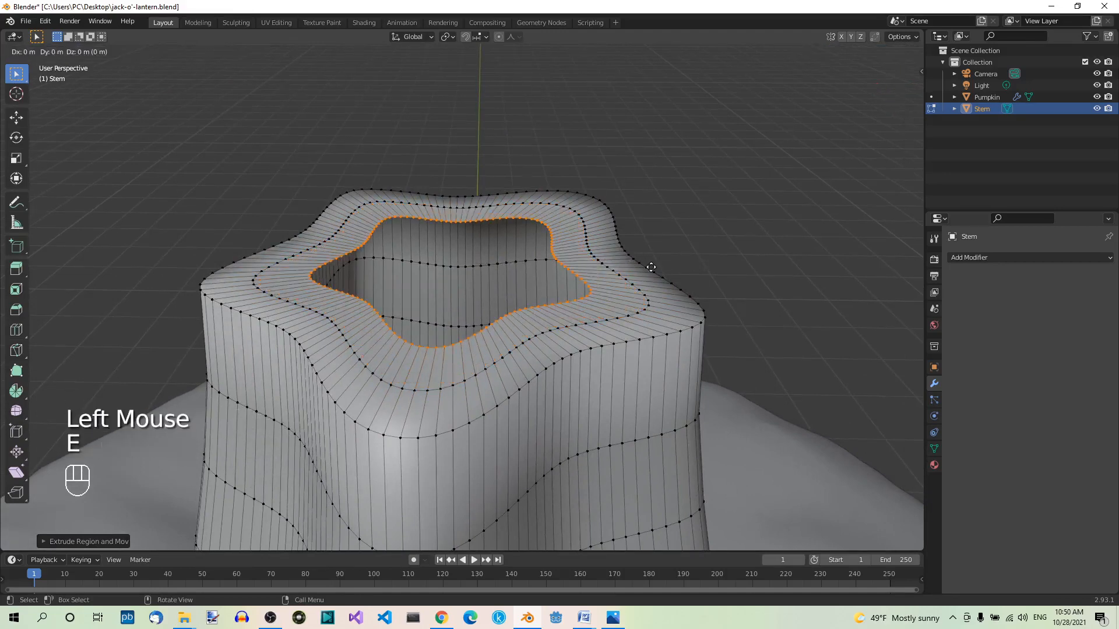
{"action": "key", "text": "s"}
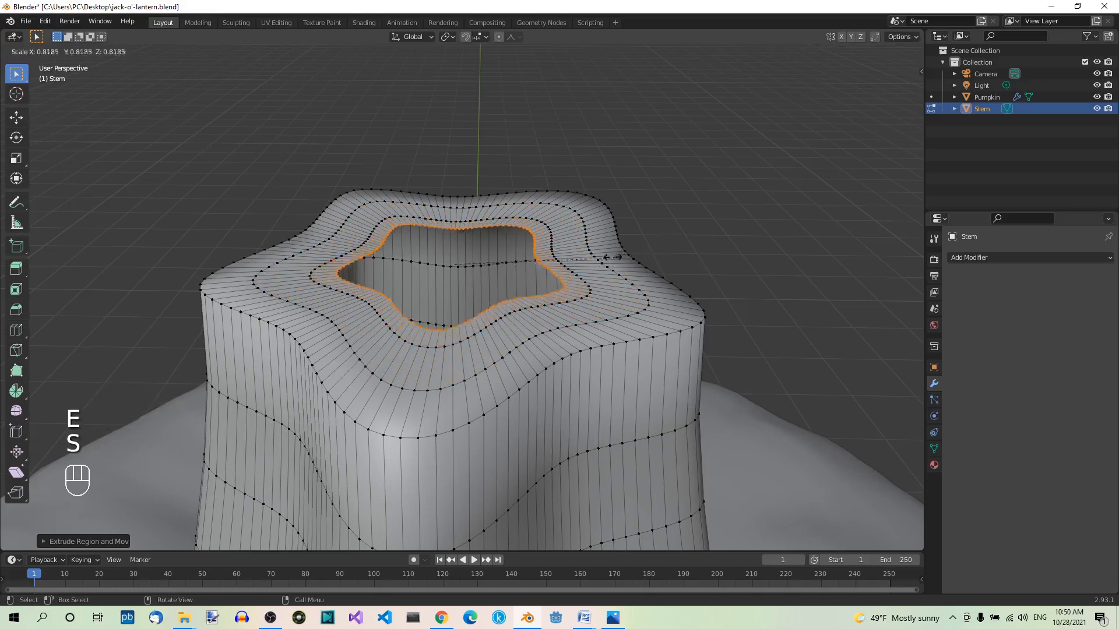
{"action": "left_click", "coordinate": [577, 251]}
{"action": "key", "text": "e"}
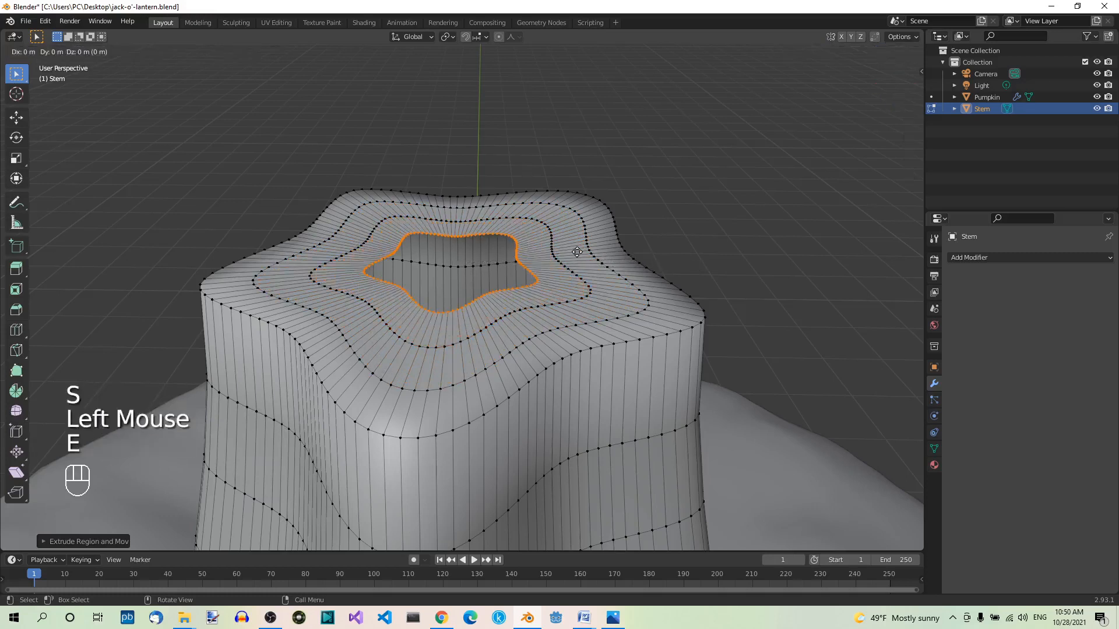
{"action": "key", "text": "s"}
{"action": "left_click", "coordinate": [521, 240]}
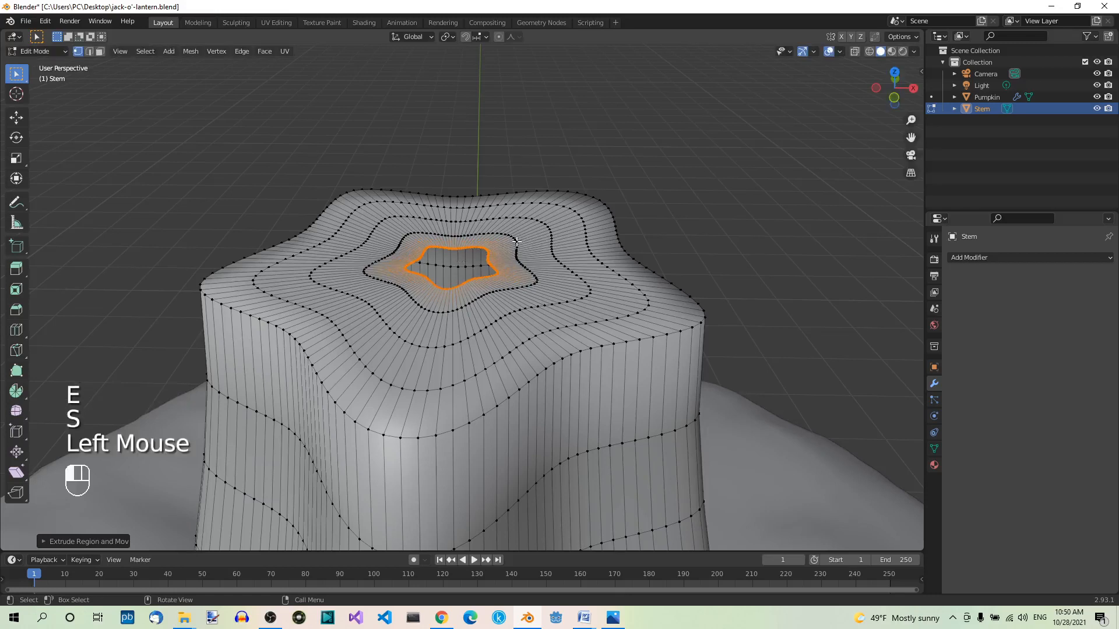
Extrude the innermost star-shaped edge loop of the stem's cap inward three times, scaling each ring smaller toward a tiny central opening.
{"action": "key", "text": "e"}
{"action": "key", "text": "s"}
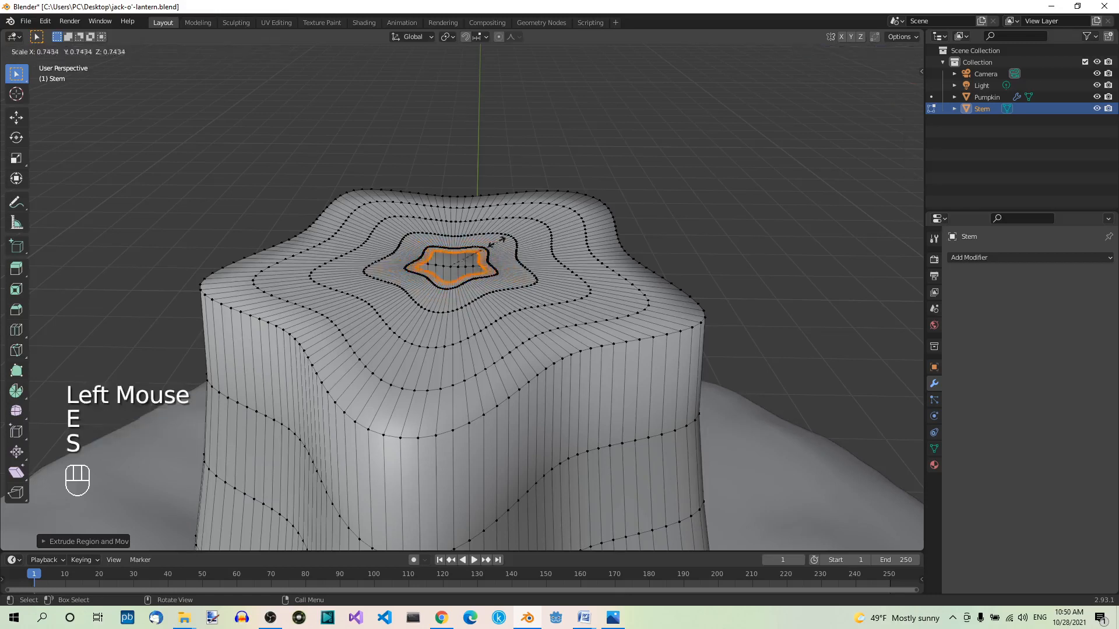
{"action": "left_click", "coordinate": [481, 248]}
{"action": "key", "text": "e"}
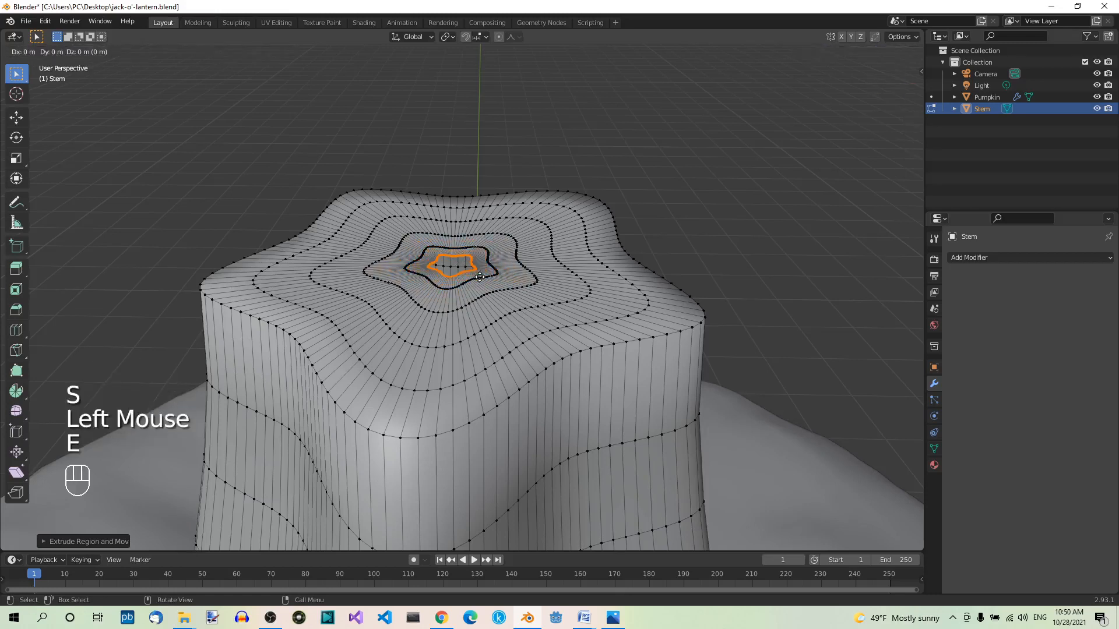
{"action": "key", "text": "s"}
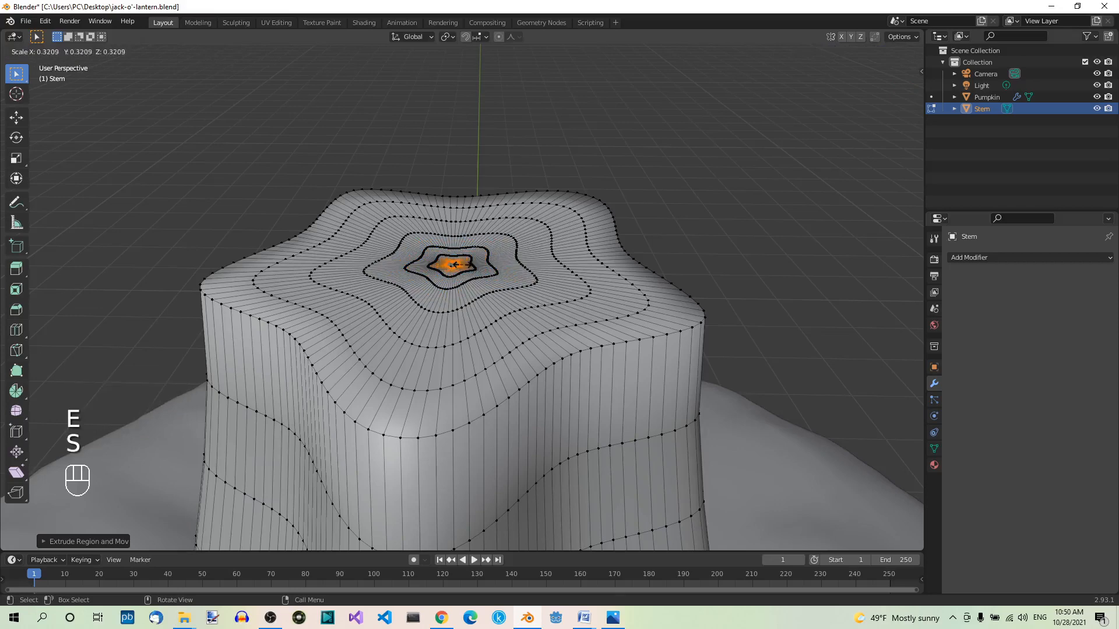
{"action": "left_click", "coordinate": [464, 267]}
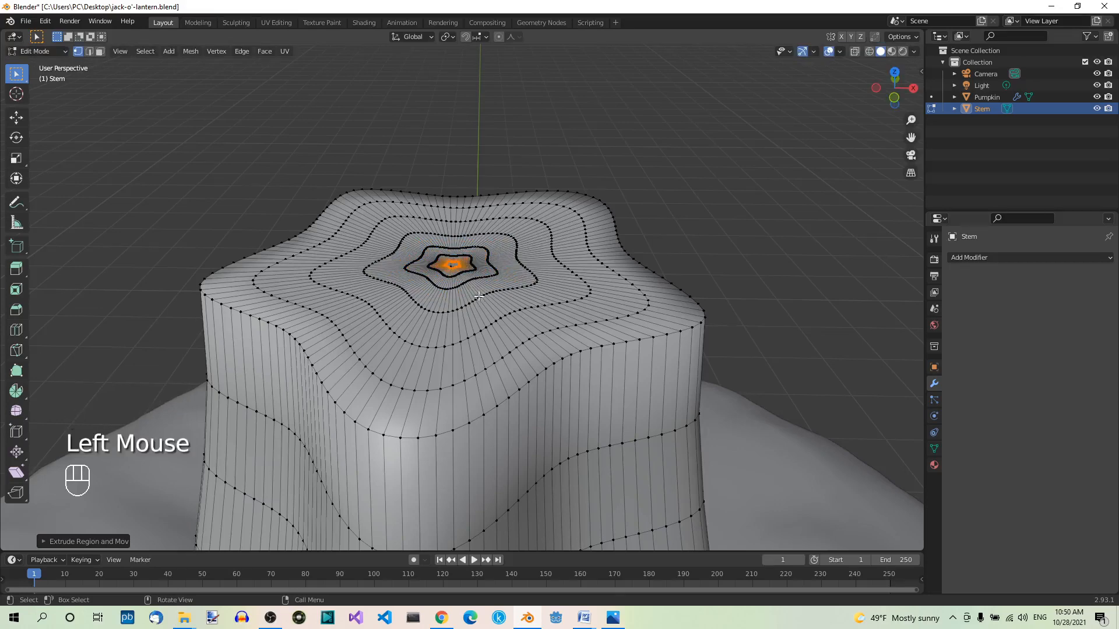
{"action": "scroll", "coordinate": [476, 264], "scroll_direction": "up", "scroll_amount": 2}
{"action": "scroll", "coordinate": [476, 263], "scroll_direction": "up", "scroll_amount": 1}
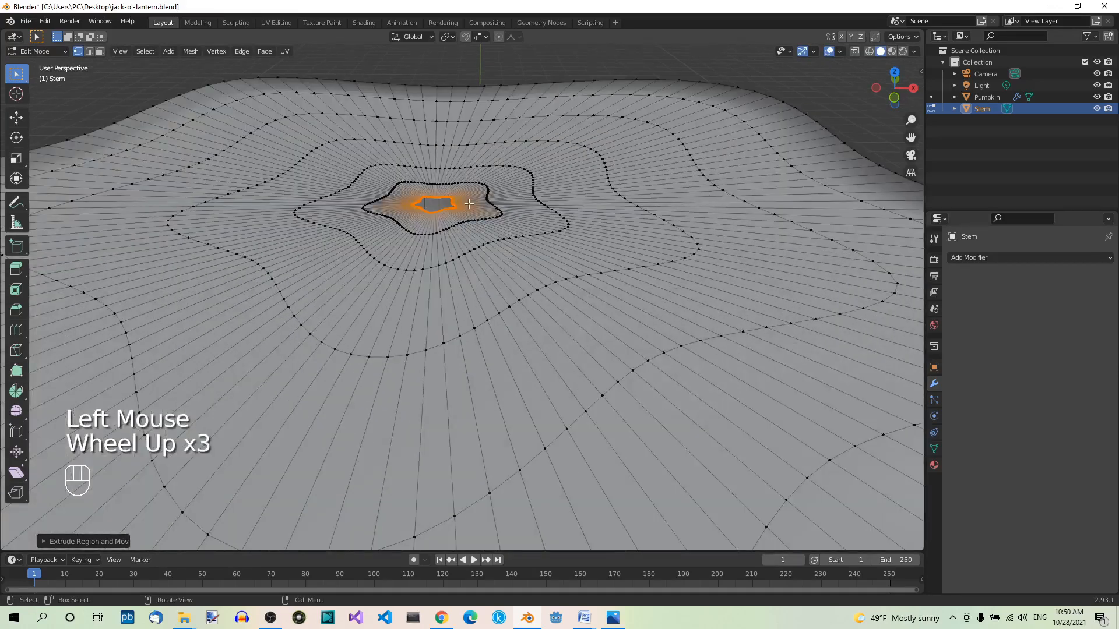
{"action": "key", "text": "e"}
{"action": "key", "text": "s"}
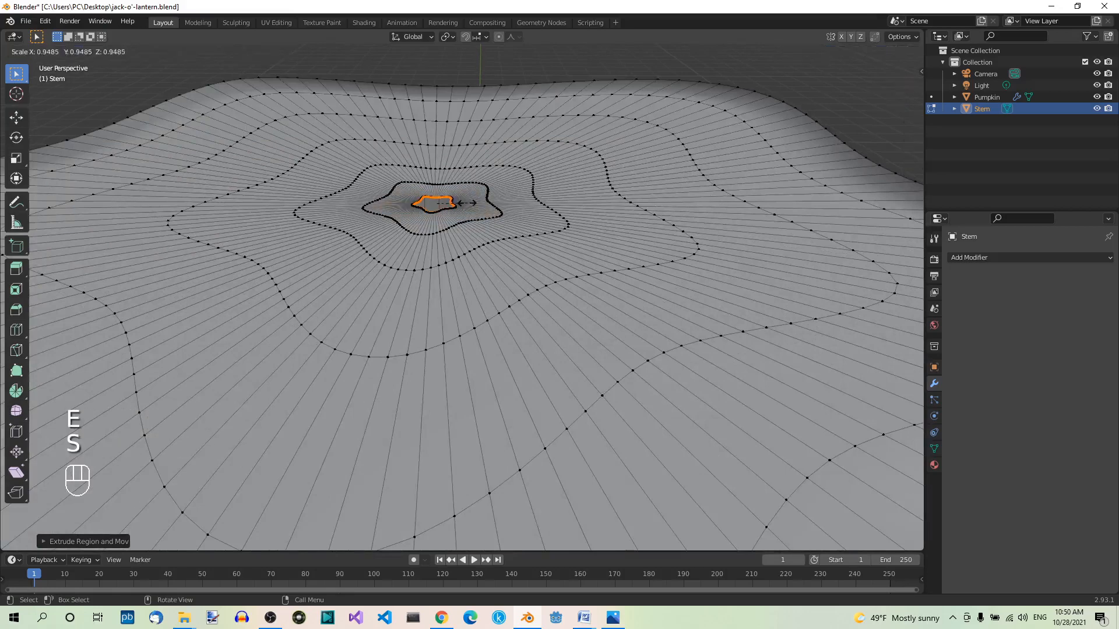
{"action": "left_click", "coordinate": [457, 201]}
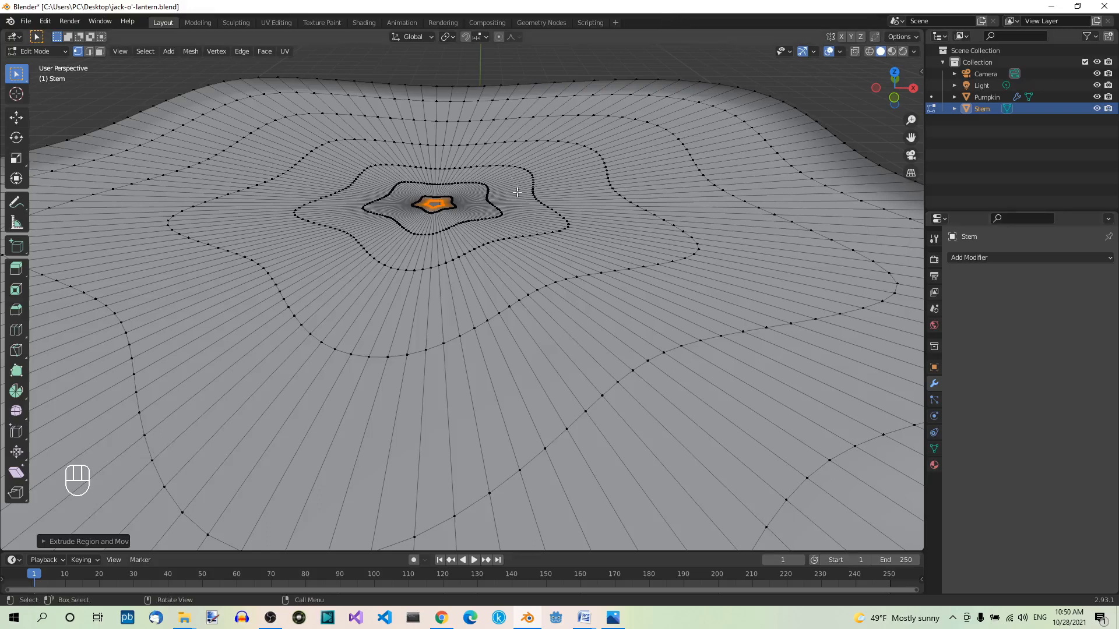
Close the cap's tiny opening by merging the innermost ring's vertices at their center, and return to Object Mode.
{"action": "scroll", "coordinate": [346, 167], "scroll_direction": "up", "scroll_amount": 2}
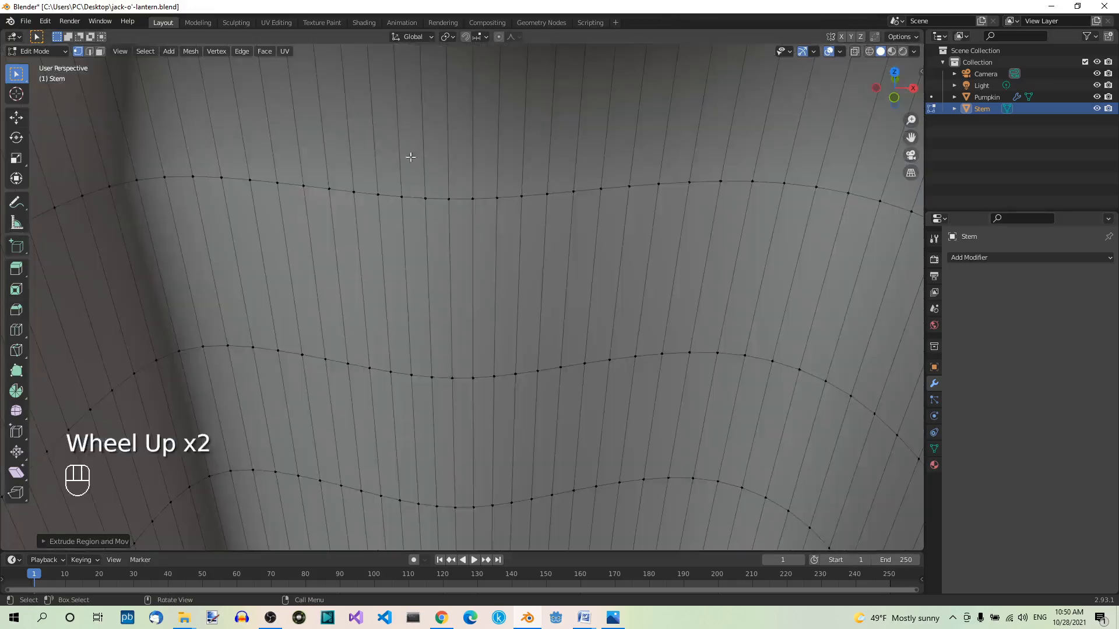
{"action": "scroll", "coordinate": [453, 167], "scroll_direction": "down", "scroll_amount": 2}
{"action": "middle_click_drag", "start_coordinate": [475, 154], "coordinate": [501, 315], "text": "shift"}
{"action": "scroll", "coordinate": [501, 315], "scroll_direction": "up", "scroll_amount": 2}
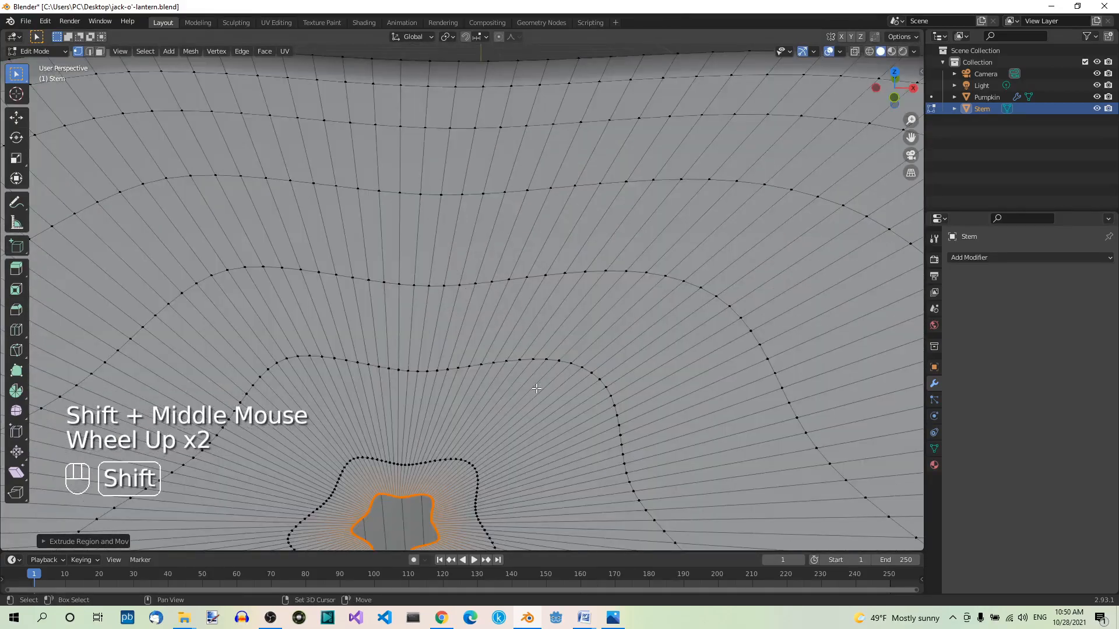
{"action": "middle_click_drag", "start_coordinate": [537, 385], "coordinate": [540, 350], "text": "shift"}
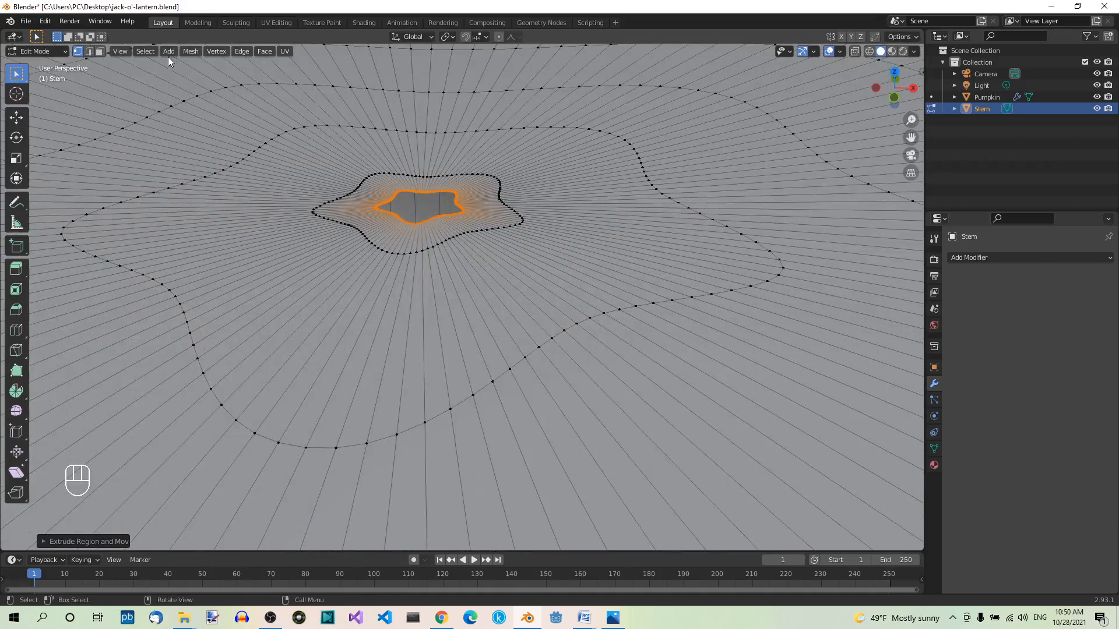
{"action": "left_click", "coordinate": [189, 54]}
{"action": "mouse_move", "coordinate": [203, 133]}
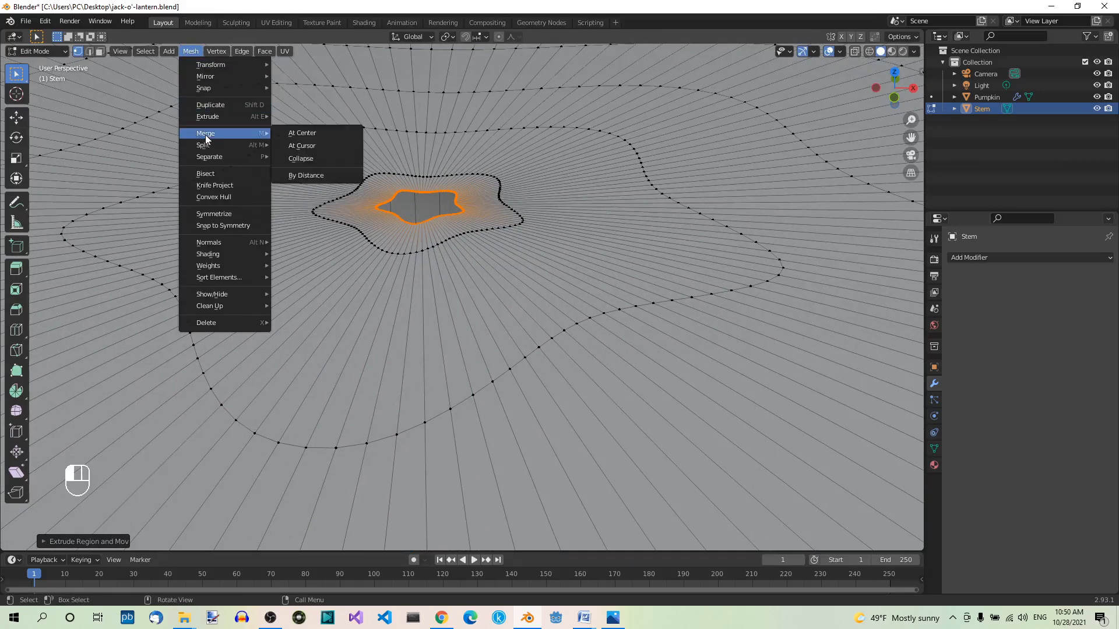
{"action": "left_click", "coordinate": [306, 135]}
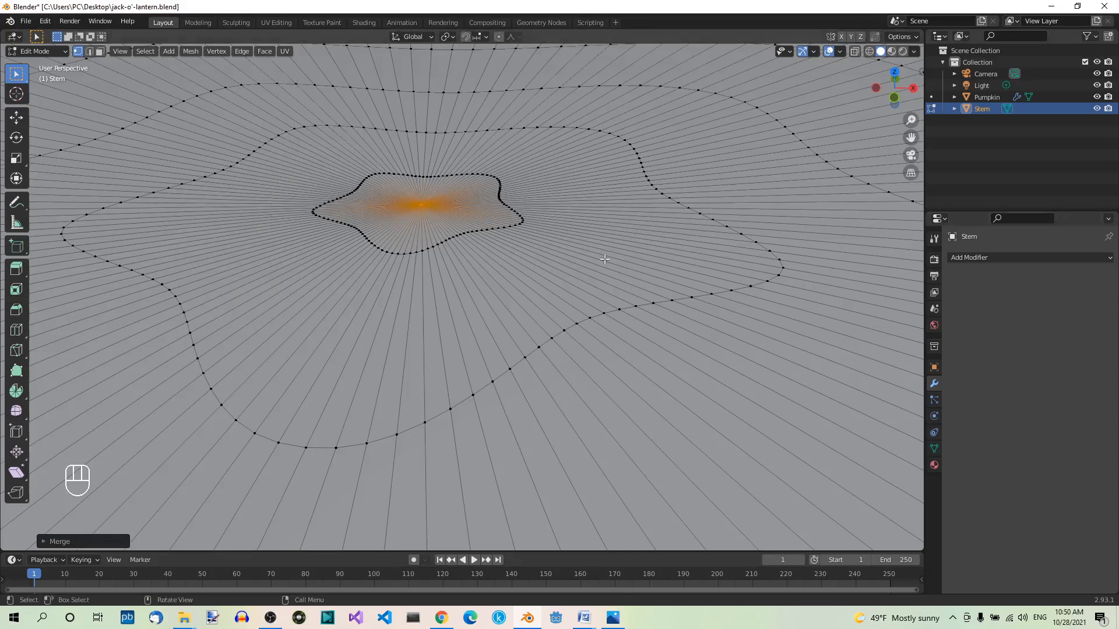
{"action": "scroll", "coordinate": [605, 259], "scroll_direction": "down", "scroll_amount": 3}
{"action": "scroll", "coordinate": [605, 258], "scroll_direction": "down", "scroll_amount": 3}
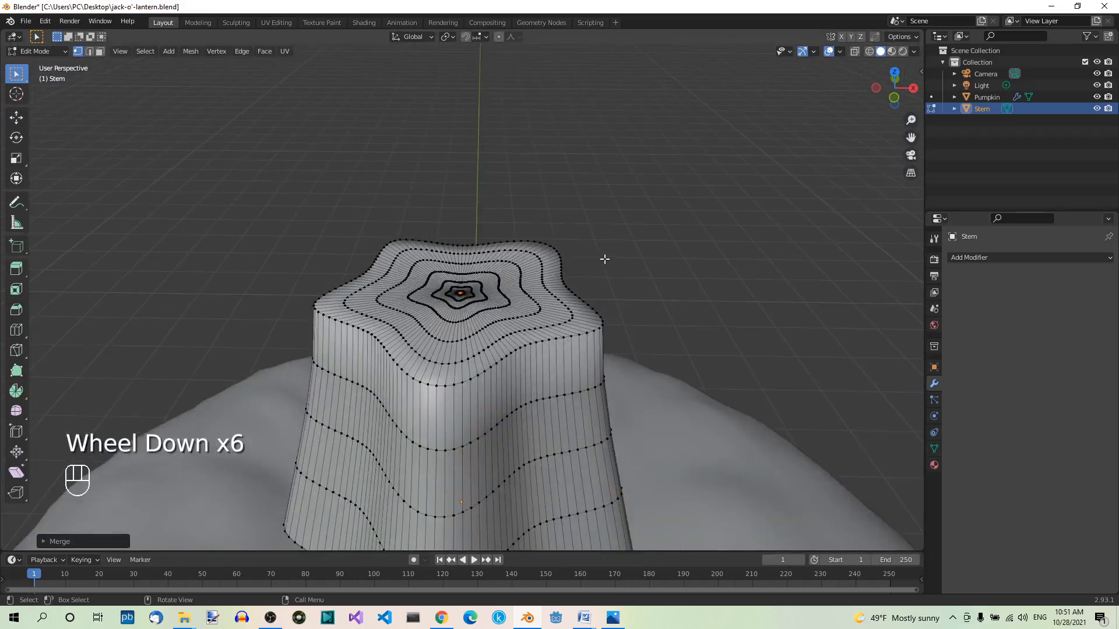
{"action": "key", "text": "Tab"}
Add a Displace modifier to the stem and assign it the existing texture named Texture.
{"action": "middle_click_drag", "start_coordinate": [655, 374], "coordinate": [668, 236], "text": "shift"}
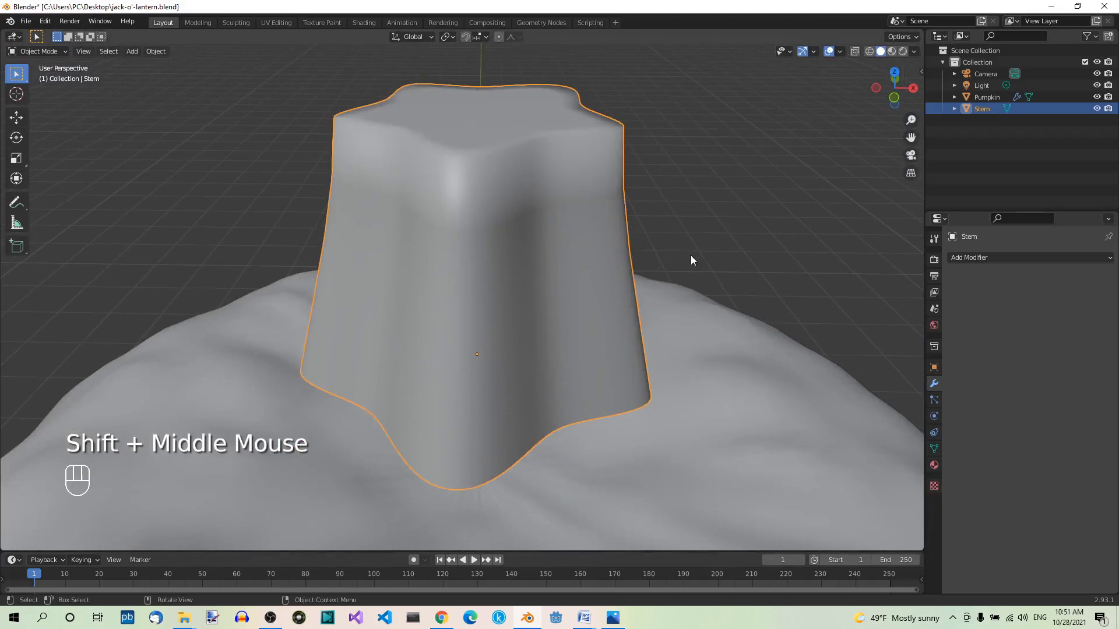
{"action": "left_click", "coordinate": [998, 258]}
{"action": "left_click", "coordinate": [979, 329]}
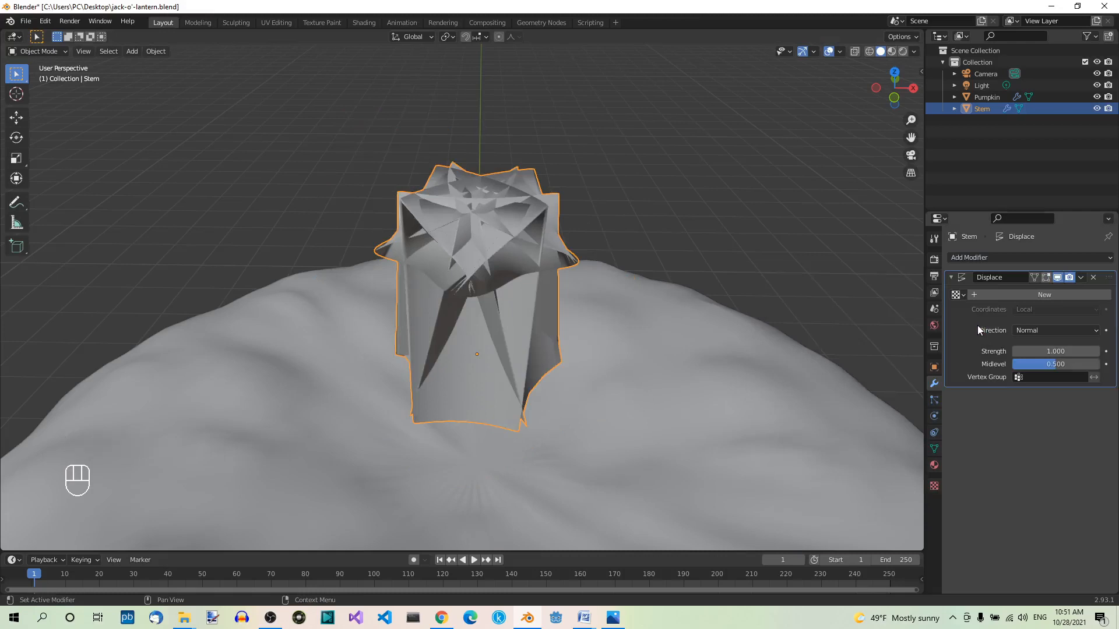
{"action": "left_click", "coordinate": [955, 295]}
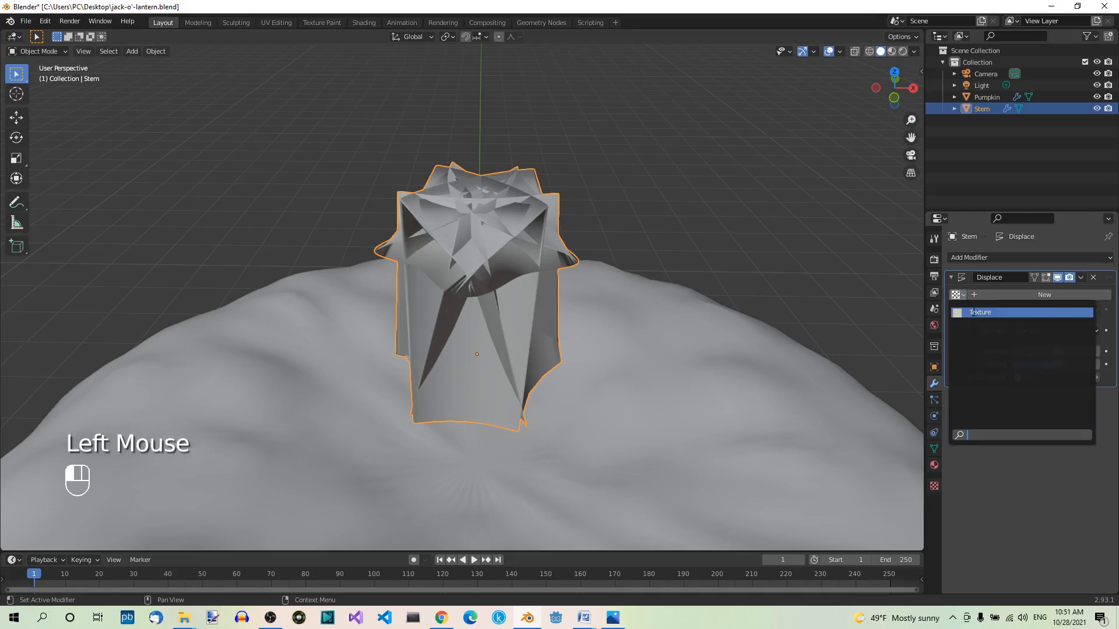
{"action": "left_click", "coordinate": [976, 313]}
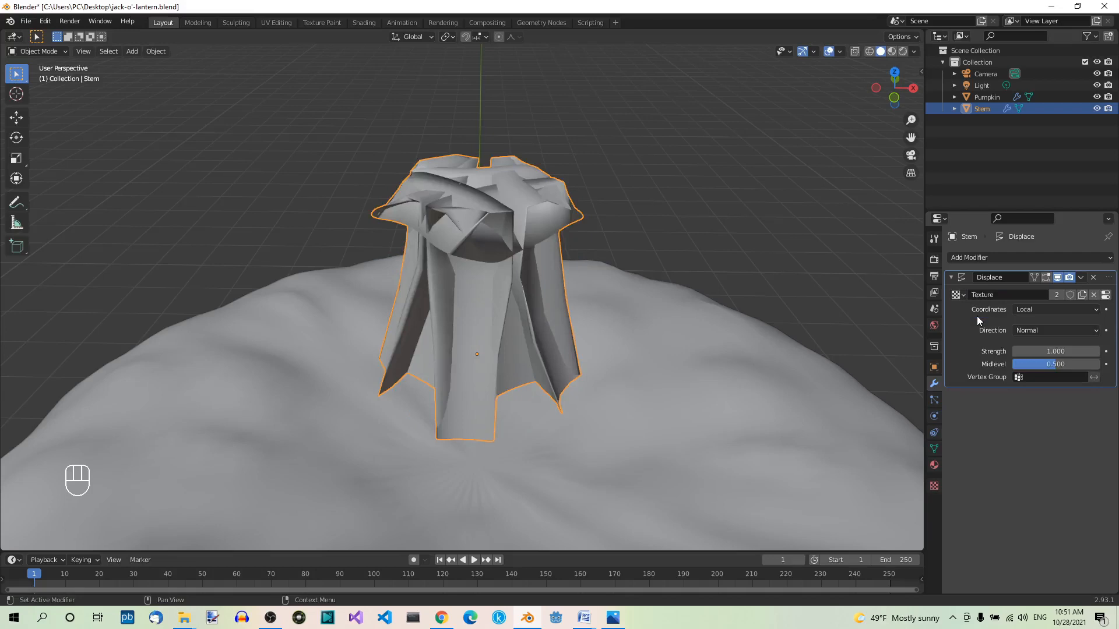
Set the stem's Displace modifier to a strength of 1.1 and a midlevel of 0.862.
{"action": "left_click", "coordinate": [1070, 351]}
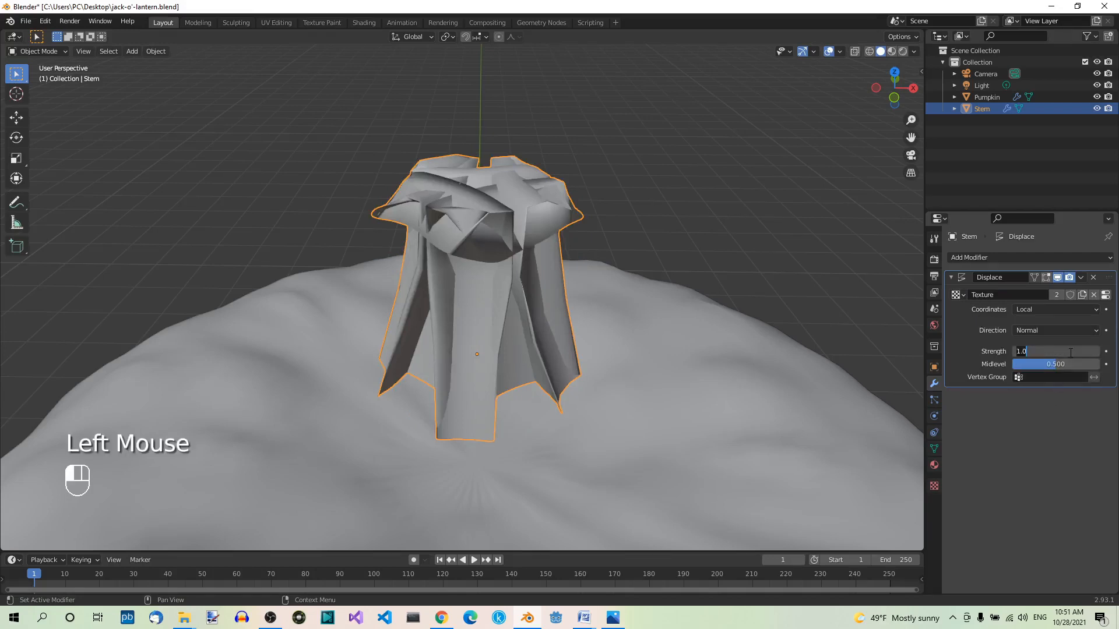
{"action": "type", "text": "1.1"}
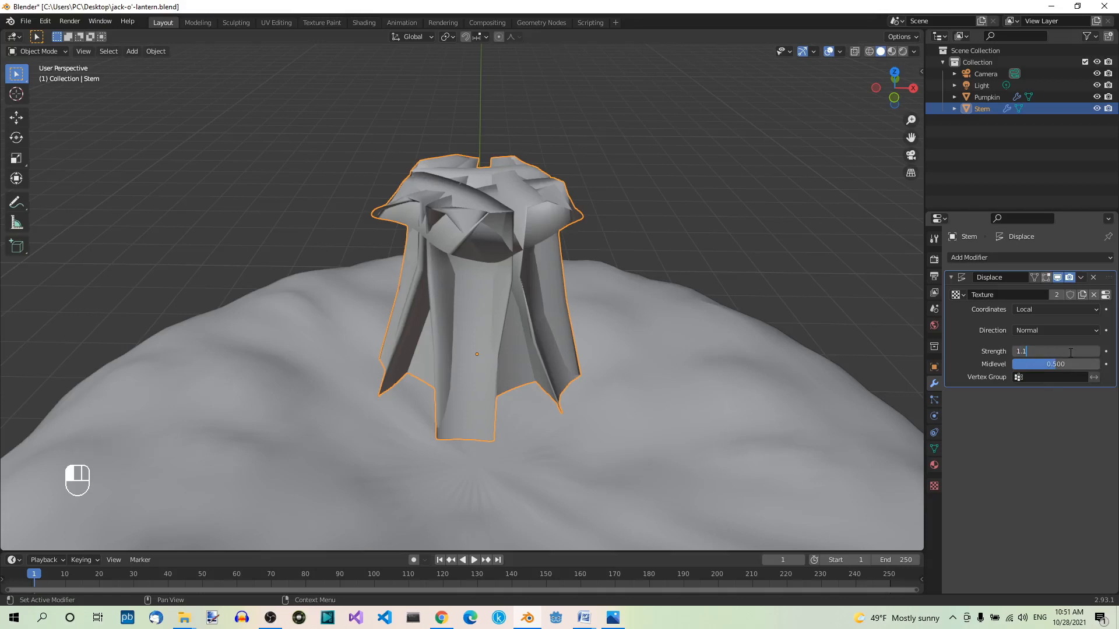
{"action": "key", "text": "Return"}
{"action": "left_click", "coordinate": [1073, 359]}
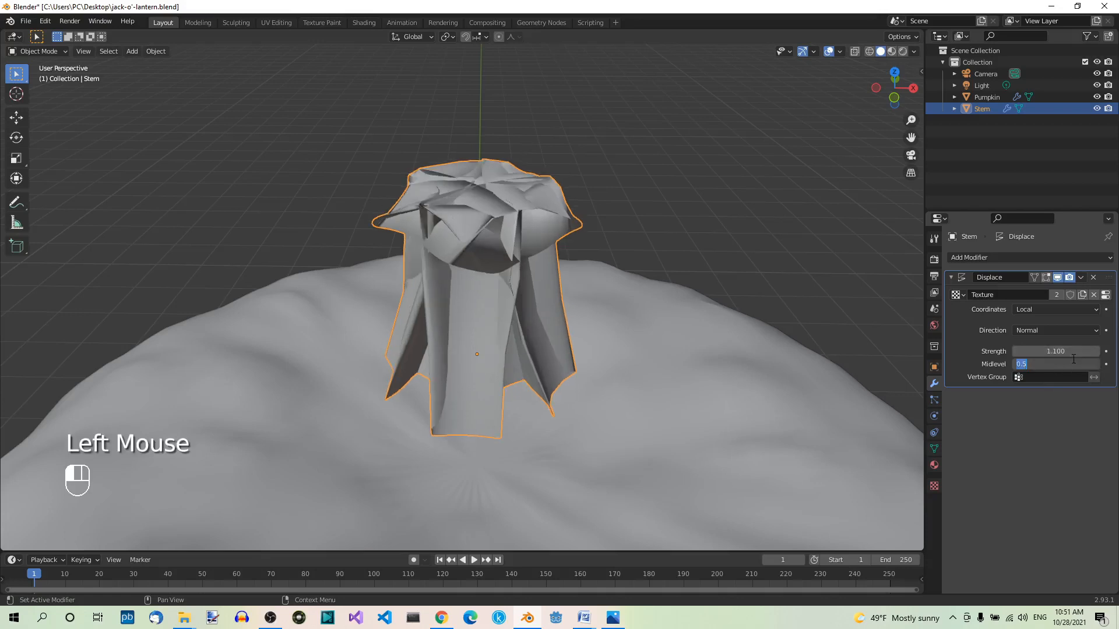
{"action": "type", "text": "0.862"}
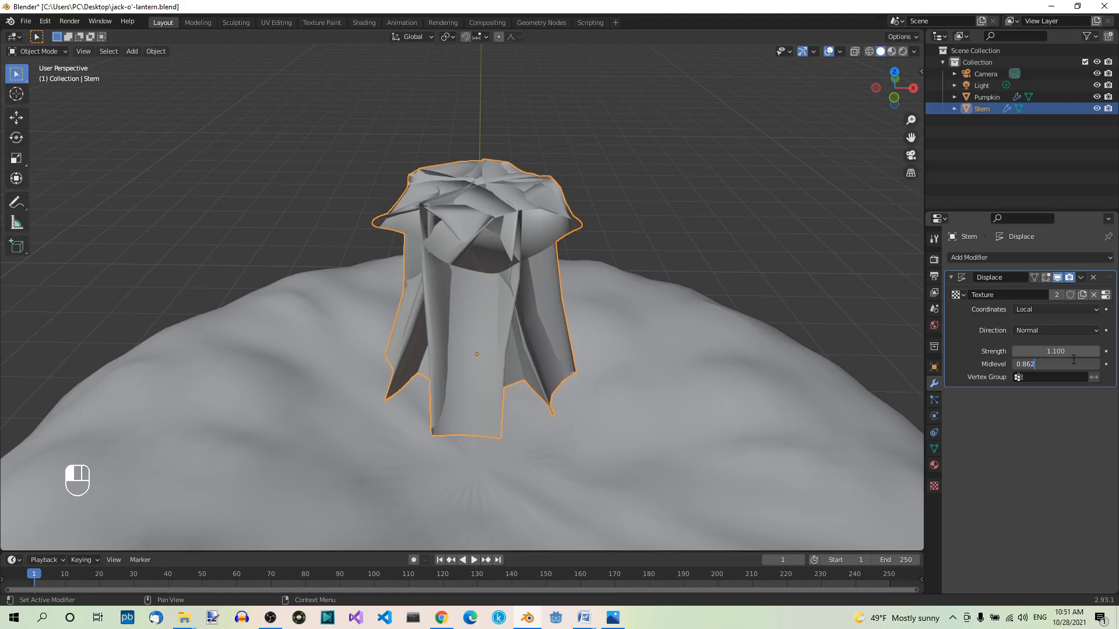
{"action": "key", "text": "Return"}
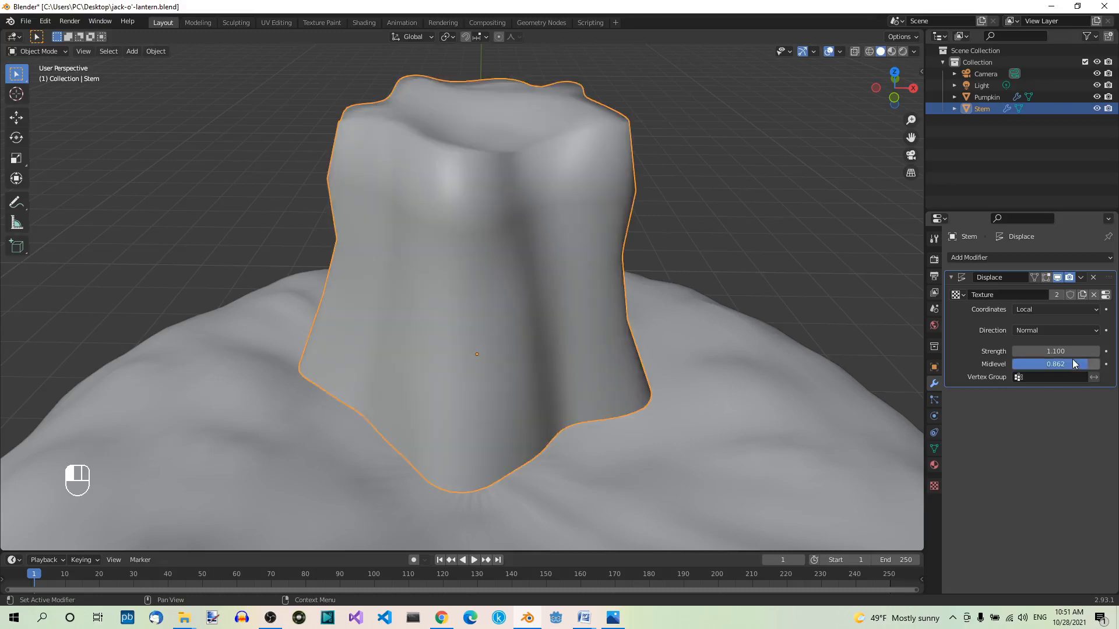
Lower the stem along the Z axis until its flared base sits in the dip at the pumpkin's top.
{"action": "scroll", "coordinate": [703, 259], "scroll_direction": "down", "scroll_amount": 4}
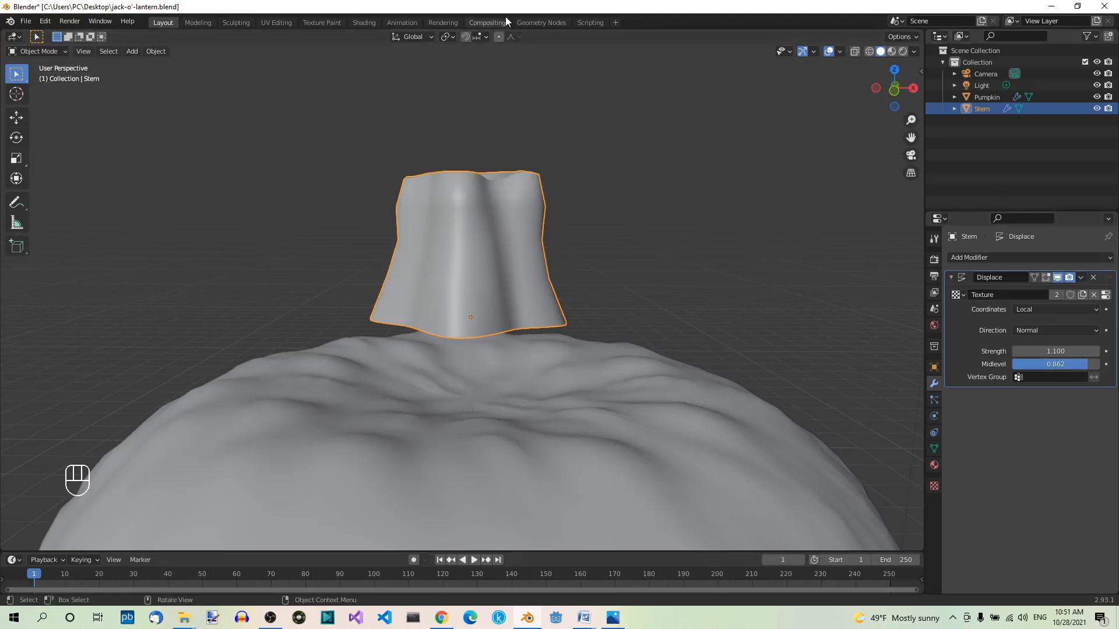
{"action": "scroll", "coordinate": [578, 326], "scroll_direction": "down", "scroll_amount": 2}
{"action": "middle_click_drag", "start_coordinate": [579, 327], "coordinate": [589, 313]}
{"action": "key", "text": "g"}
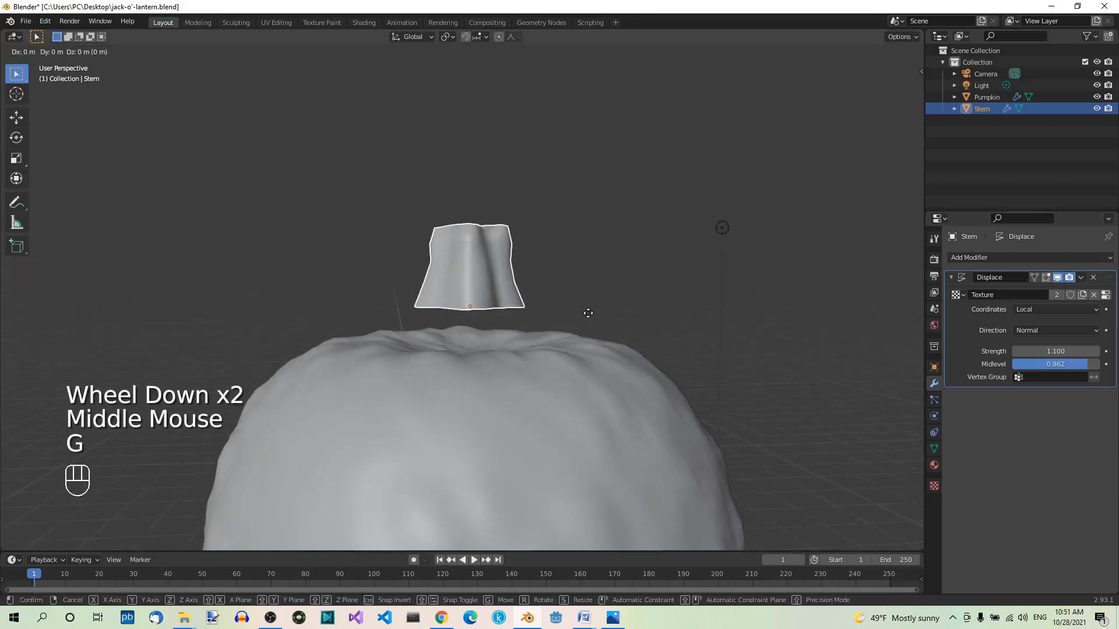
{"action": "key", "text": "z"}
{"action": "left_click", "coordinate": [581, 356]}
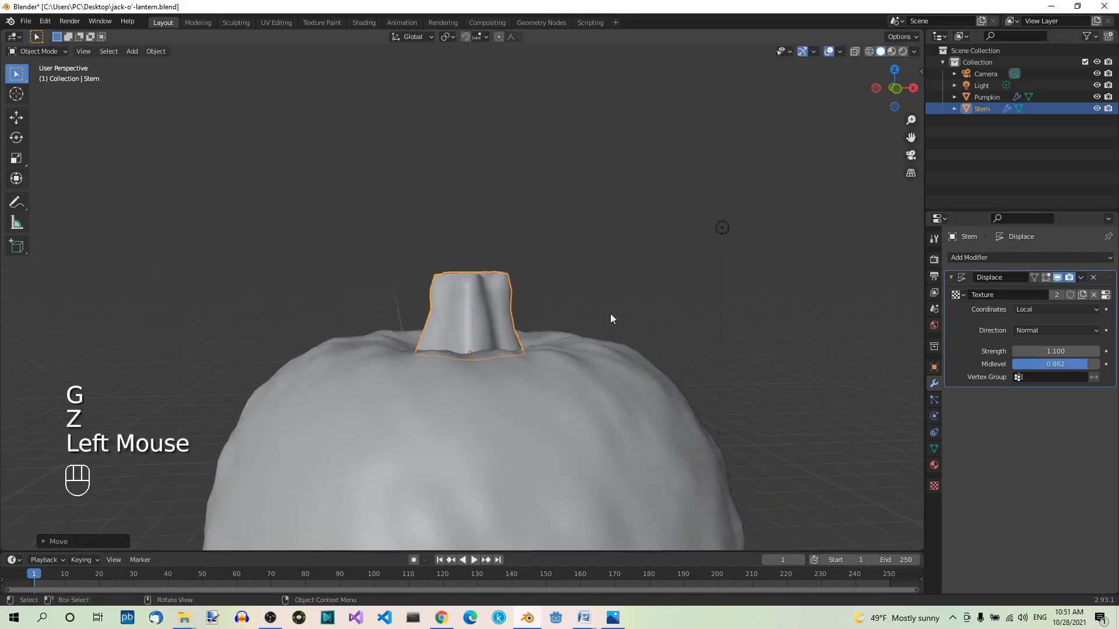
Examine from several sides how the stem's base meets the pumpkin's surface.
{"action": "middle_click_drag", "start_coordinate": [610, 313], "coordinate": [808, 257]}
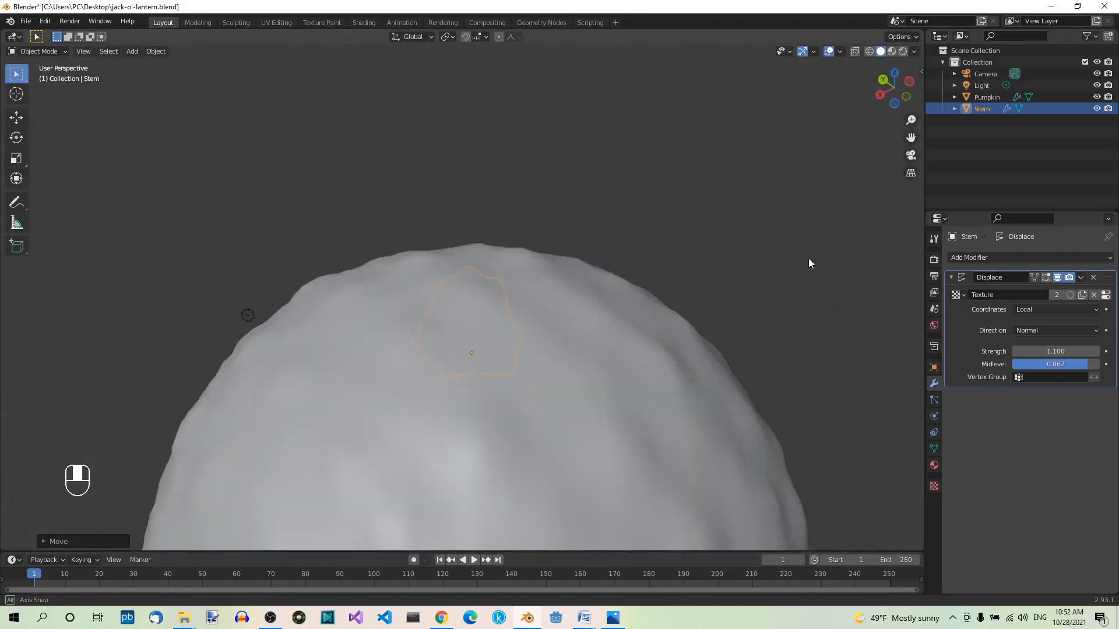
{"action": "scroll", "coordinate": [683, 334], "scroll_direction": "up", "scroll_amount": 4}
{"action": "middle_click_drag", "start_coordinate": [697, 317], "coordinate": [711, 352]}
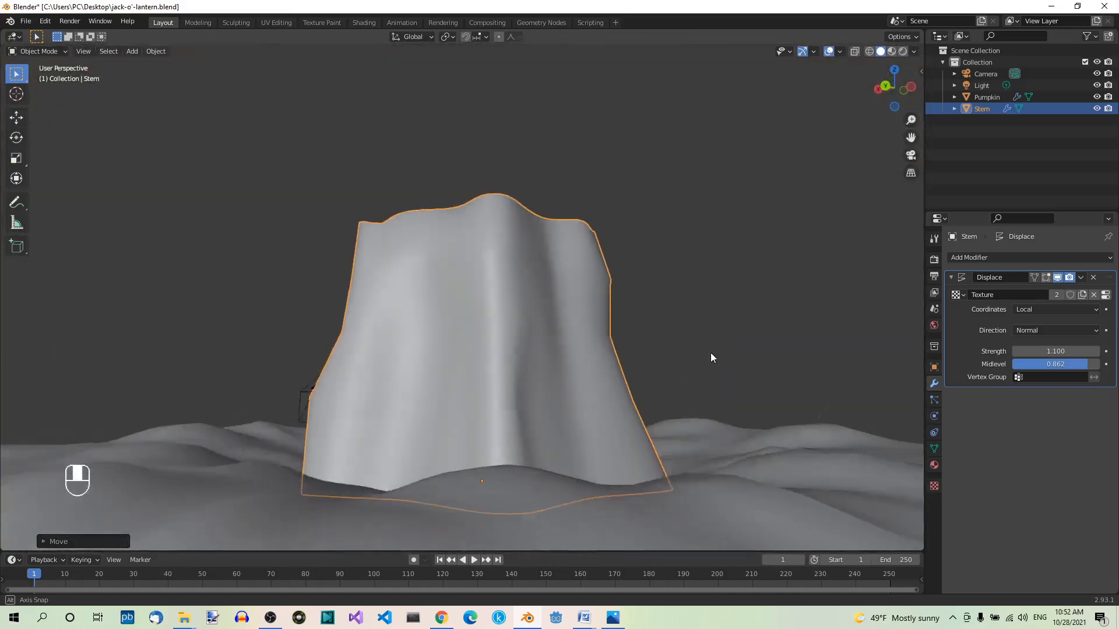
{"action": "scroll", "coordinate": [687, 305], "scroll_direction": "down", "scroll_amount": 3}
{"action": "middle_click_drag", "start_coordinate": [637, 291], "coordinate": [631, 320]}
{"action": "scroll", "coordinate": [626, 343], "scroll_direction": "down", "scroll_amount": 1}
{"action": "middle_click_drag", "start_coordinate": [621, 365], "coordinate": [659, 327]}
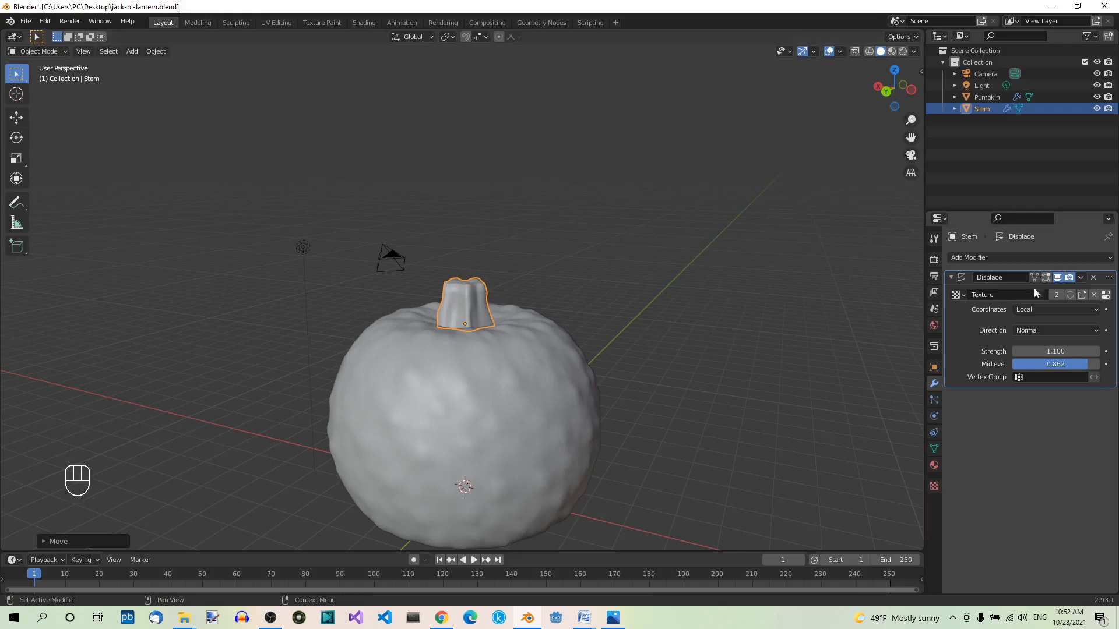
Apply the Displace modifiers of both the stem and the pumpkin.
{"action": "left_click", "coordinate": [1080, 278]}
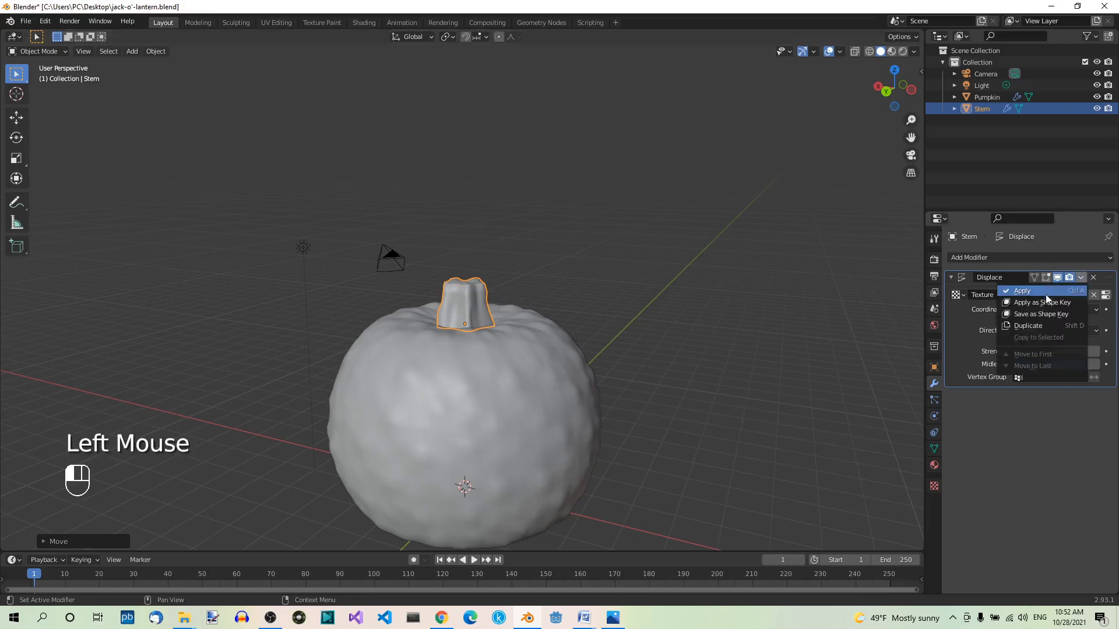
{"action": "left_click", "coordinate": [1028, 291]}
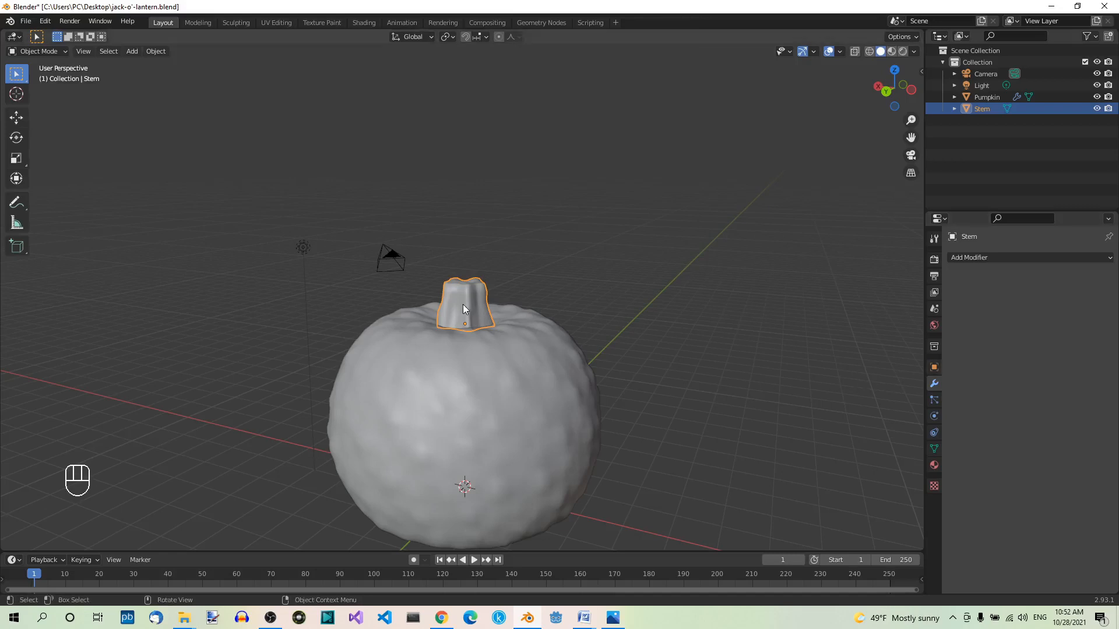
{"action": "left_click", "coordinate": [455, 379]}
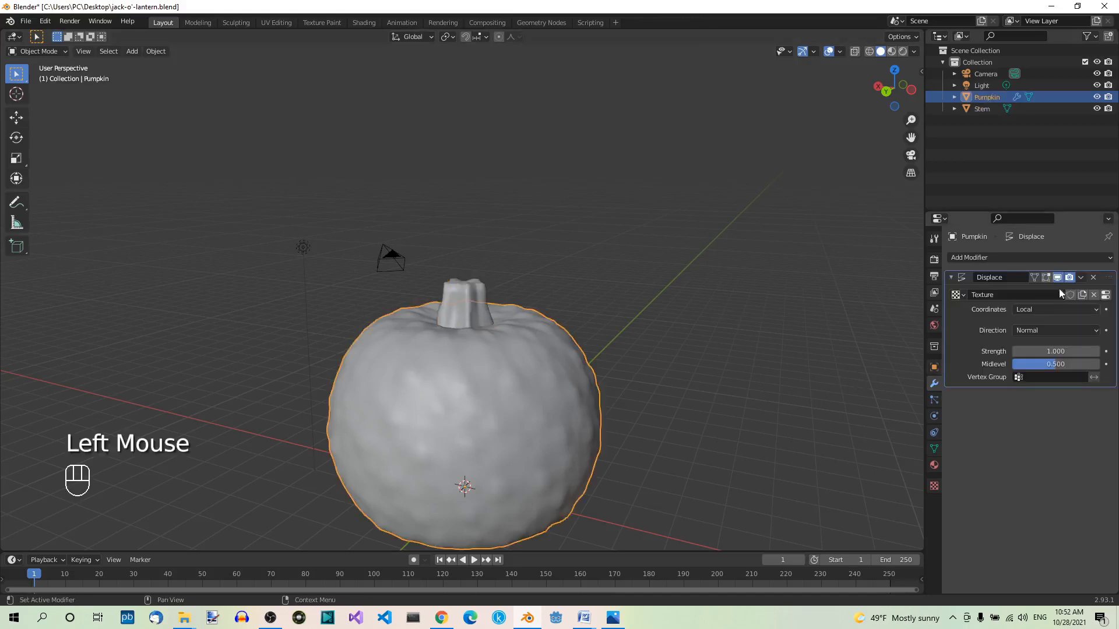
{"action": "left_click", "coordinate": [1080, 278]}
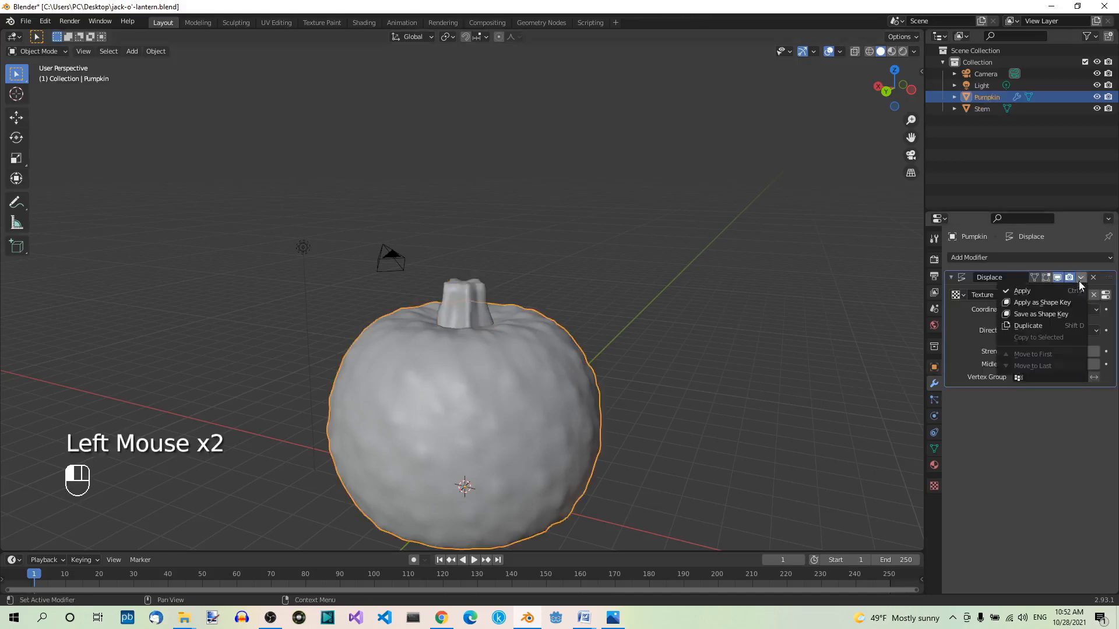
{"action": "left_click", "coordinate": [1034, 291]}
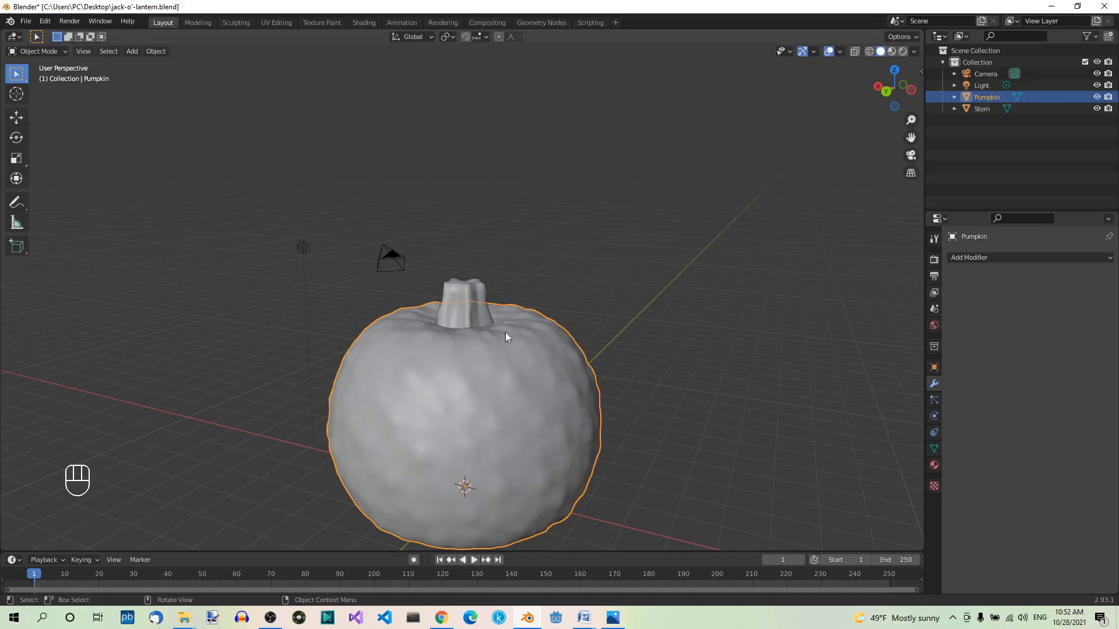
Join the stem into the pumpkin as one object and save the file.
{"action": "left_click", "coordinate": [468, 296]}
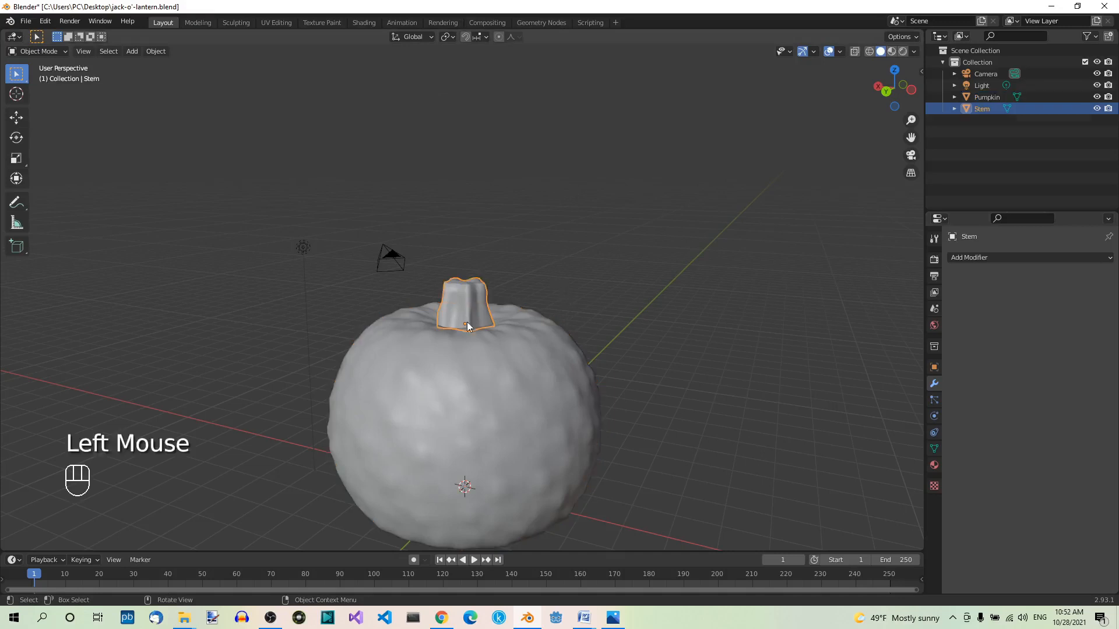
{"action": "key", "text": "shift"}
{"action": "left_click", "coordinate": [467, 395], "text": "shift"}
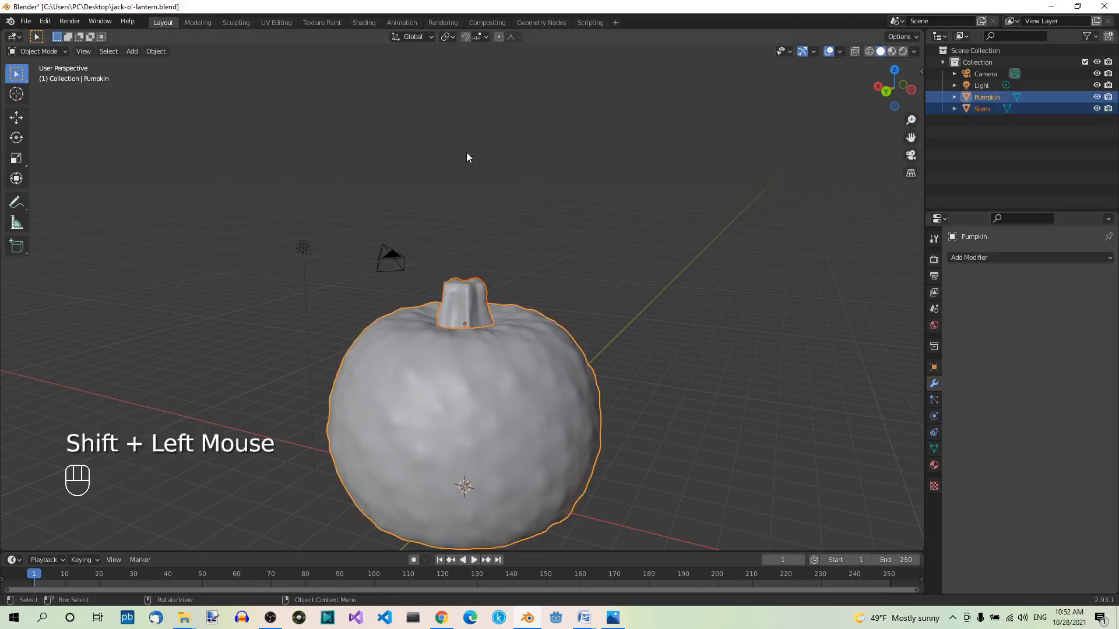
{"action": "key", "text": "ctrl+j"}
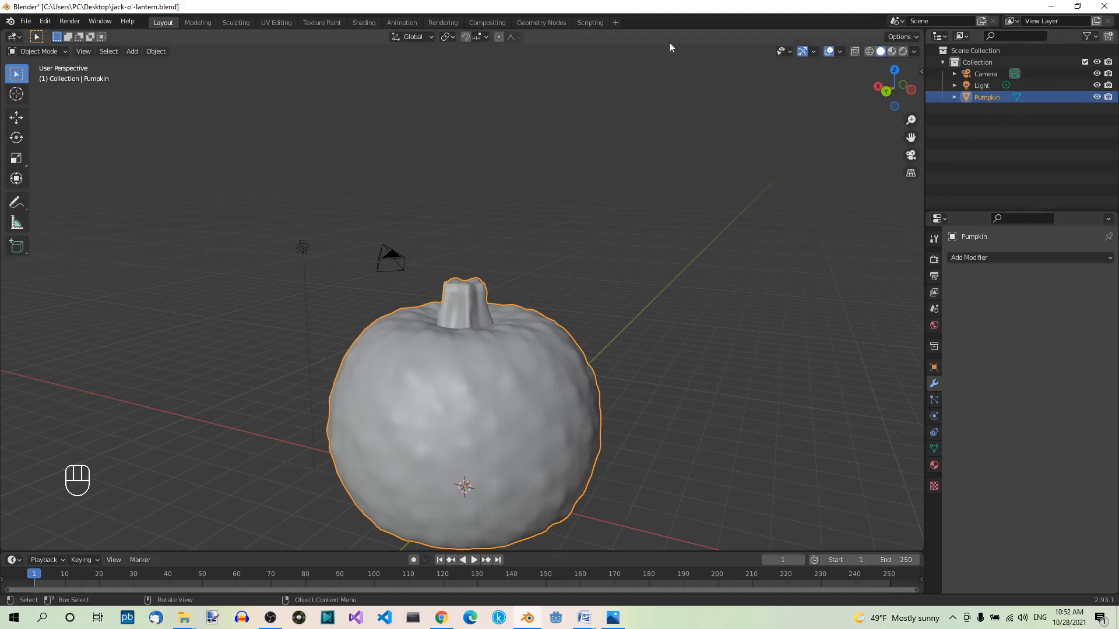
{"action": "key", "text": "ctrl+s"}
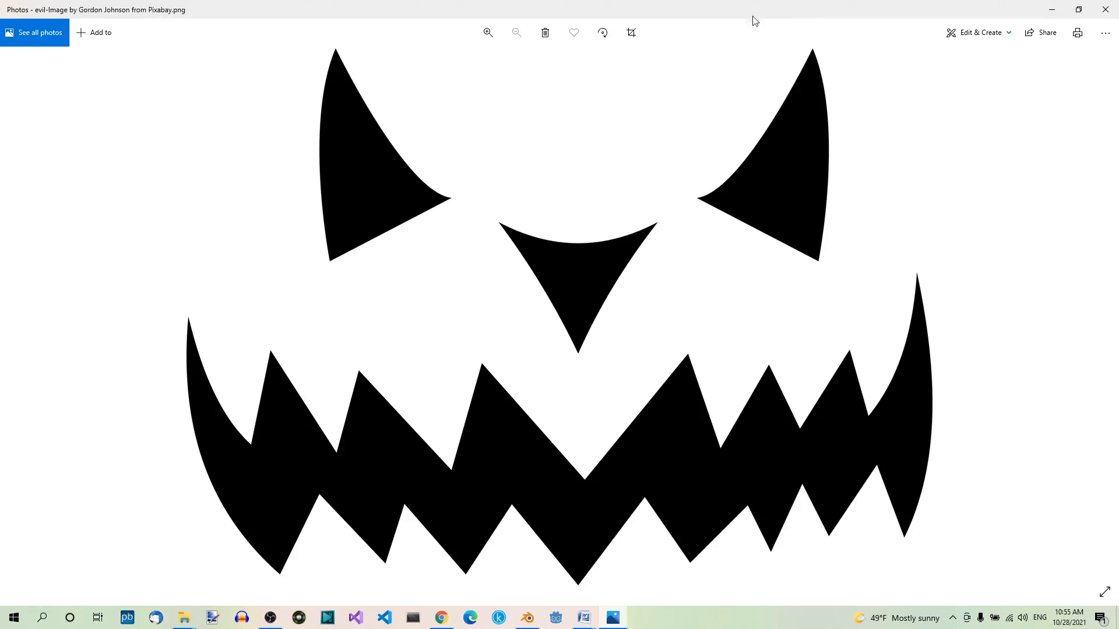
Put away the Photos reference image, return to Blender and import the evil face SVG file from the project folder.
{"action": "left_click", "coordinate": [1051, 13]}
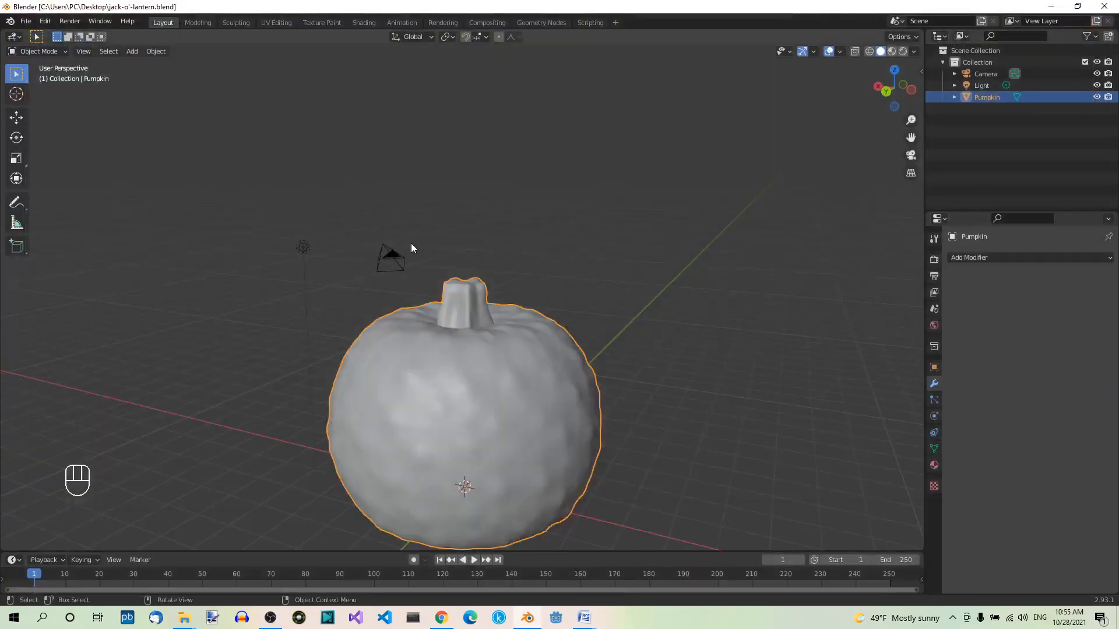
{"action": "left_click", "coordinate": [22, 25]}
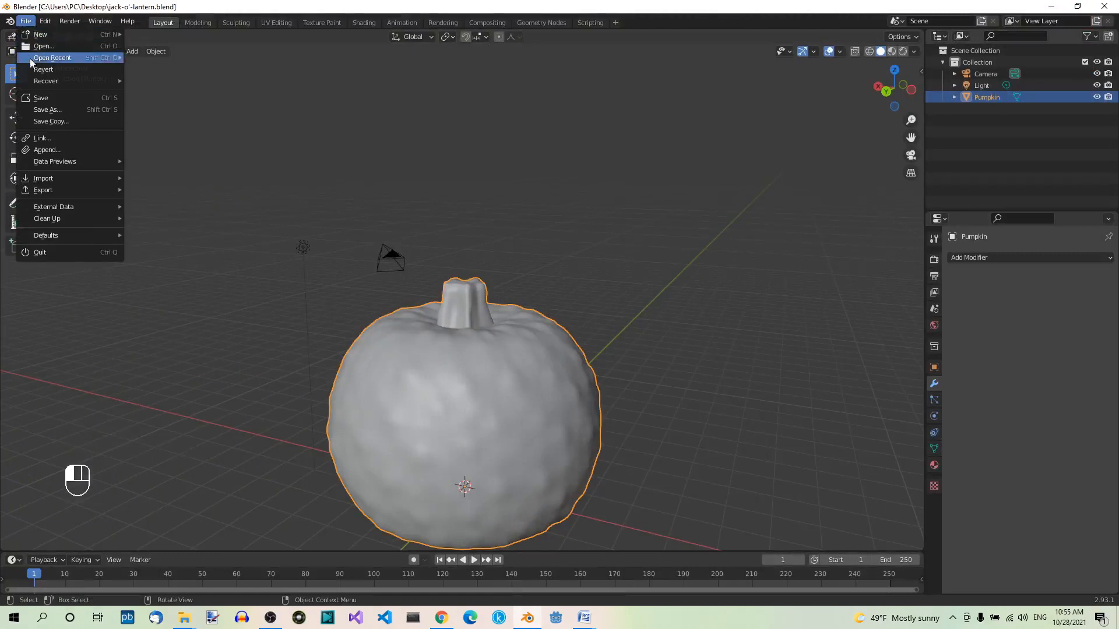
{"action": "mouse_move", "coordinate": [59, 181]}
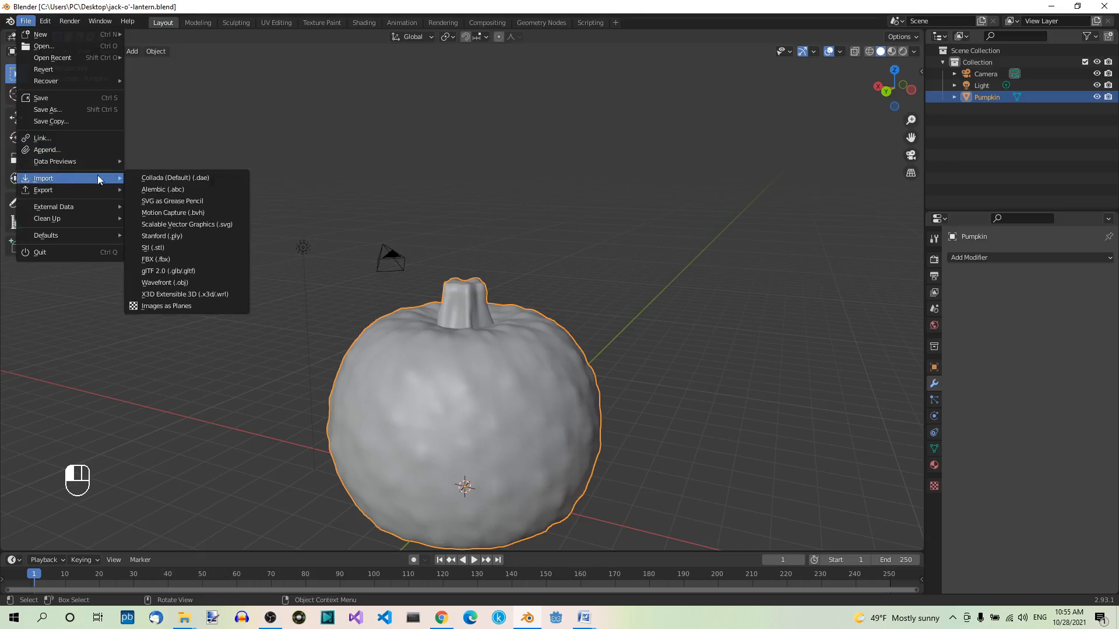
{"action": "left_click", "coordinate": [211, 228]}
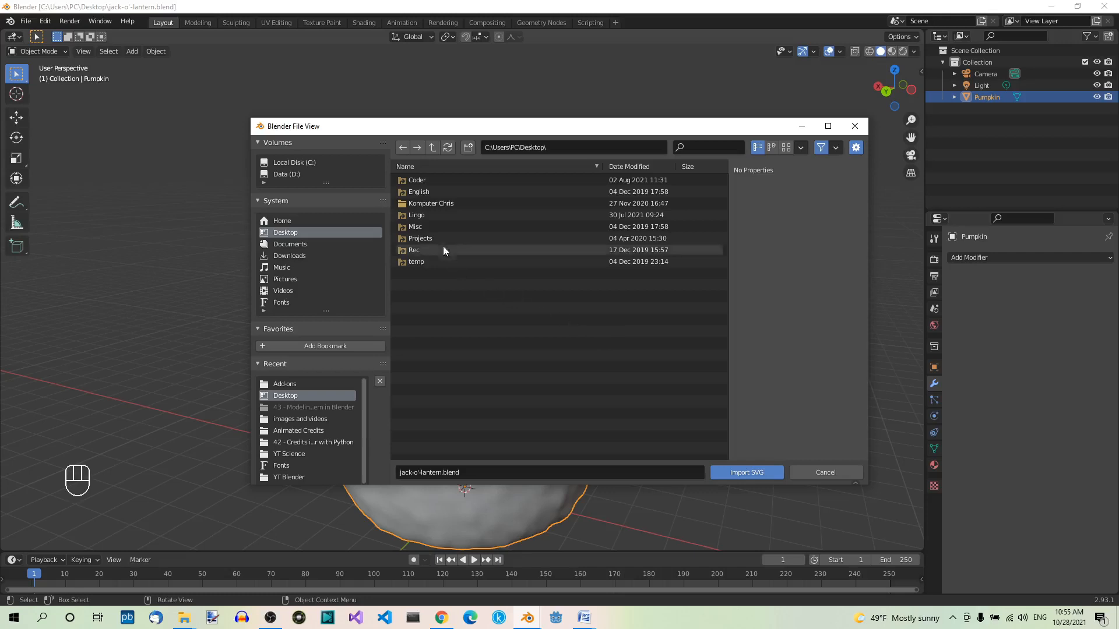
{"action": "left_click", "coordinate": [471, 180]}
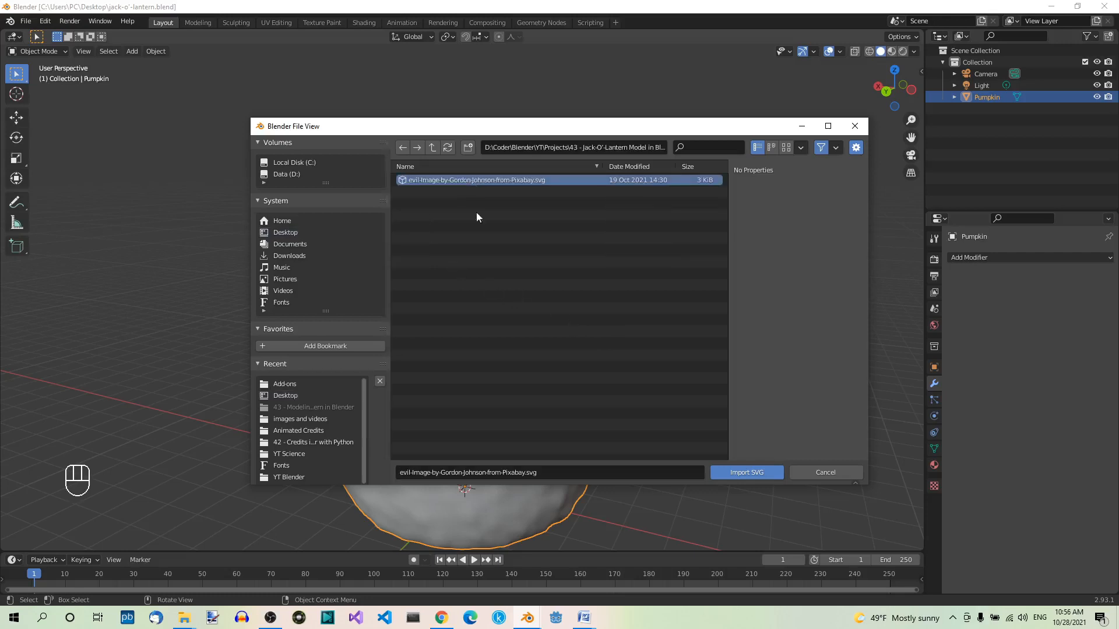
{"action": "left_click", "coordinate": [753, 471]}
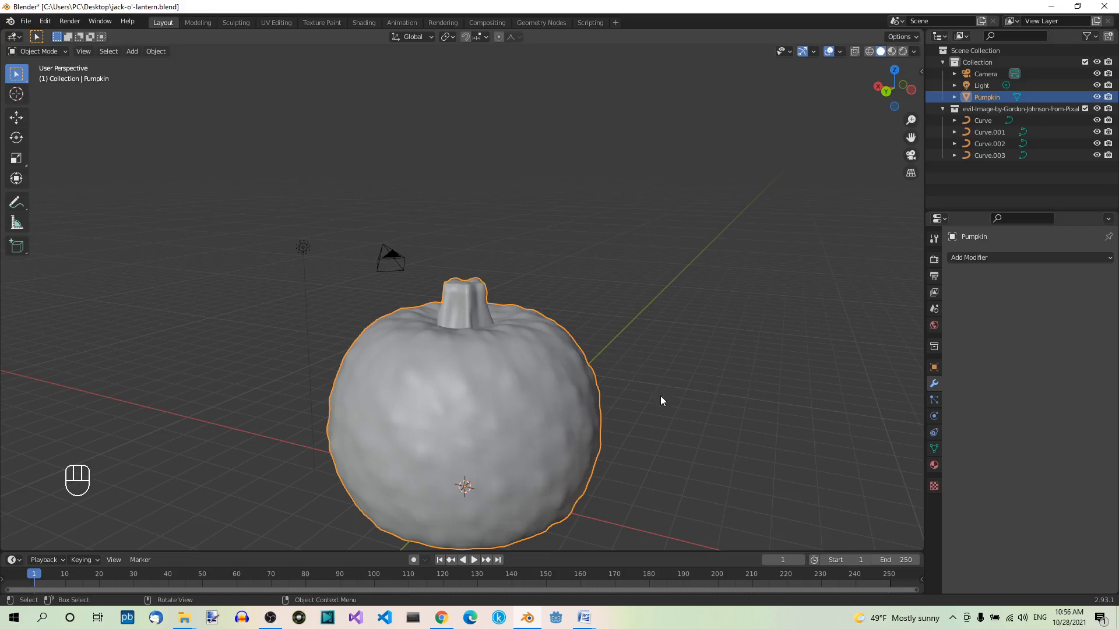
Hide the pumpkin so that only the small imported face curves remain in the scene.
{"action": "middle_click_drag", "start_coordinate": [660, 433], "coordinate": [691, 314], "text": "shift"}
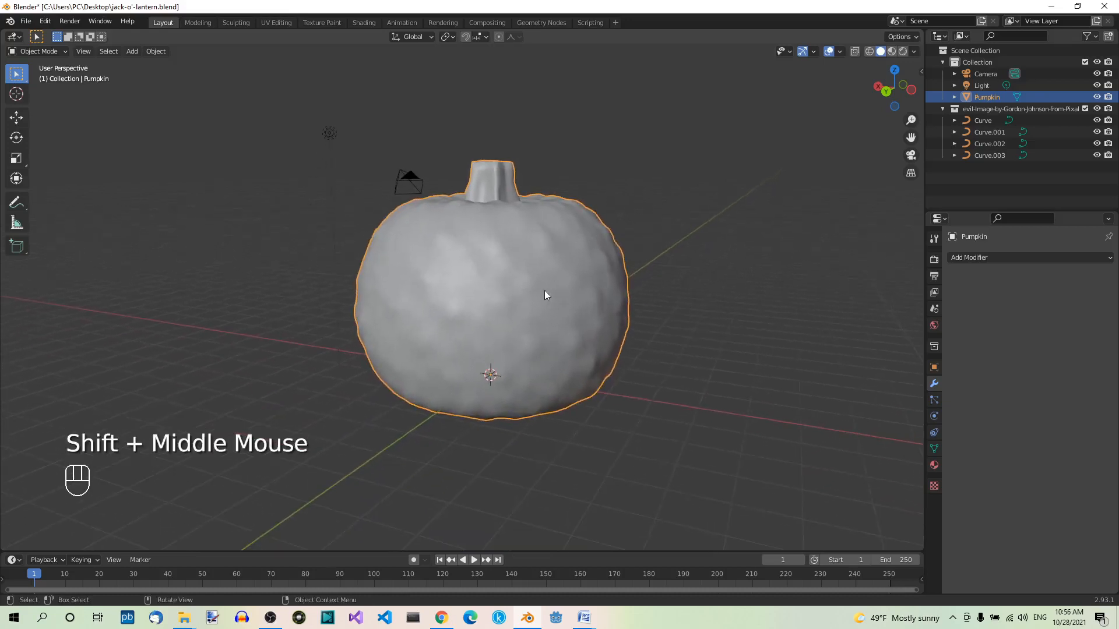
{"action": "left_click", "coordinate": [579, 315]}
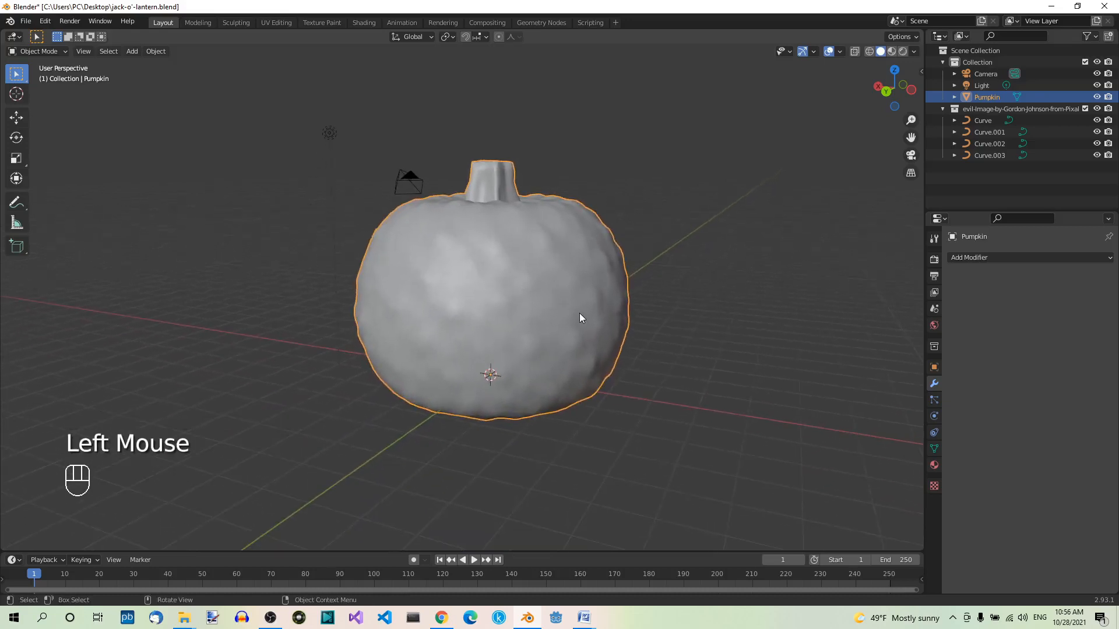
{"action": "key", "text": "h"}
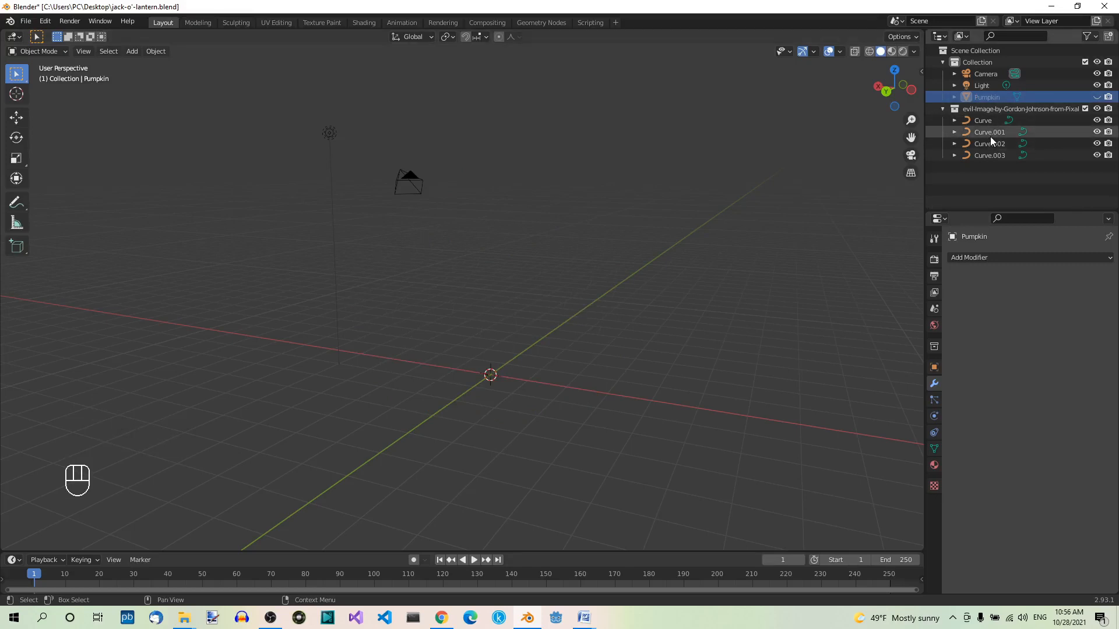
Frame the imported curves, select both eyes, the nose and the mouth, and join them into one curve object.
{"action": "left_click", "coordinate": [984, 120]}
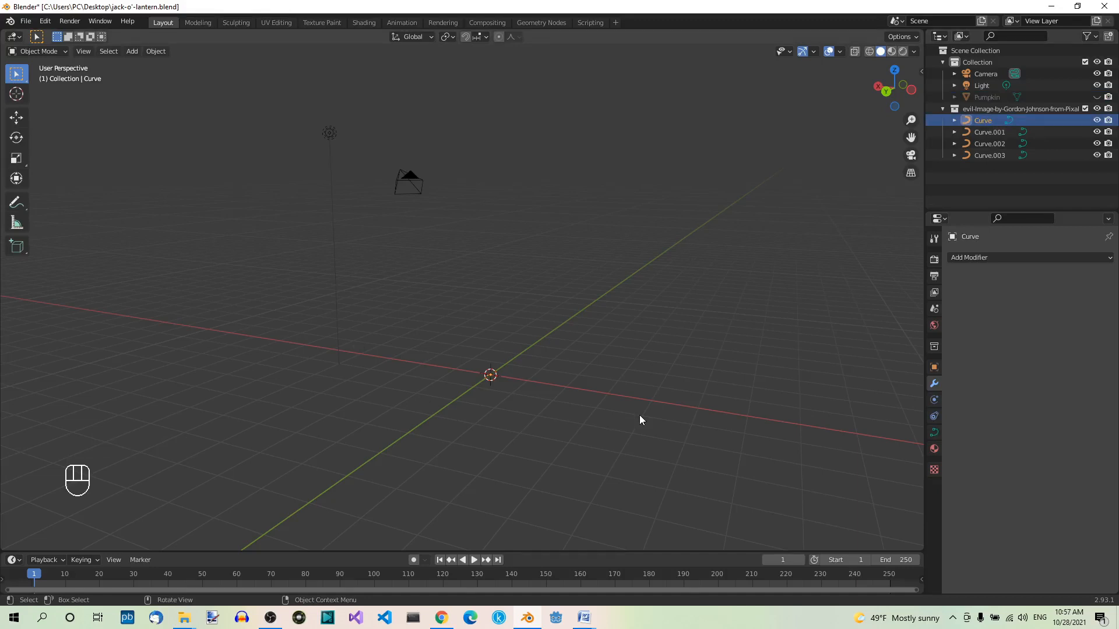
{"action": "key", "text": "KP_Decimal"}
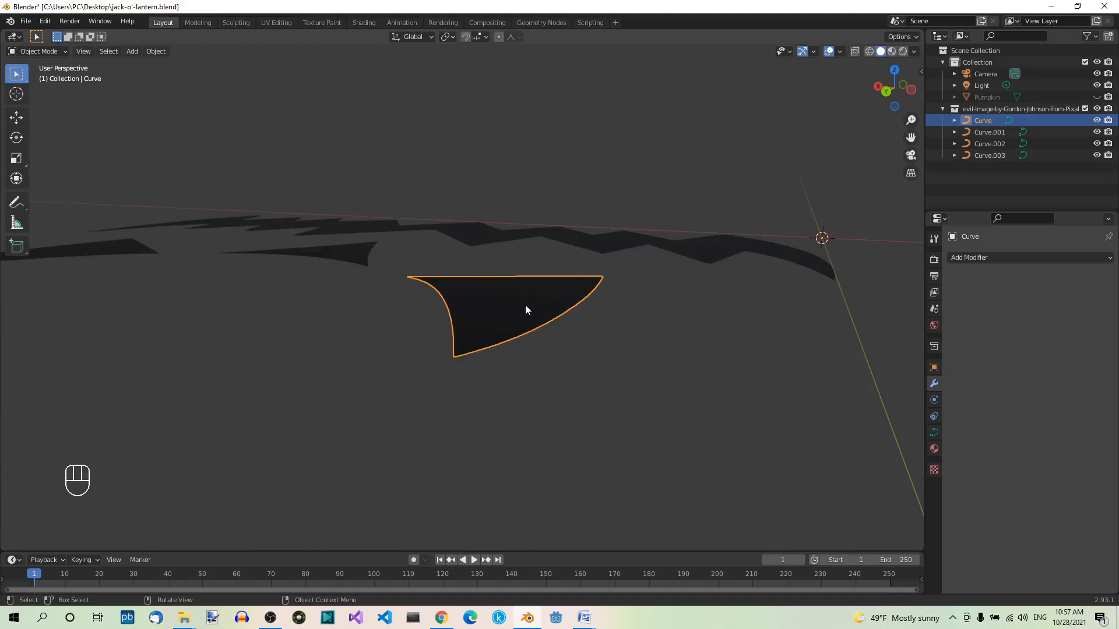
{"action": "scroll", "coordinate": [525, 308], "scroll_direction": "down", "scroll_amount": 3}
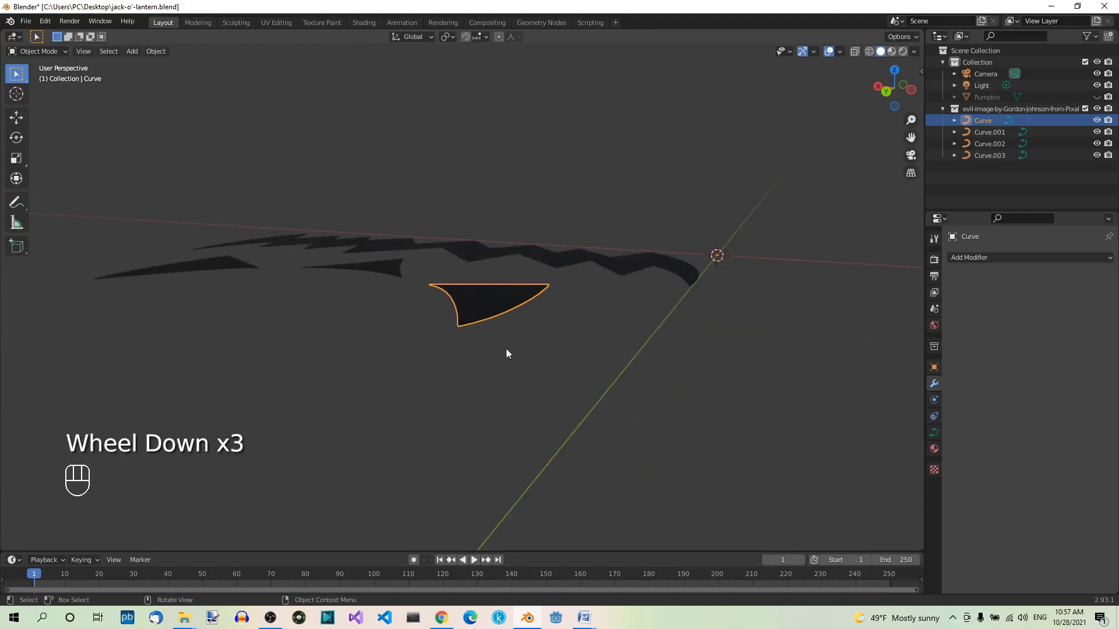
{"action": "middle_click_drag", "start_coordinate": [417, 341], "coordinate": [398, 357]}
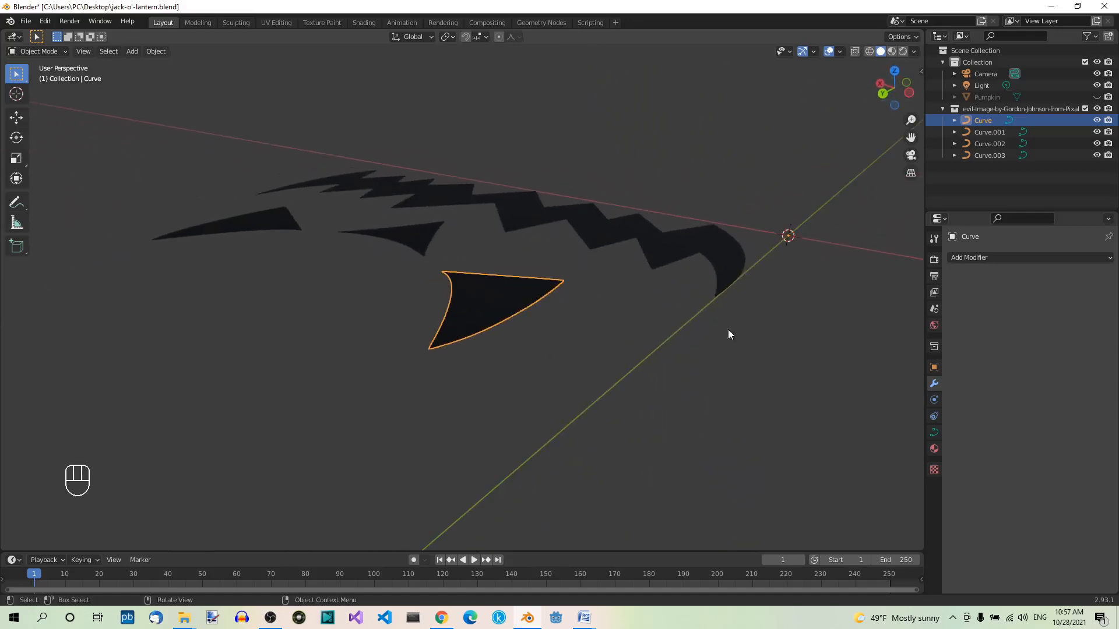
{"action": "middle_click_drag", "start_coordinate": [804, 319], "coordinate": [536, 362]}
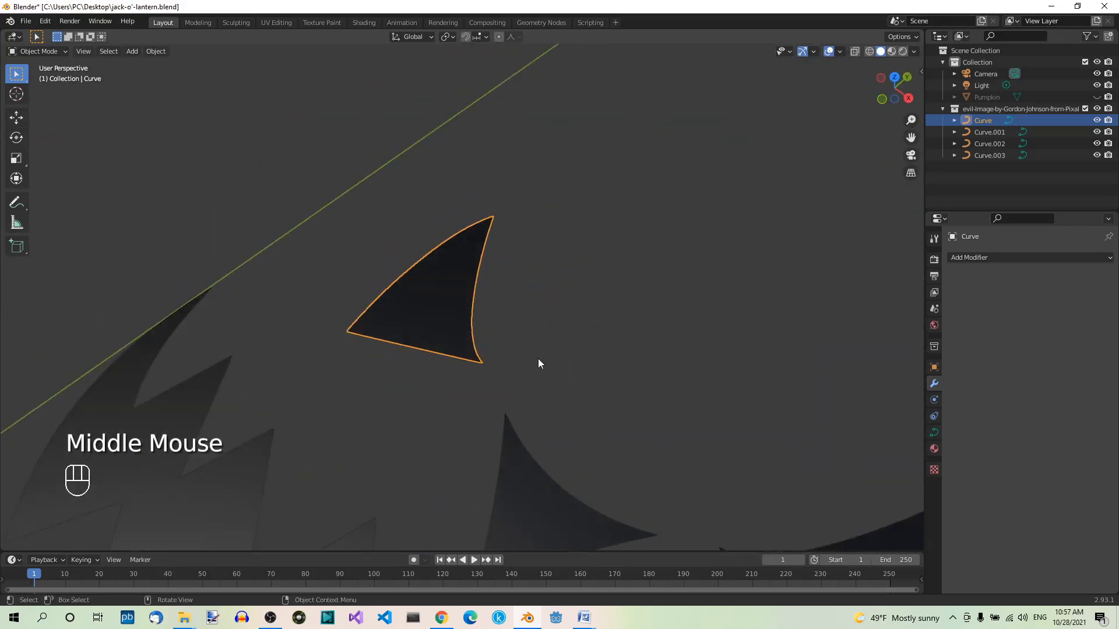
{"action": "scroll", "coordinate": [536, 362], "scroll_direction": "down", "scroll_amount": 2}
{"action": "scroll", "coordinate": [543, 358], "scroll_direction": "down", "scroll_amount": 1}
{"action": "middle_click_drag", "start_coordinate": [707, 412], "coordinate": [726, 272]}
{"action": "left_click_drag", "start_coordinate": [229, 184], "coordinate": [705, 487]}
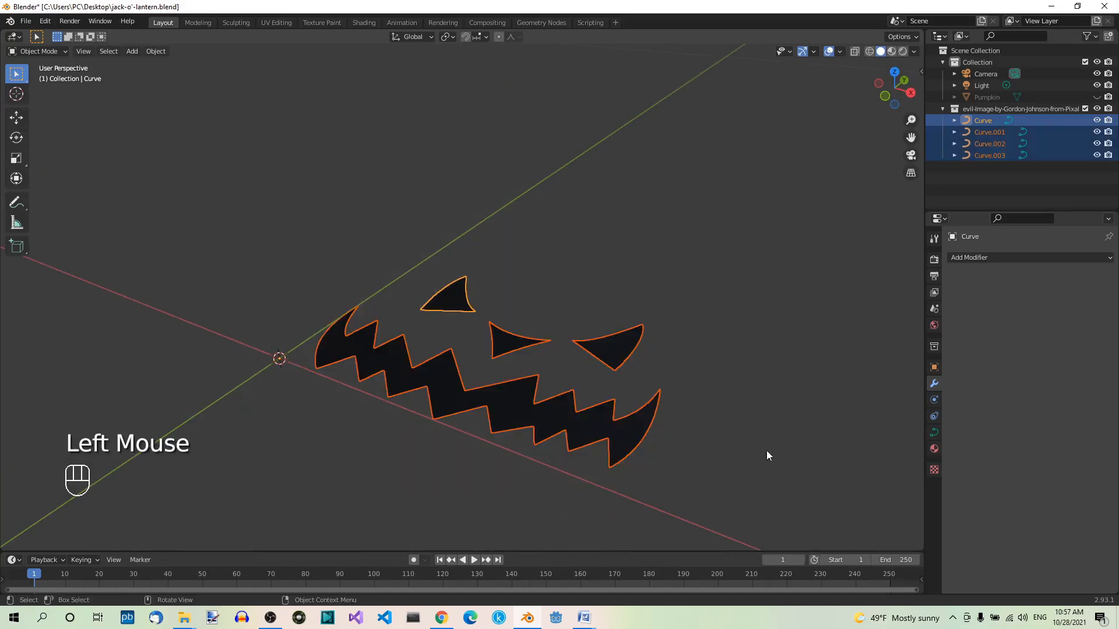
{"action": "key", "text": "ctrl+j"}
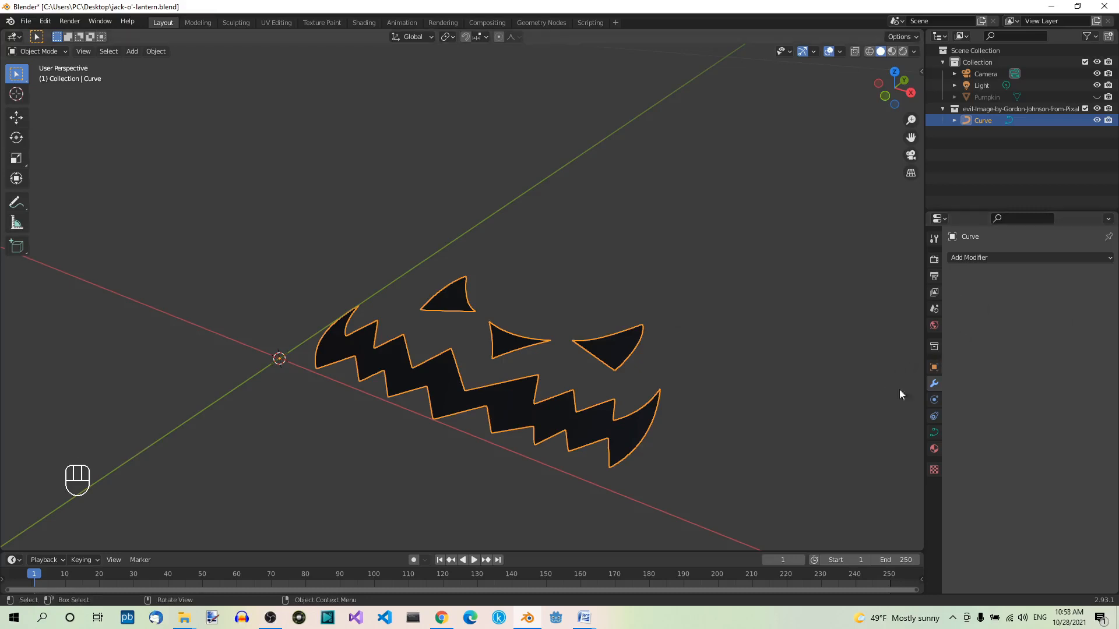
Set the joined face curve's geometry Extrude value to 0.05 m.
{"action": "left_click", "coordinate": [934, 436]}
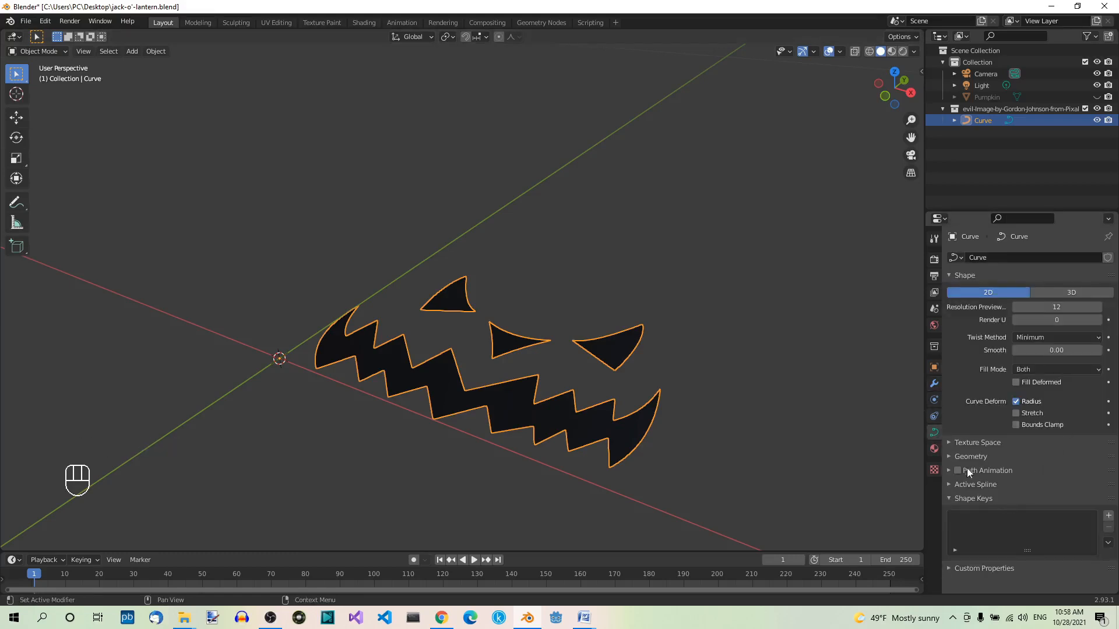
{"action": "left_click", "coordinate": [948, 457]}
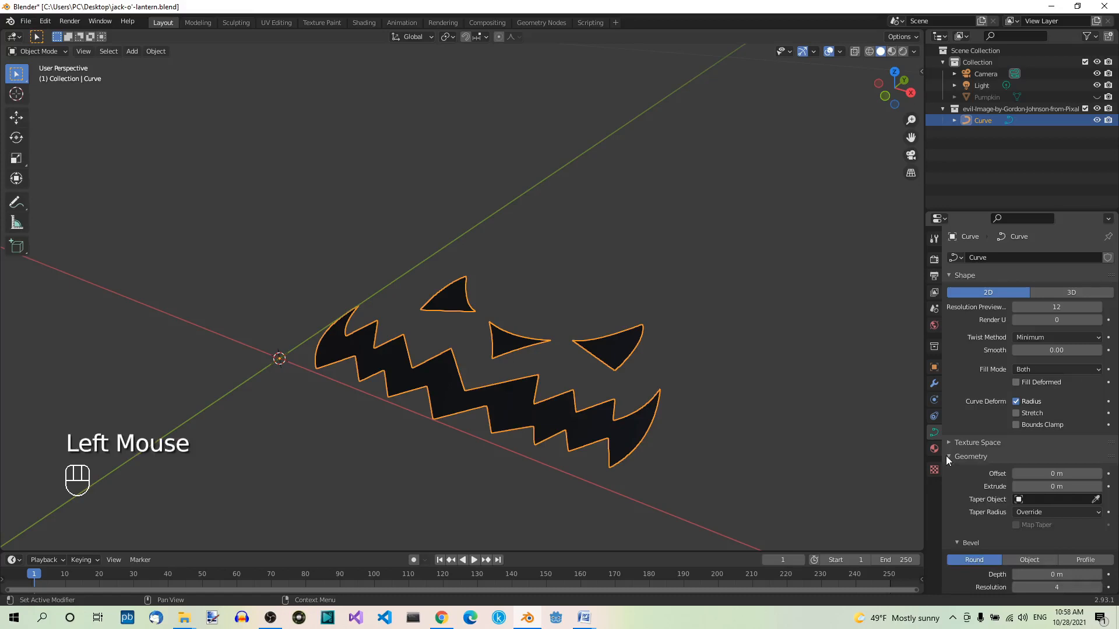
{"action": "left_click", "coordinate": [1057, 487]}
{"action": "key", "text": "BackSpace"}
{"action": "key", "text": "BackSpace"}
{"action": "type", "text": ".0"}
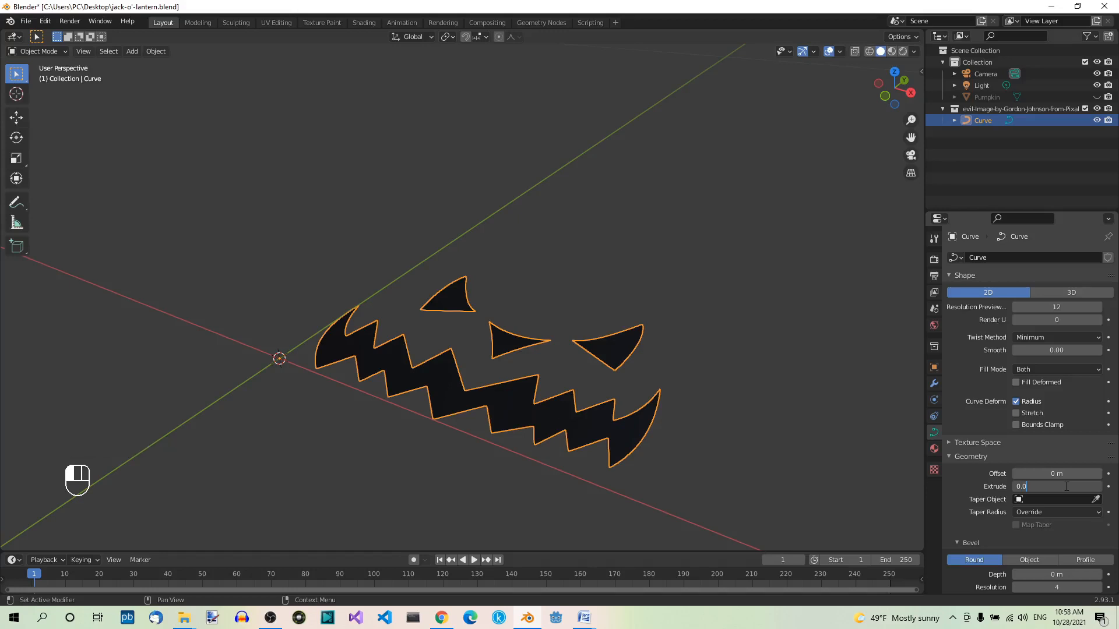
{"action": "type", "text": "5"}
{"action": "key", "text": "Return"}
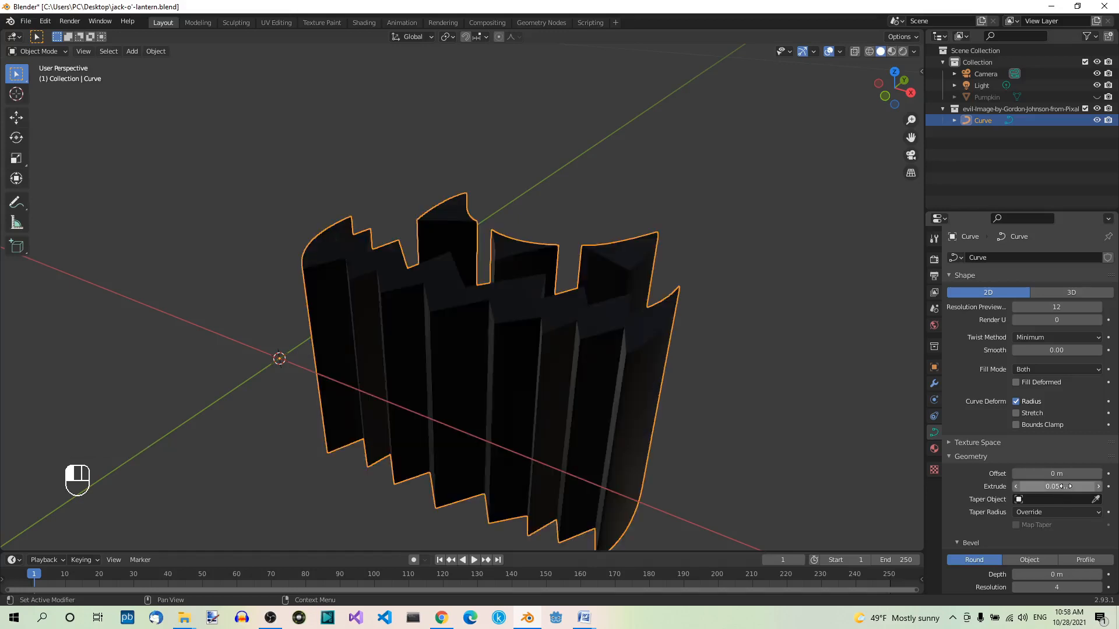
Convert the extruded face curve to a mesh and rename the object Face.
{"action": "scroll", "coordinate": [172, 101], "scroll_direction": "down", "scroll_amount": 2}
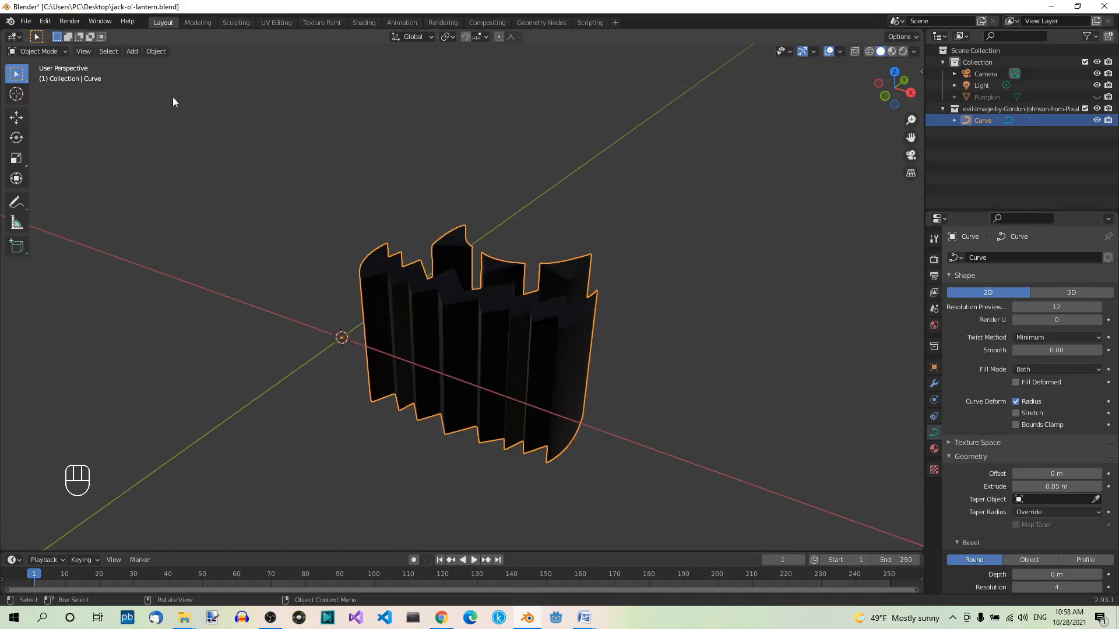
{"action": "left_click", "coordinate": [155, 52]}
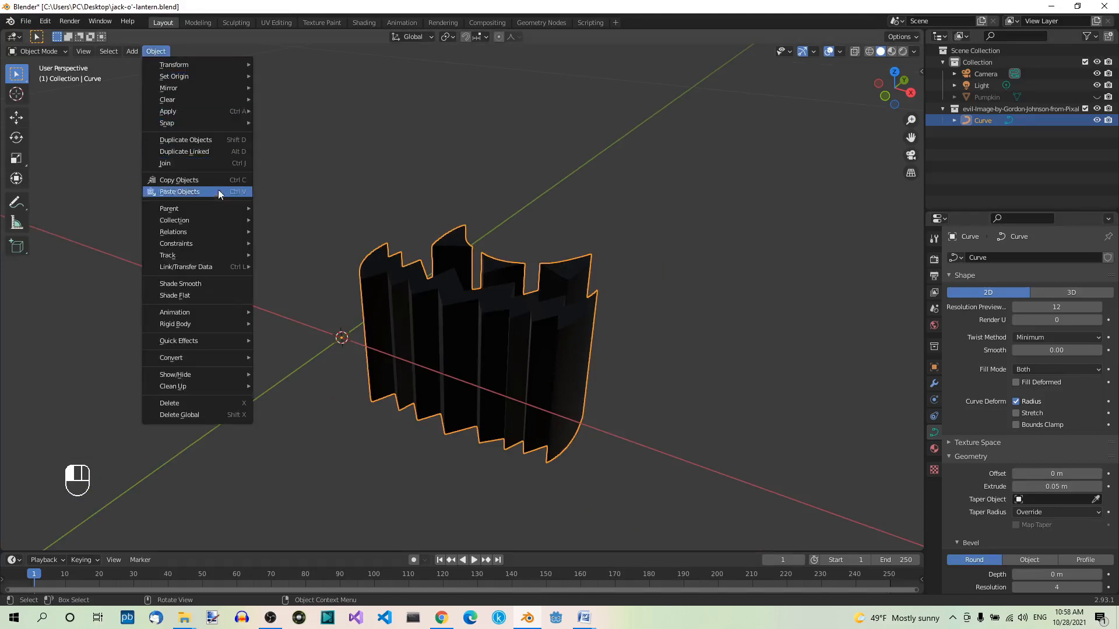
{"action": "mouse_move", "coordinate": [197, 361]}
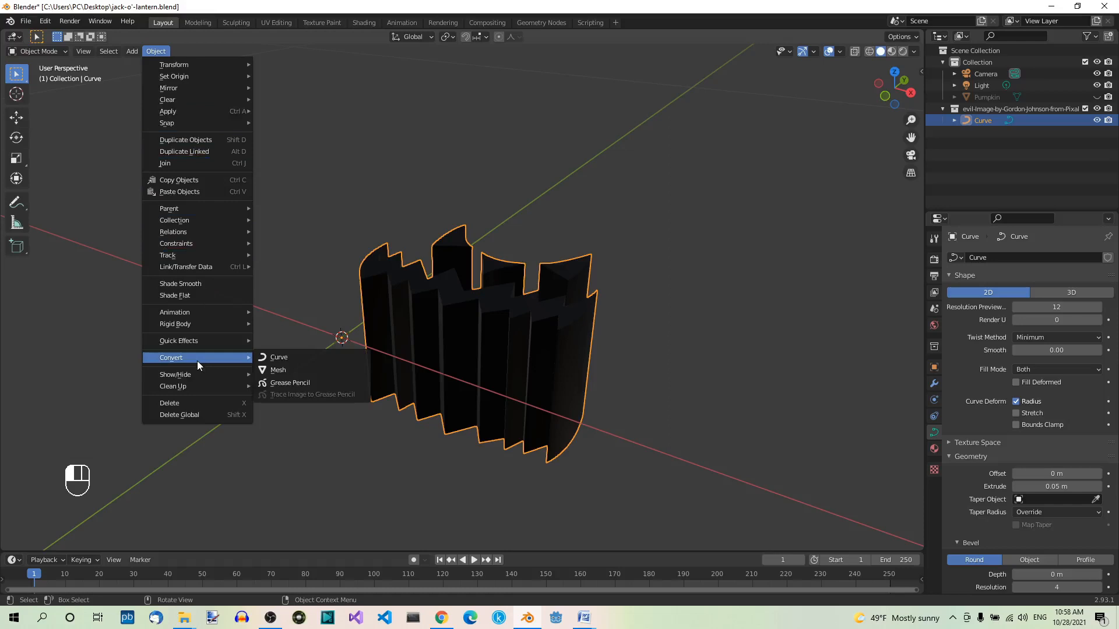
{"action": "left_click", "coordinate": [272, 370]}
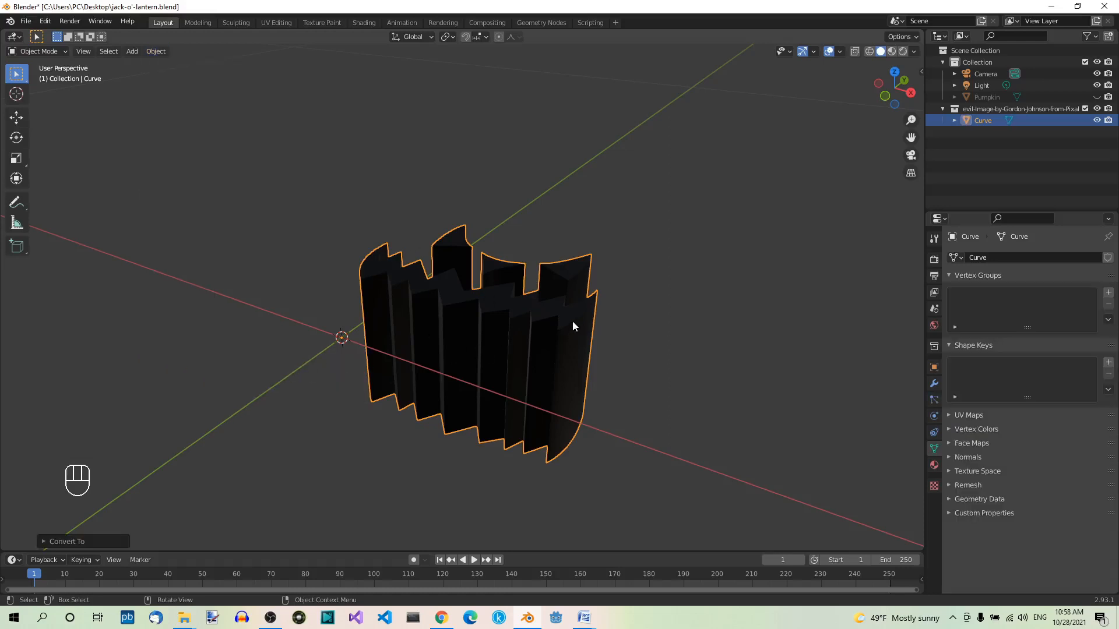
{"action": "double_click", "coordinate": [985, 120]}
{"action": "type", "text": "Face"}
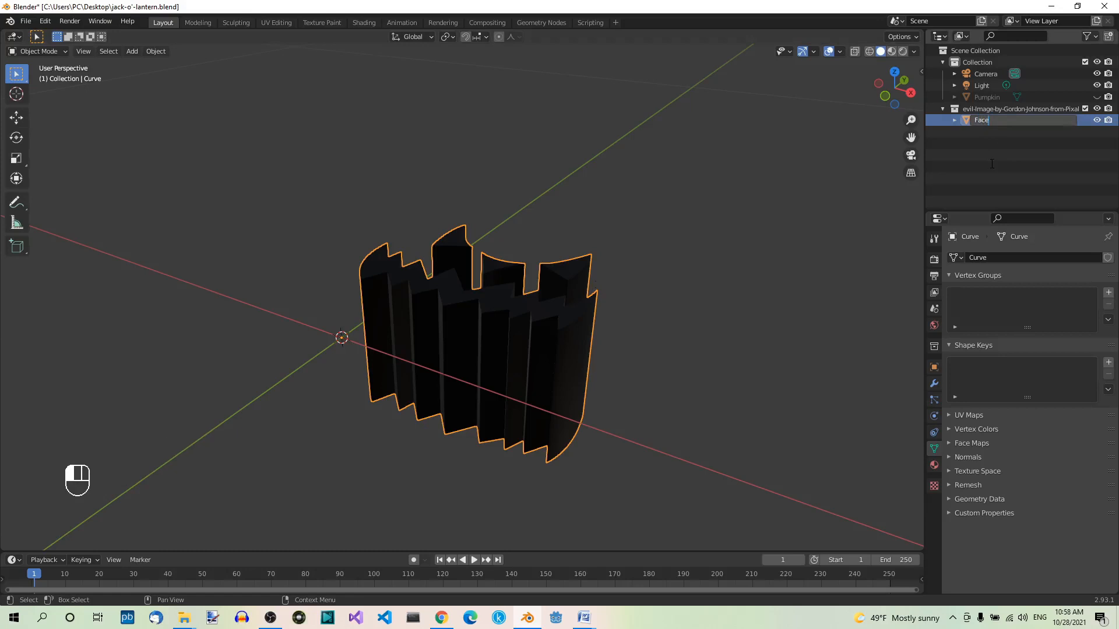
{"action": "left_click", "coordinate": [991, 163]}
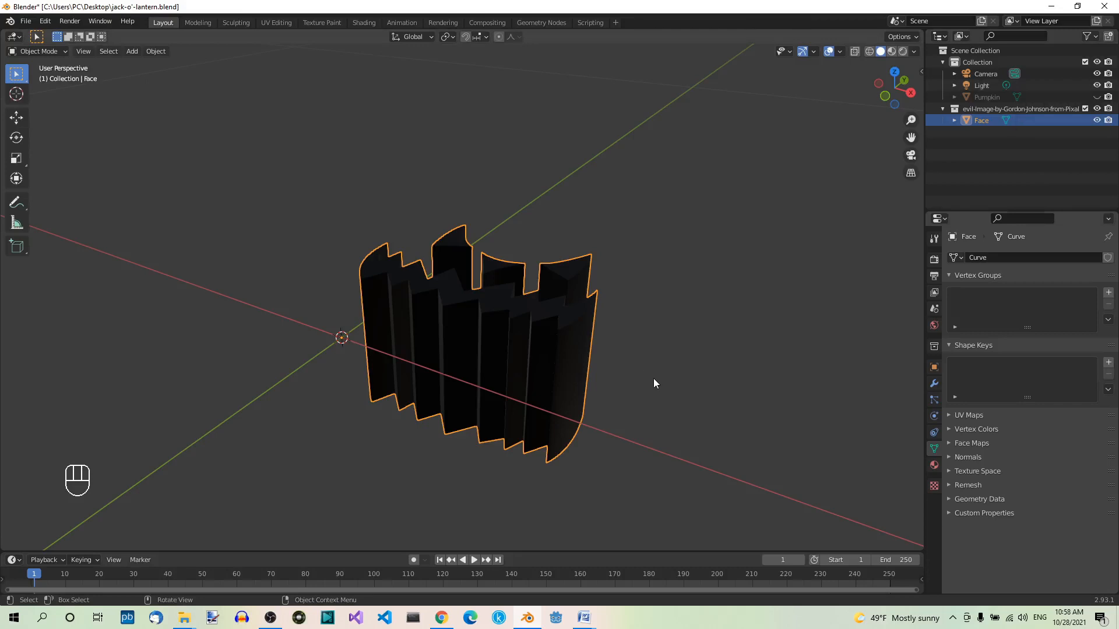
Move the Face object's origin to its geometry and unhide the pumpkin.
{"action": "middle_click_drag", "start_coordinate": [650, 391], "coordinate": [670, 365]}
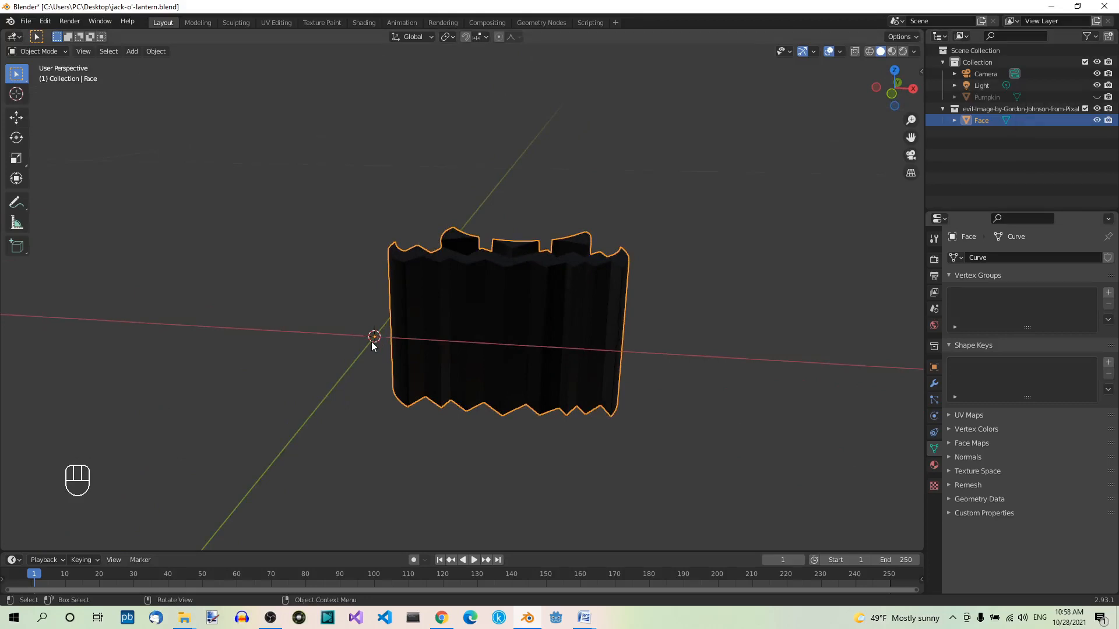
{"action": "left_click", "coordinate": [151, 52]}
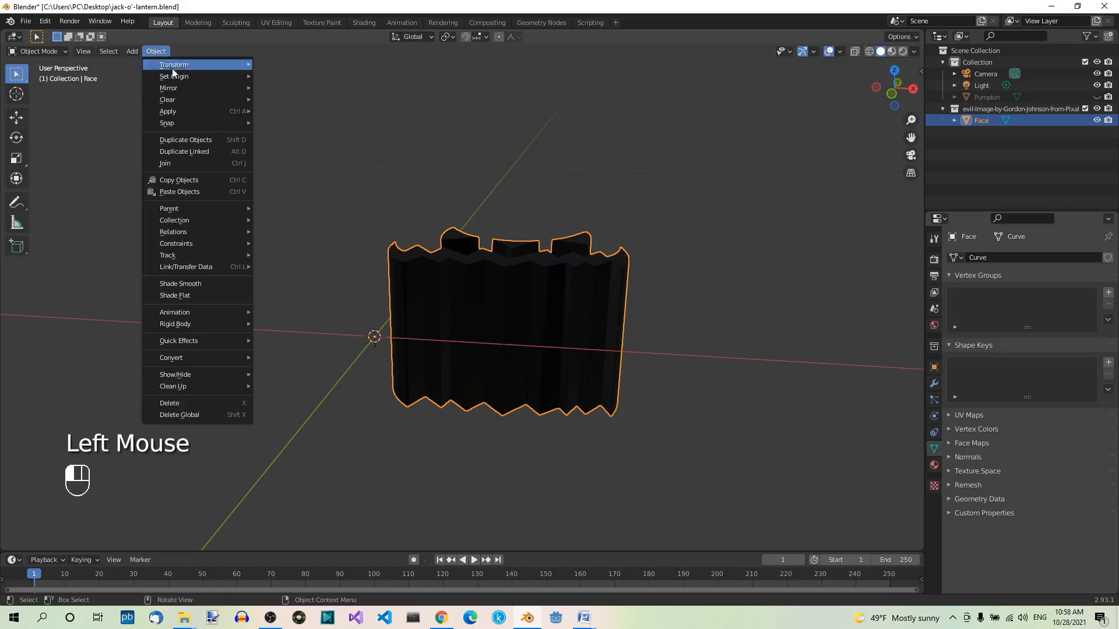
{"action": "mouse_move", "coordinate": [177, 77]}
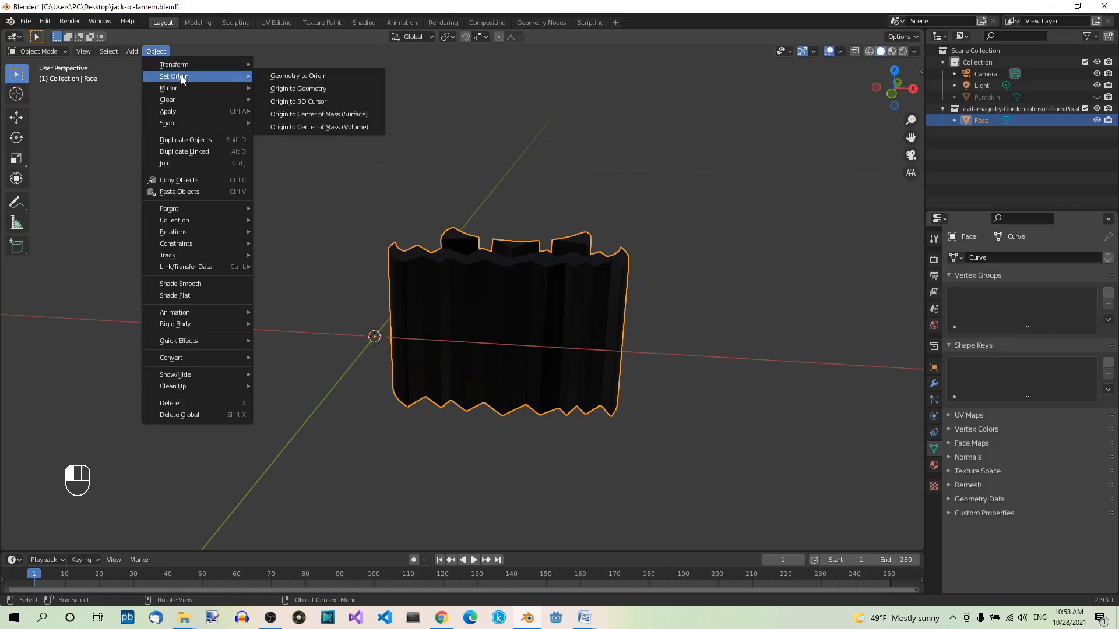
{"action": "left_click", "coordinate": [298, 88]}
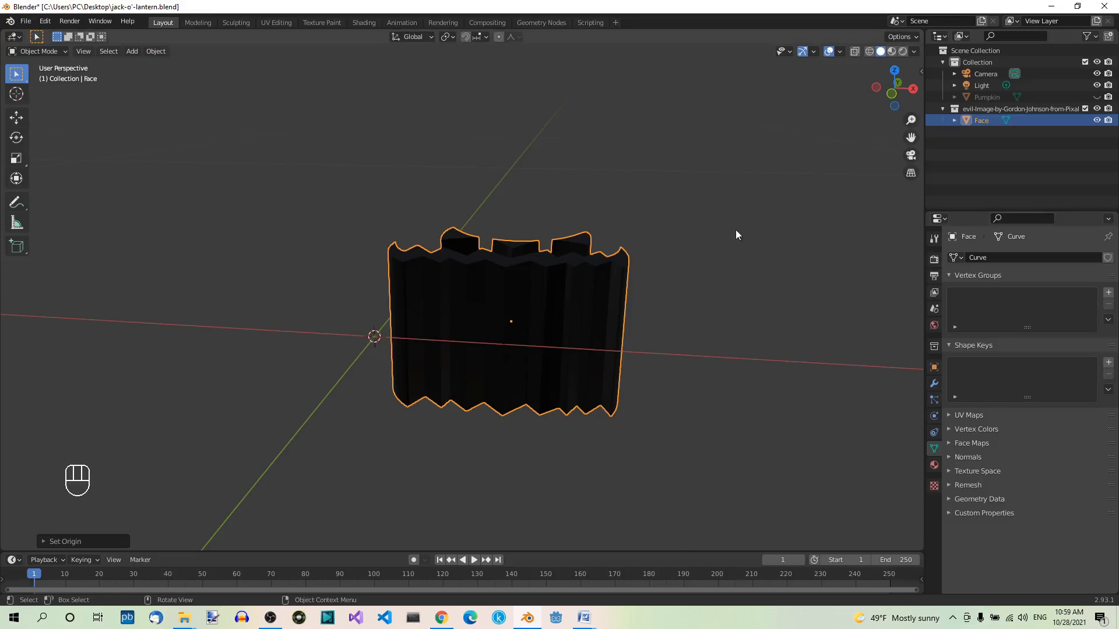
{"action": "left_click", "coordinate": [1097, 97]}
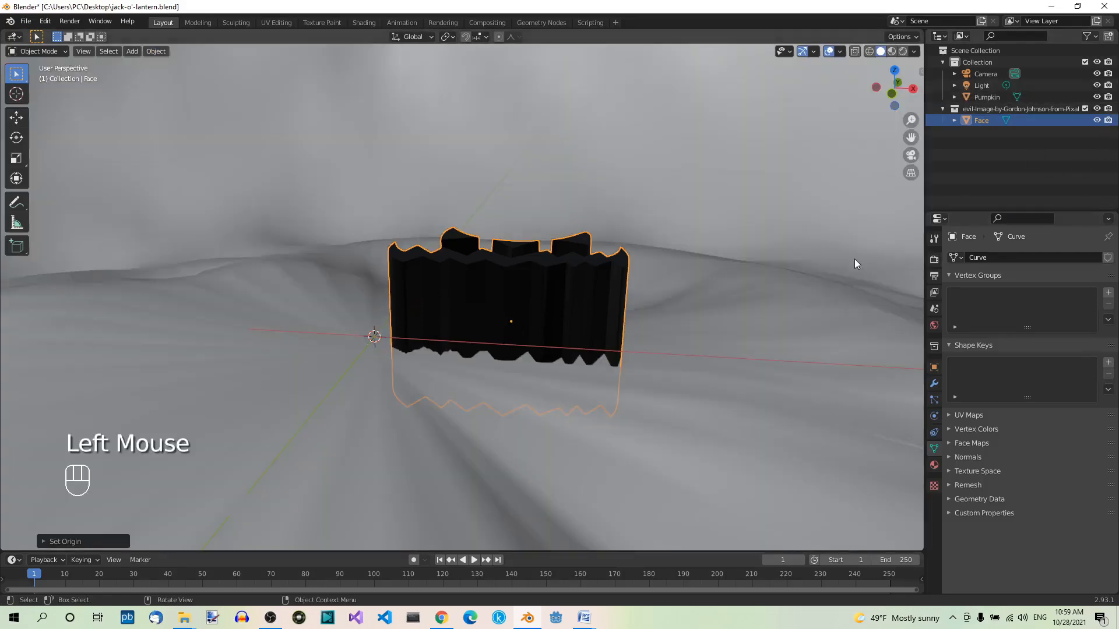
Scale the Face object uniformly by 40 to bring it to about the pumpkin's width.
{"action": "scroll", "coordinate": [718, 195], "scroll_direction": "down", "scroll_amount": 5}
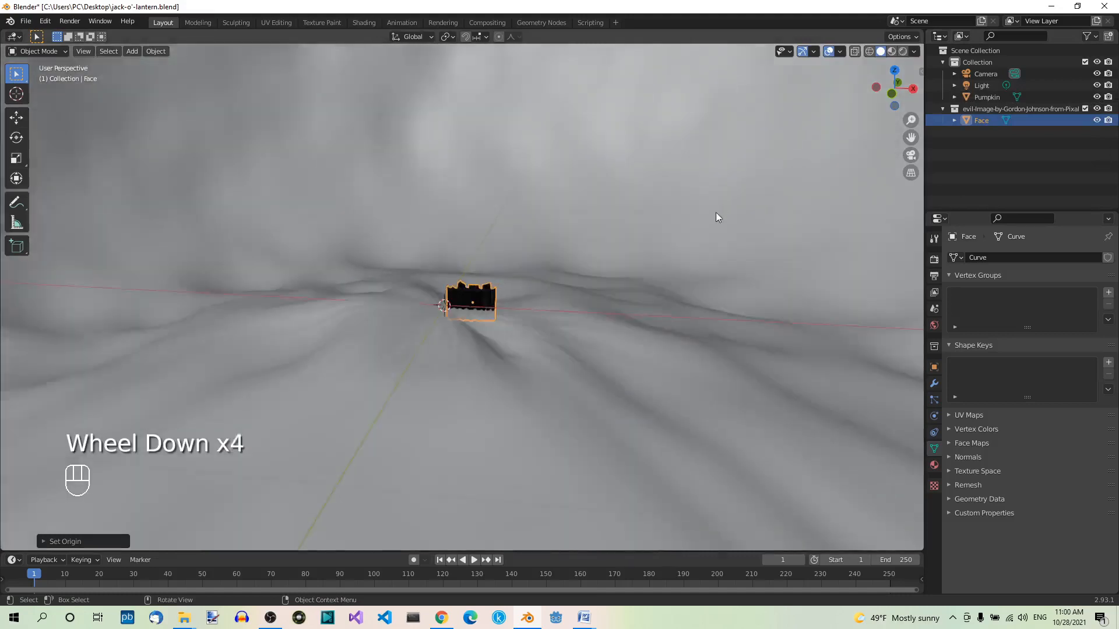
{"action": "scroll", "coordinate": [710, 229], "scroll_direction": "up", "scroll_amount": 1}
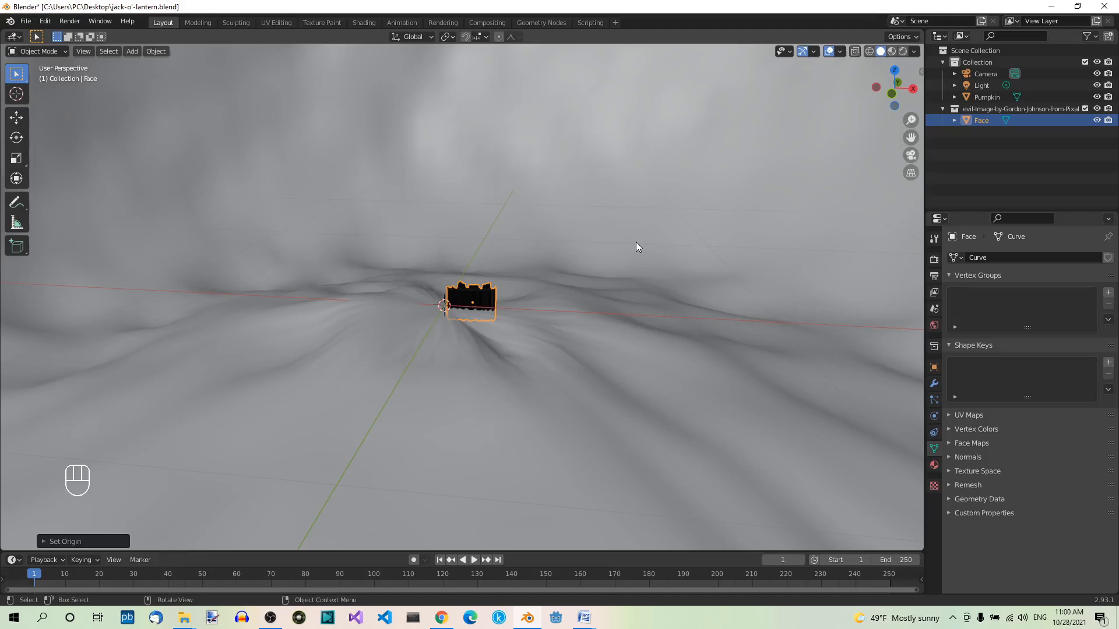
{"action": "scroll", "coordinate": [635, 248], "scroll_direction": "down", "scroll_amount": 5}
{"action": "scroll", "coordinate": [635, 255], "scroll_direction": "down", "scroll_amount": 1}
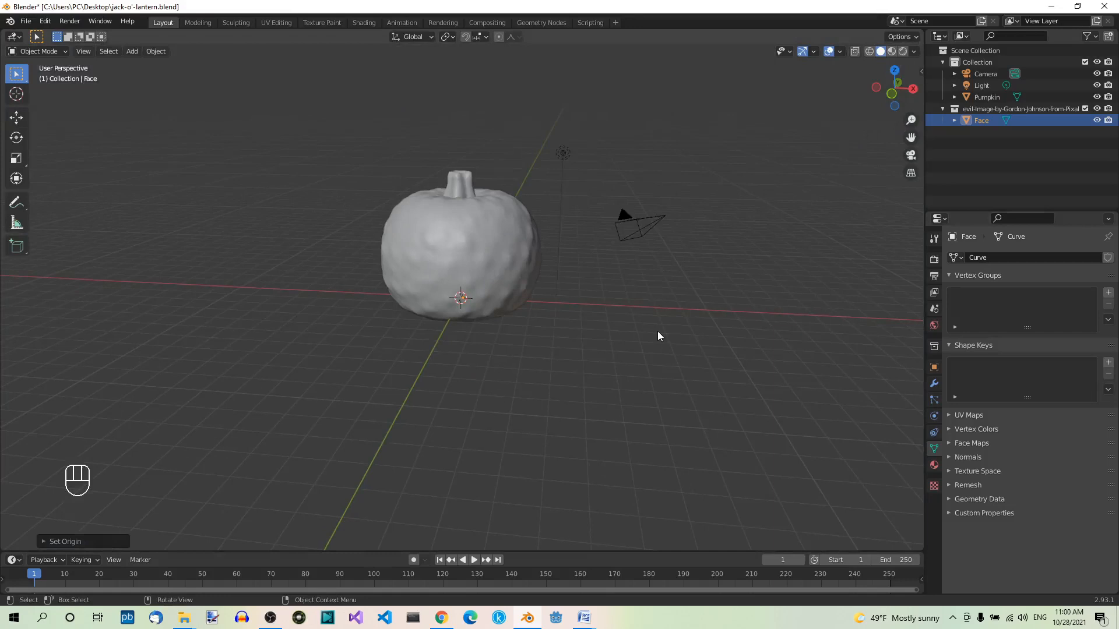
{"action": "key", "text": "s"}
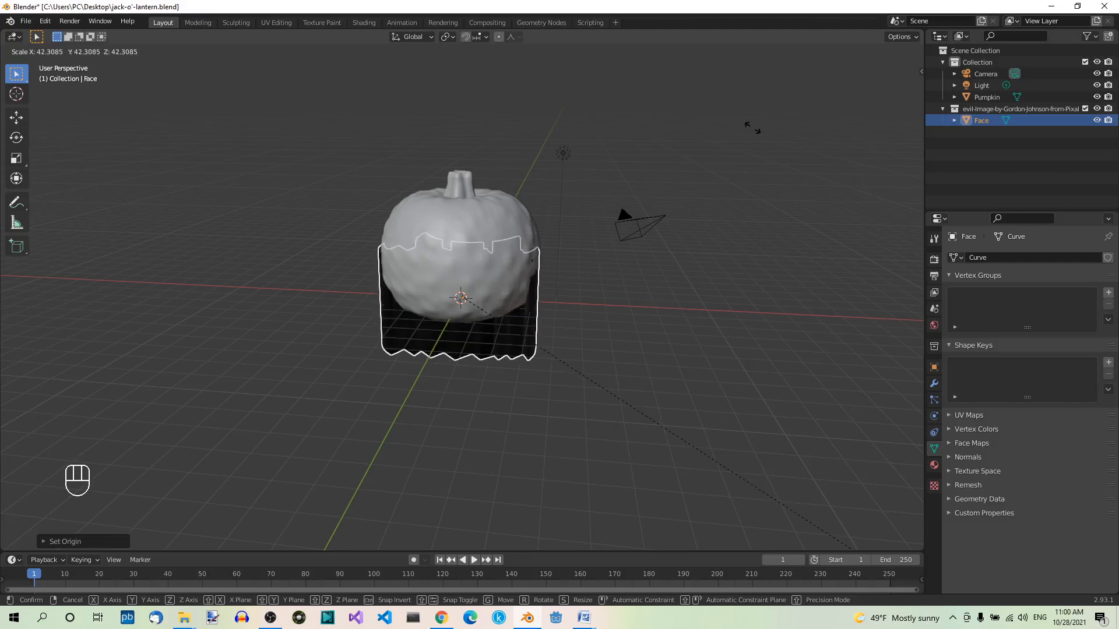
{"action": "type", "text": "40"}
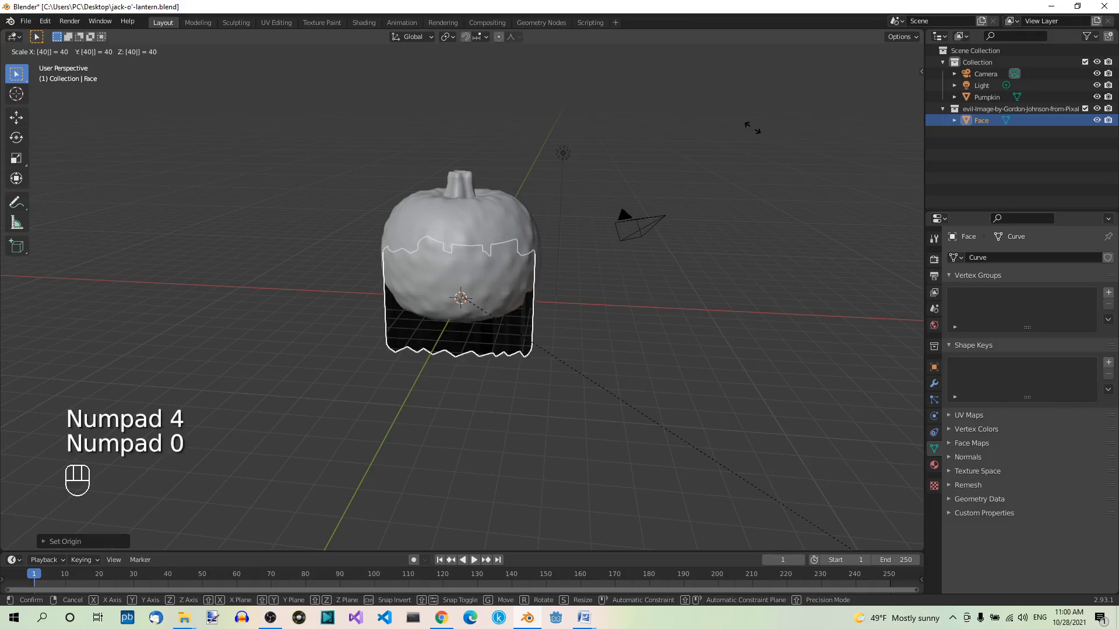
{"action": "key", "text": "KP_Enter"}
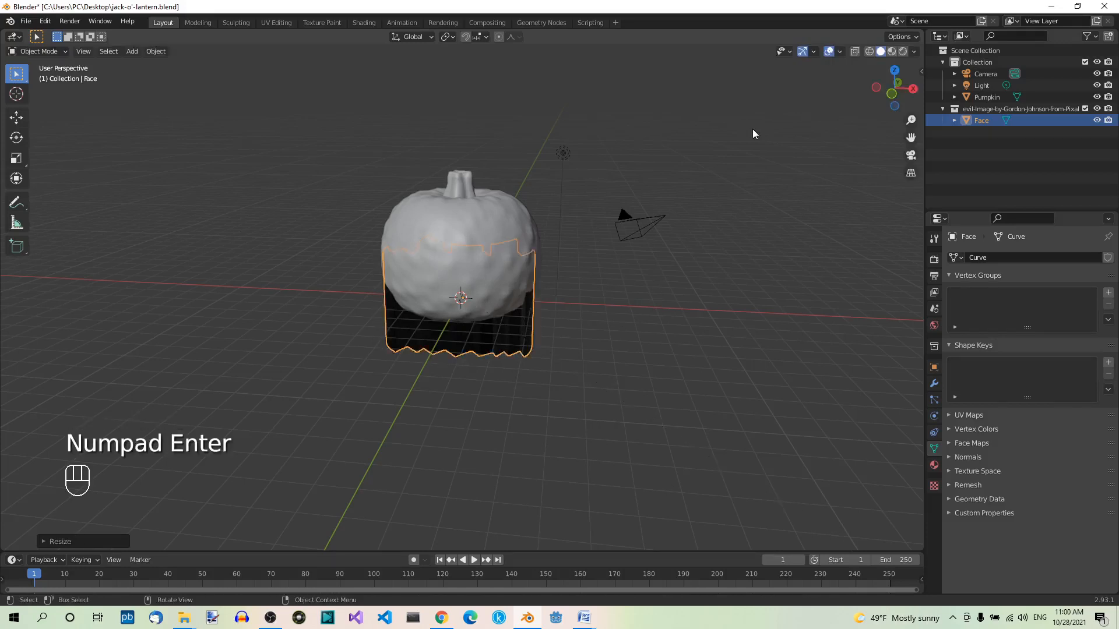
Rotate the Face object by -90° about the global X axis.
{"action": "key", "text": "KP_1"}
{"action": "scroll", "coordinate": [711, 262], "scroll_direction": "down", "scroll_amount": 3}
{"action": "middle_click_drag", "start_coordinate": [715, 289], "coordinate": [561, 331]}
{"action": "type", "text": "rx-90"}
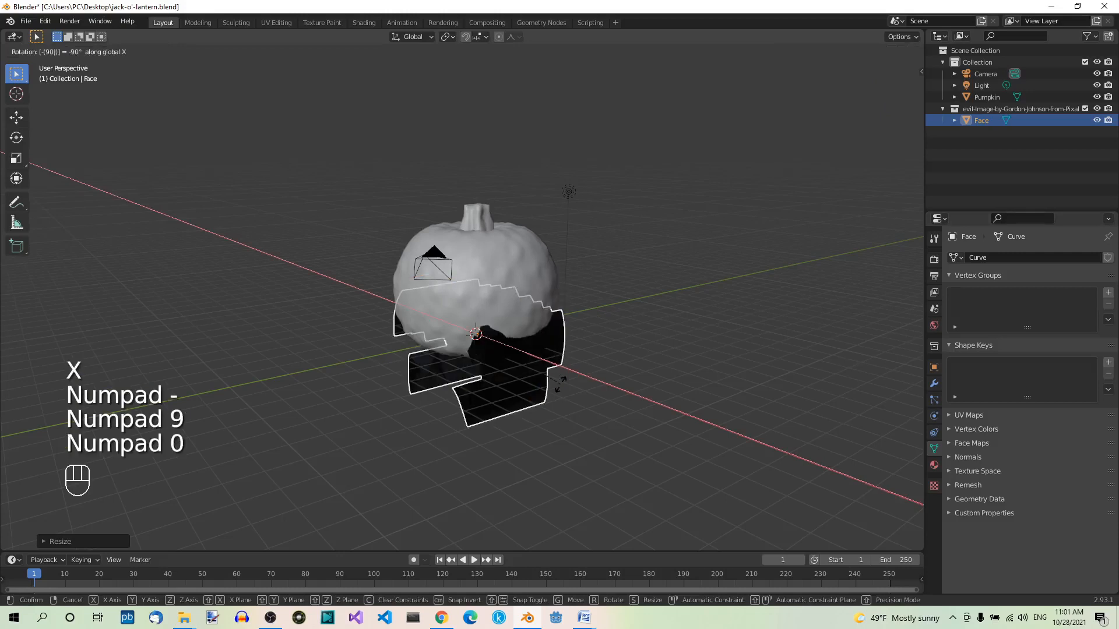
{"action": "key", "text": "KP_Enter"}
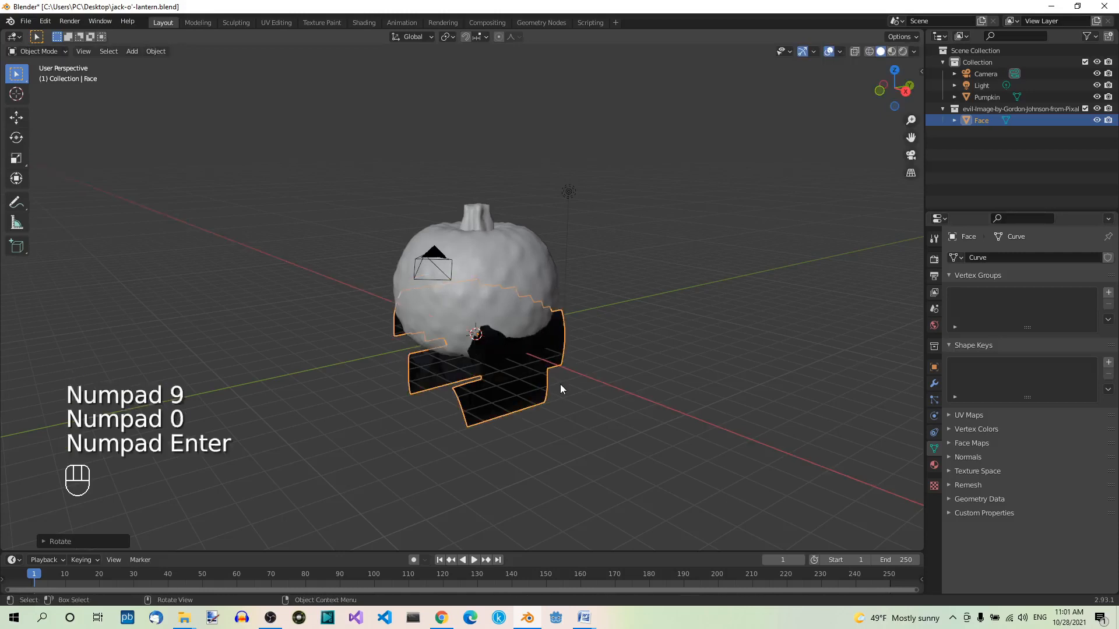
Rotate the Face object by 180° about the global Y axis.
{"action": "key", "text": "r"}
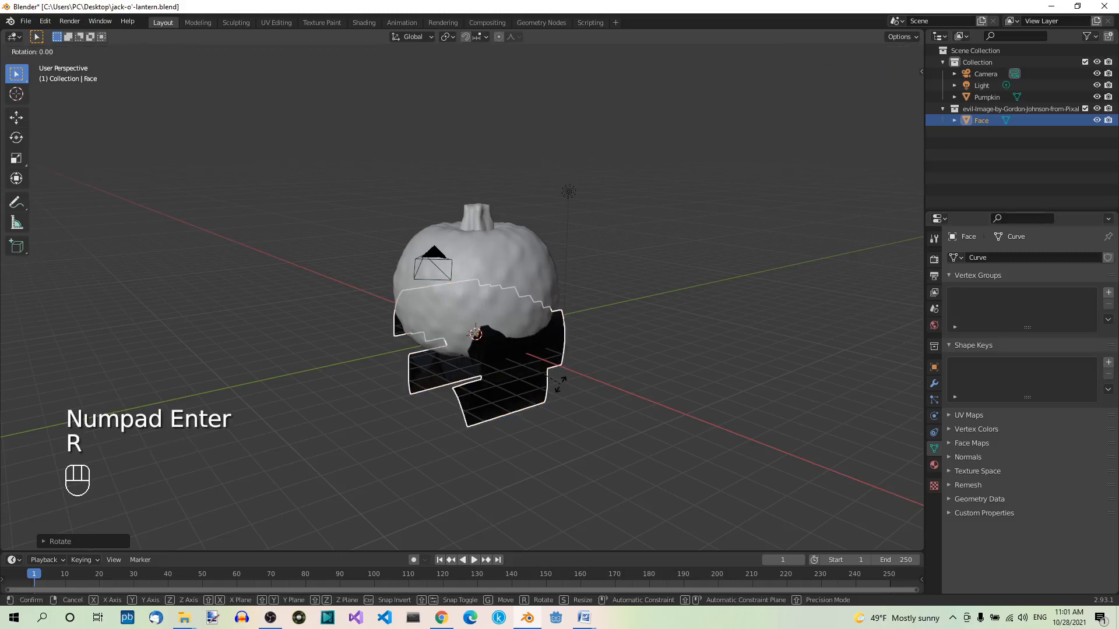
{"action": "key", "text": "y"}
{"action": "key", "text": "KP_1"}
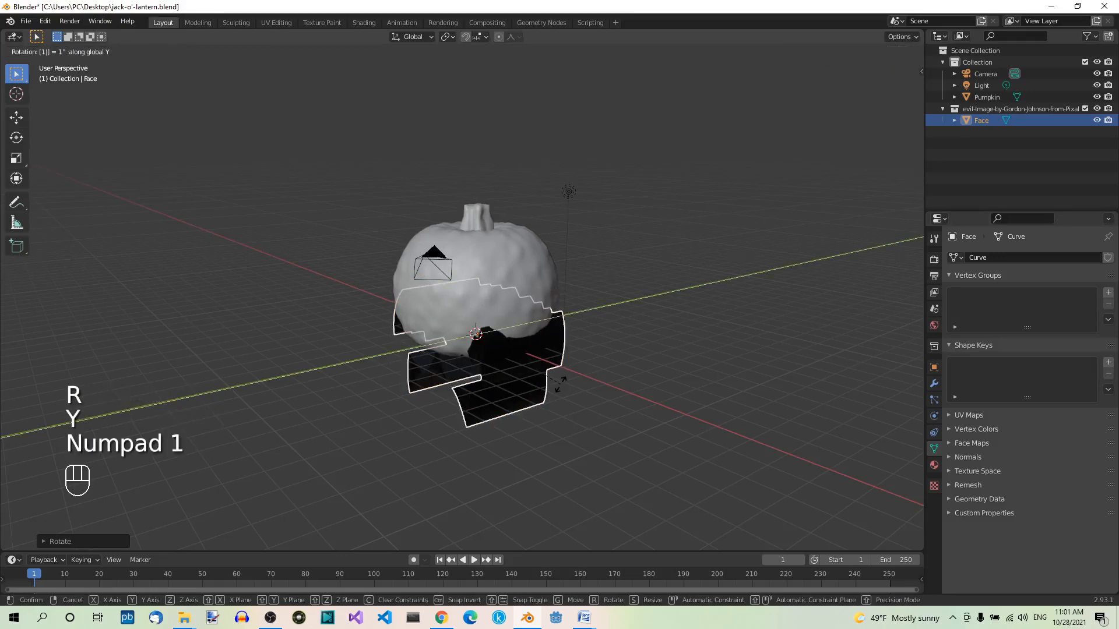
{"action": "key", "text": "KP_8"}
{"action": "key", "text": "KP_0"}
{"action": "key", "text": "KP_Enter"}
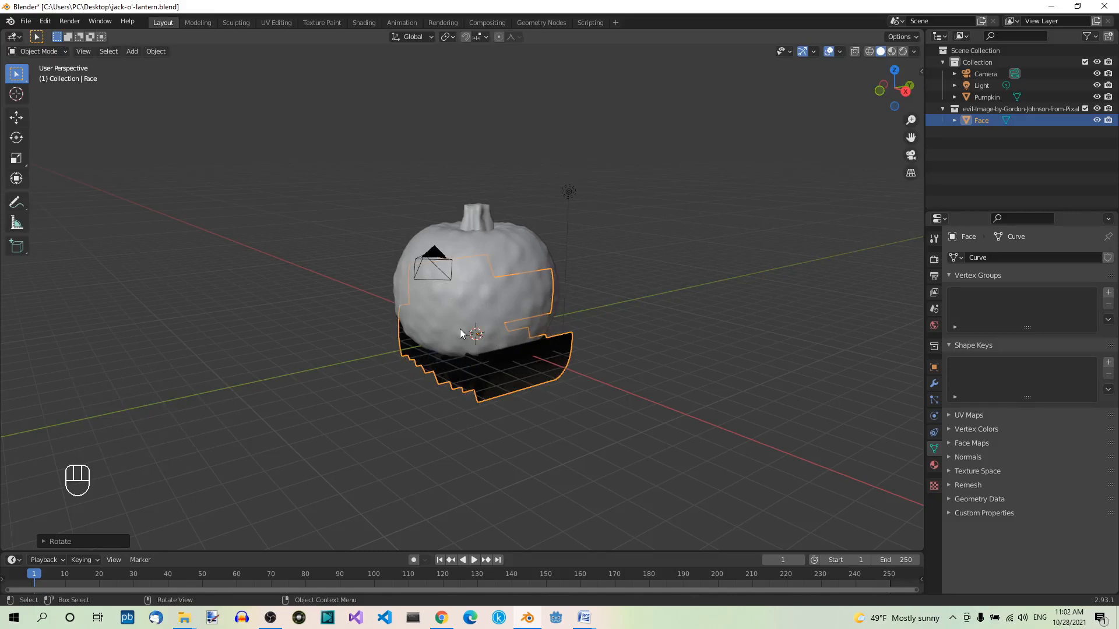
Move the Face object along the negative global Y axis until it sits in front of the pumpkin.
{"action": "scroll", "coordinate": [519, 325], "scroll_direction": "up", "scroll_amount": 3}
{"action": "scroll", "coordinate": [607, 387], "scroll_direction": "down", "scroll_amount": 1}
{"action": "key", "text": "g"}
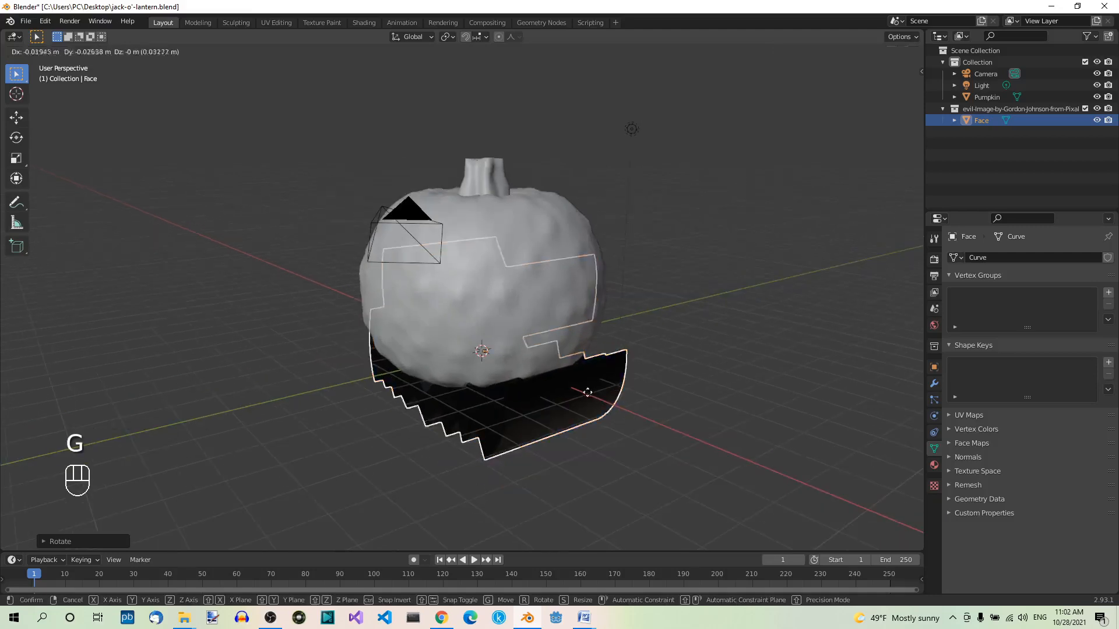
{"action": "key", "text": "y"}
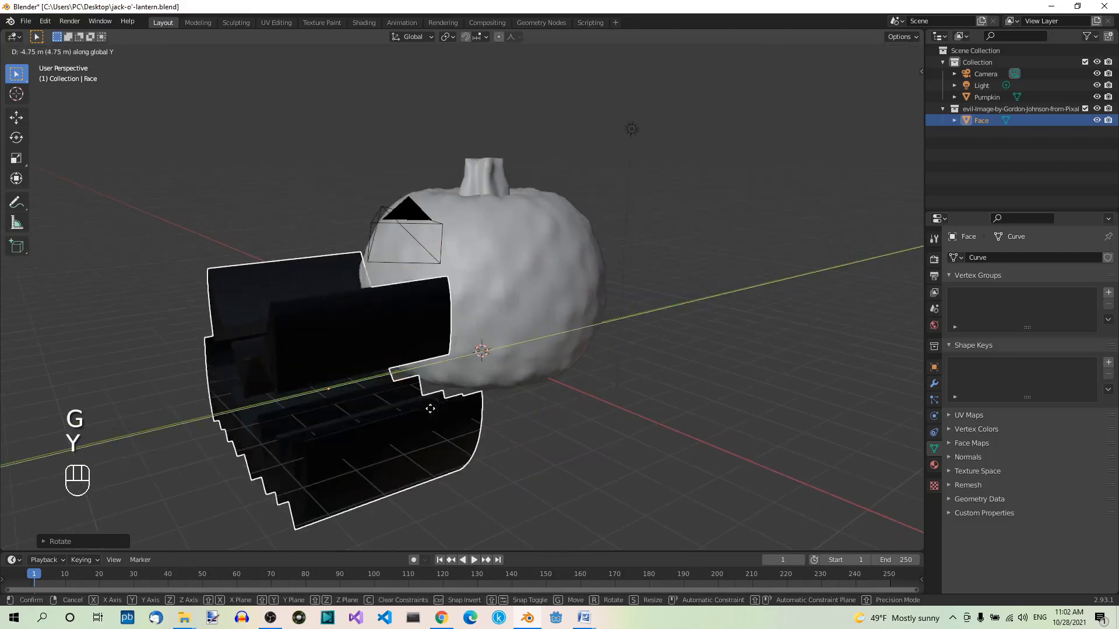
{"action": "left_click", "coordinate": [508, 375]}
In the front view, raise the Face object along Z until its eyes and mouth lie over the pumpkin.
{"action": "middle_click_drag", "start_coordinate": [509, 372], "coordinate": [599, 389]}
{"action": "key", "text": "KP_1"}
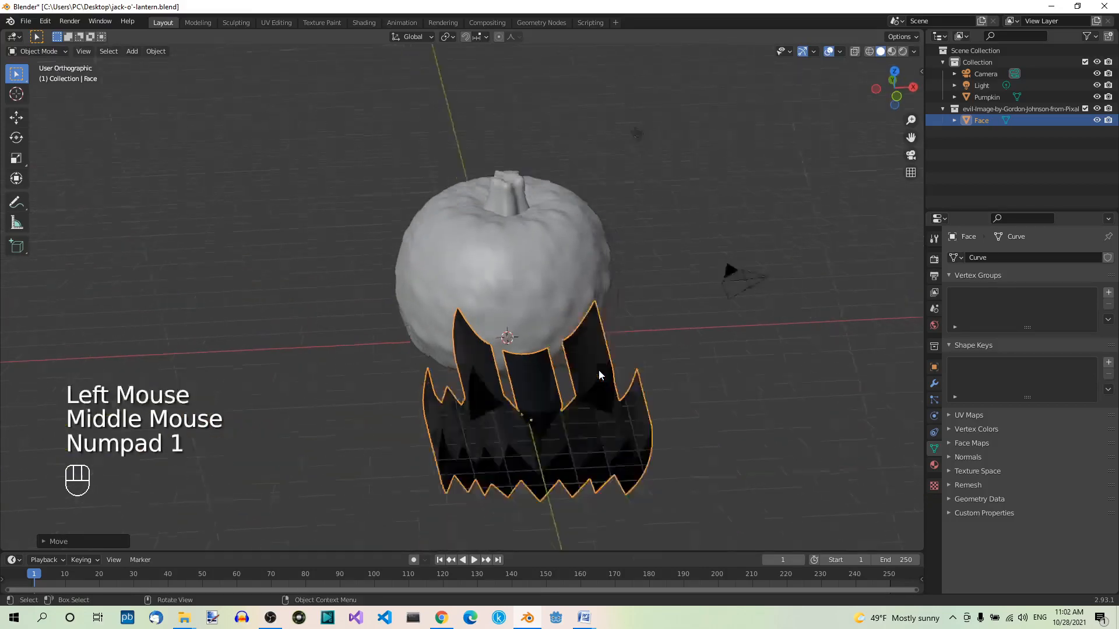
{"action": "key", "text": "g"}
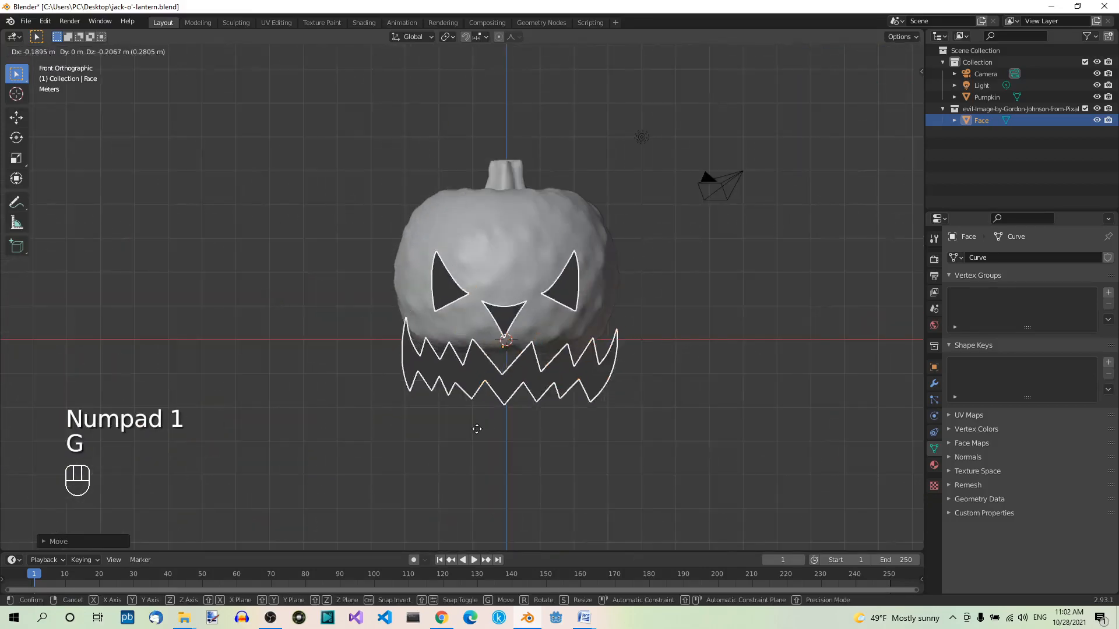
{"action": "key", "text": "z"}
{"action": "left_click", "coordinate": [475, 376]}
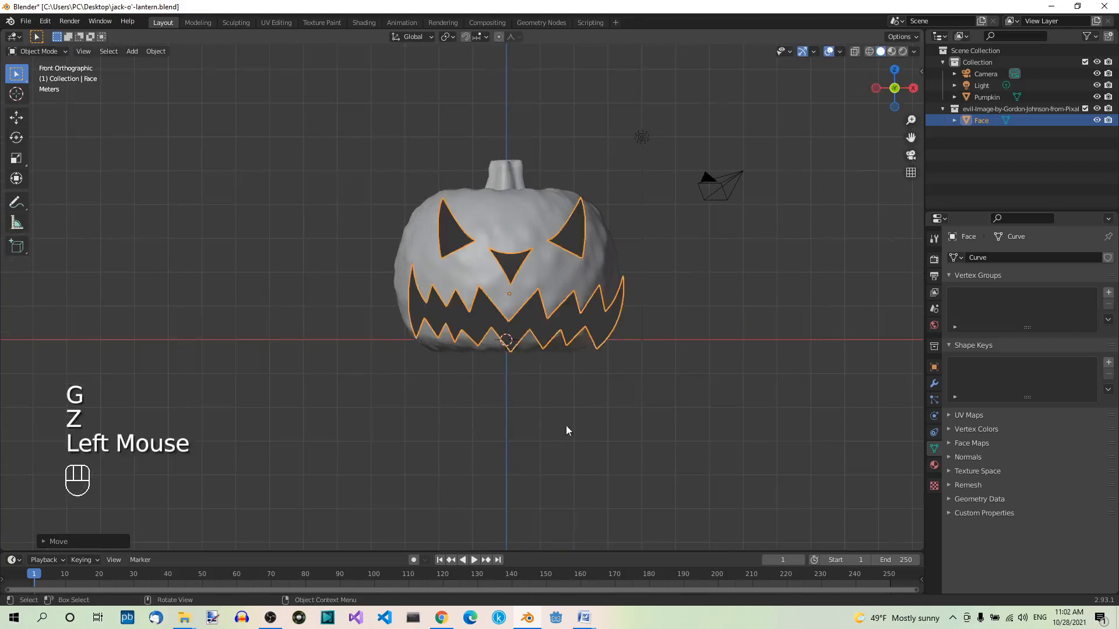
Scale the Face object down to about 0.74 and centre it within the pumpkin's front outline.
{"action": "key", "text": "s"}
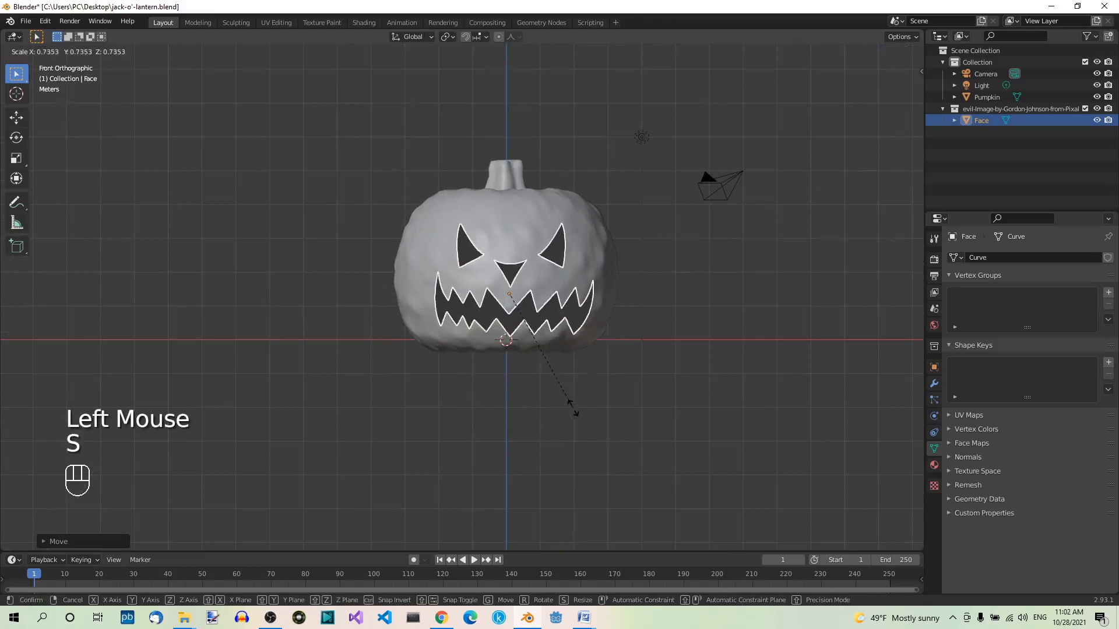
{"action": "left_click", "coordinate": [574, 406]}
{"action": "key", "text": "g"}
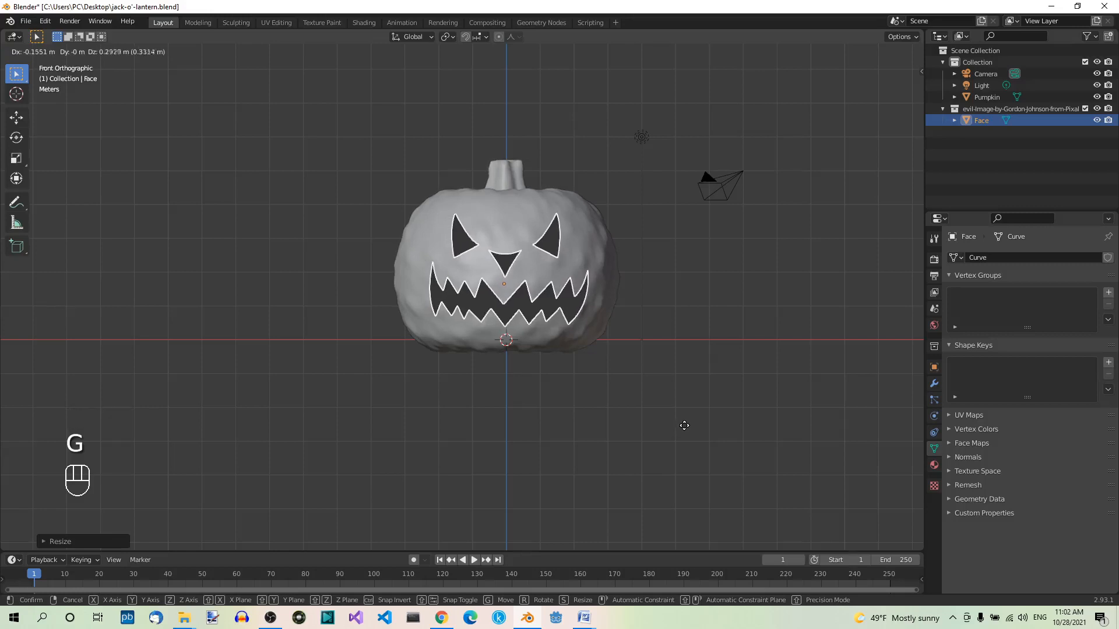
{"action": "left_click", "coordinate": [682, 424]}
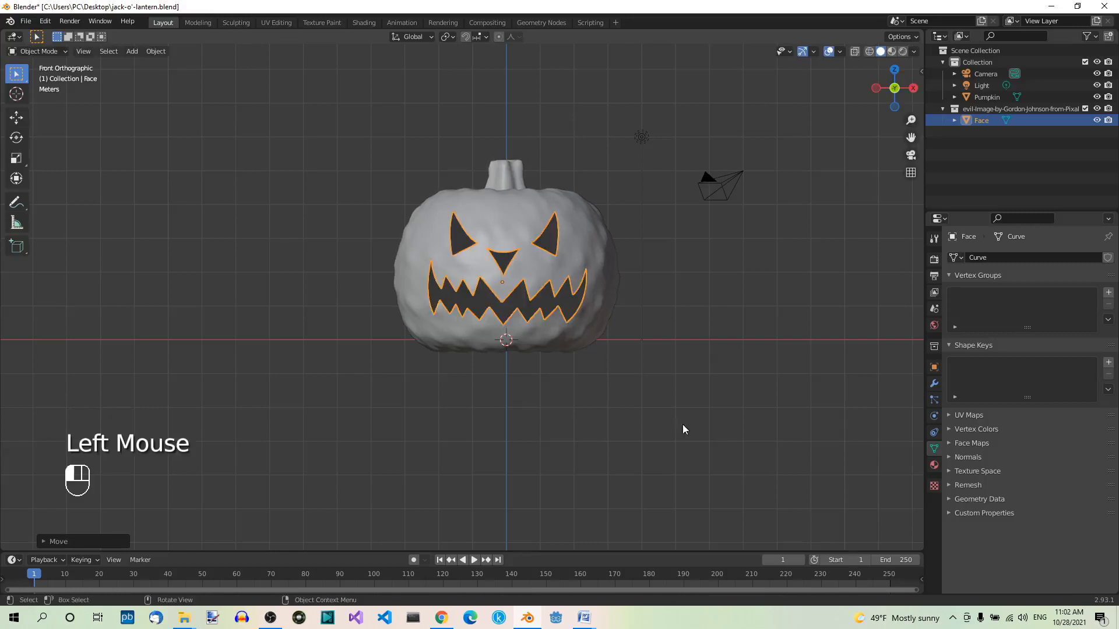
In the top view, move the Face object back along Y until its rear part intersects the pumpkin's front wall.
{"action": "mouse_move", "coordinate": [695, 338]}
{"action": "middle_mouse_down"}
{"action": "mouse_move", "coordinate": [595, 352]}
{"action": "mouse_move", "coordinate": [669, 361]}
{"action": "mouse_move", "coordinate": [679, 342]}
{"action": "middle_mouse_up"}
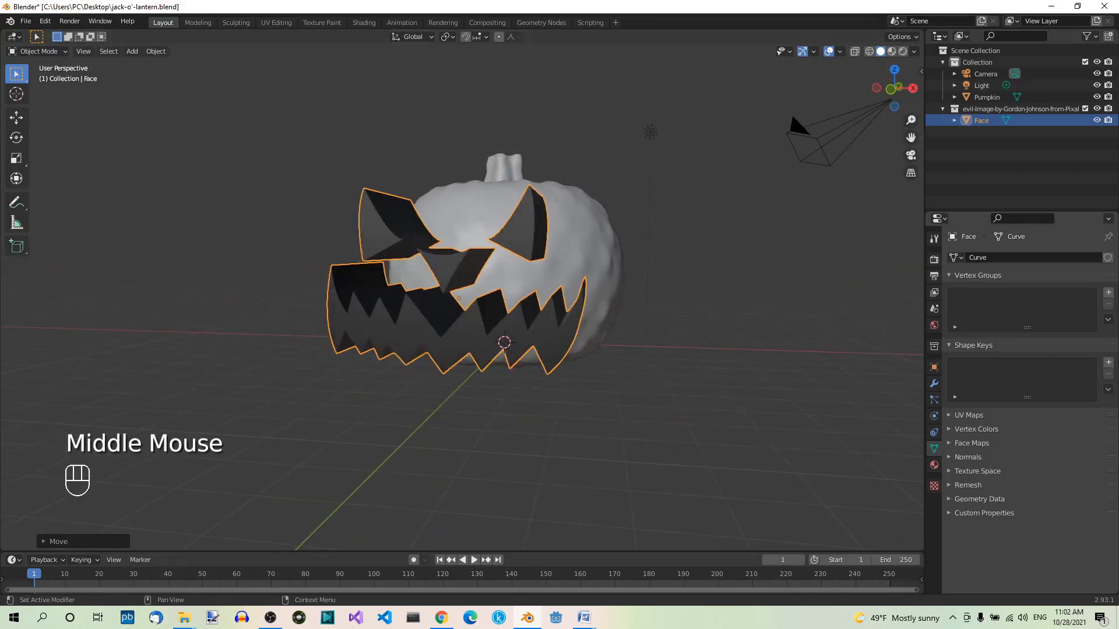
{"action": "middle_click_drag", "start_coordinate": [677, 293], "coordinate": [612, 325]}
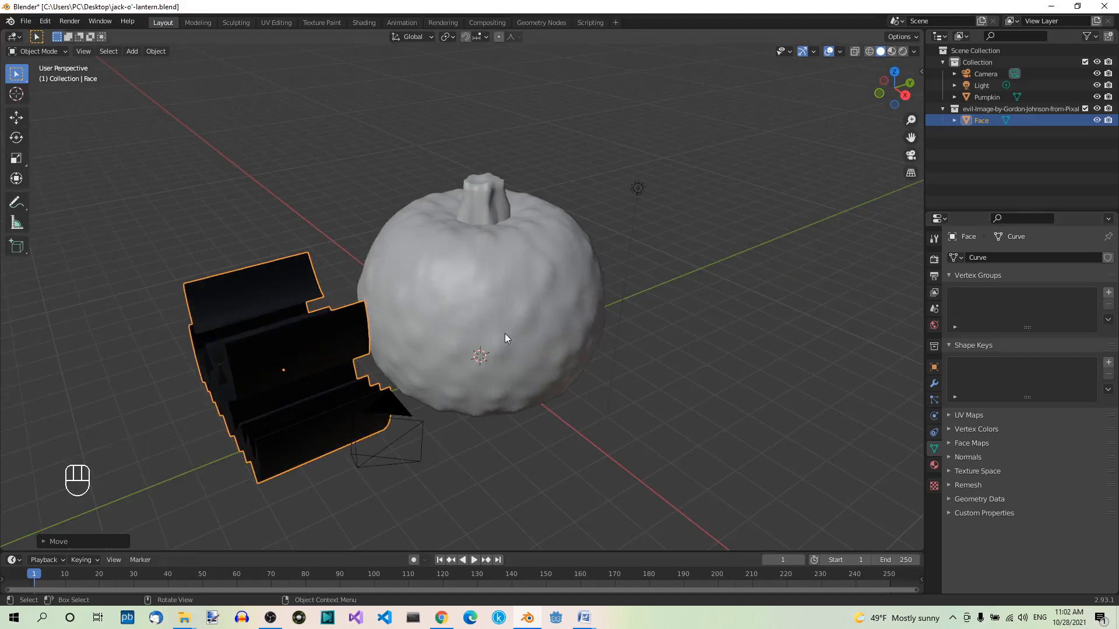
{"action": "key", "text": "KP_7"}
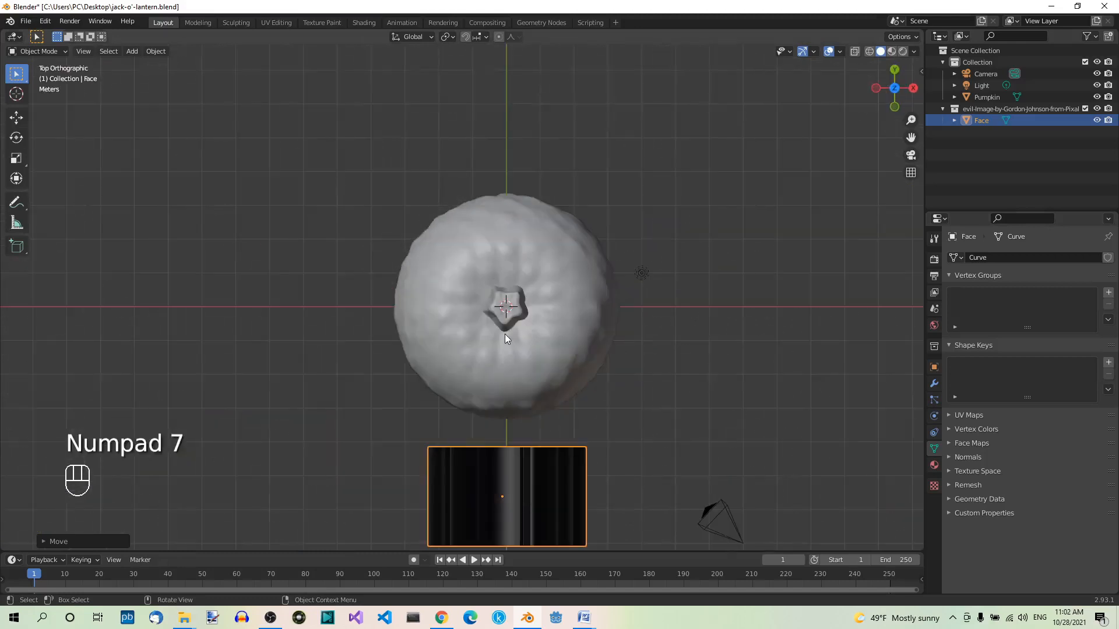
{"action": "key", "text": "g"}
{"action": "key", "text": "y"}
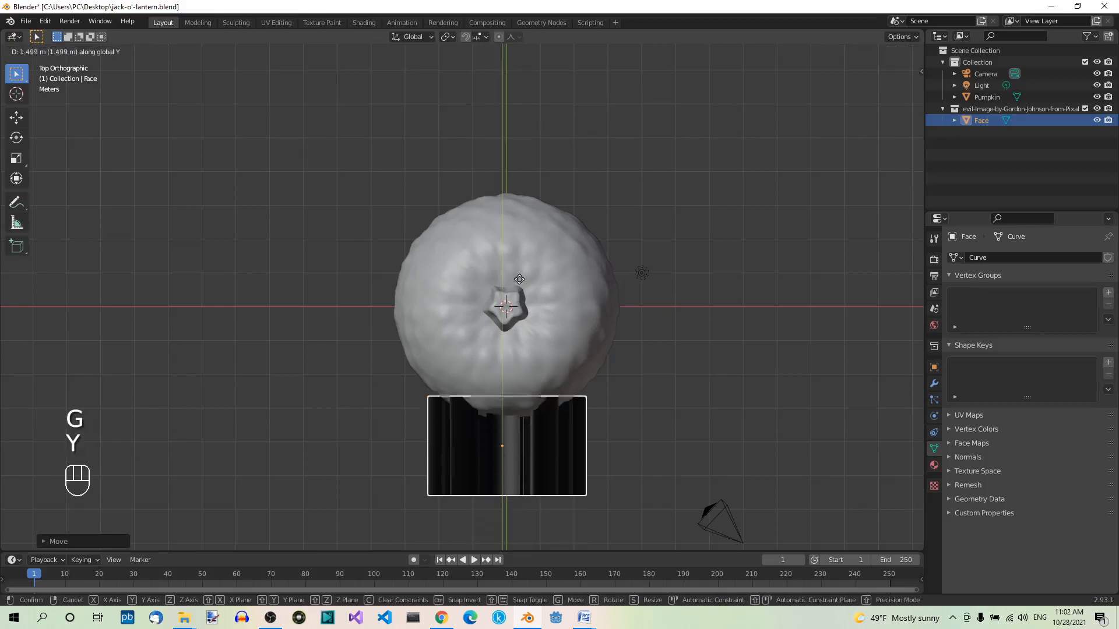
{"action": "left_click", "coordinate": [519, 261]}
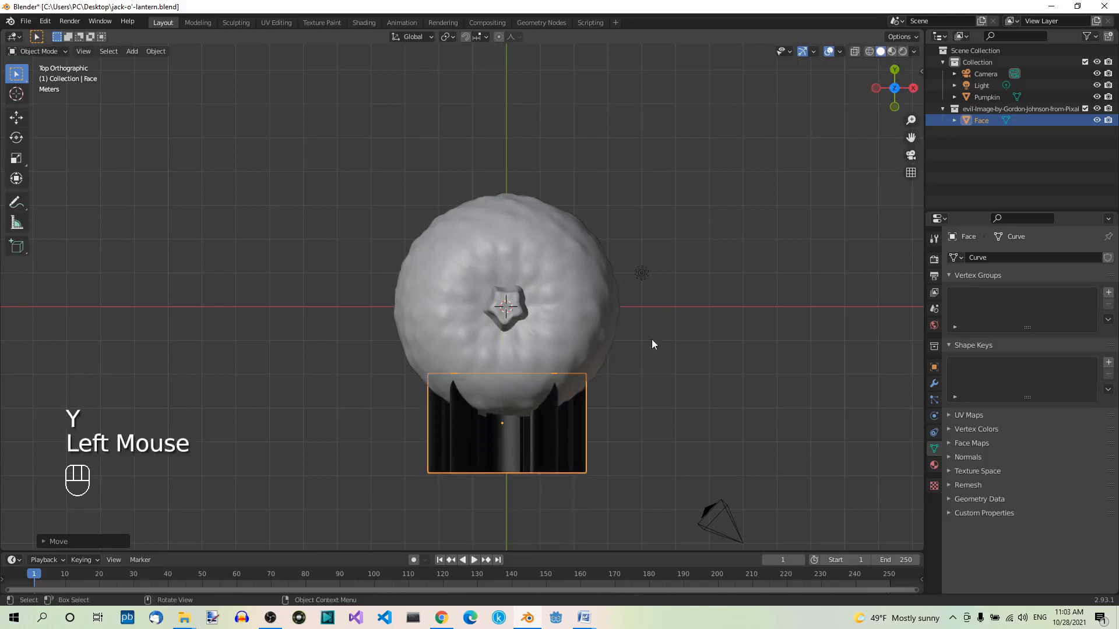
Add a Boolean modifier set to Difference to the Pumpkin, with Face as the cutting object.
{"action": "middle_click_drag", "start_coordinate": [651, 339], "coordinate": [656, 270]}
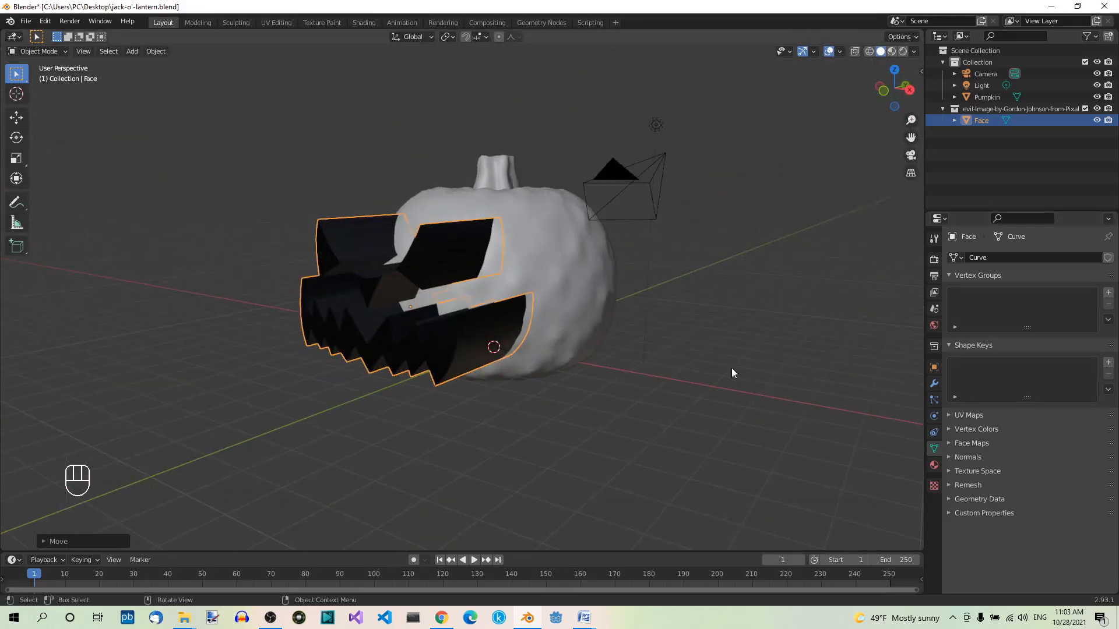
{"action": "left_click", "coordinate": [554, 259]}
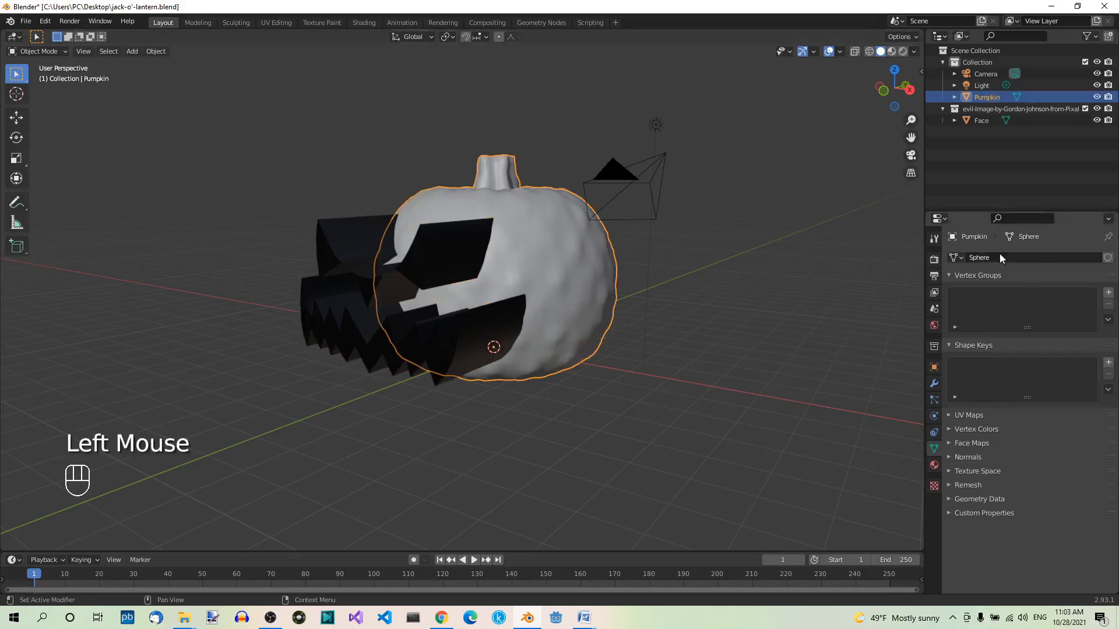
{"action": "left_click", "coordinate": [934, 382]}
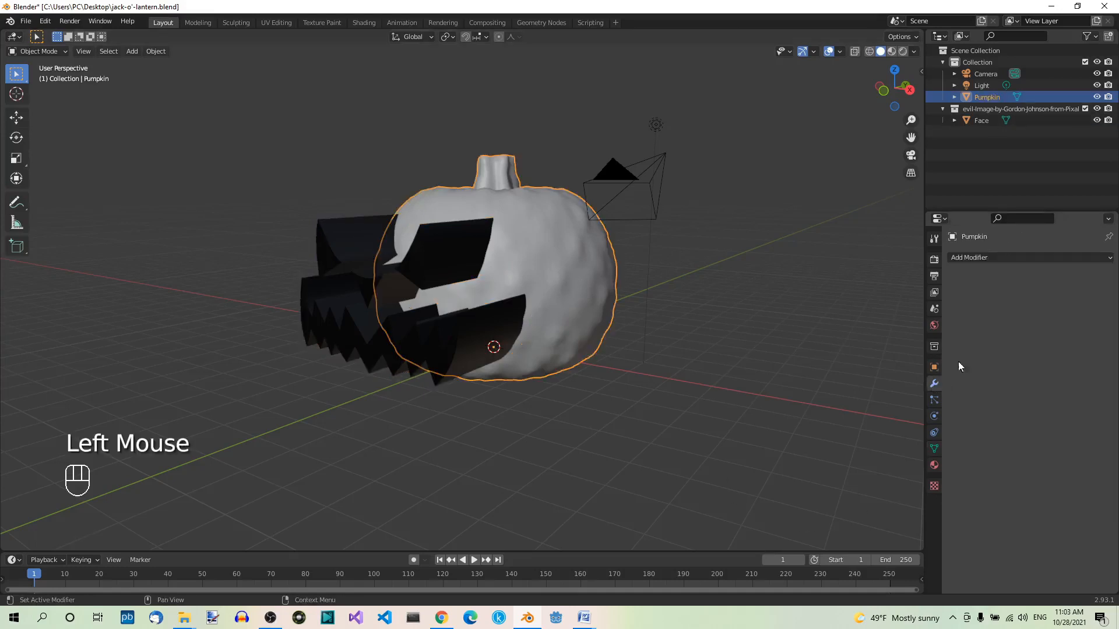
{"action": "left_click", "coordinate": [998, 257]}
{"action": "left_click", "coordinate": [905, 316]}
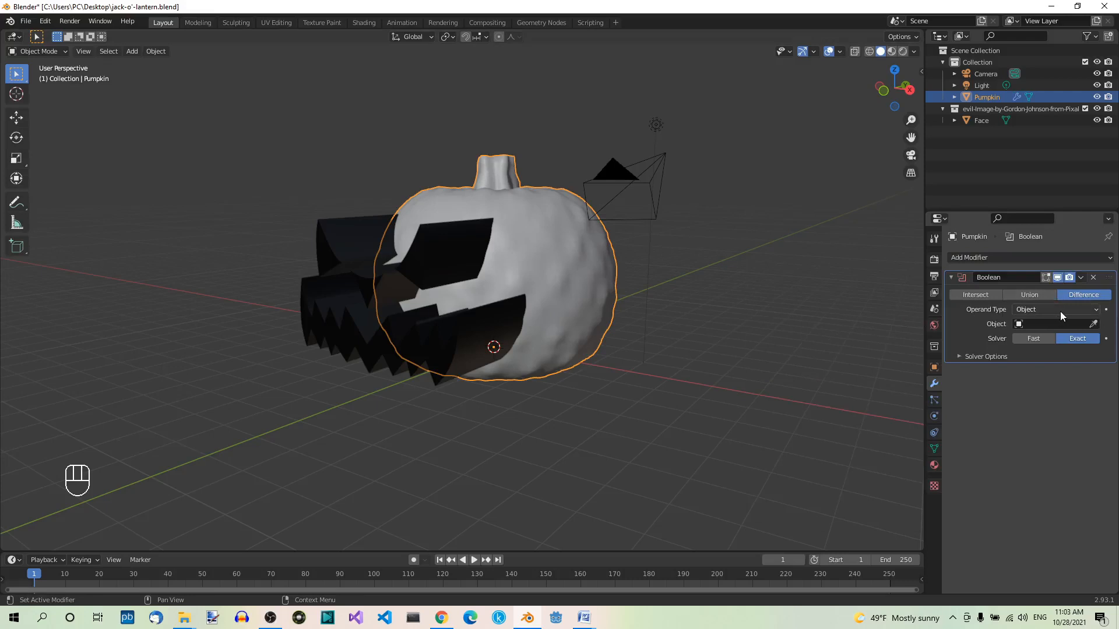
{"action": "left_click", "coordinate": [1056, 326]}
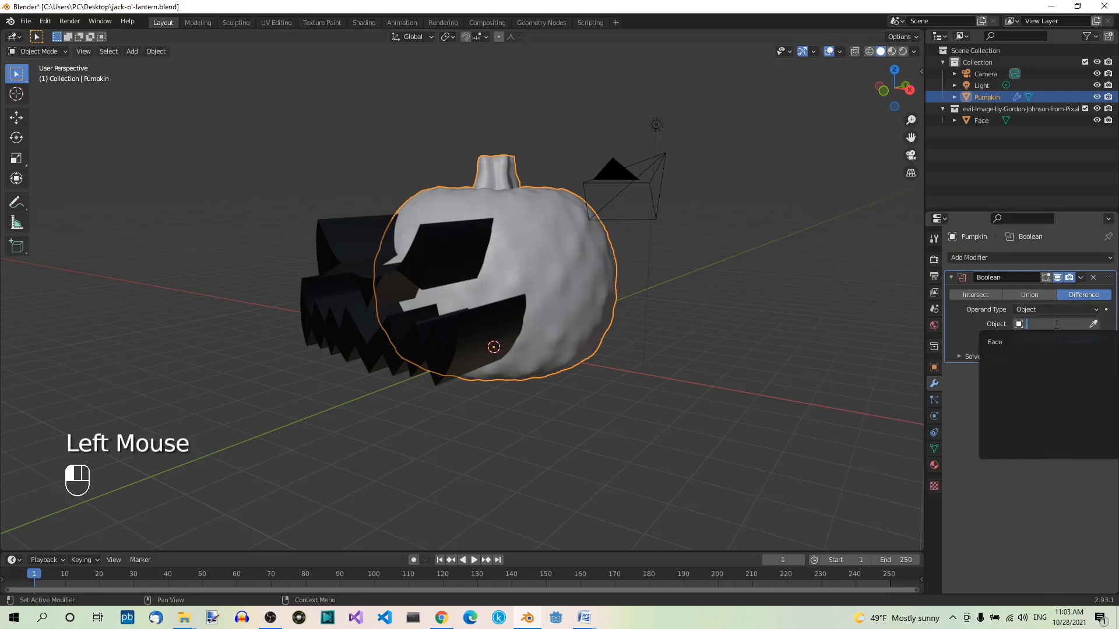
{"action": "left_click", "coordinate": [998, 341]}
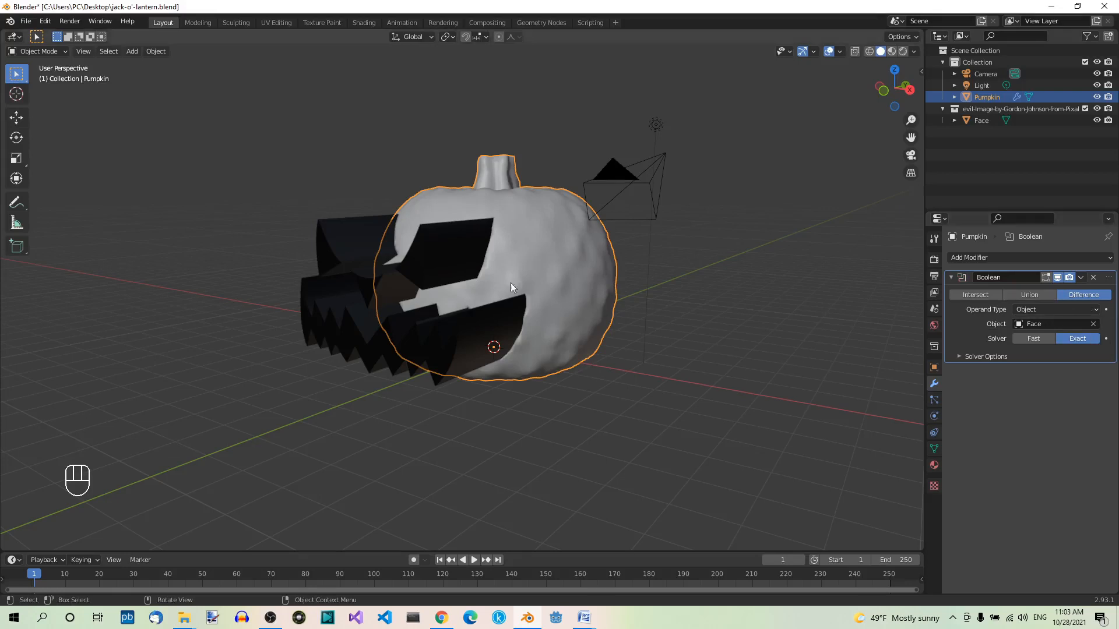
Hide the Face object and inspect the carved front of the pumpkin up close.
{"action": "left_click", "coordinate": [458, 256]}
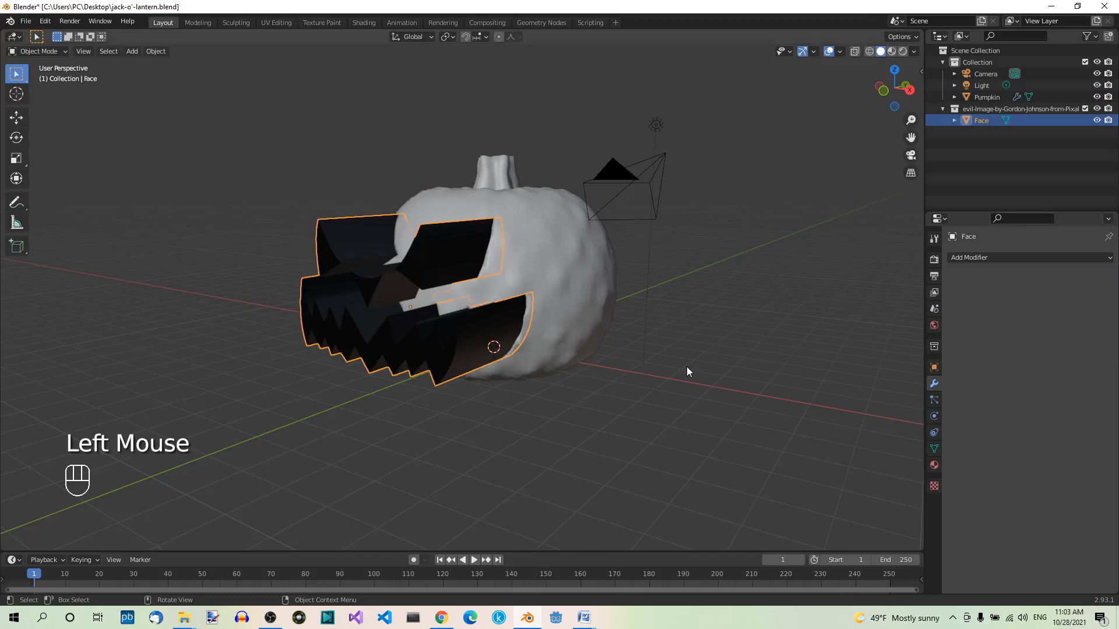
{"action": "key", "text": "h"}
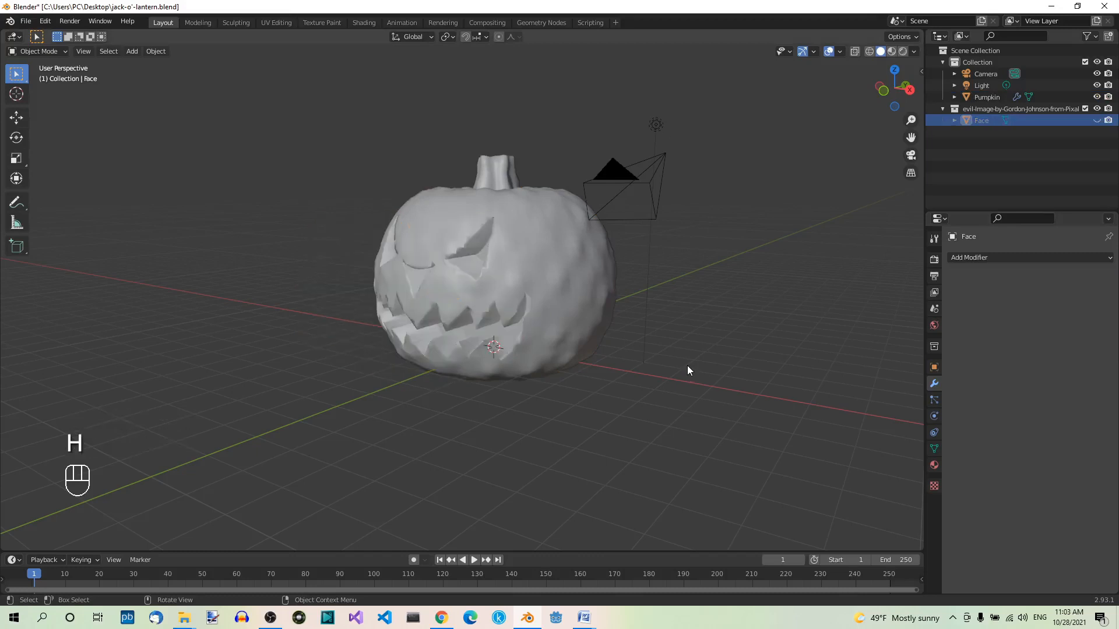
{"action": "middle_click_drag", "start_coordinate": [613, 355], "coordinate": [718, 364]}
{"action": "scroll", "coordinate": [656, 338], "scroll_direction": "up", "scroll_amount": 2}
Add a Subdivision Surface modifier to the Pumpkin after its Boolean modifier.
{"action": "left_click", "coordinate": [656, 338]}
{"action": "scroll", "coordinate": [714, 249], "scroll_direction": "up", "scroll_amount": 1}
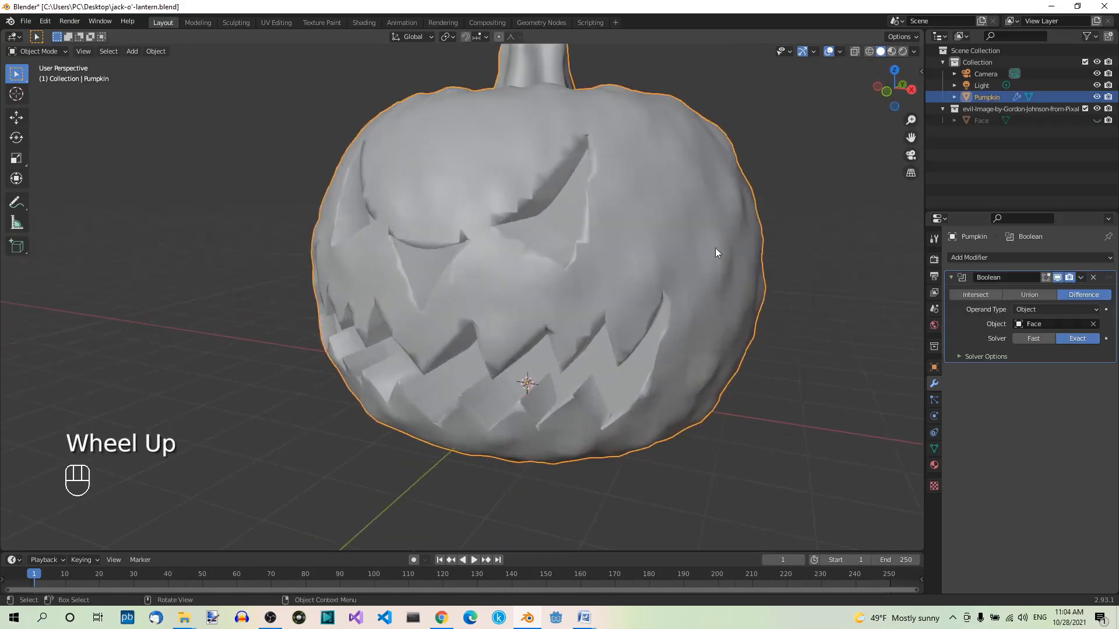
{"action": "left_click", "coordinate": [992, 259]}
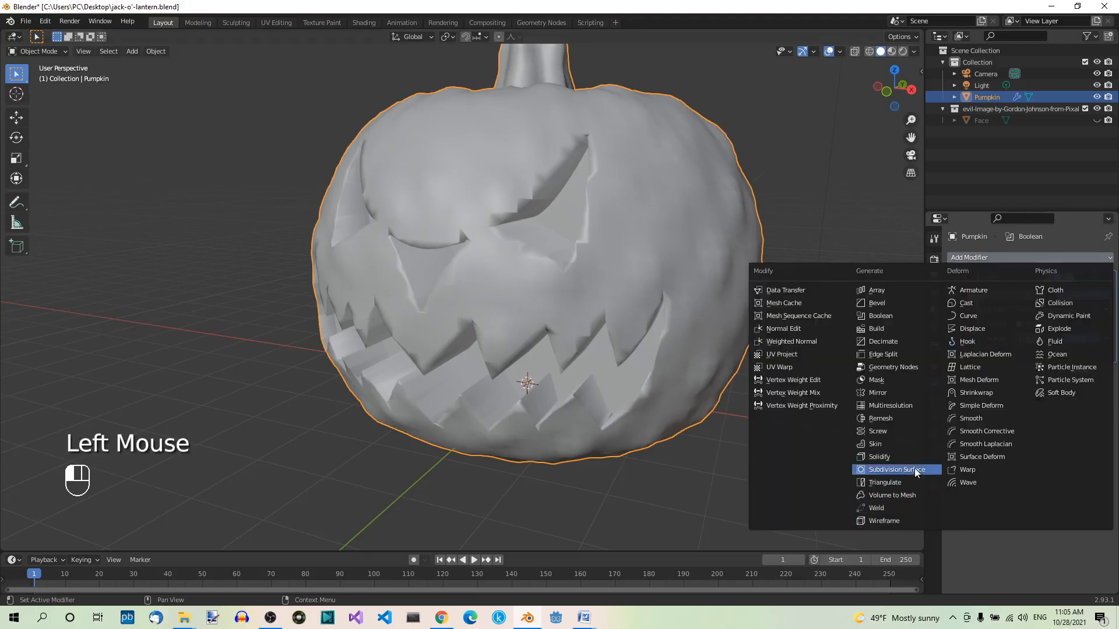
{"action": "left_click", "coordinate": [896, 469]}
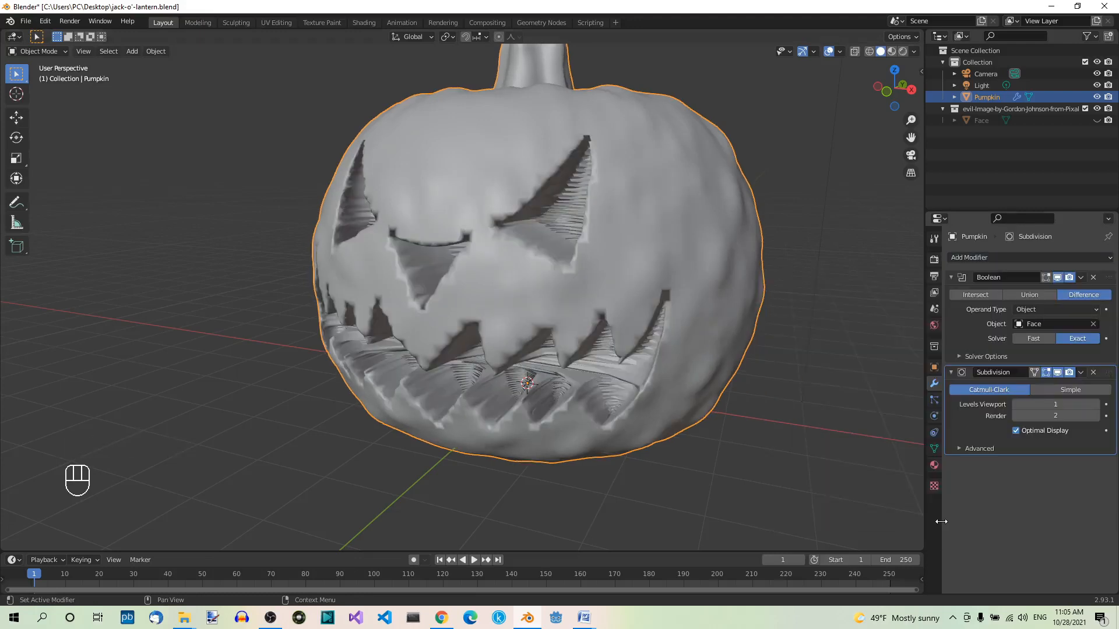
Set the Pumpkin's Subdivision viewport level to 2 and move that modifier above the Boolean in the stack.
{"action": "left_click", "coordinate": [1096, 406]}
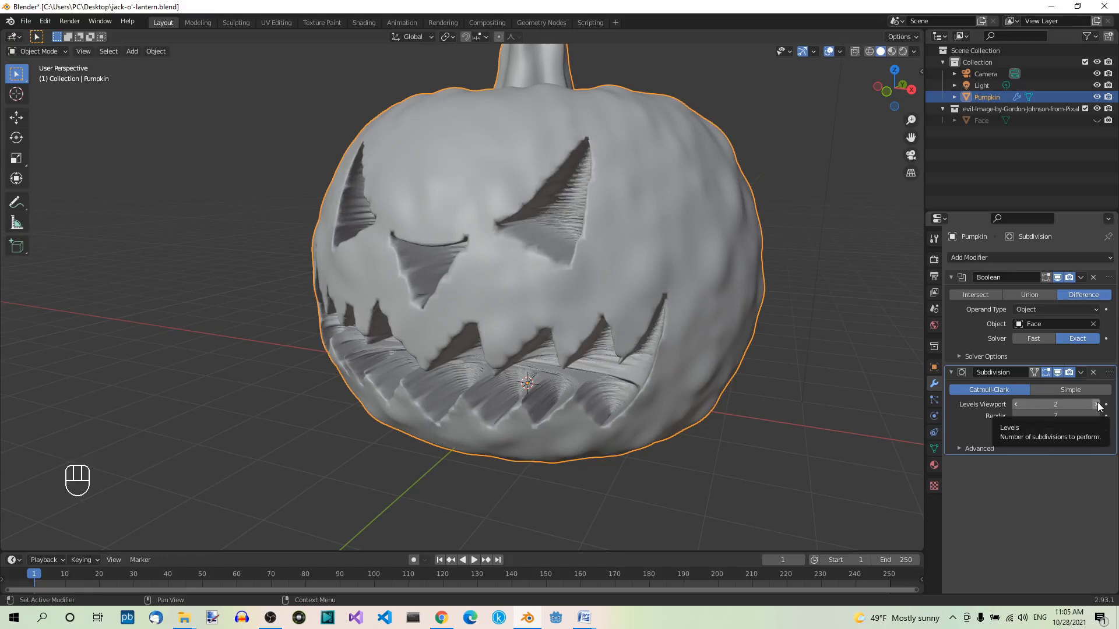
{"action": "left_click", "coordinate": [1109, 376]}
{"action": "left_click_drag", "start_coordinate": [1110, 376], "coordinate": [1107, 272]}
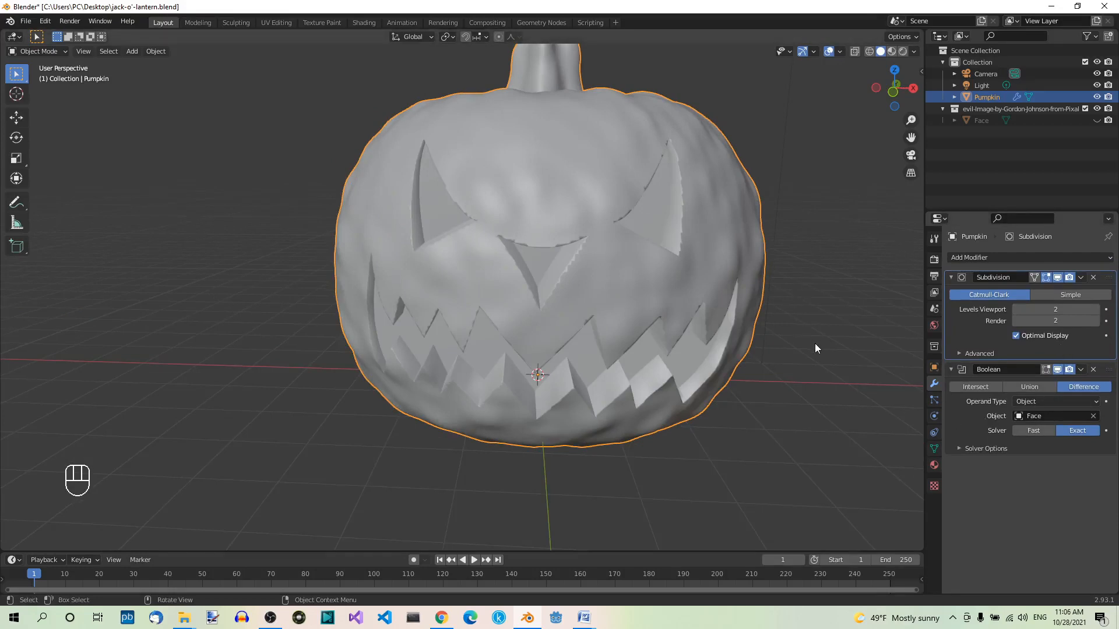
Apply the Pumpkin's Subdivision modifier first and its Boolean modifier second.
{"action": "left_click", "coordinate": [1081, 278]}
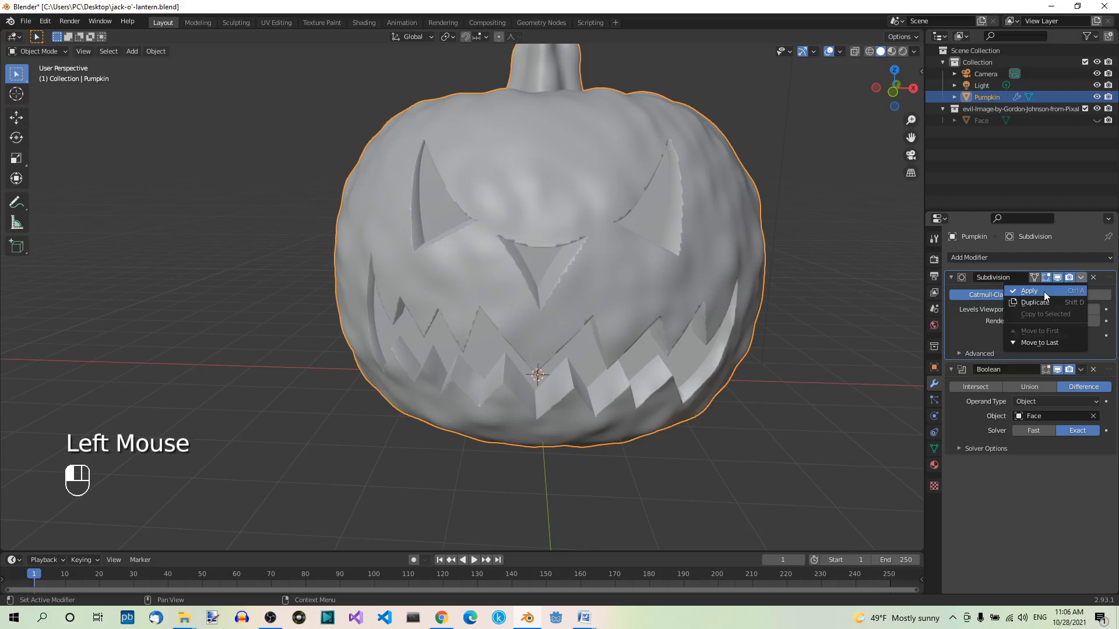
{"action": "left_click", "coordinate": [1043, 291]}
{"action": "left_click", "coordinate": [1079, 278]}
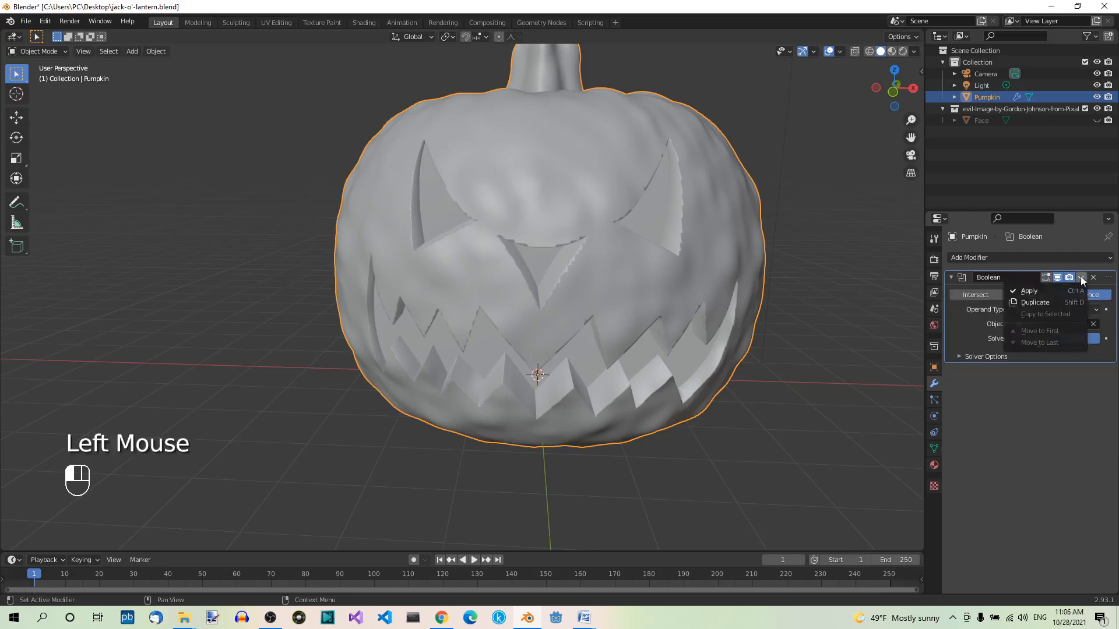
{"action": "left_click", "coordinate": [1033, 294]}
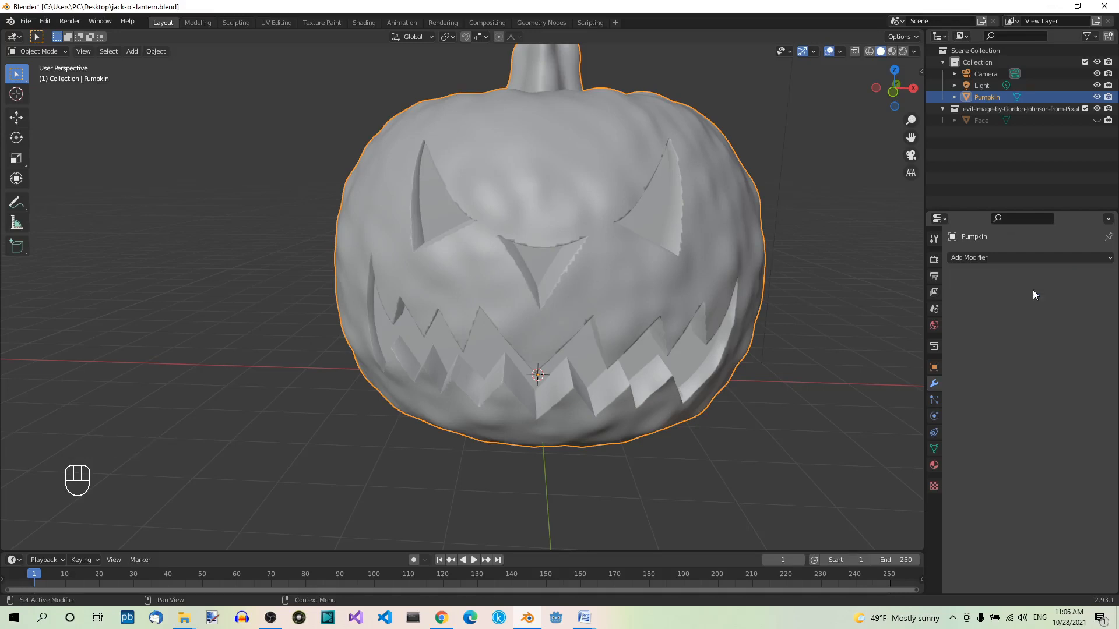
Delete the hidden Face object and the imported SVG collection that held it, and save the file.
{"action": "left_click", "coordinate": [980, 121]}
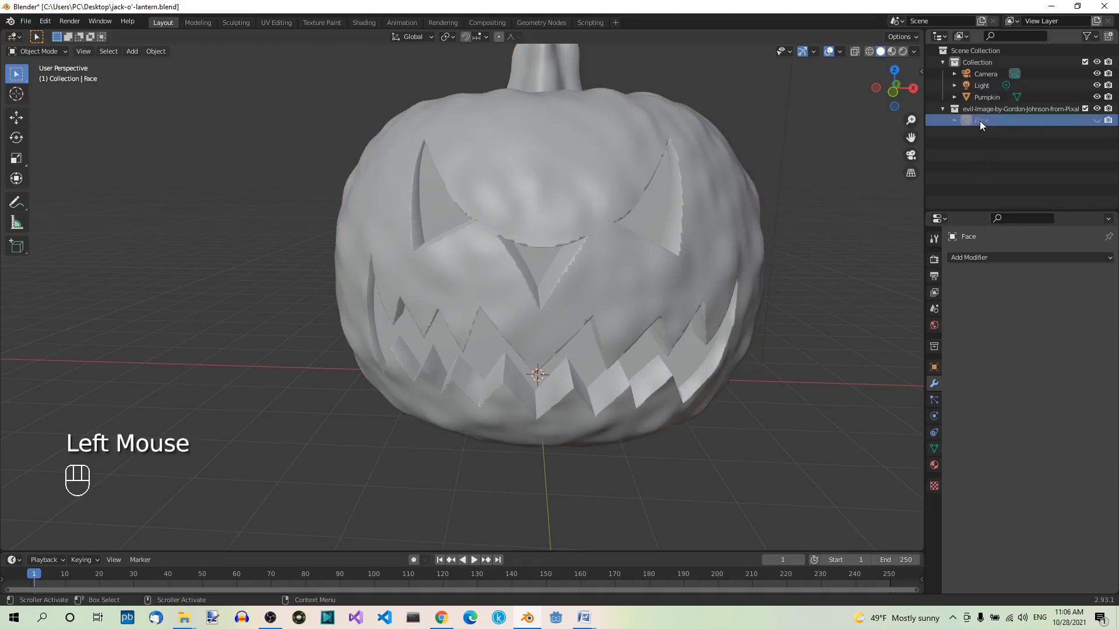
{"action": "right_click", "coordinate": [980, 121]}
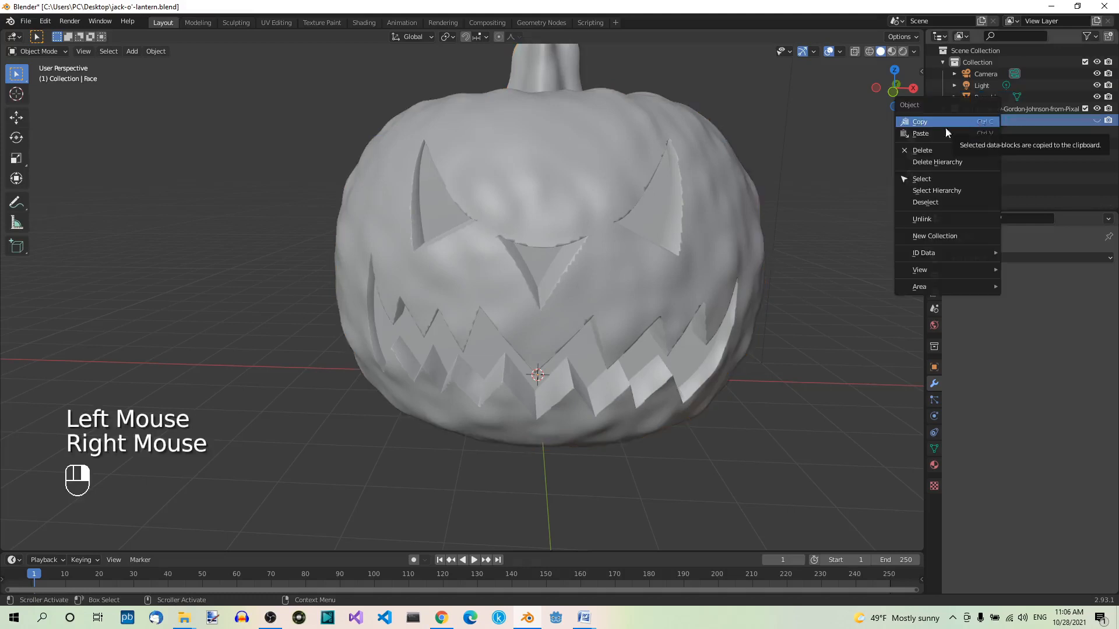
{"action": "left_click", "coordinate": [932, 150]}
{"action": "left_click", "coordinate": [982, 108]}
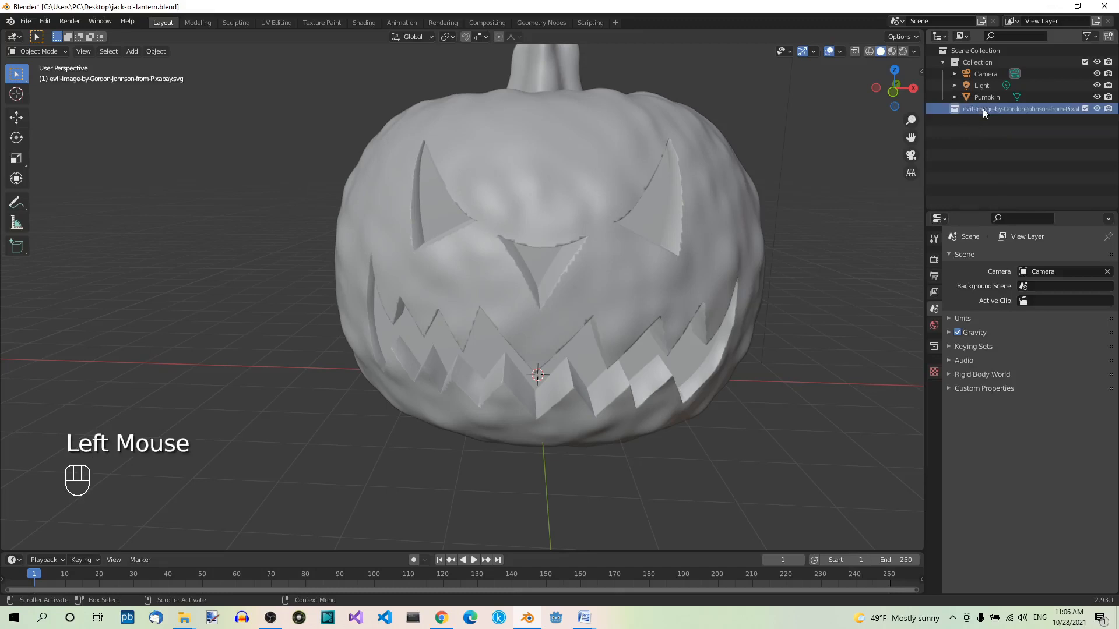
{"action": "right_click", "coordinate": [983, 109]}
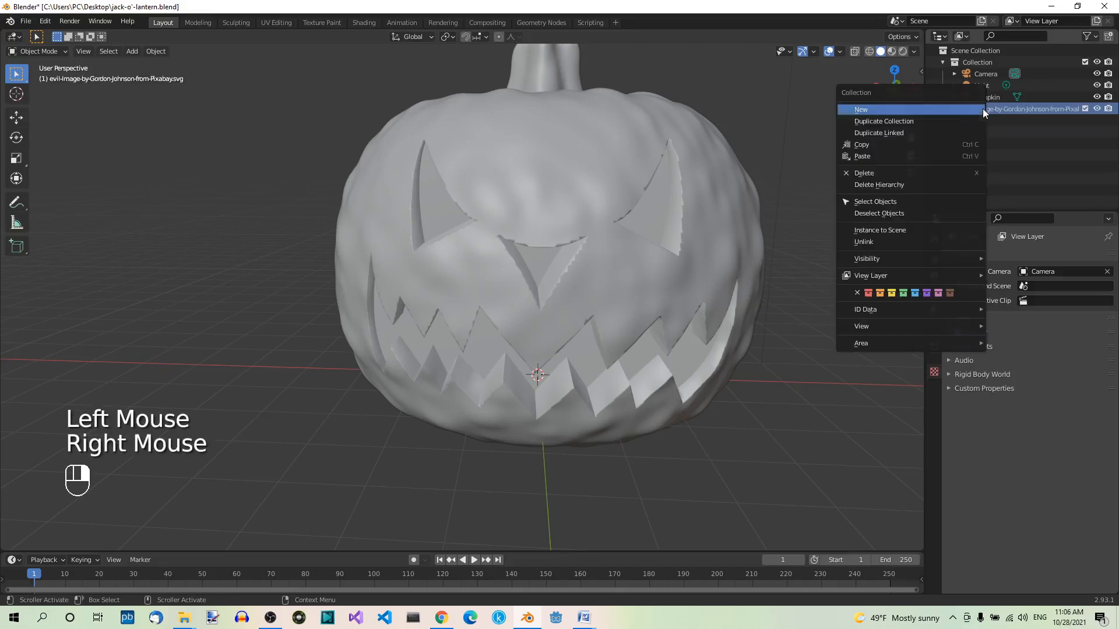
{"action": "left_click", "coordinate": [877, 174]}
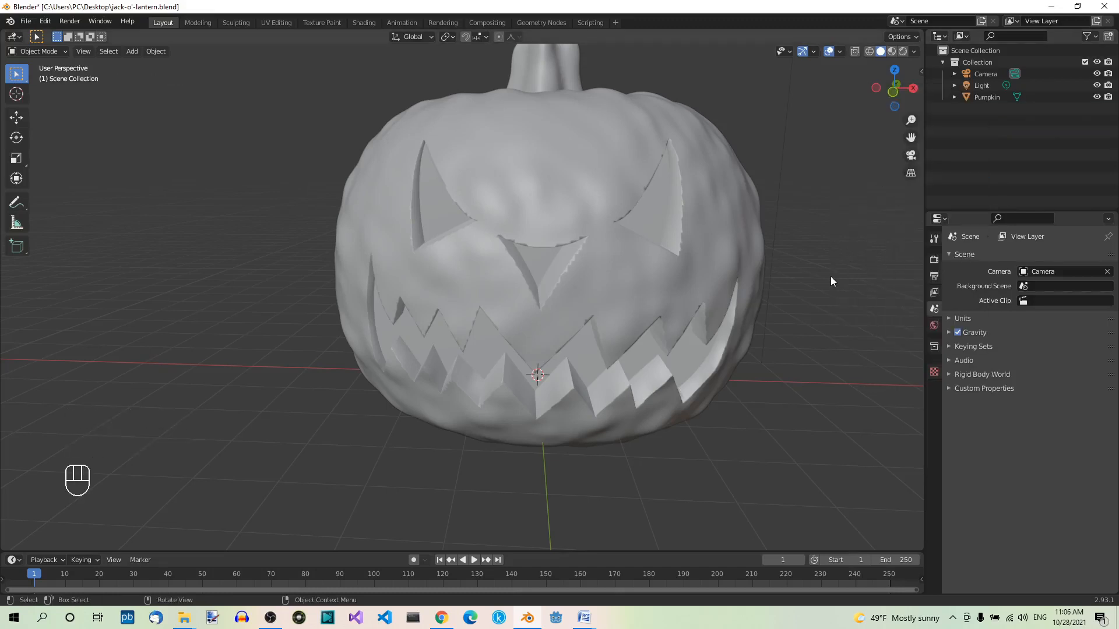
{"action": "key", "text": "ctrl+s"}
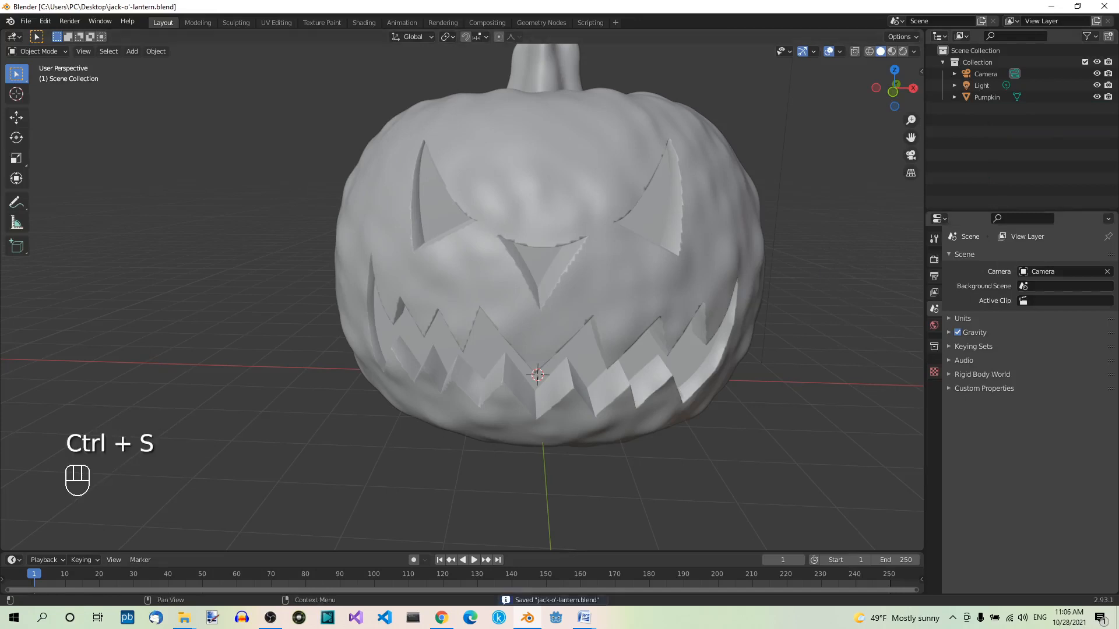
Put the Pumpkin in Edit Mode with Material Preview shading and select only its body's linked mesh, leaving out the stem.
{"action": "middle_click_drag", "start_coordinate": [840, 273], "coordinate": [784, 336]}
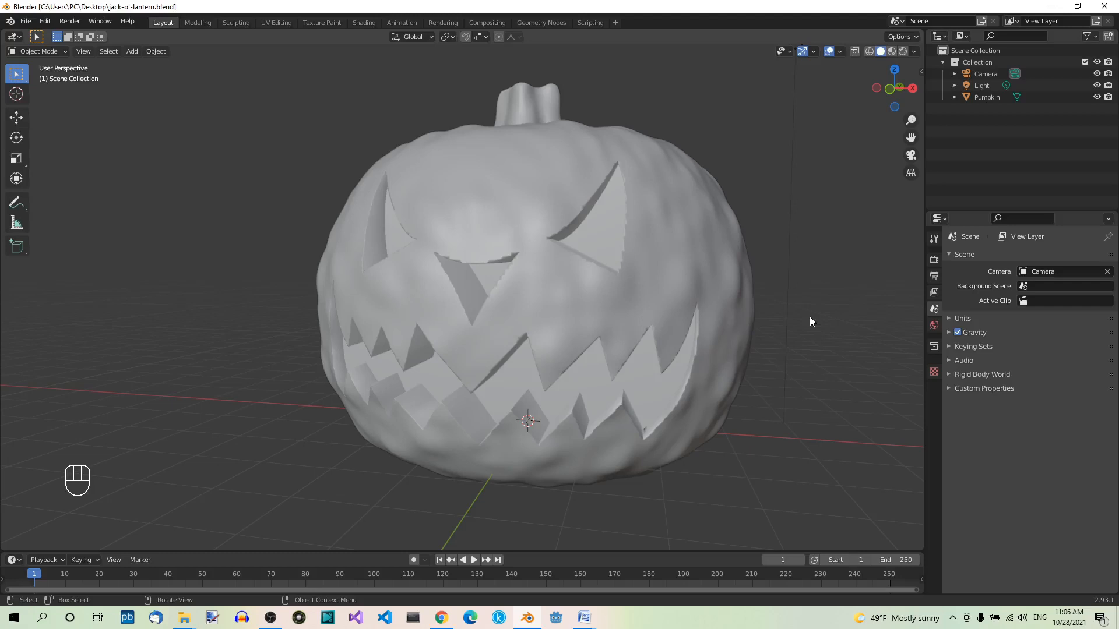
{"action": "left_click", "coordinate": [746, 288]}
{"action": "left_click", "coordinate": [718, 257]}
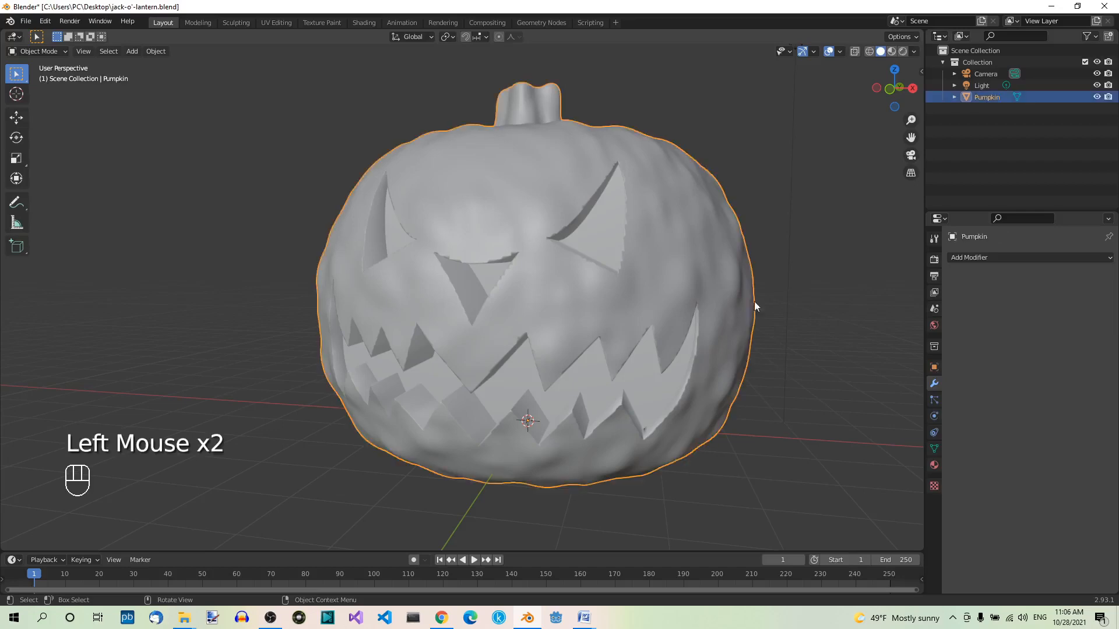
{"action": "key", "text": "Tab"}
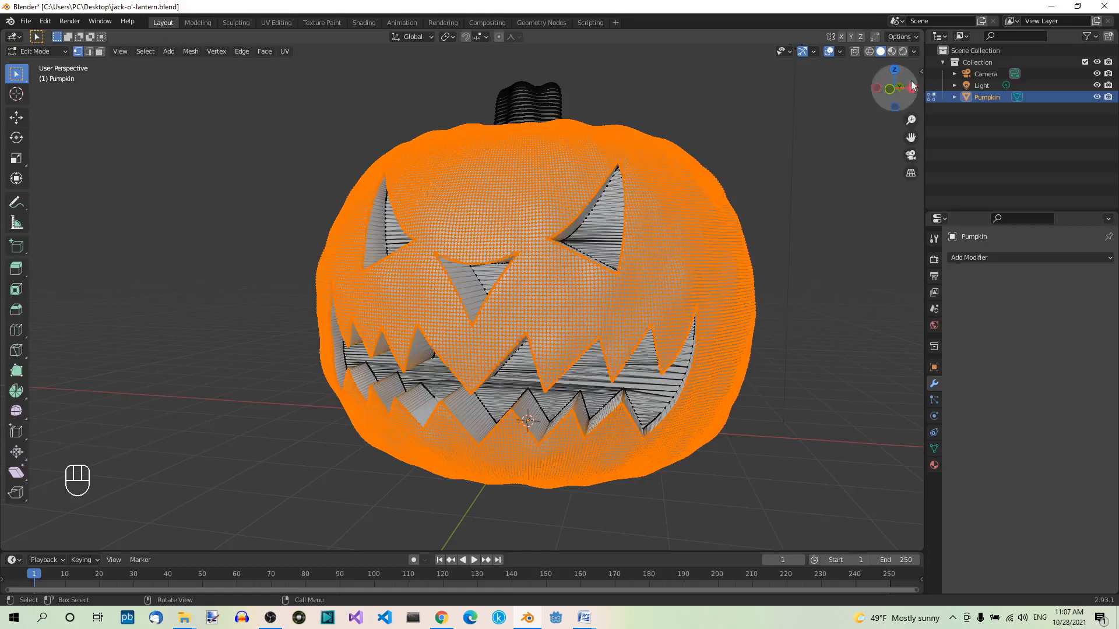
{"action": "left_click", "coordinate": [891, 51]}
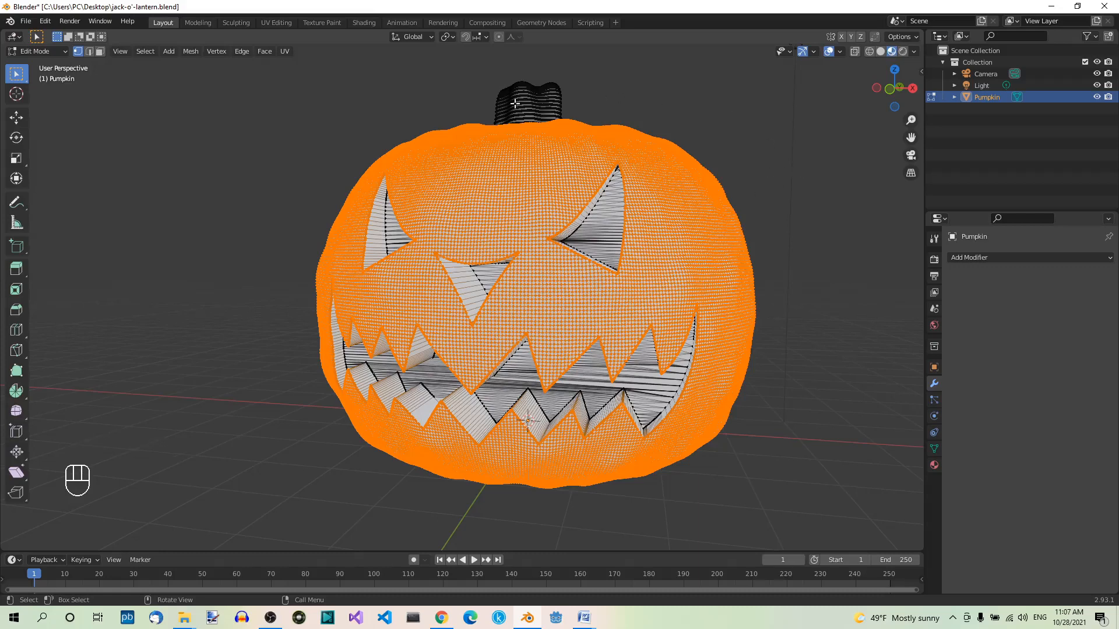
{"action": "key", "text": "a"}
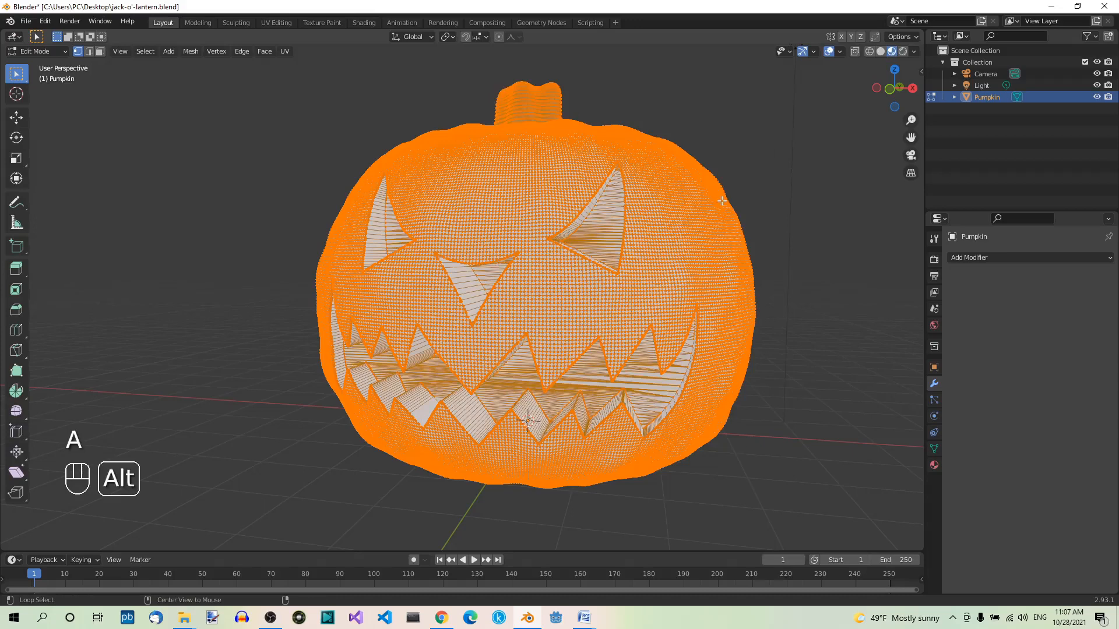
{"action": "key", "text": "alt+a"}
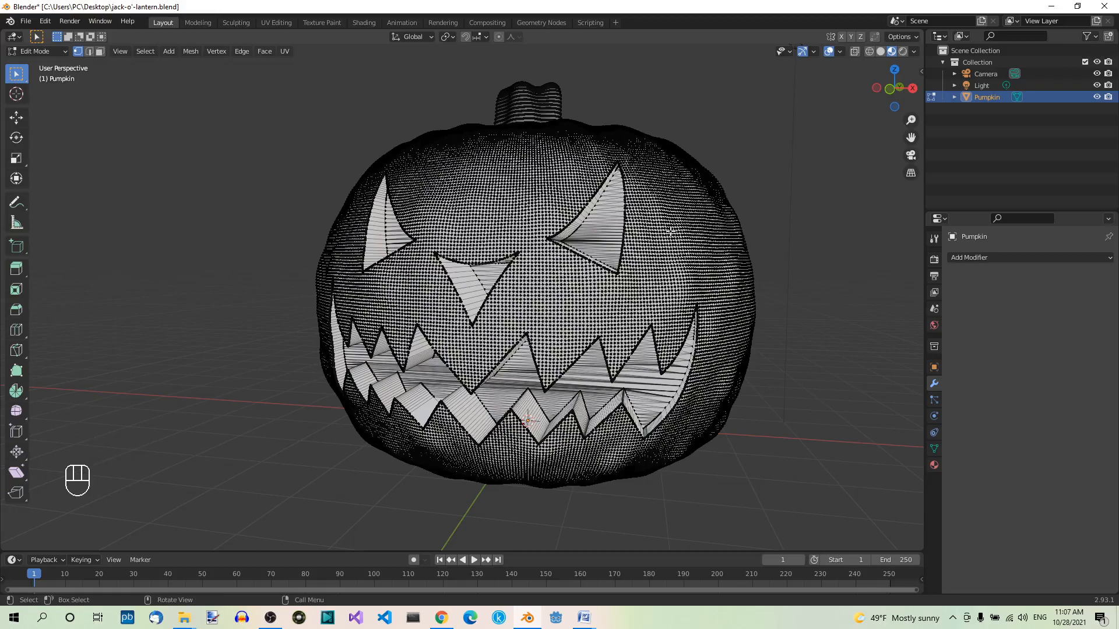
{"action": "key", "text": "l"}
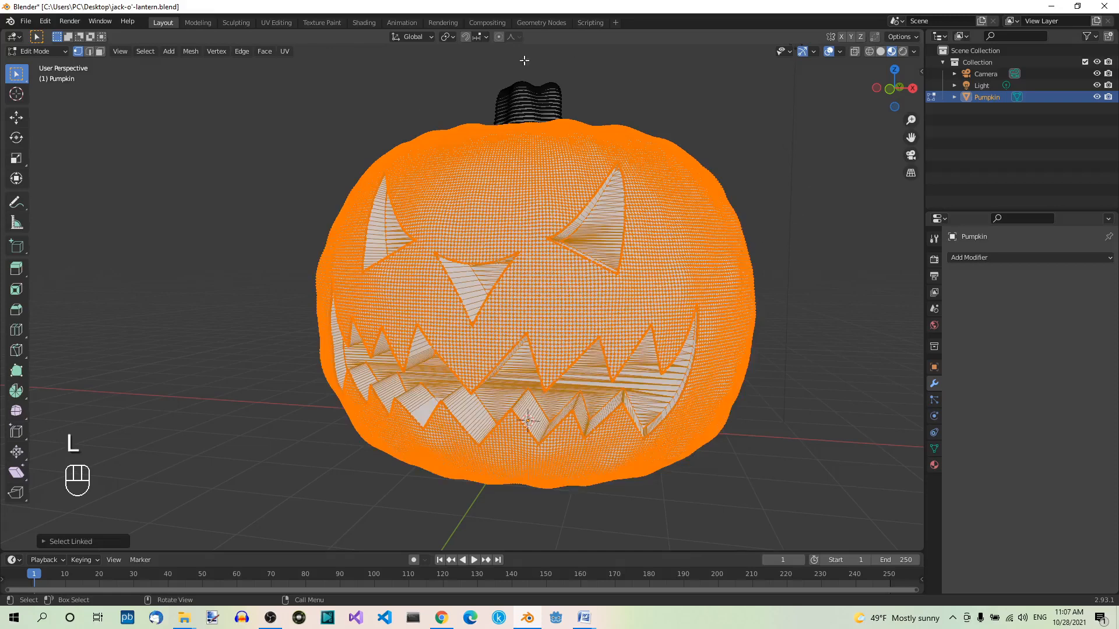
{"action": "middle_click_drag", "start_coordinate": [807, 250], "coordinate": [810, 303]}
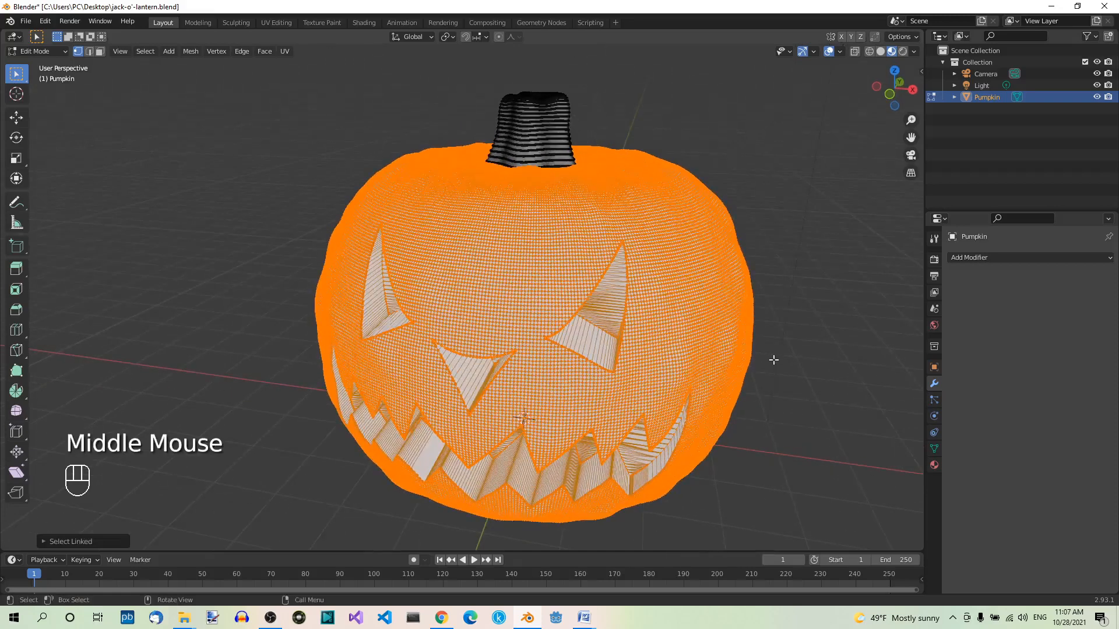
{"action": "middle_click_drag", "start_coordinate": [772, 361], "coordinate": [771, 316]}
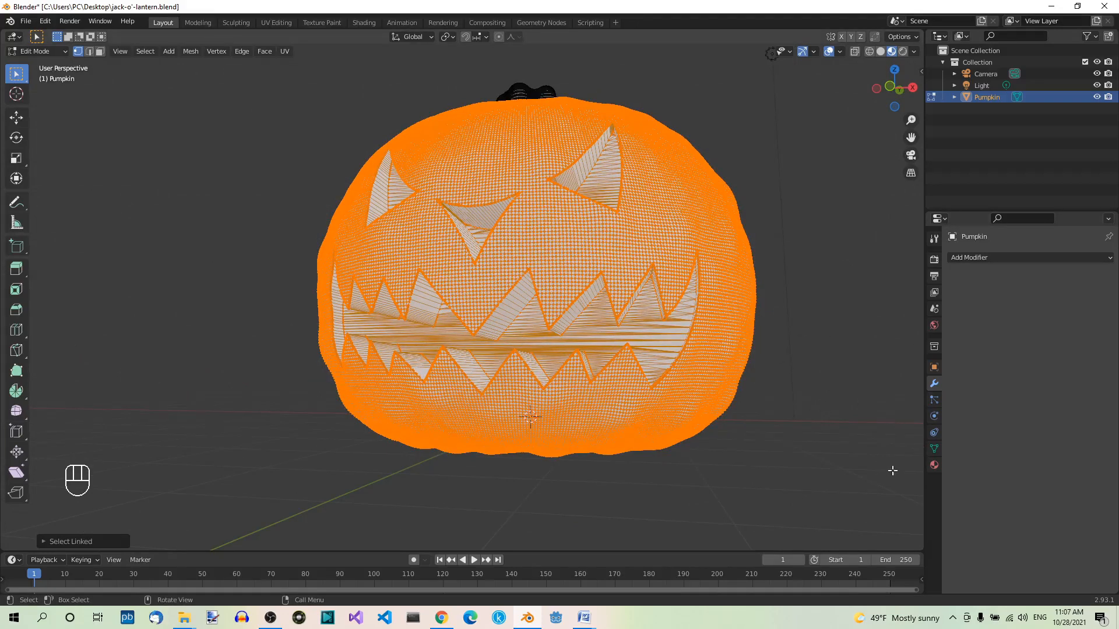
Create a new material on the Pumpkin object and name it pumpkin.
{"action": "left_click", "coordinate": [935, 465]}
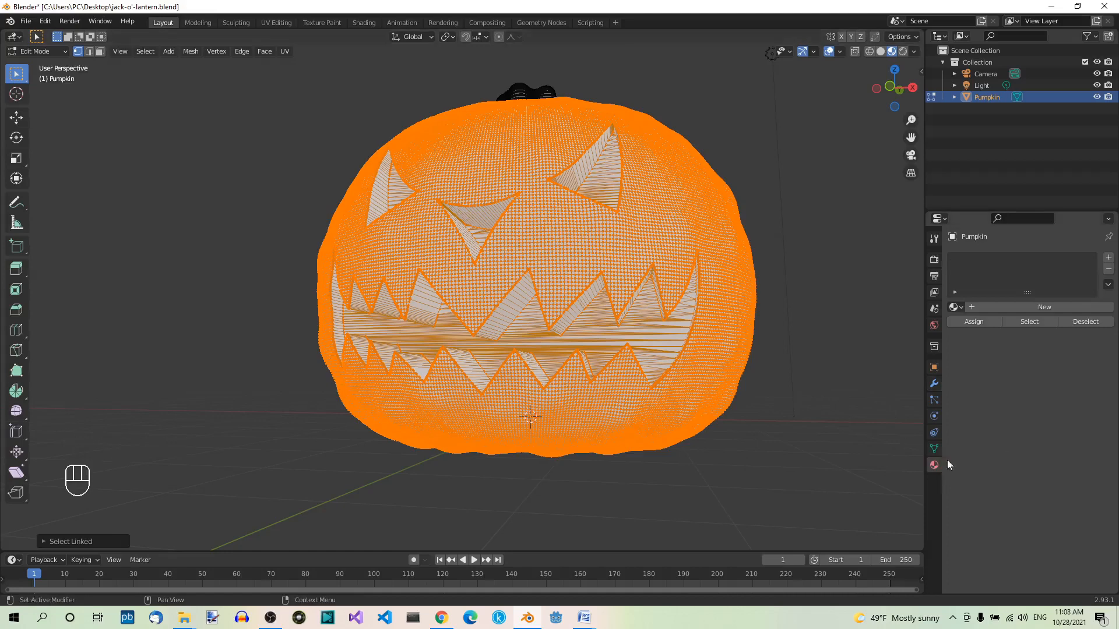
{"action": "left_click", "coordinate": [1034, 307]}
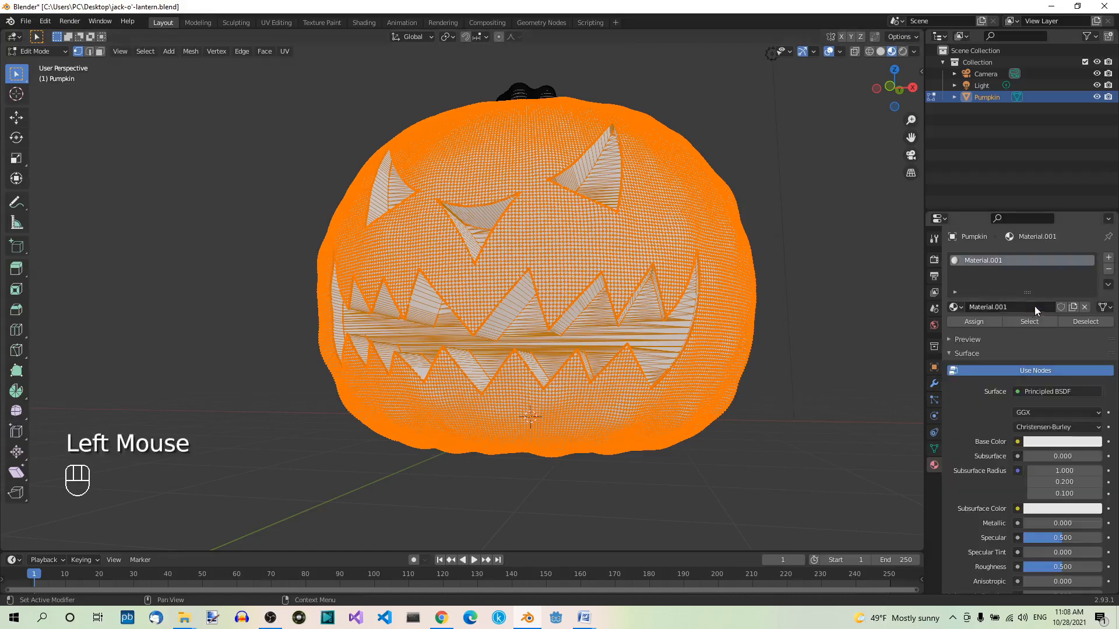
{"action": "double_click", "coordinate": [998, 260]}
{"action": "type", "text": "pumpkin"}
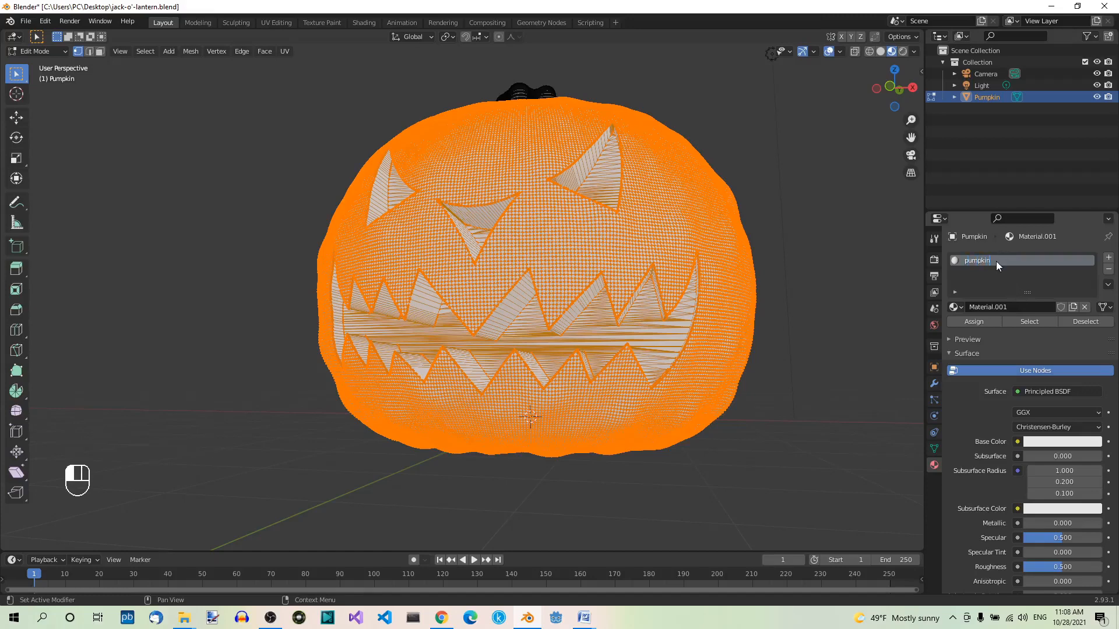
{"action": "key", "text": "Return"}
Set the pumpkin material's base color to hex f27d00 and assign the material to the selected body mesh.
{"action": "left_click", "coordinate": [1052, 441]}
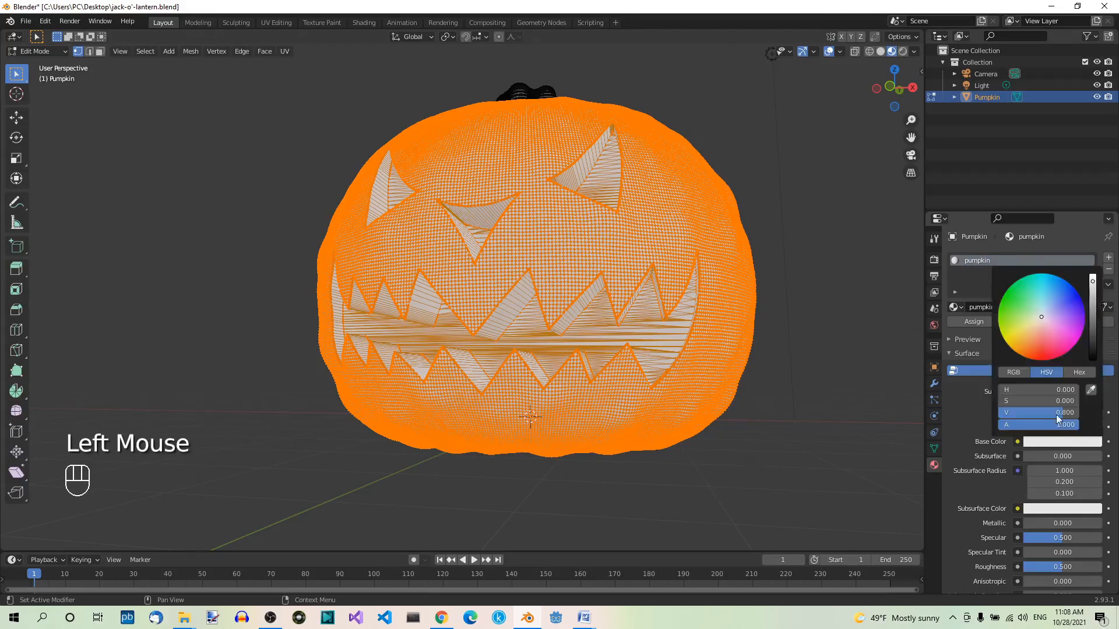
{"action": "left_click", "coordinate": [1083, 372]}
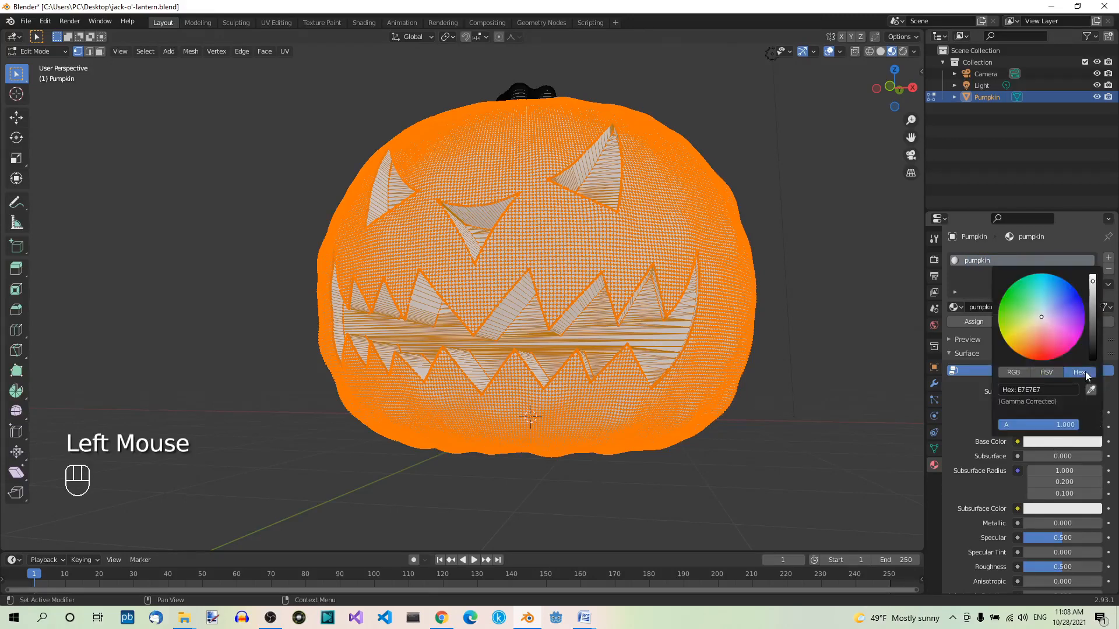
{"action": "left_click", "coordinate": [1055, 386]}
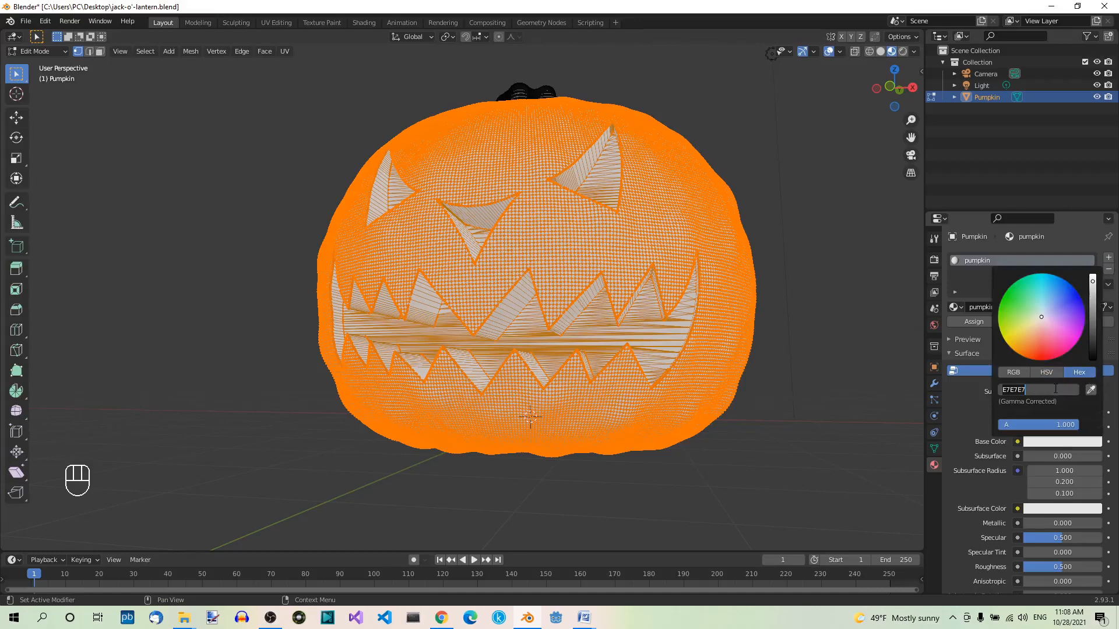
{"action": "type", "text": "f27d00"}
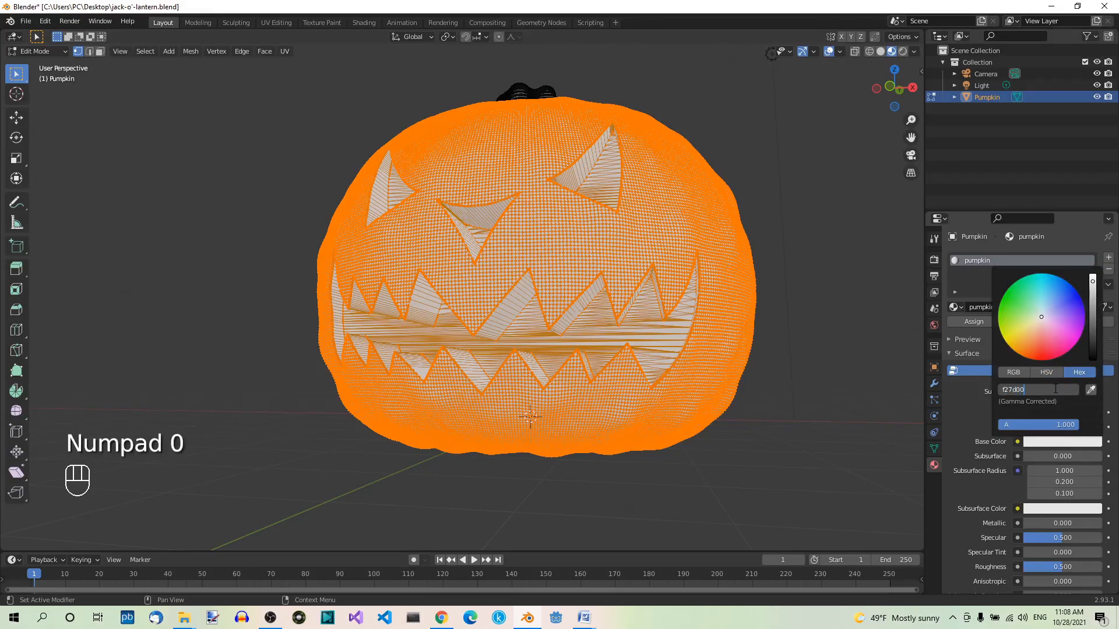
{"action": "key", "text": "Return"}
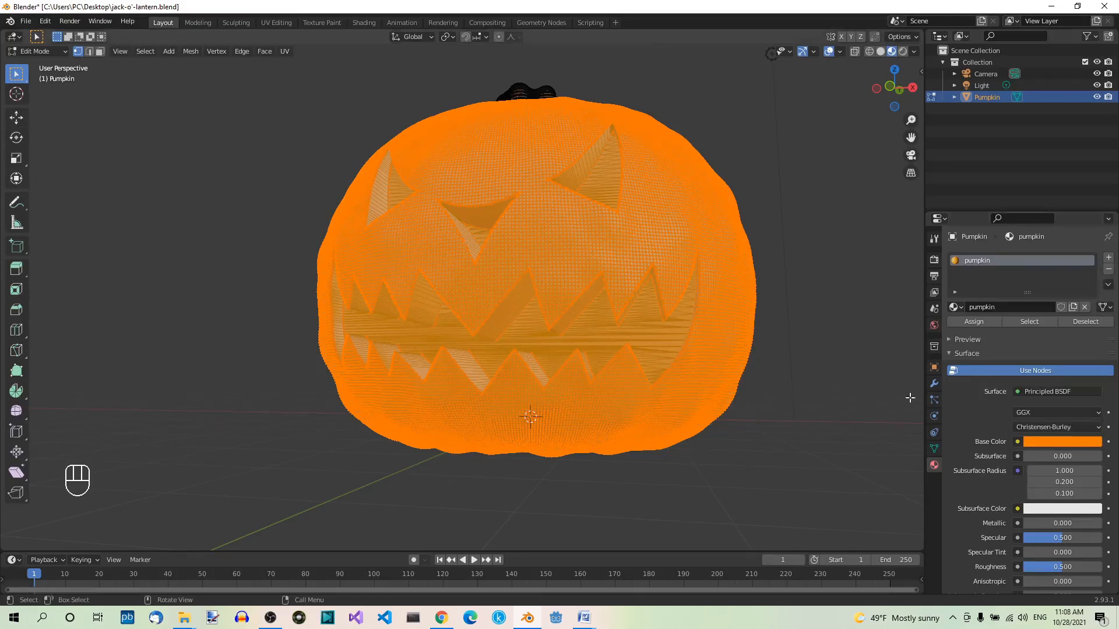
{"action": "left_click", "coordinate": [979, 322]}
Select only the stem's linked mesh and add a second material slot with a new material named stem.
{"action": "key", "text": "alt+a"}
{"action": "middle_click_drag", "start_coordinate": [759, 225], "coordinate": [747, 196], "text": "alt"}
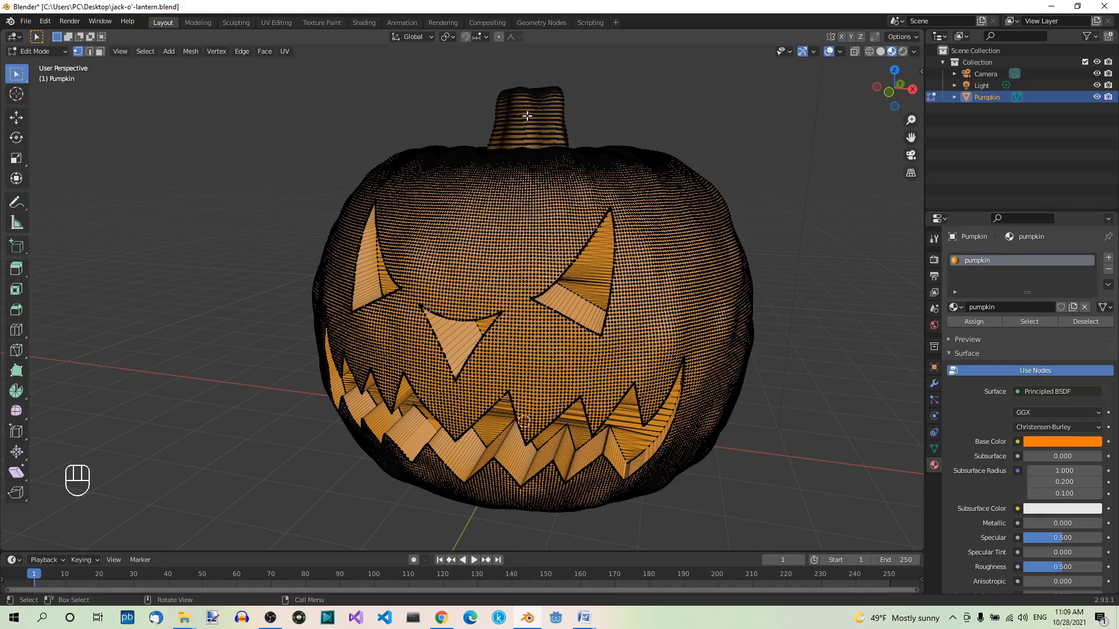
{"action": "key", "text": "l"}
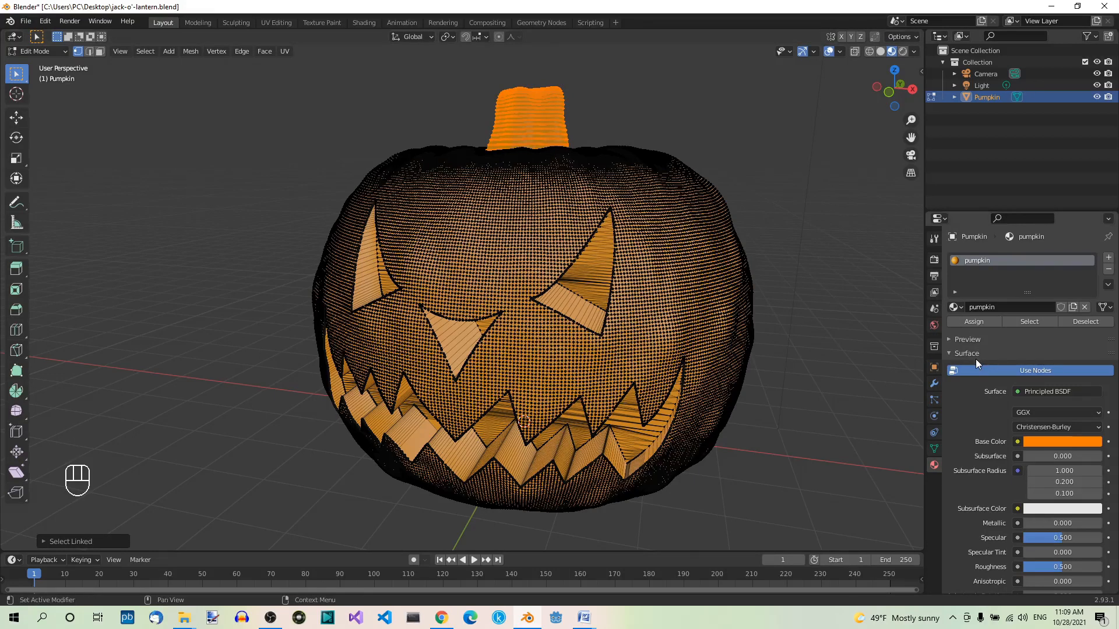
{"action": "left_click", "coordinate": [1107, 260]}
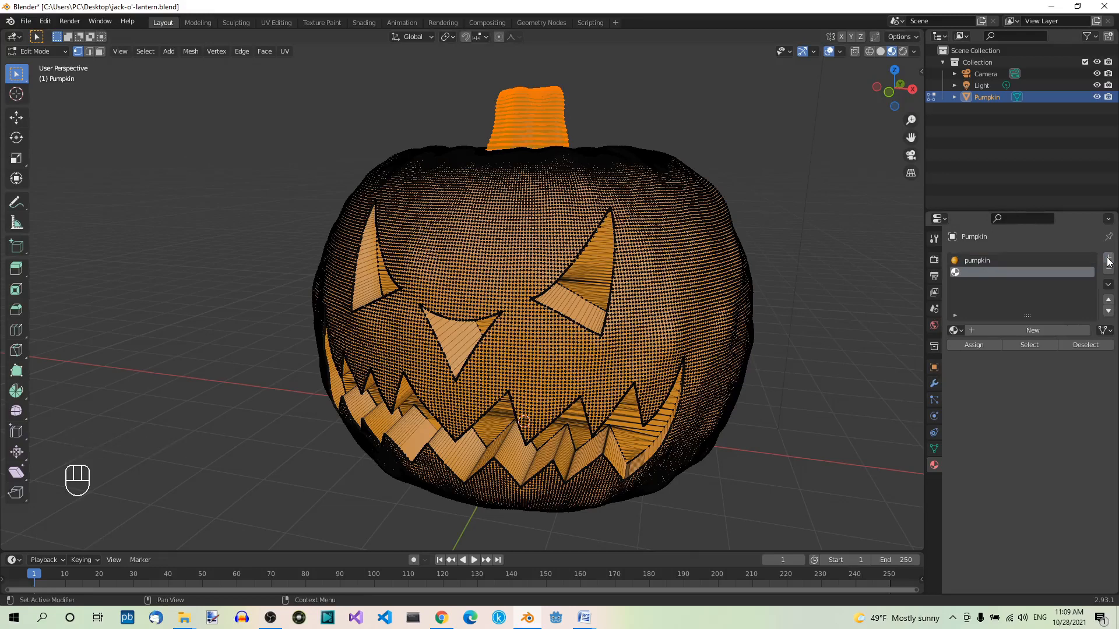
{"action": "left_click", "coordinate": [1042, 332]}
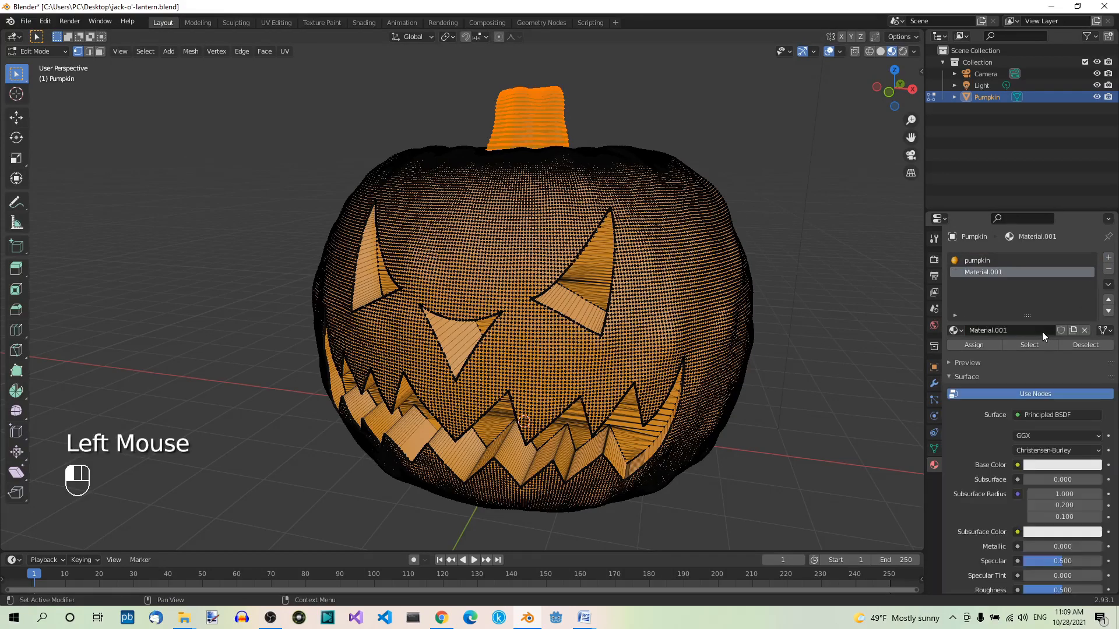
{"action": "double_click", "coordinate": [1004, 272]}
{"action": "type", "text": "stem"}
{"action": "key", "text": "Return"}
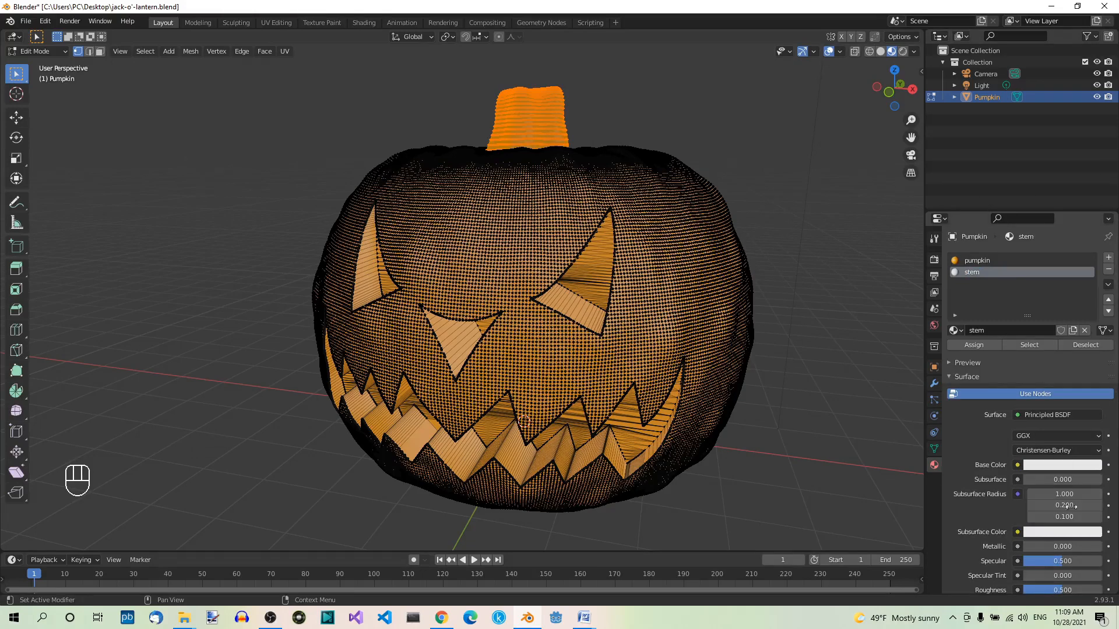
Set the stem material's base color to hex 493300, assign it to the selected stem mesh, and return to Object Mode.
{"action": "left_click", "coordinate": [1068, 466]}
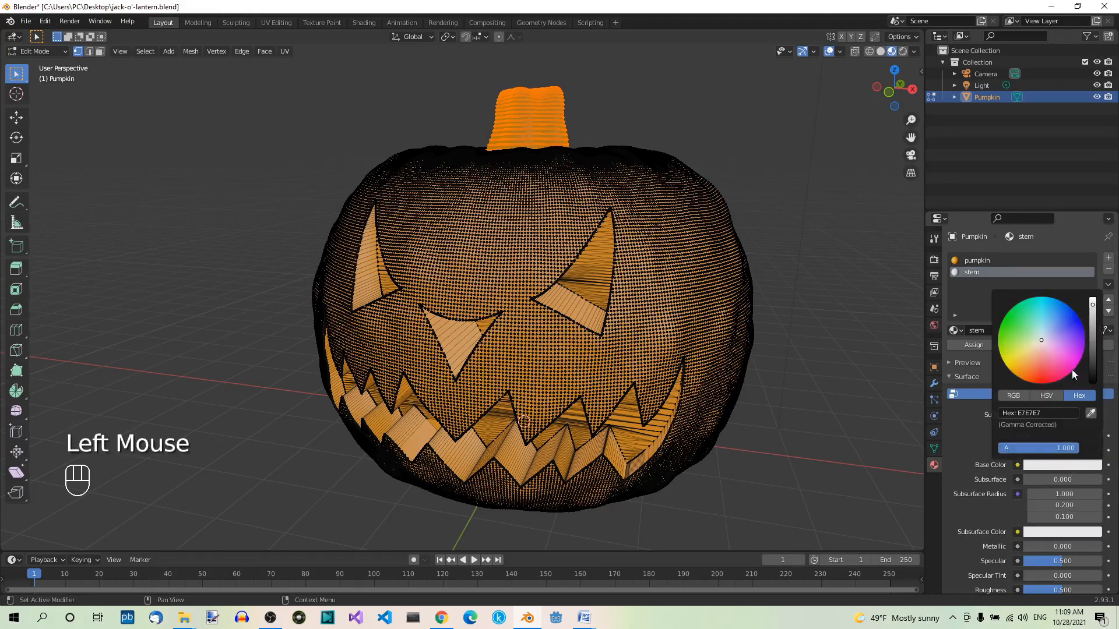
{"action": "left_click", "coordinate": [1047, 412]}
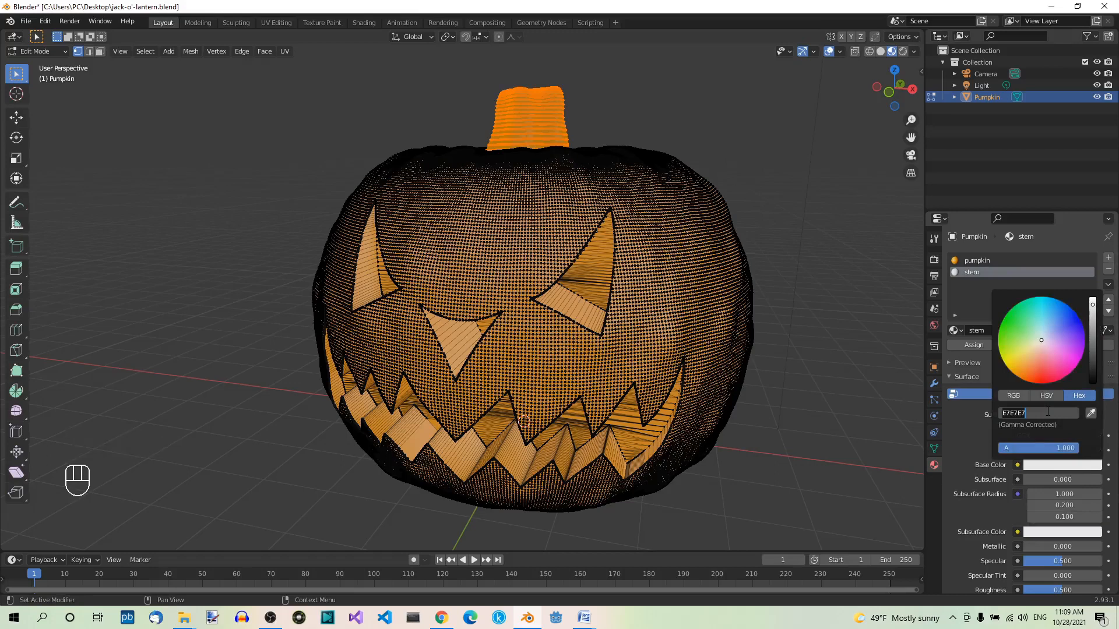
{"action": "type", "text": "493300"}
{"action": "key", "text": "Return"}
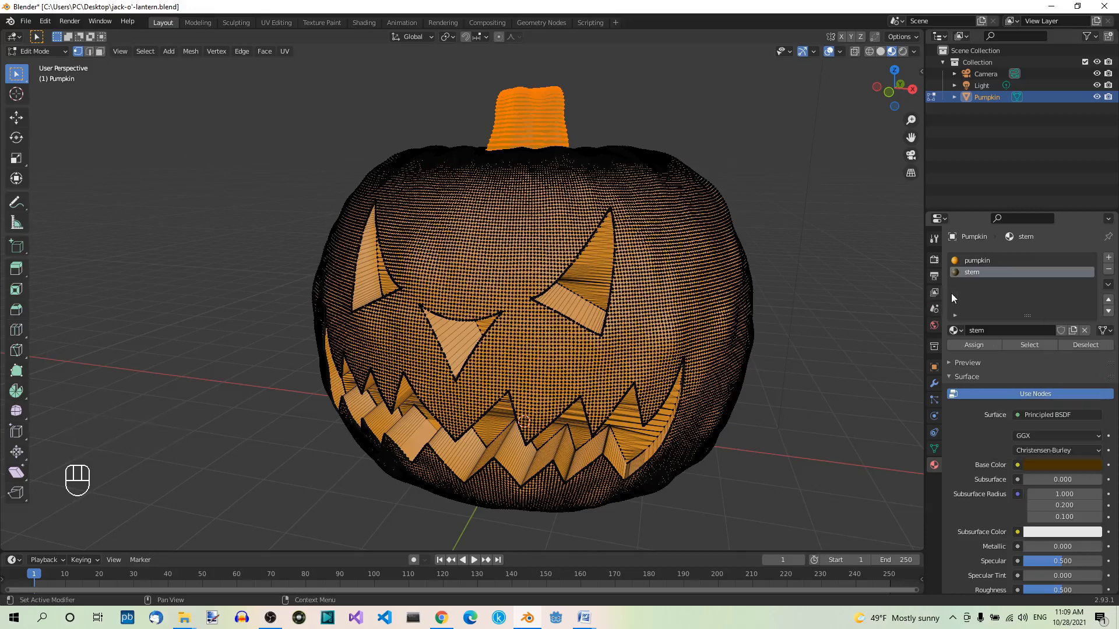
{"action": "left_click", "coordinate": [968, 345]}
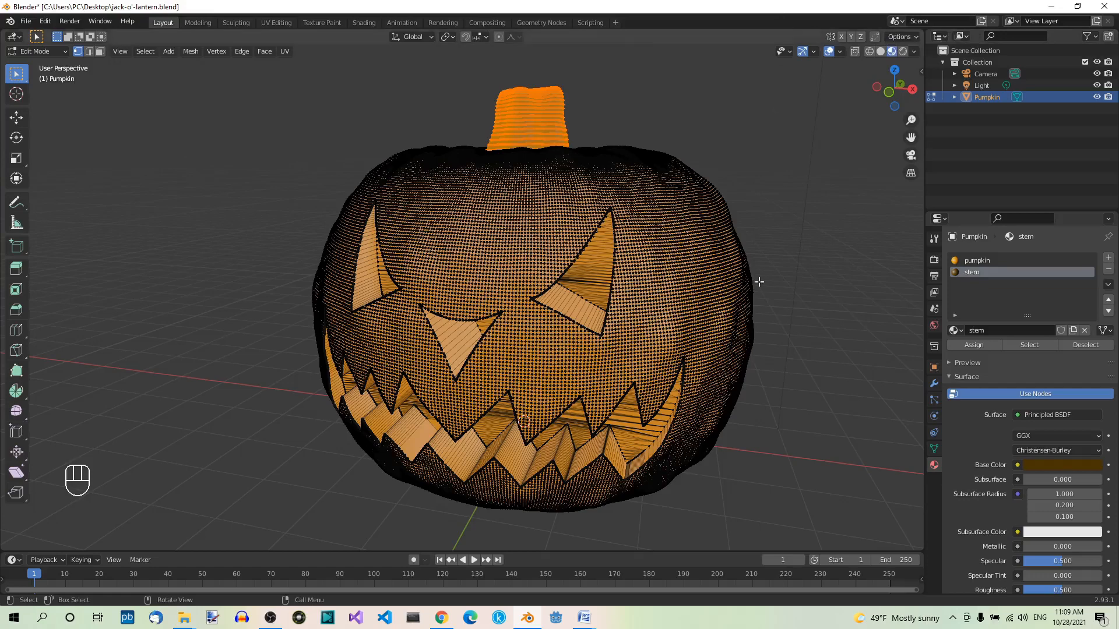
{"action": "key", "text": "Tab"}
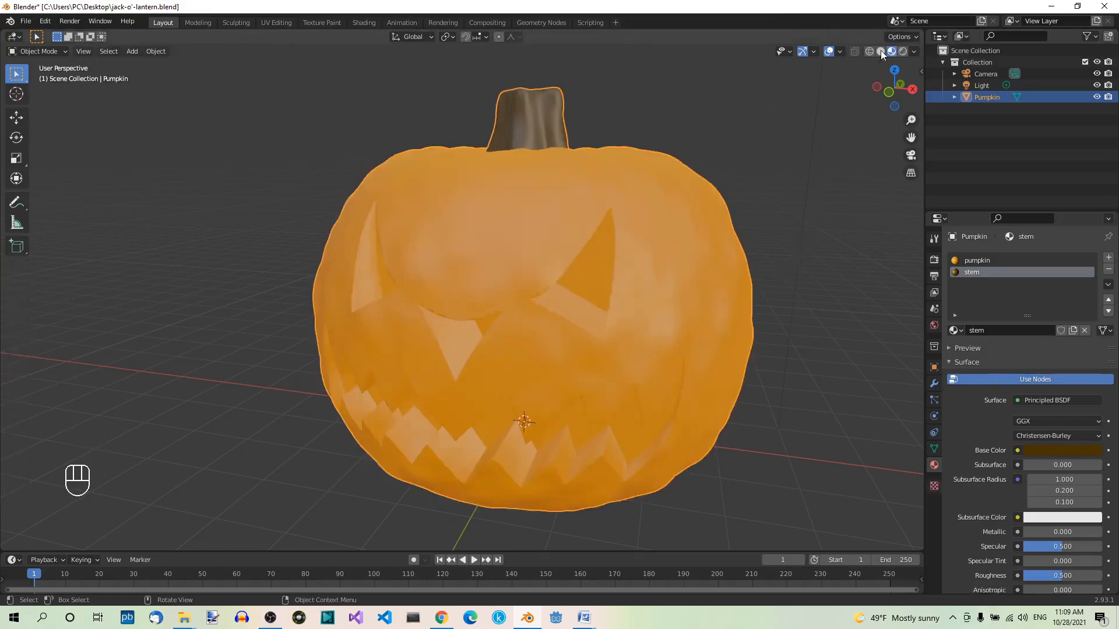
Raise the stem material's roughness to 1.000.
{"action": "mouse_move", "coordinate": [770, 284]}
{"action": "middle_mouse_down"}
{"action": "mouse_move", "coordinate": [764, 264]}
{"action": "mouse_move", "coordinate": [777, 282]}
{"action": "middle_mouse_up"}
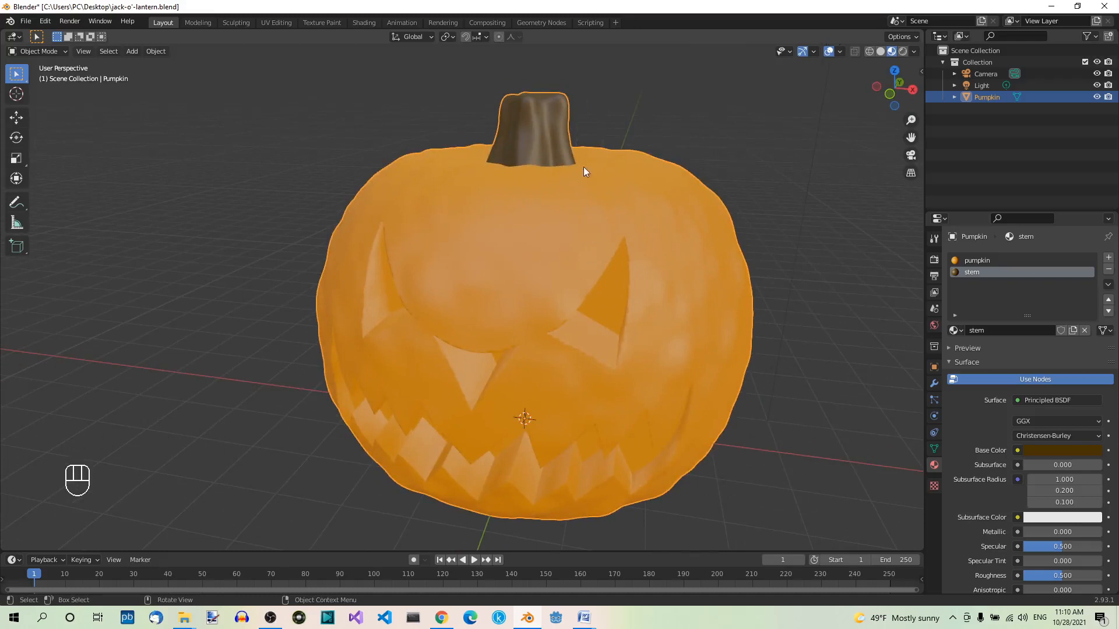
{"action": "scroll", "coordinate": [585, 169], "scroll_direction": "up", "scroll_amount": 2}
{"action": "middle_click_drag", "start_coordinate": [722, 135], "coordinate": [704, 212], "text": "shift"}
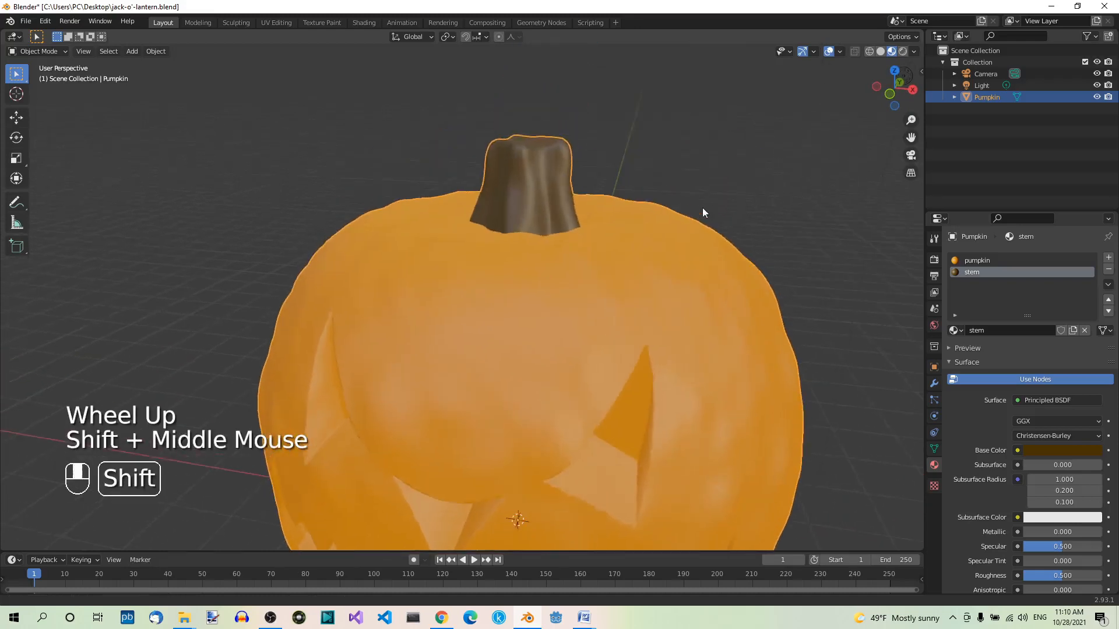
{"action": "scroll", "coordinate": [654, 187], "scroll_direction": "up", "scroll_amount": 2}
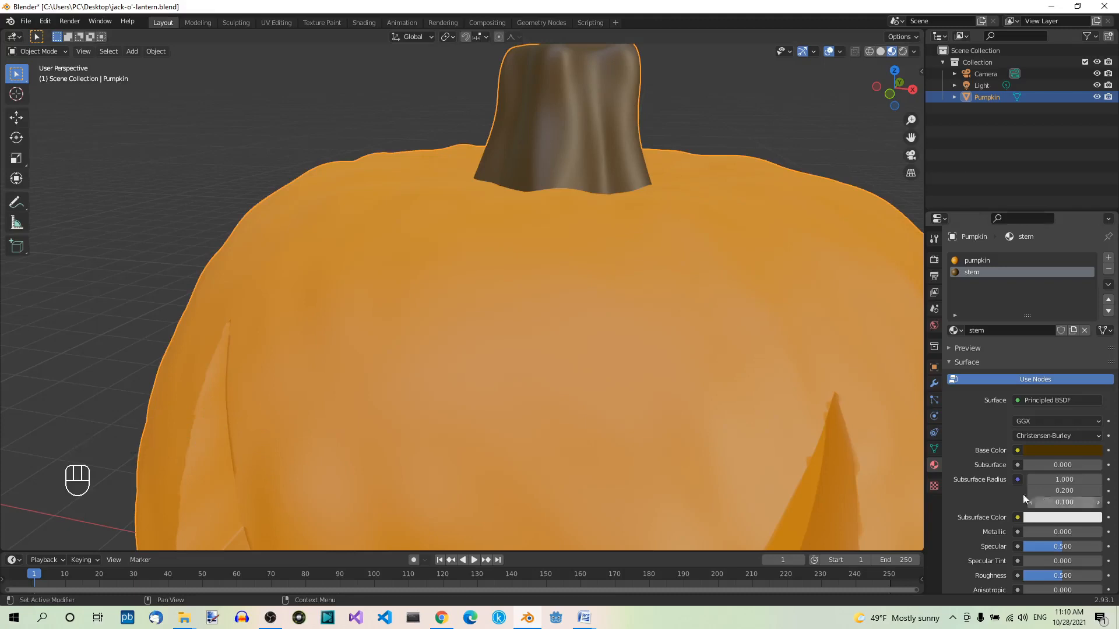
{"action": "left_click_drag", "start_coordinate": [1027, 576], "coordinate": [1103, 576]}
{"action": "scroll", "coordinate": [624, 158], "scroll_direction": "down", "scroll_amount": 2}
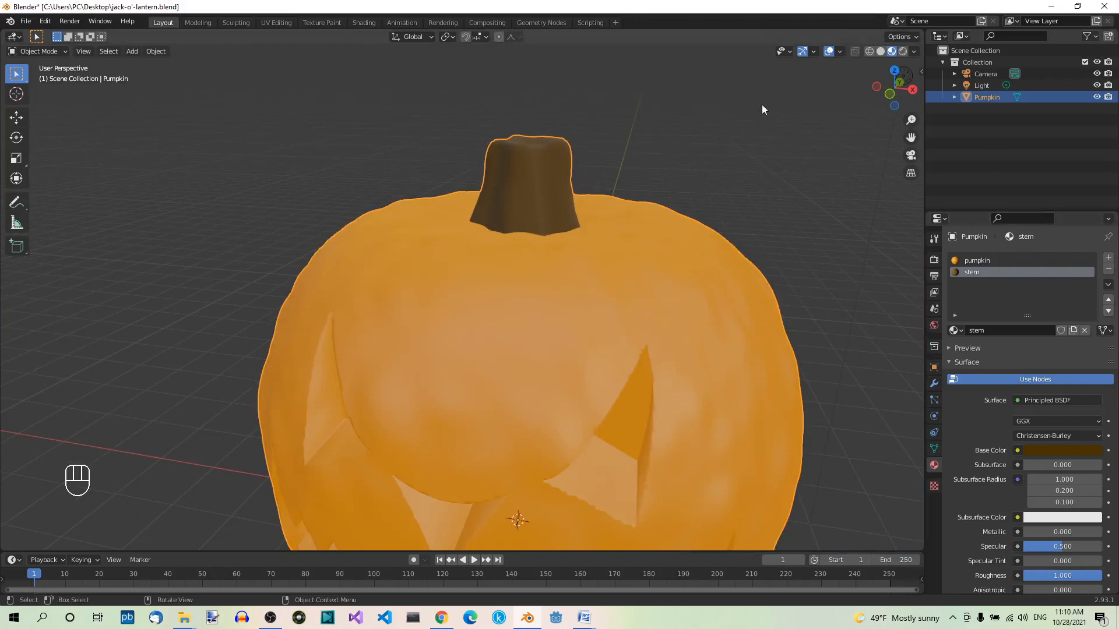
{"action": "double_click", "coordinate": [801, 307]}
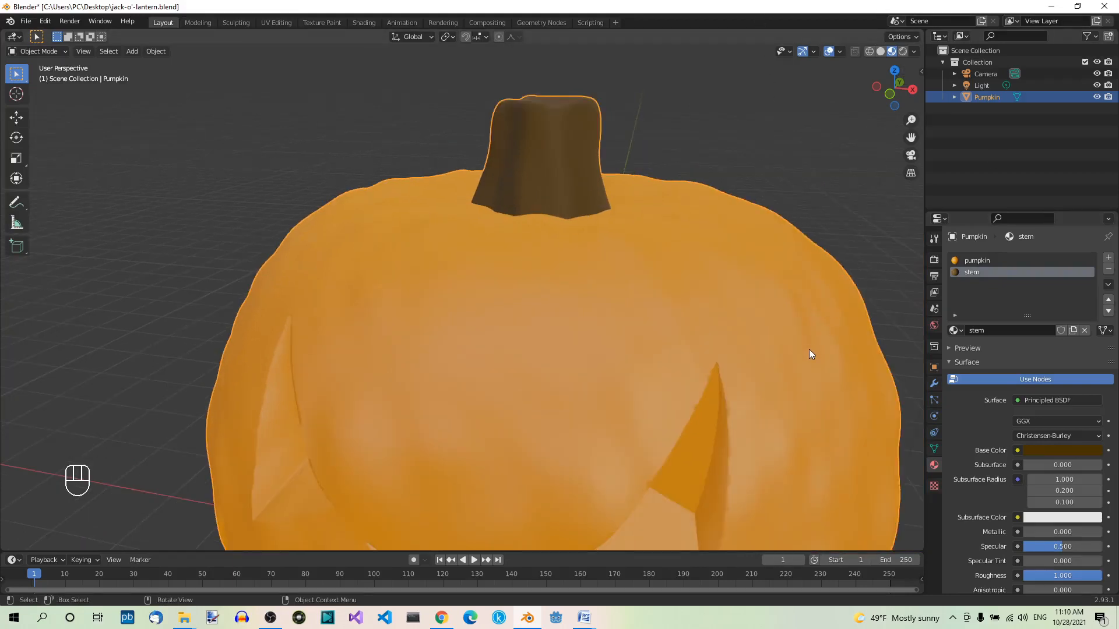
{"action": "scroll", "coordinate": [808, 349], "scroll_direction": "down", "scroll_amount": 2}
{"action": "mouse_move", "coordinate": [810, 350]}
{"action": "middle_mouse_down"}
{"action": "mouse_move", "coordinate": [812, 364]}
{"action": "mouse_move", "coordinate": [839, 344]}
{"action": "middle_mouse_up"}
Edit the Pumpkin in Solid shading with face selection and select one flat back face inside the left-hand eye hole.
{"action": "left_click", "coordinate": [881, 53]}
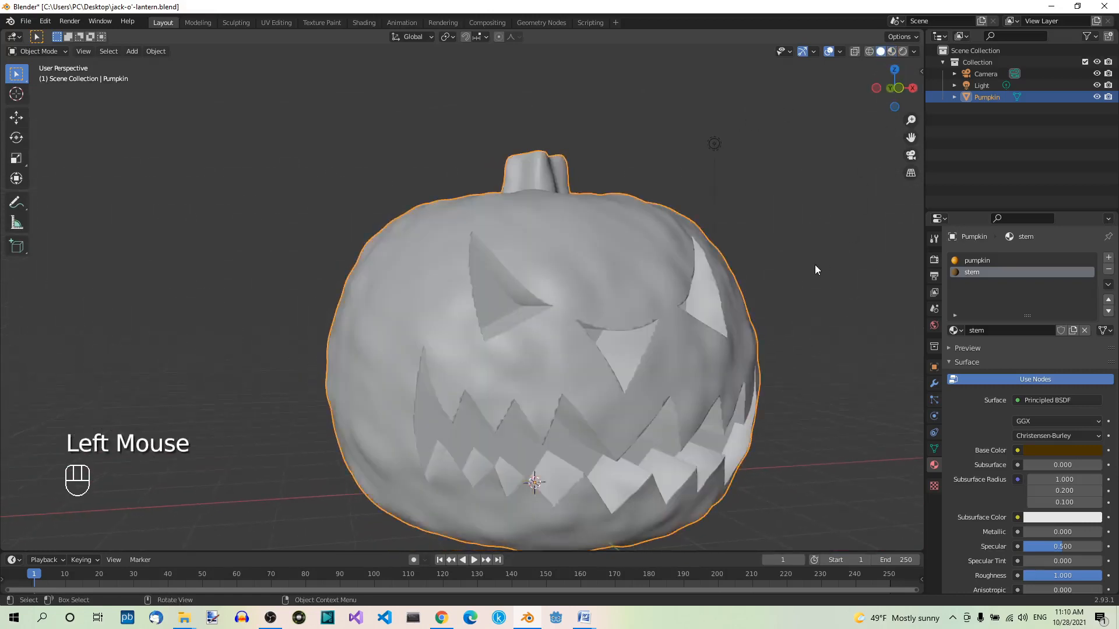
{"action": "scroll", "coordinate": [816, 269], "scroll_direction": "up", "scroll_amount": 1}
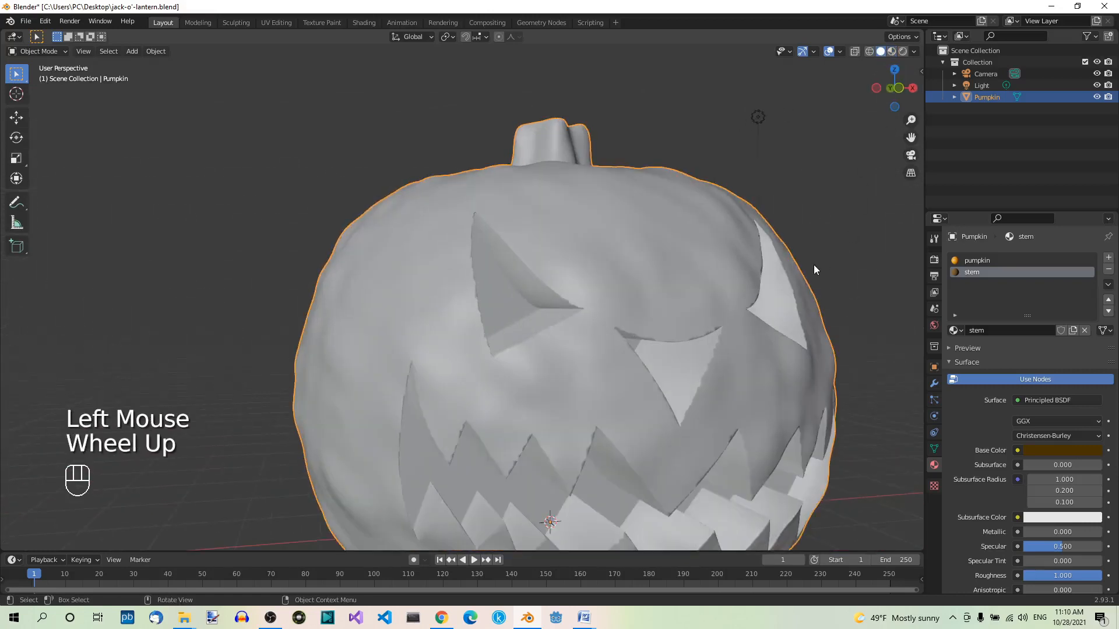
{"action": "key", "text": "Tab"}
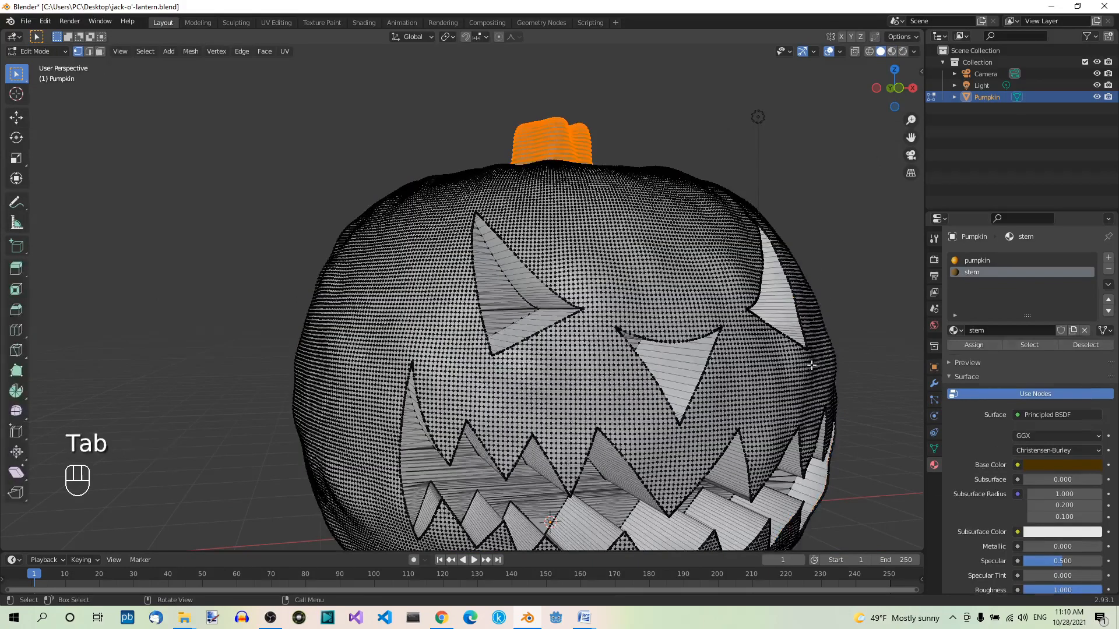
{"action": "middle_click_drag", "start_coordinate": [861, 344], "coordinate": [813, 332], "text": "shift"}
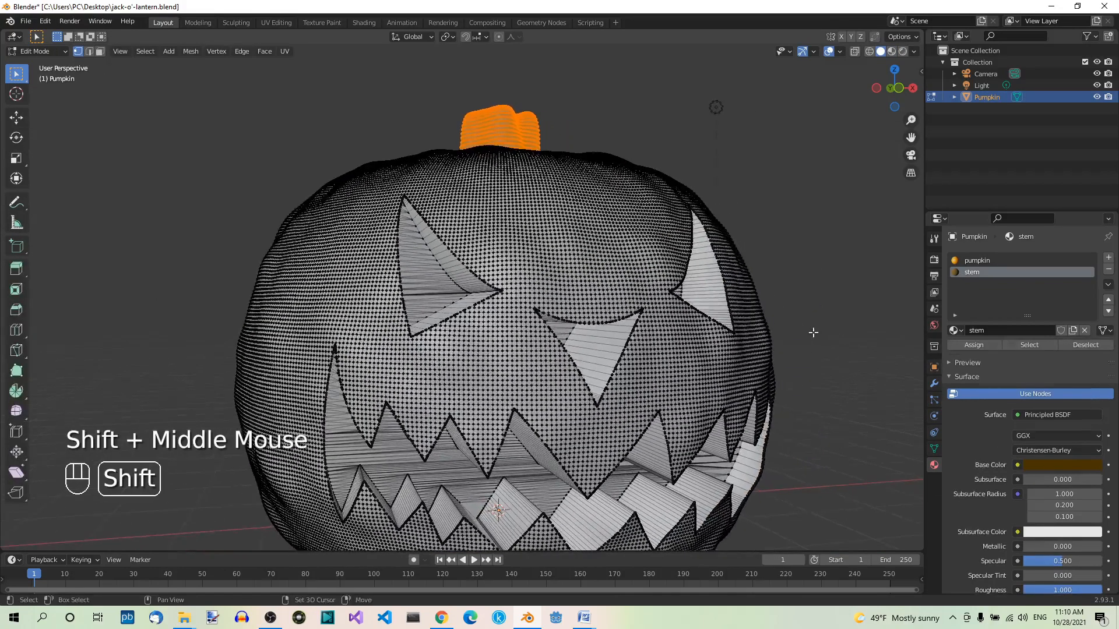
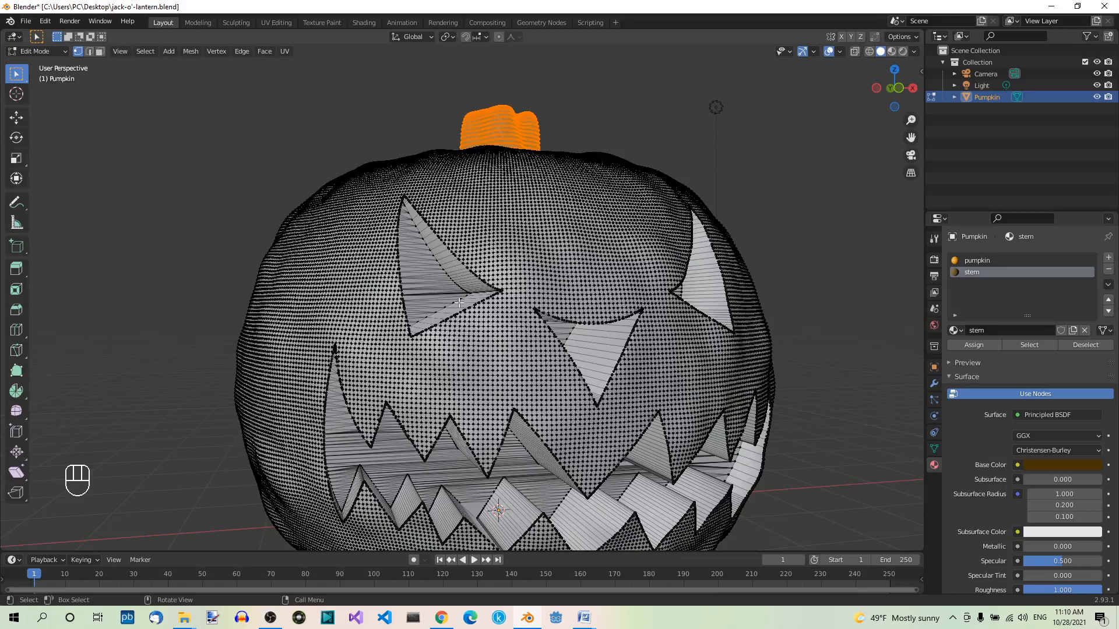
{"action": "scroll", "coordinate": [423, 283], "scroll_direction": "up", "scroll_amount": 2}
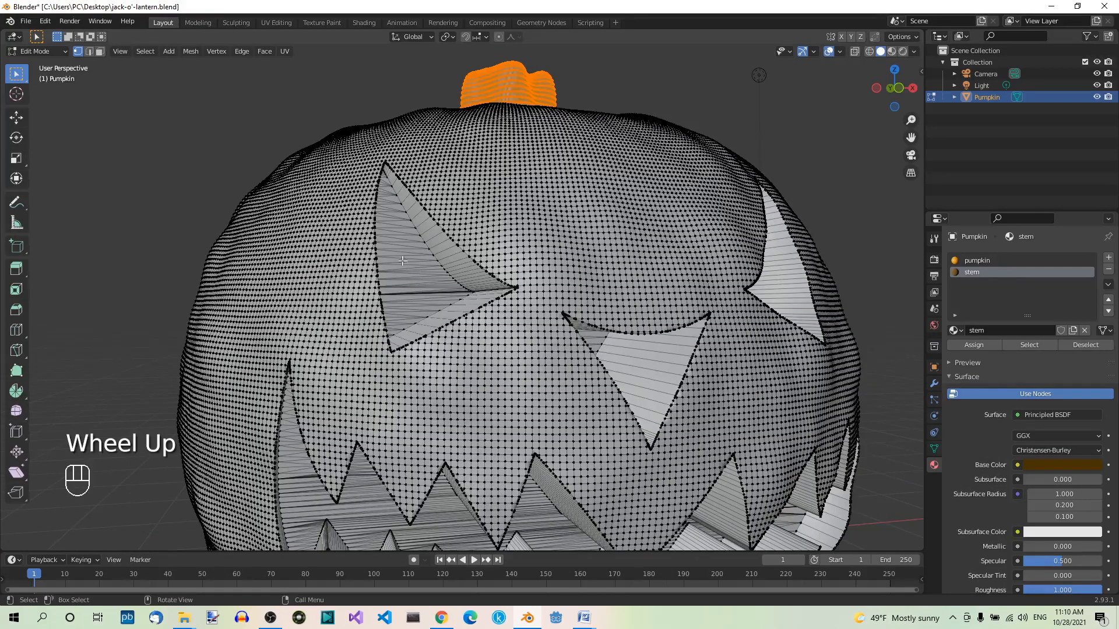
{"action": "left_click", "coordinate": [390, 255]}
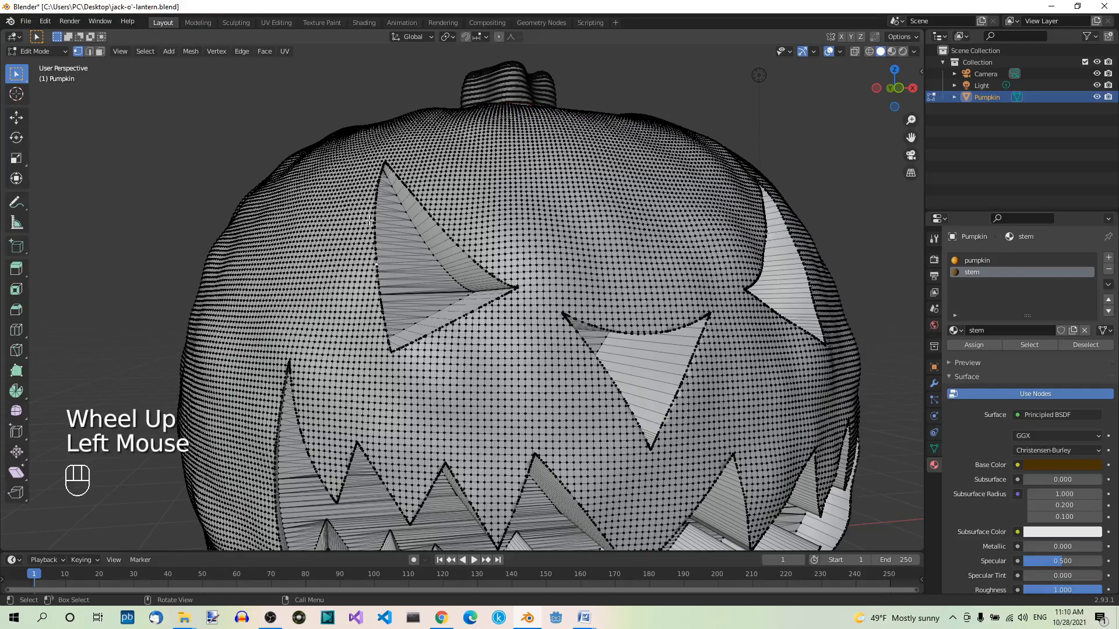
{"action": "left_click", "coordinate": [99, 51]}
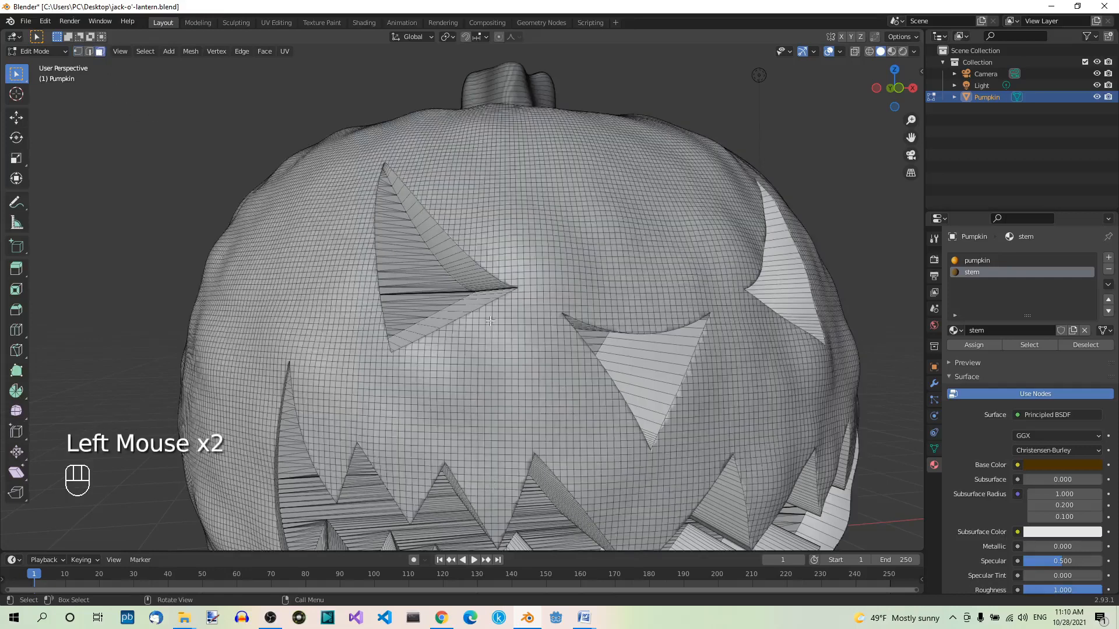
{"action": "left_click", "coordinate": [400, 240]}
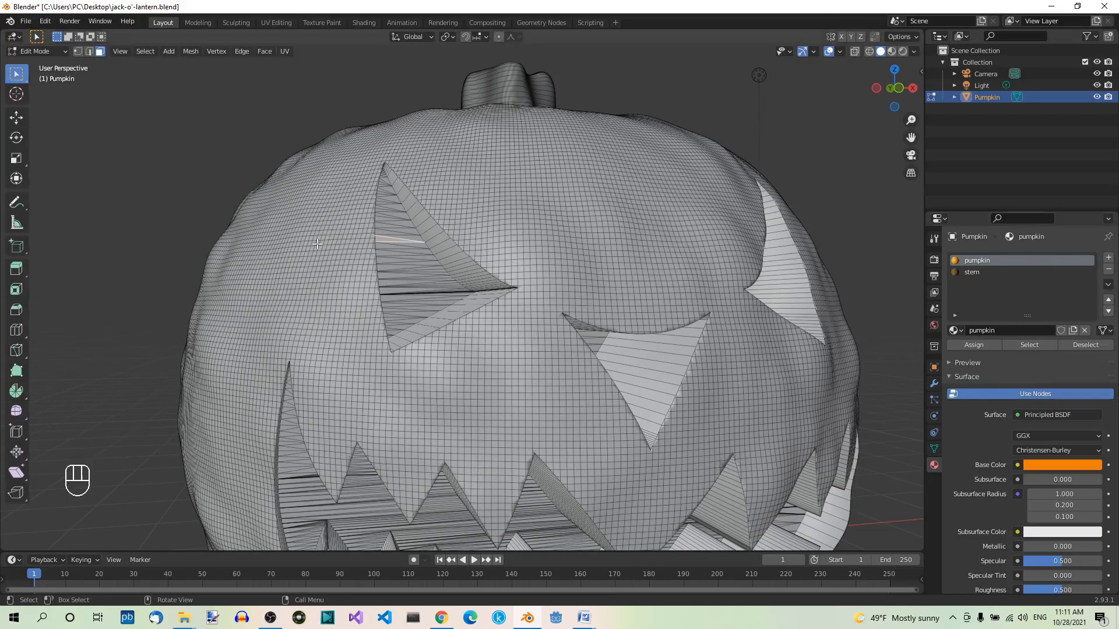
Extend the selection to all similar Coplanar faces and check it in Wireframe shading.
{"action": "left_click", "coordinate": [144, 52]}
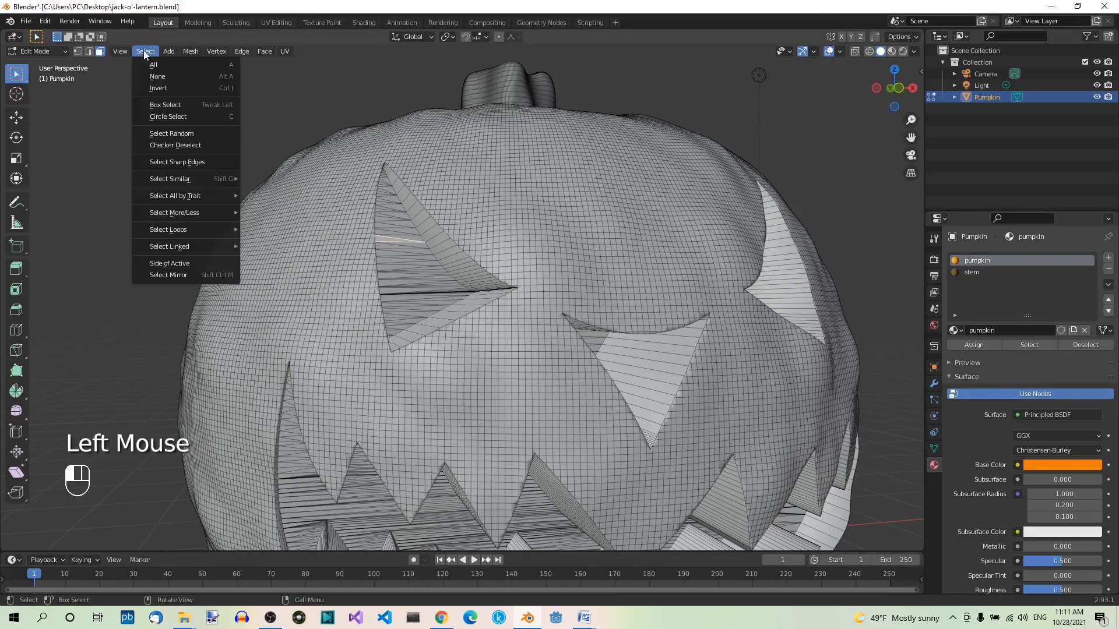
{"action": "mouse_move", "coordinate": [185, 182]}
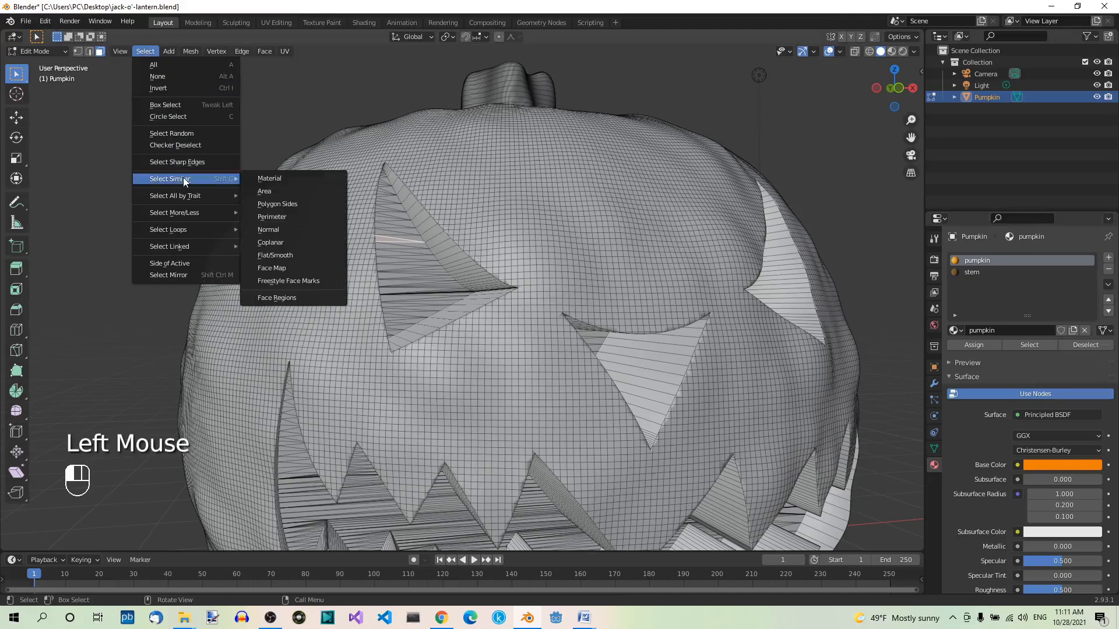
{"action": "left_click", "coordinate": [273, 244]}
{"action": "scroll", "coordinate": [768, 237], "scroll_direction": "down", "scroll_amount": 4}
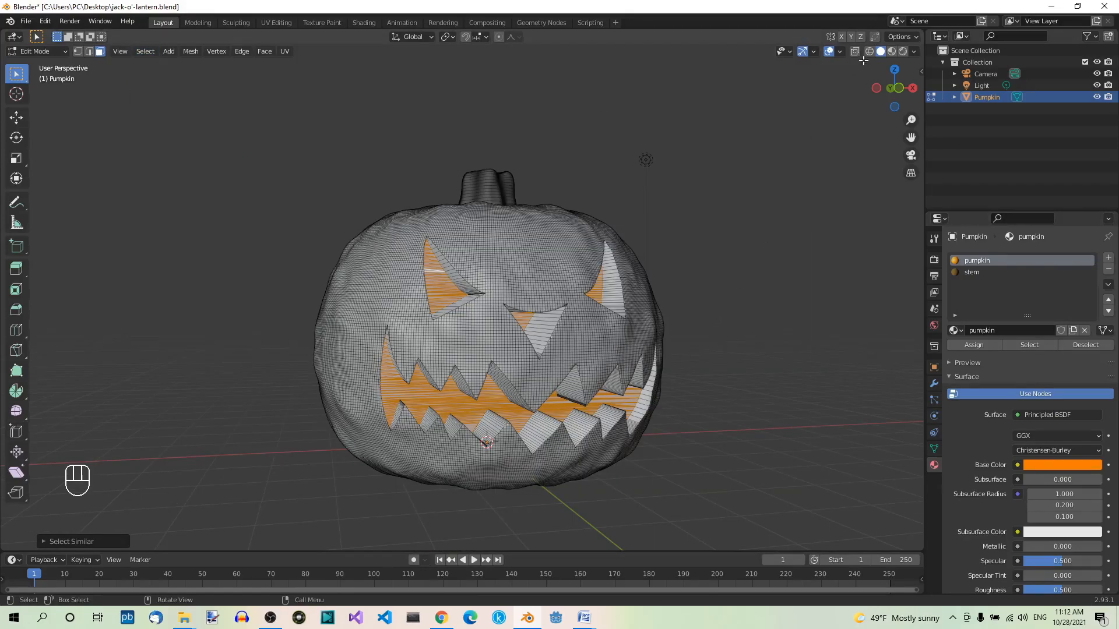
{"action": "left_click", "coordinate": [869, 52]}
{"action": "middle_click_drag", "start_coordinate": [747, 331], "coordinate": [807, 337]}
{"action": "scroll", "coordinate": [723, 336], "scroll_direction": "up", "scroll_amount": 2}
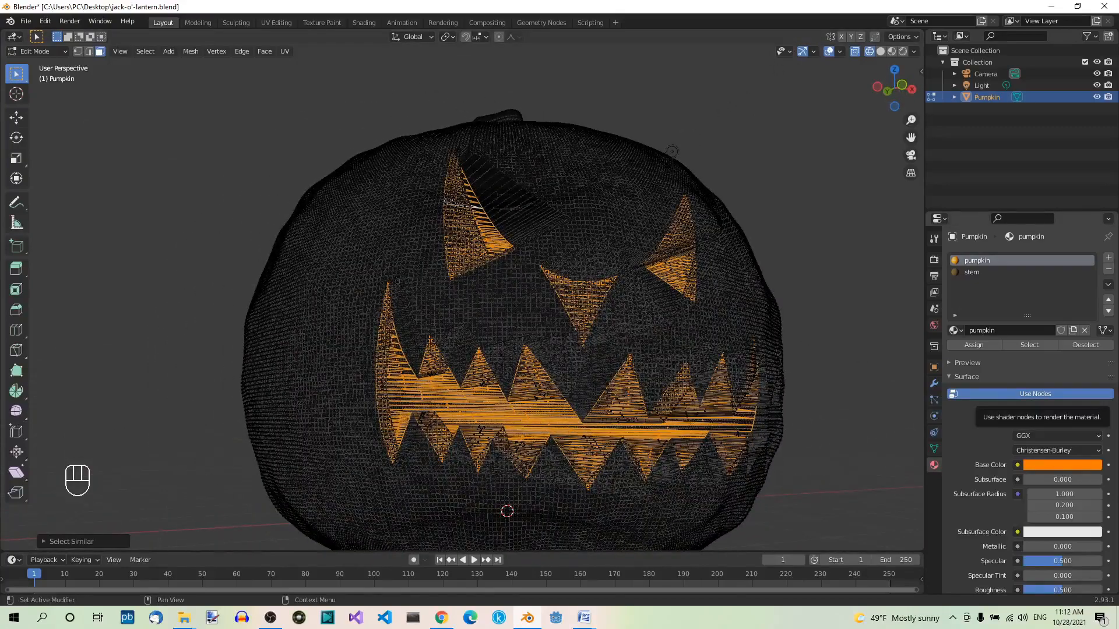
Return to Solid shading, delete the selected back faces behind the eyes, nose and mouth, and save the file.
{"action": "left_click", "coordinate": [881, 52]}
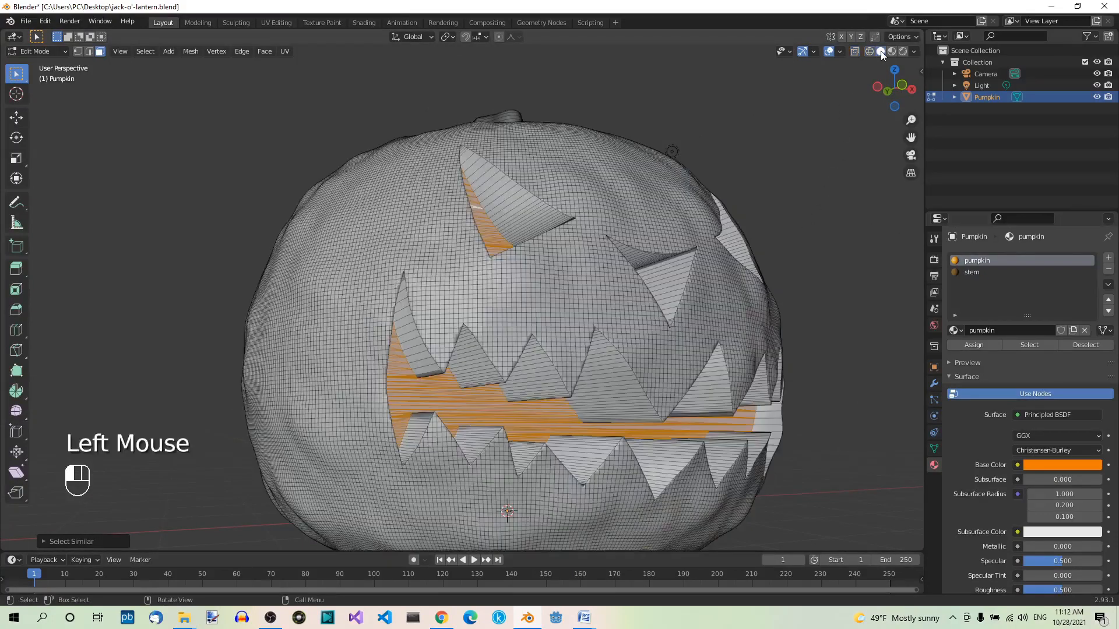
{"action": "middle_click_drag", "start_coordinate": [807, 272], "coordinate": [787, 284]}
{"action": "key", "text": "x"}
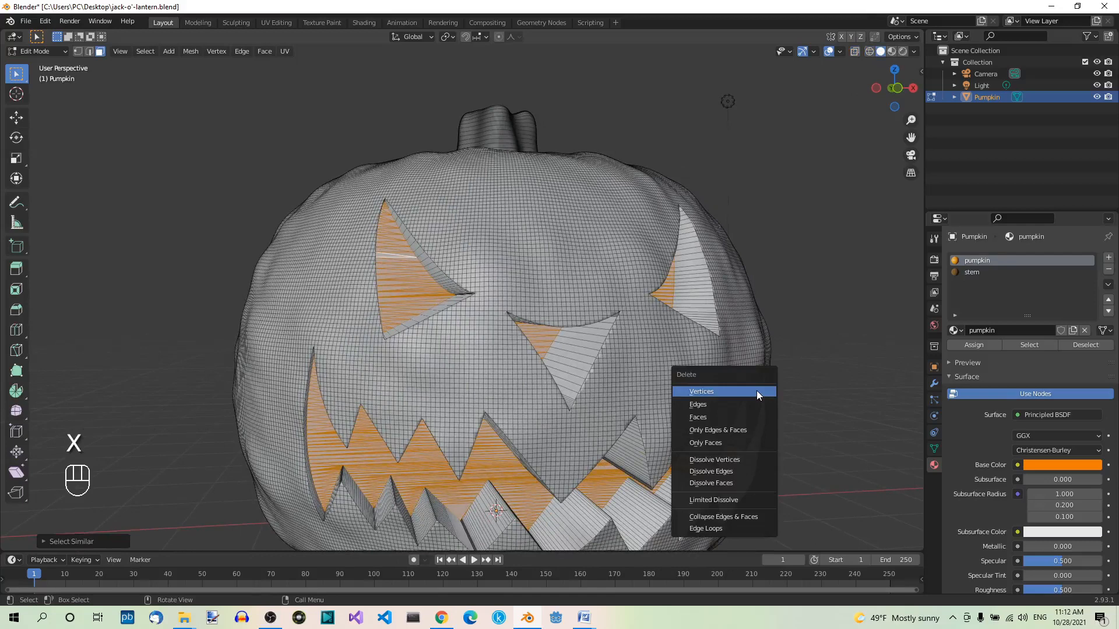
{"action": "left_click", "coordinate": [720, 419]}
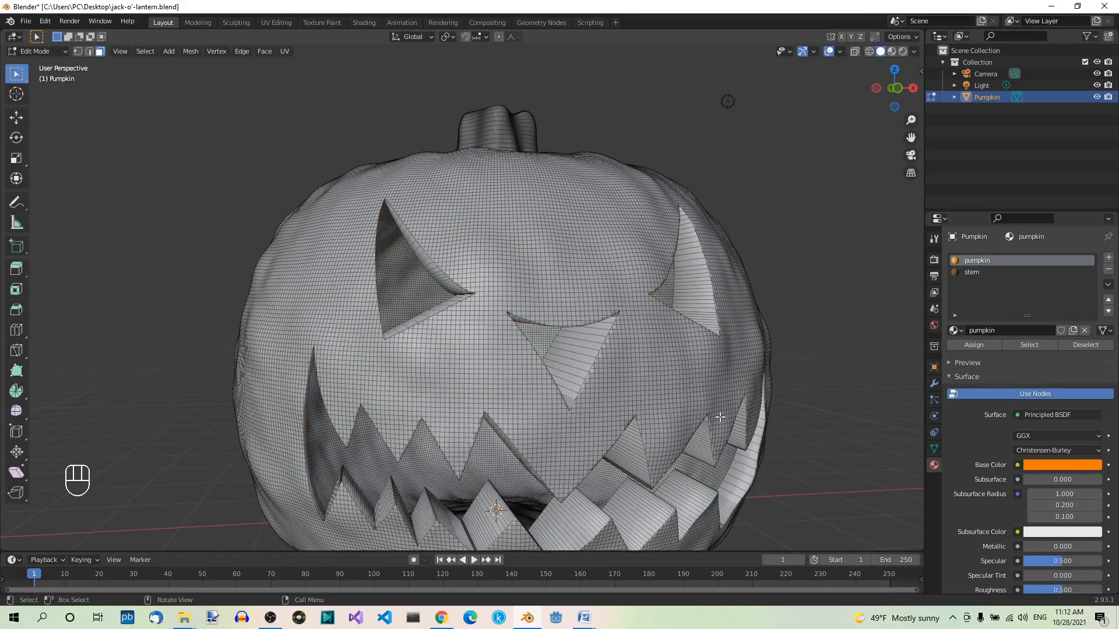
{"action": "scroll", "coordinate": [772, 392], "scroll_direction": "down", "scroll_amount": 2}
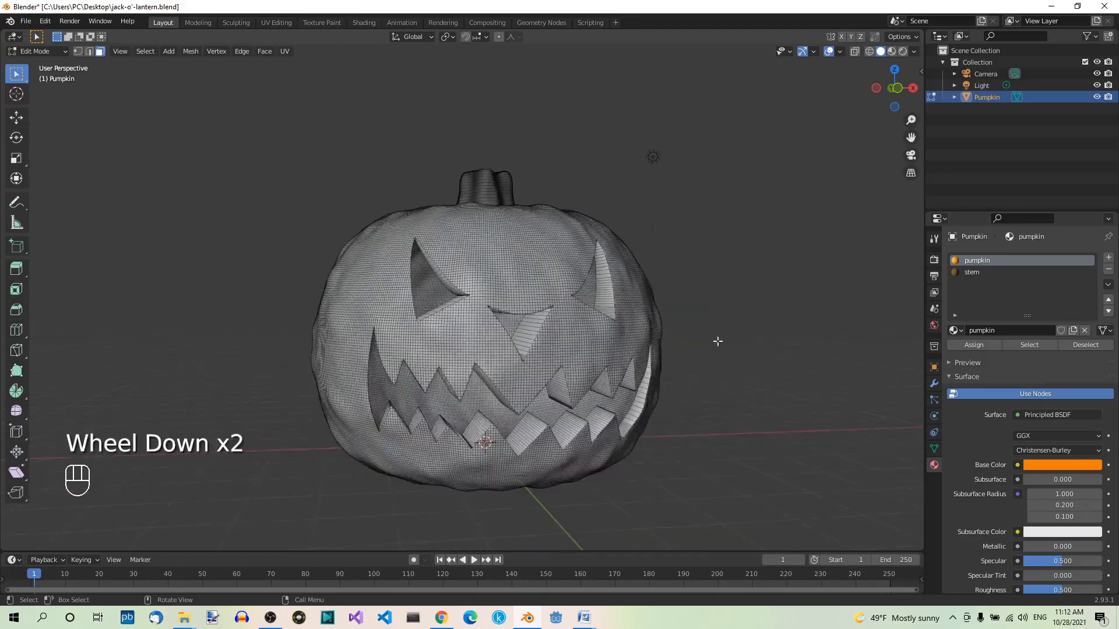
{"action": "mouse_move", "coordinate": [750, 372]}
{"action": "middle_mouse_down"}
{"action": "mouse_move", "coordinate": [719, 382]}
{"action": "mouse_move", "coordinate": [711, 352]}
{"action": "mouse_move", "coordinate": [765, 338]}
{"action": "mouse_move", "coordinate": [766, 367]}
{"action": "mouse_move", "coordinate": [750, 355]}
{"action": "mouse_move", "coordinate": [769, 344]}
{"action": "mouse_move", "coordinate": [766, 364]}
{"action": "mouse_move", "coordinate": [750, 372]}
{"action": "mouse_move", "coordinate": [750, 359]}
{"action": "middle_mouse_up"}
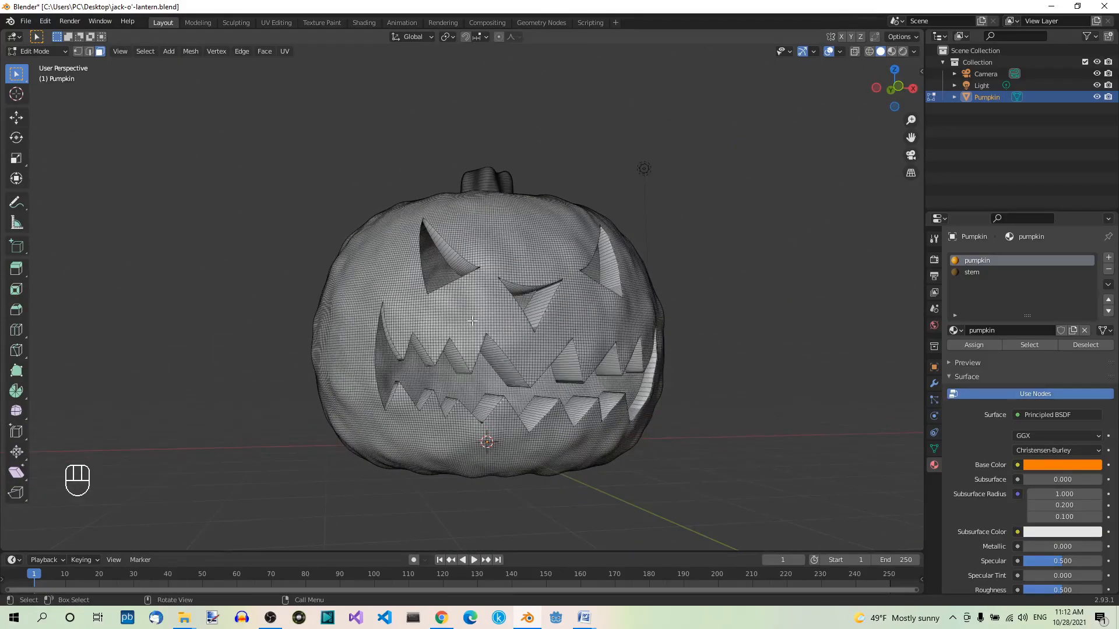
{"action": "scroll", "coordinate": [472, 321], "scroll_direction": "up", "scroll_amount": 2}
{"action": "scroll", "coordinate": [487, 344], "scroll_direction": "down", "scroll_amount": 1}
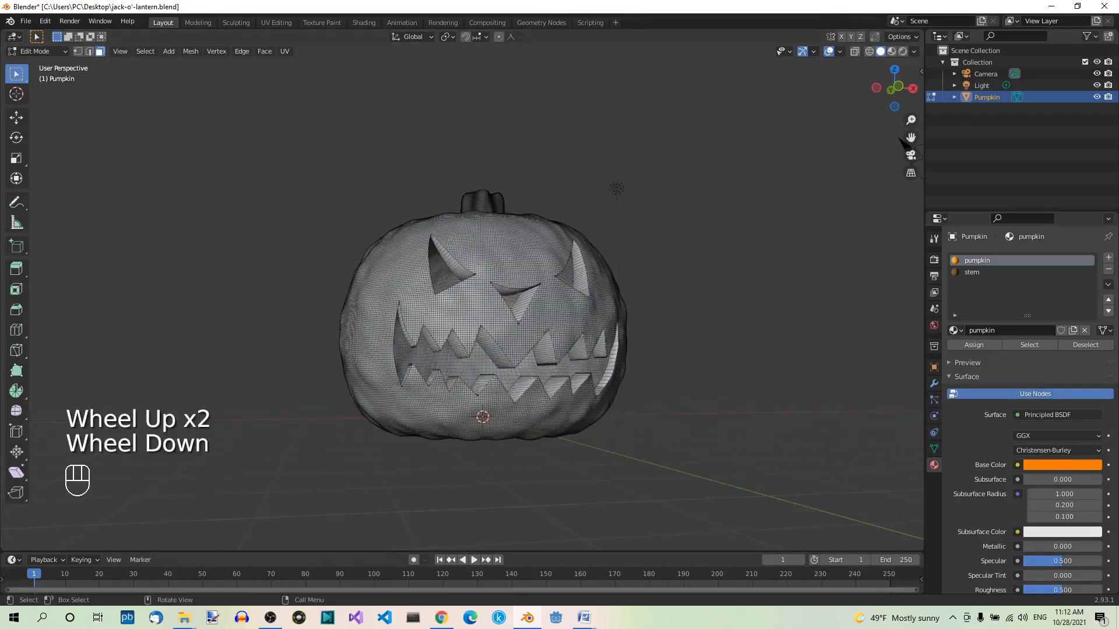
{"action": "key", "text": "ctrl+s"}
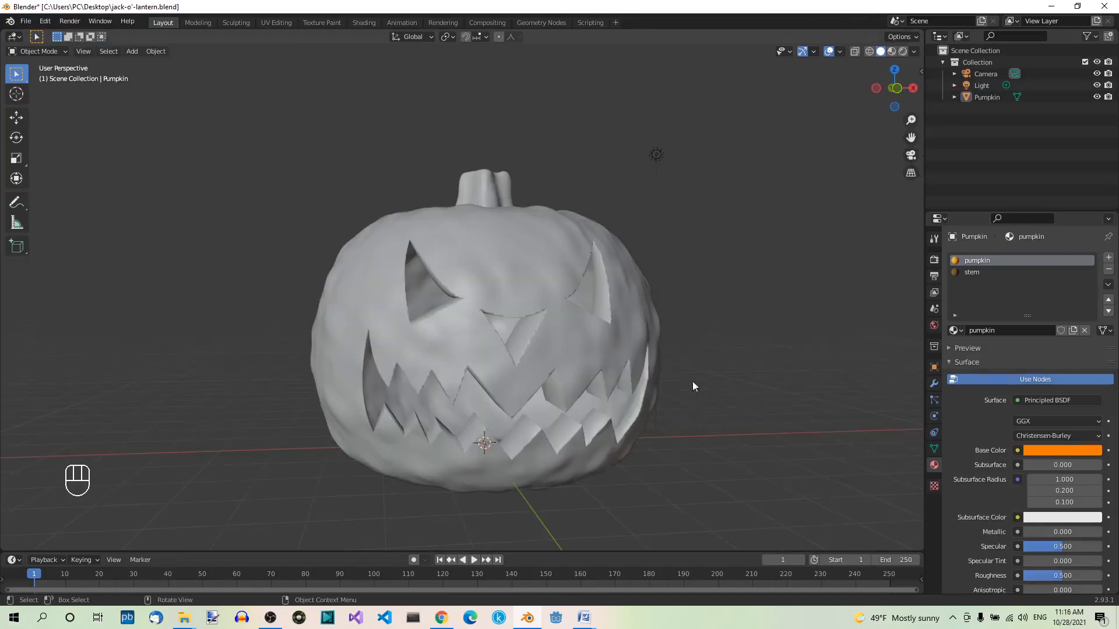
Set the World background color to black, hex 000000.
{"action": "left_click", "coordinate": [933, 325]}
{"action": "left_click", "coordinate": [1079, 334]}
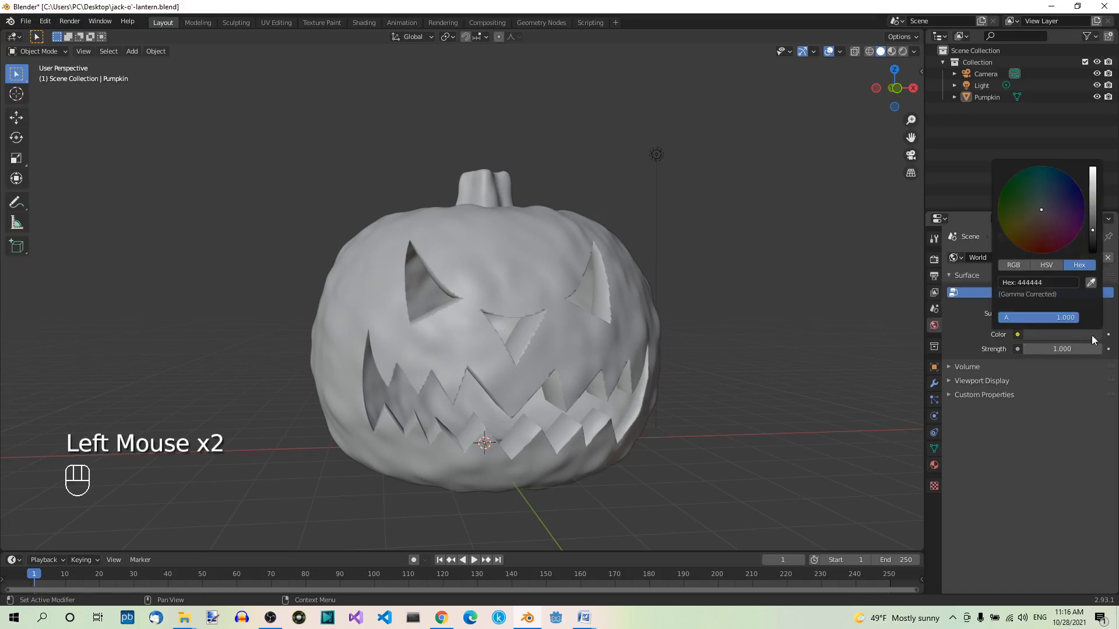
{"action": "left_click_drag", "start_coordinate": [1092, 230], "coordinate": [1092, 251]}
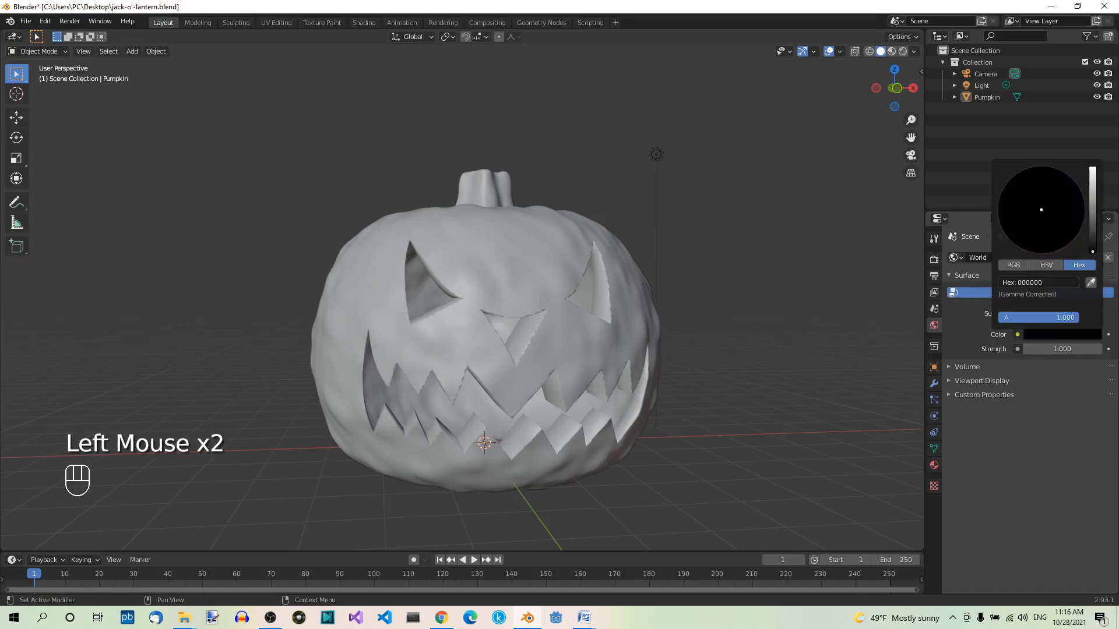
Switch to Wireframe shading and, in top view, duplicate the light to the mirrored spot on the pumpkin's opposite side.
{"action": "left_click", "coordinate": [869, 51]}
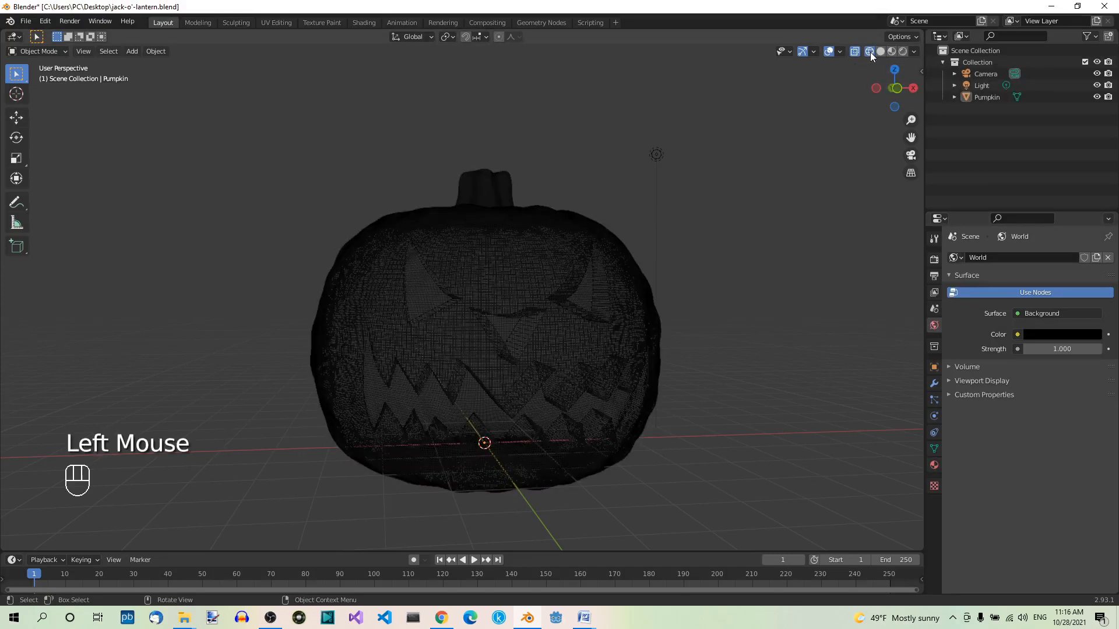
{"action": "left_click", "coordinate": [657, 155]}
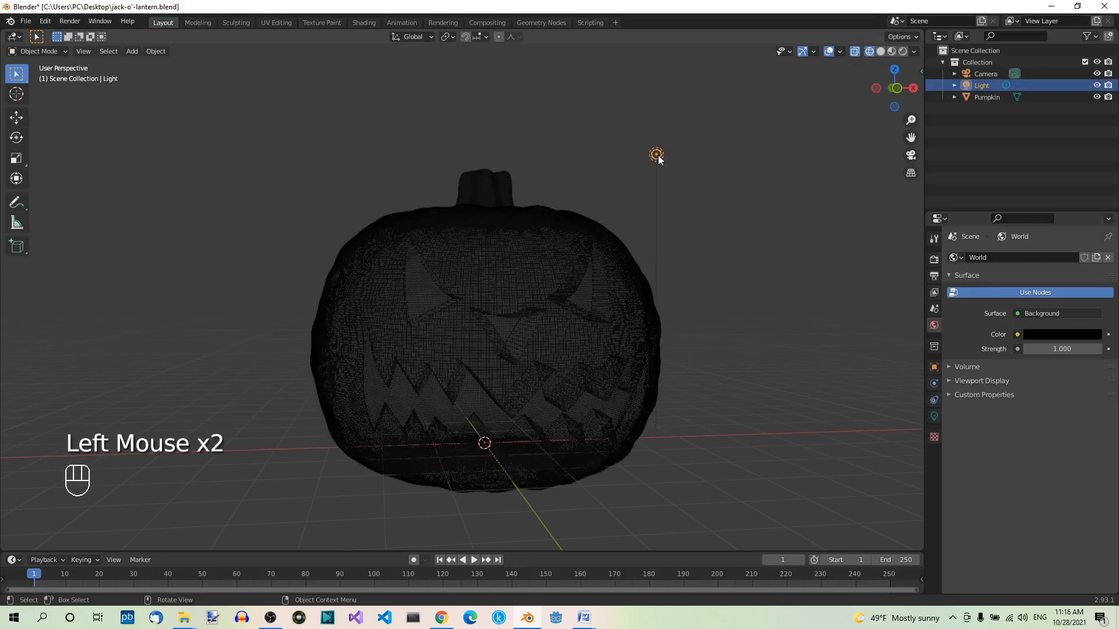
{"action": "key", "text": "KP_7"}
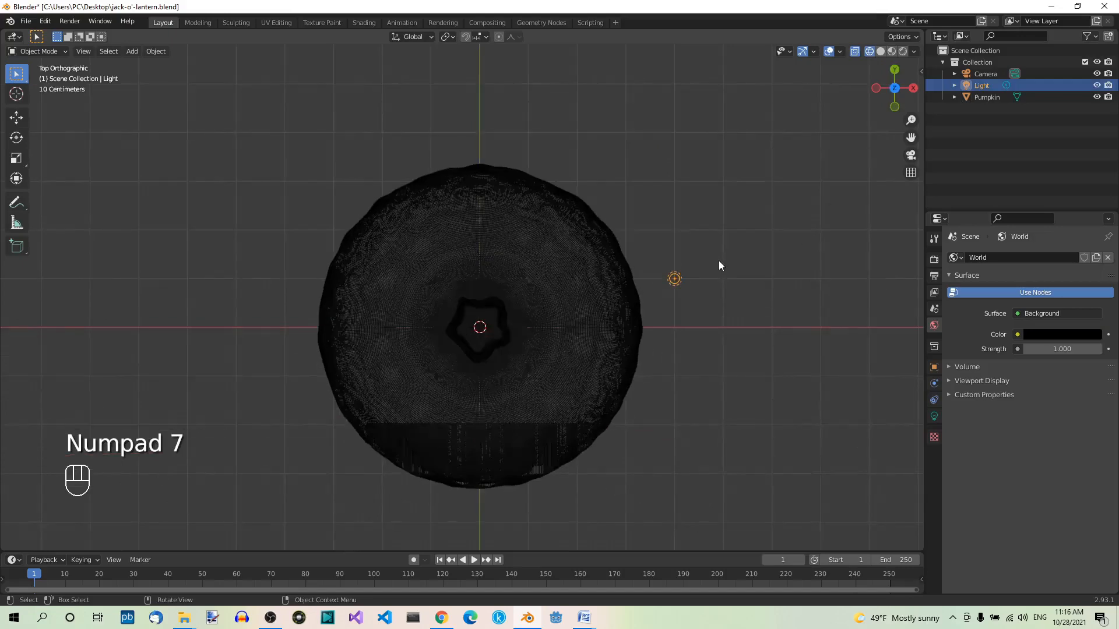
{"action": "key", "text": "shift+d"}
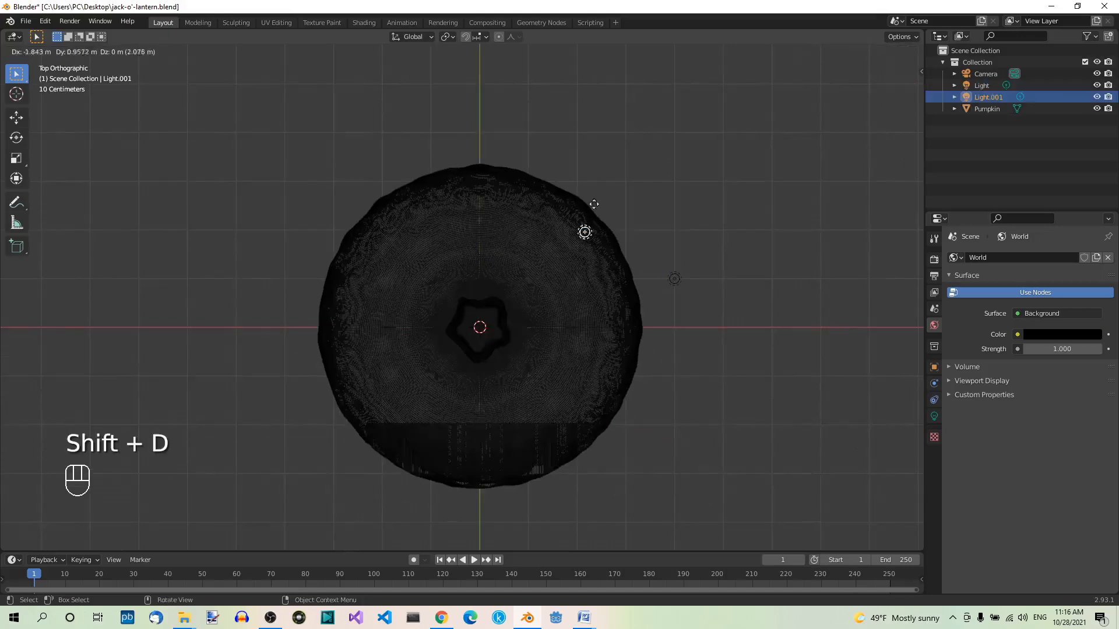
{"action": "left_click", "coordinate": [329, 263]}
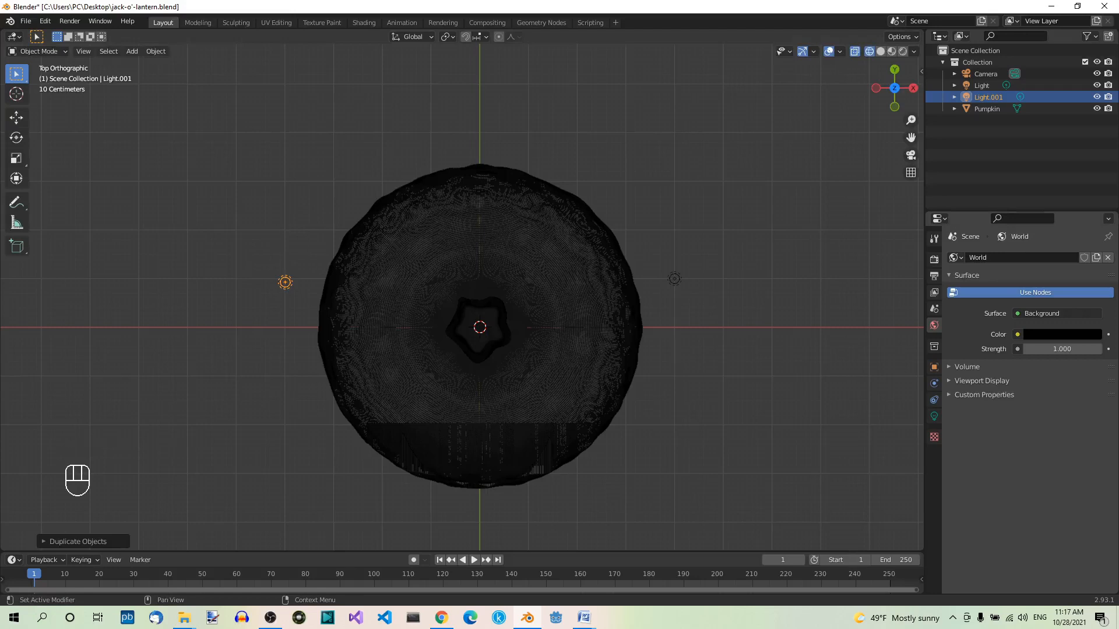
Select both lights and move them together along the Y axis to well in front of the pumpkin's face.
{"action": "scroll", "coordinate": [739, 246], "scroll_direction": "down", "scroll_amount": 2}
{"action": "scroll", "coordinate": [619, 297], "scroll_direction": "up", "scroll_amount": 2}
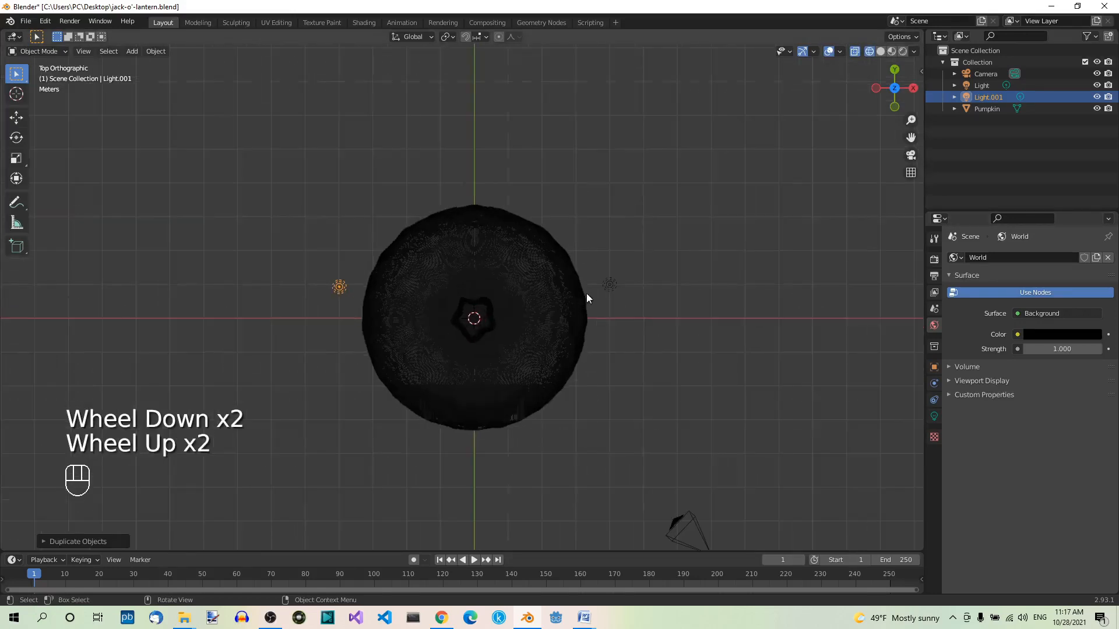
{"action": "left_click", "coordinate": [610, 285], "text": "shift"}
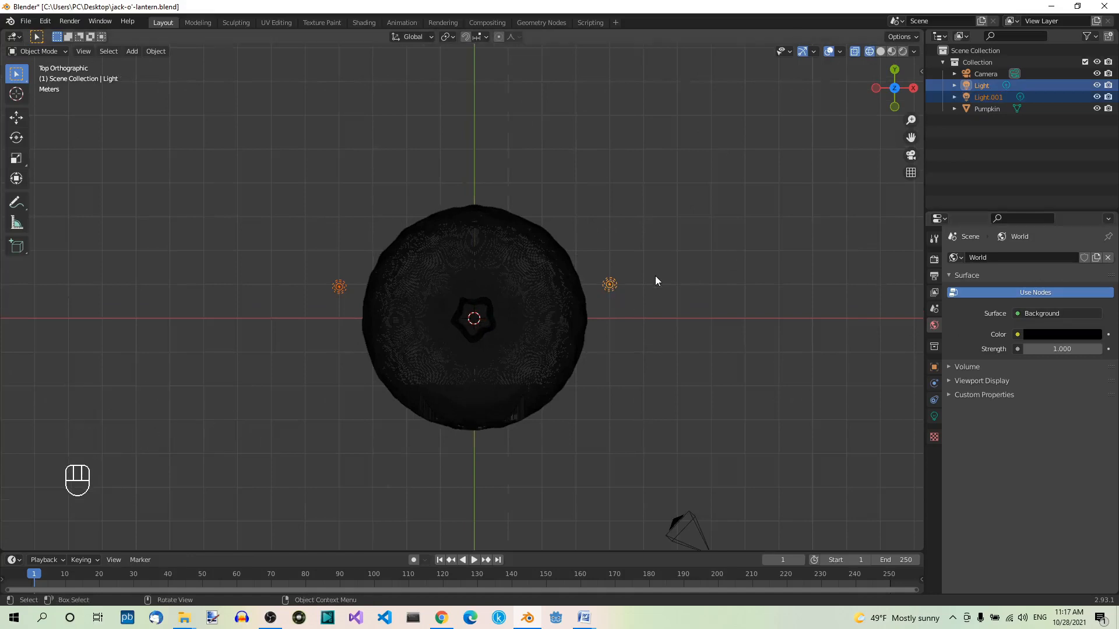
{"action": "key", "text": "g"}
{"action": "key", "text": "y"}
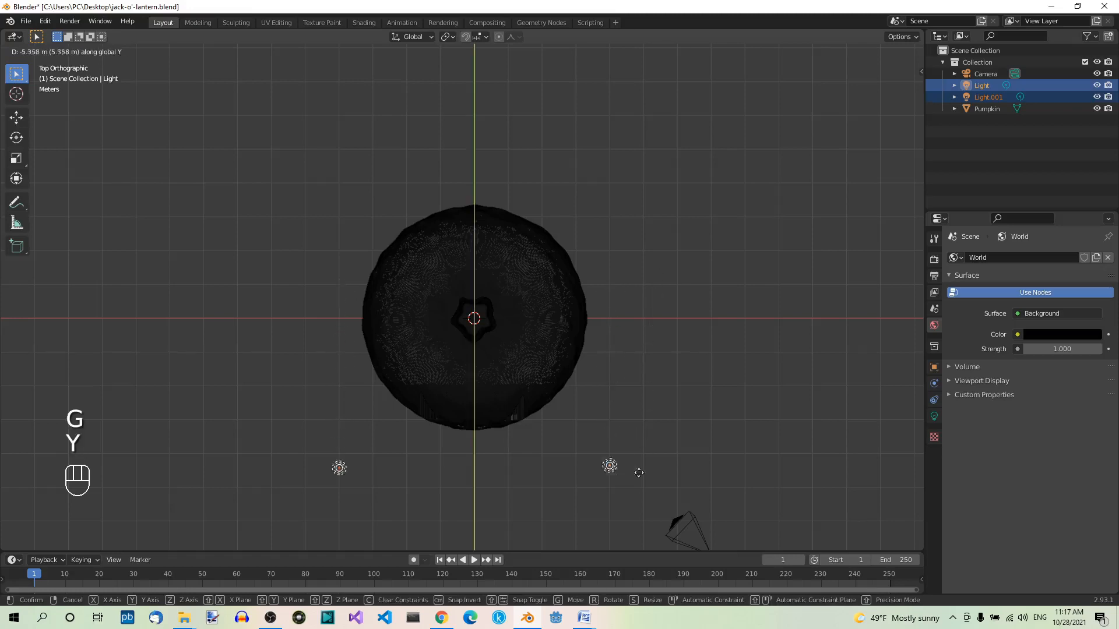
{"action": "left_click", "coordinate": [631, 505]}
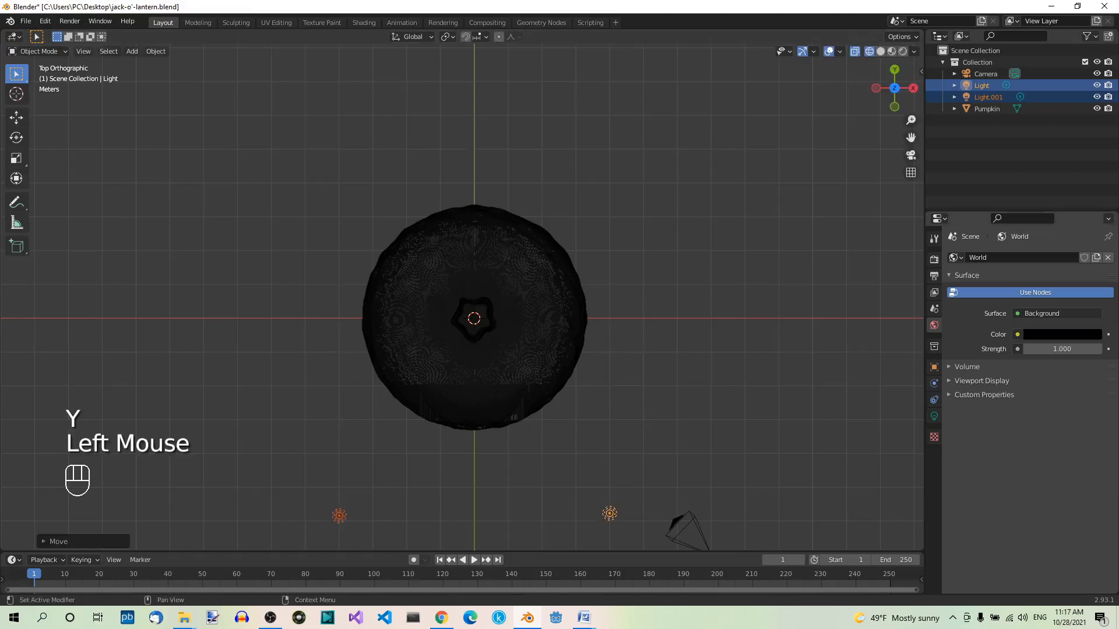
Duplicate the left-hand light onto the pumpkin's centre and lower the copy along Z to just above the pumpkin's base, inside it.
{"action": "left_click", "coordinate": [341, 514]}
{"action": "key", "text": "shift+d"}
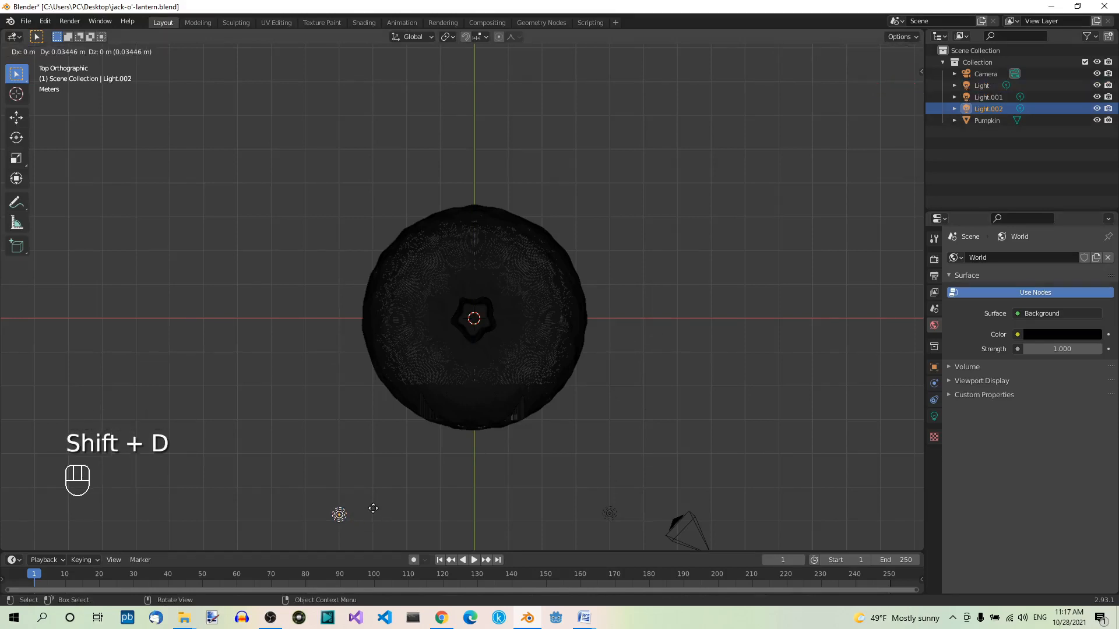
{"action": "left_click", "coordinate": [508, 313]}
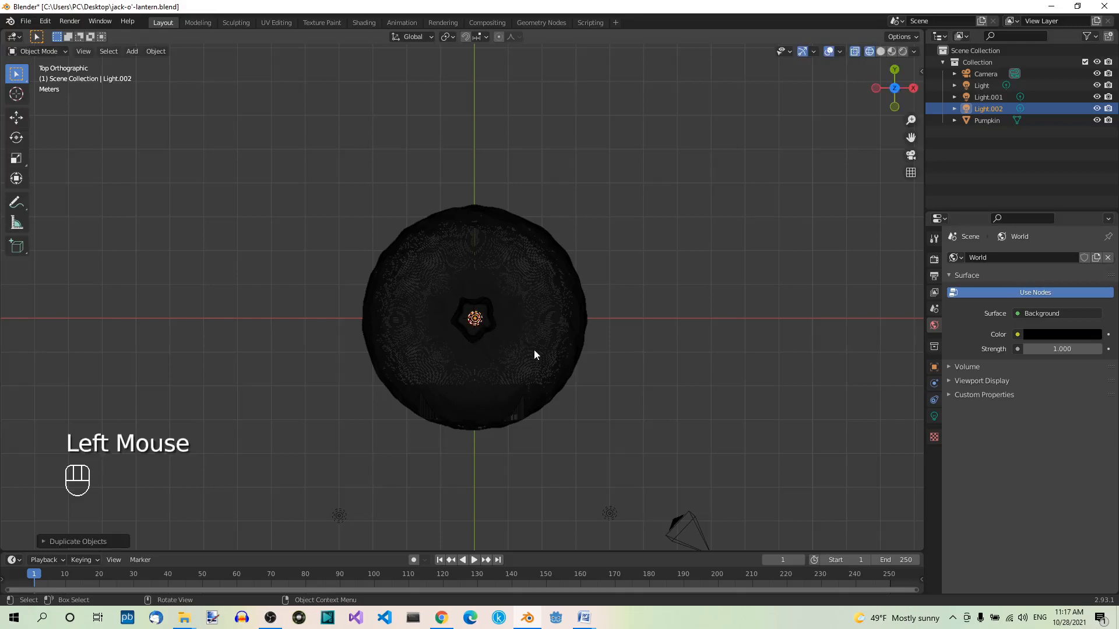
{"action": "key", "text": "KP_1"}
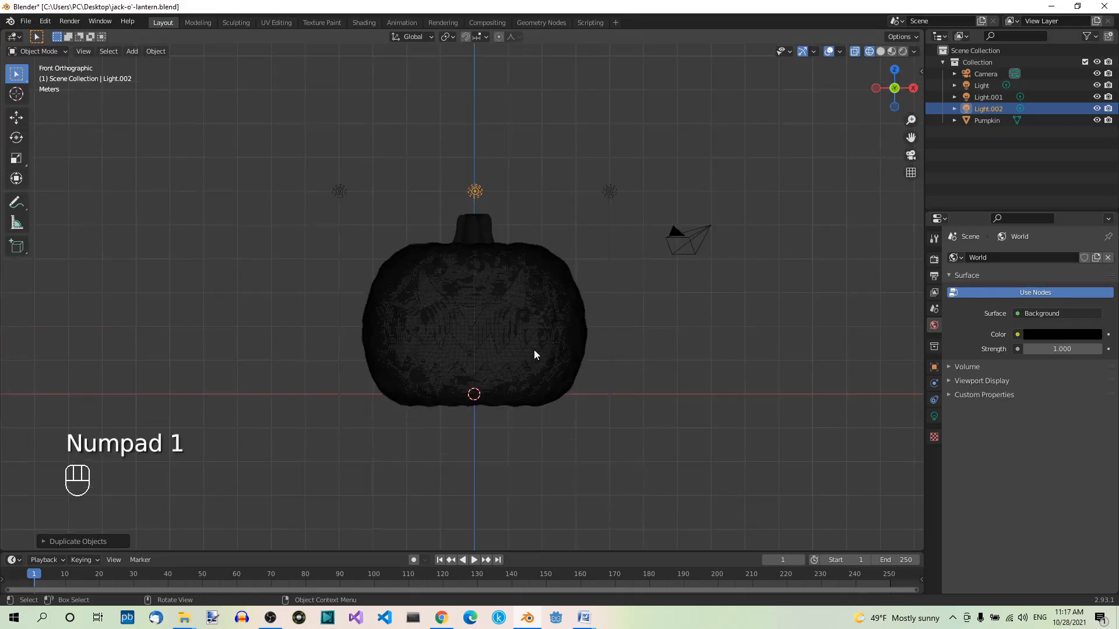
{"action": "key", "text": "g"}
{"action": "key", "text": "z"}
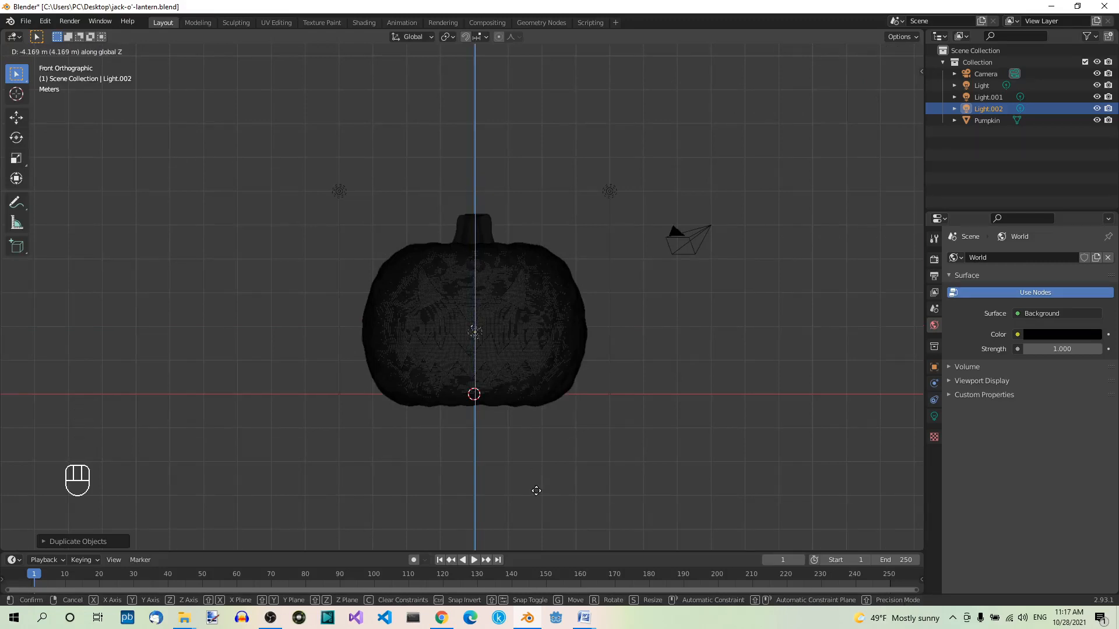
{"action": "left_click", "coordinate": [533, 534]}
{"action": "middle_click_drag", "start_coordinate": [565, 481], "coordinate": [592, 442]}
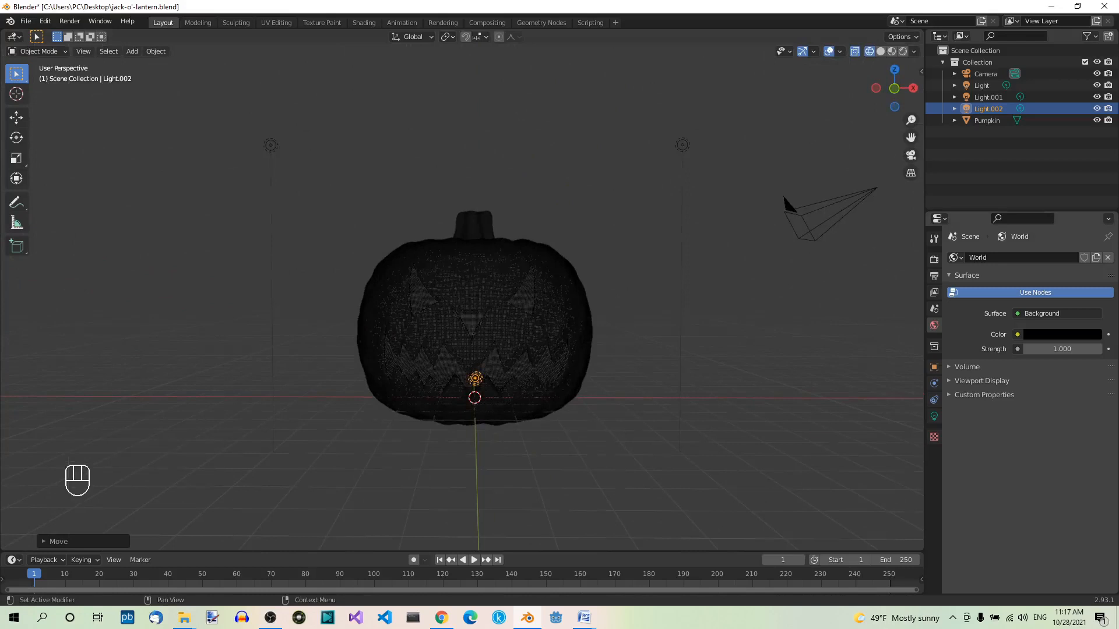
Set the power of the light inside the pumpkin to 200 W.
{"action": "left_click", "coordinate": [934, 416]}
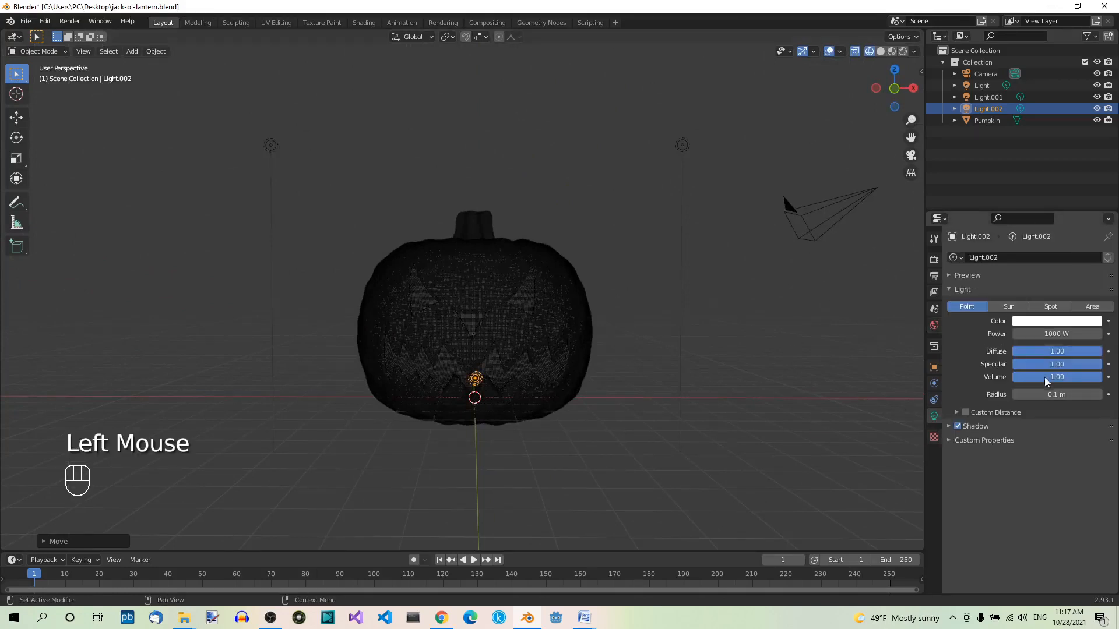
{"action": "left_click", "coordinate": [1055, 335]}
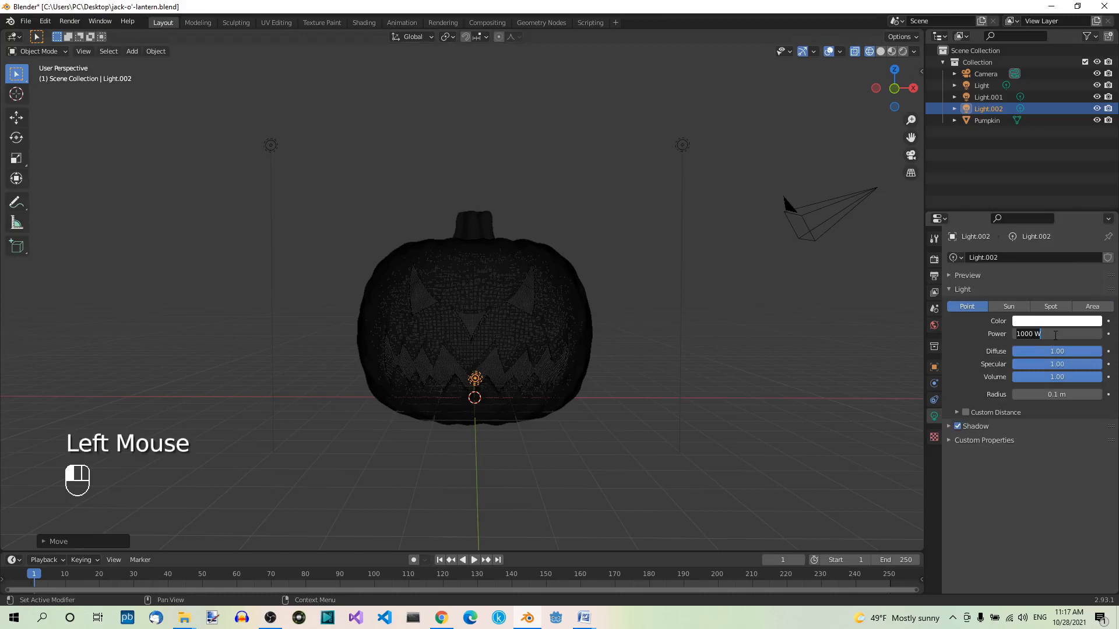
{"action": "type", "text": "100"}
{"action": "key", "text": "Return"}
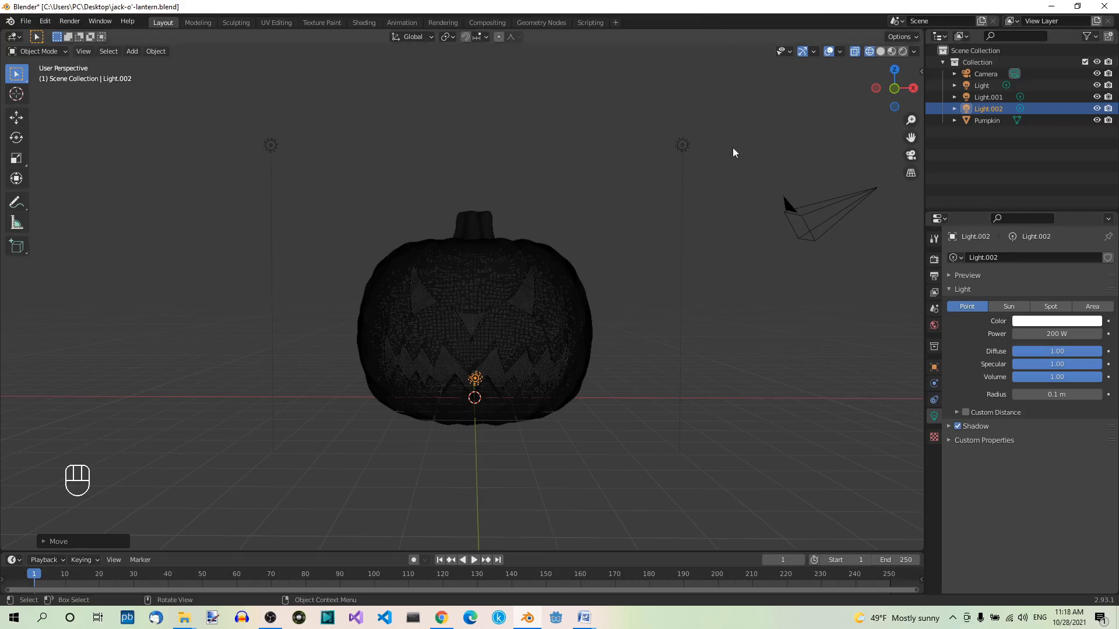
Switch to Rendered shading and check the lit pumpkin from the front and from a slightly turned angle.
{"action": "scroll", "coordinate": [784, 285], "scroll_direction": "up", "scroll_amount": 2}
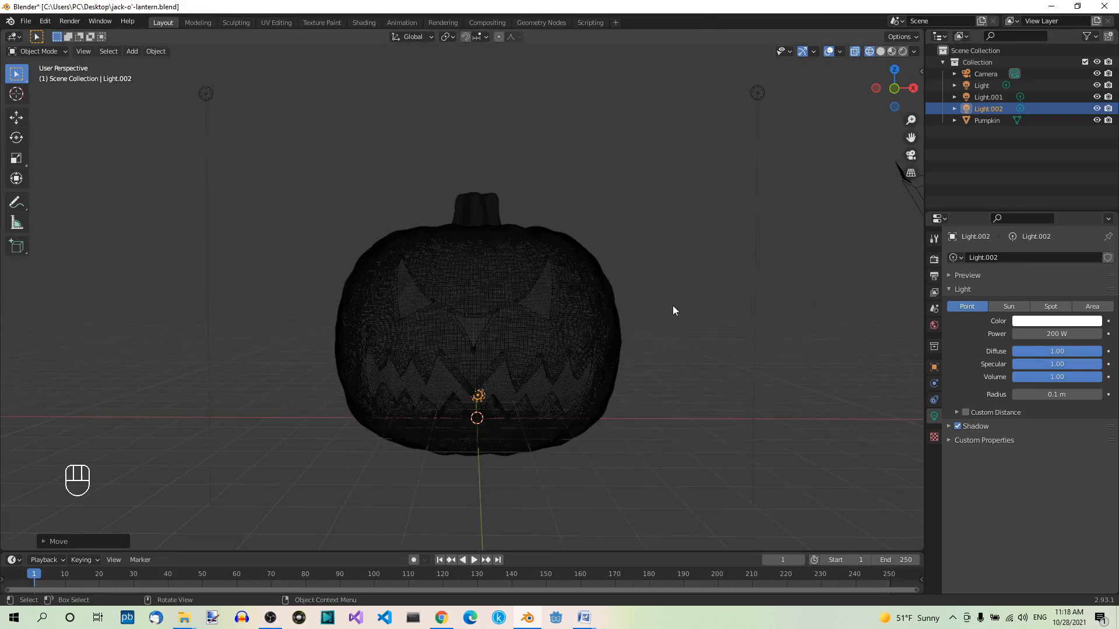
{"action": "left_click", "coordinate": [903, 50]}
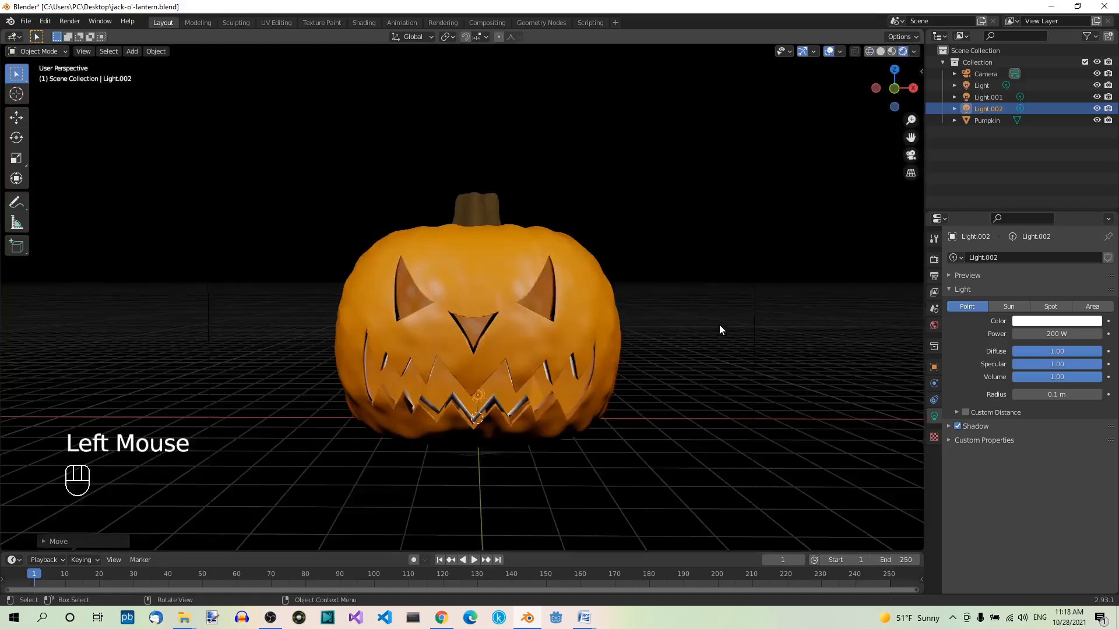
{"action": "scroll", "coordinate": [722, 323], "scroll_direction": "up", "scroll_amount": 1}
{"action": "scroll", "coordinate": [731, 321], "scroll_direction": "down", "scroll_amount": 1}
{"action": "mouse_move", "coordinate": [736, 326]}
{"action": "middle_mouse_down"}
{"action": "mouse_move", "coordinate": [719, 352]}
{"action": "mouse_move", "coordinate": [720, 251]}
{"action": "mouse_move", "coordinate": [773, 288]}
{"action": "mouse_move", "coordinate": [729, 310]}
{"action": "middle_mouse_up"}
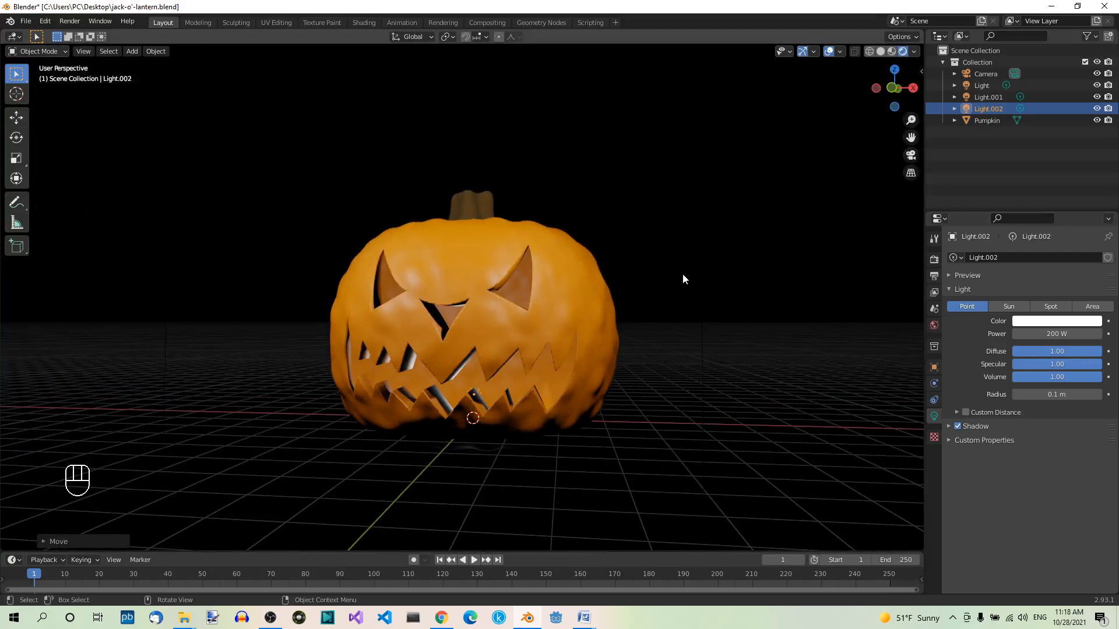
Frame the whole pumpkin from slightly above and to one side, and align the active camera to this view.
{"action": "scroll", "coordinate": [661, 301], "scroll_direction": "down", "scroll_amount": 2}
{"action": "mouse_move", "coordinate": [665, 303]}
{"action": "middle_mouse_down"}
{"action": "mouse_move", "coordinate": [662, 318]}
{"action": "mouse_move", "coordinate": [652, 309]}
{"action": "mouse_move", "coordinate": [663, 318]}
{"action": "middle_mouse_up"}
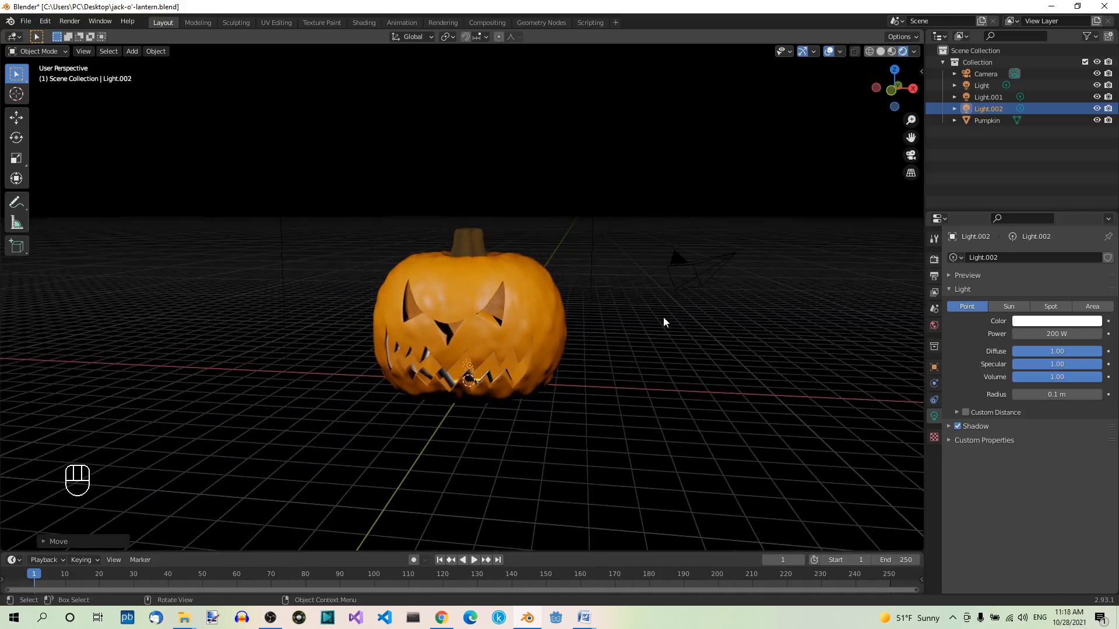
{"action": "left_click", "coordinate": [82, 51]}
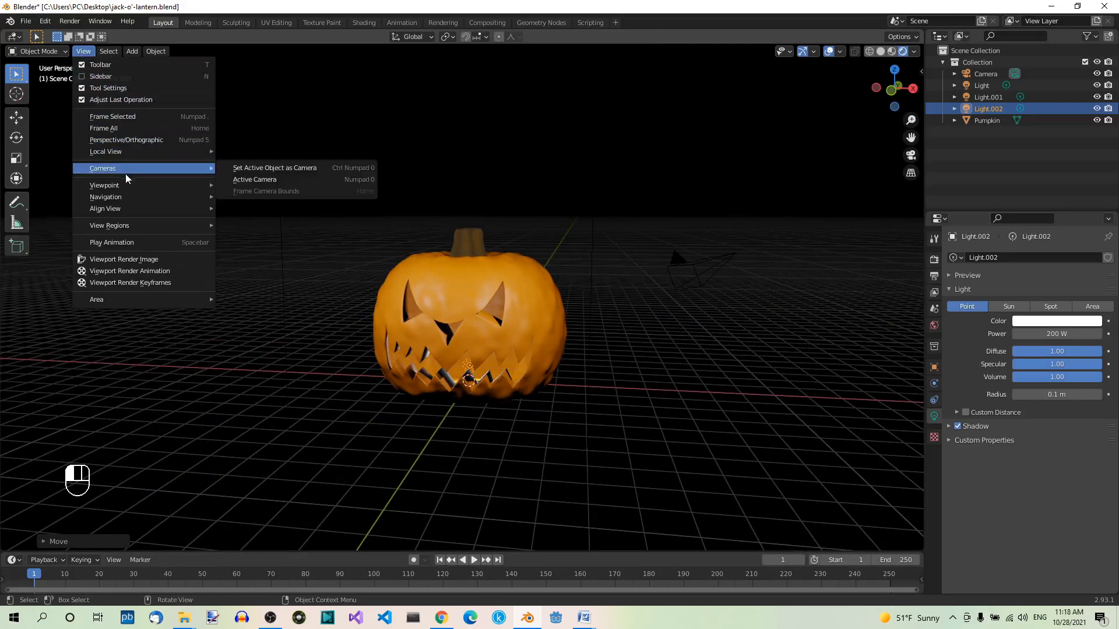
{"action": "mouse_move", "coordinate": [125, 210]}
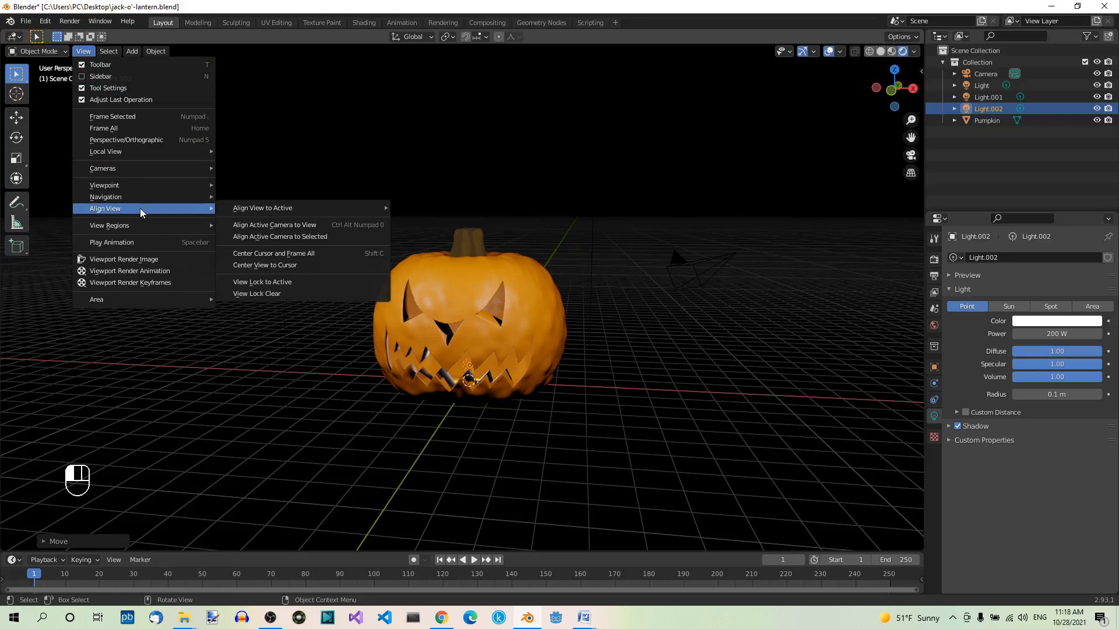
{"action": "left_click", "coordinate": [253, 224]}
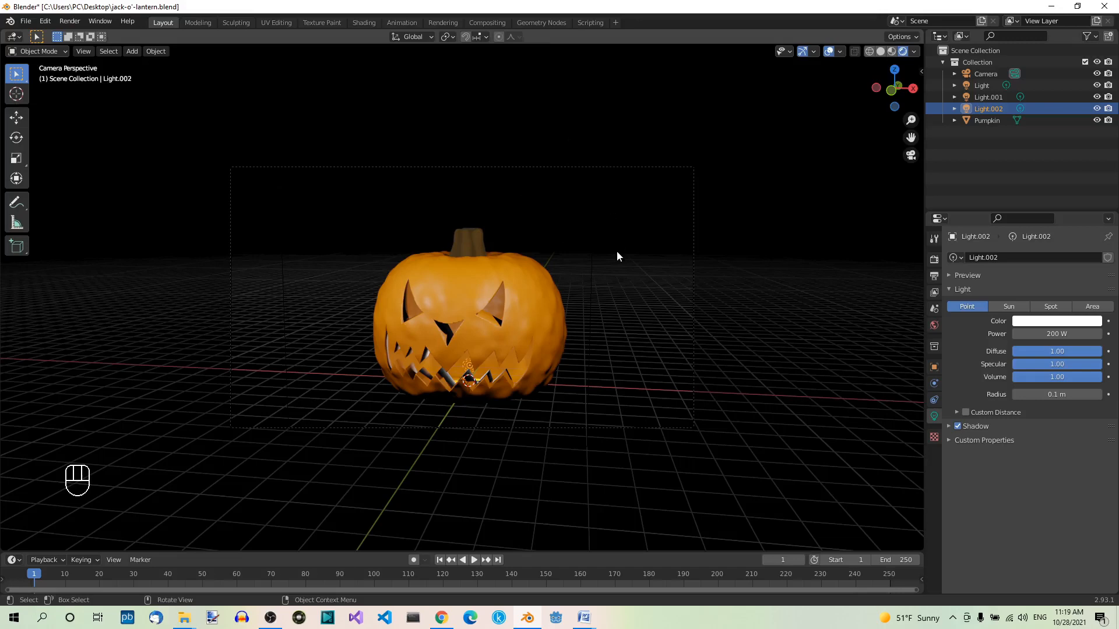
Save the file and render the camera view as a still image.
{"action": "key", "text": "ctrl+s"}
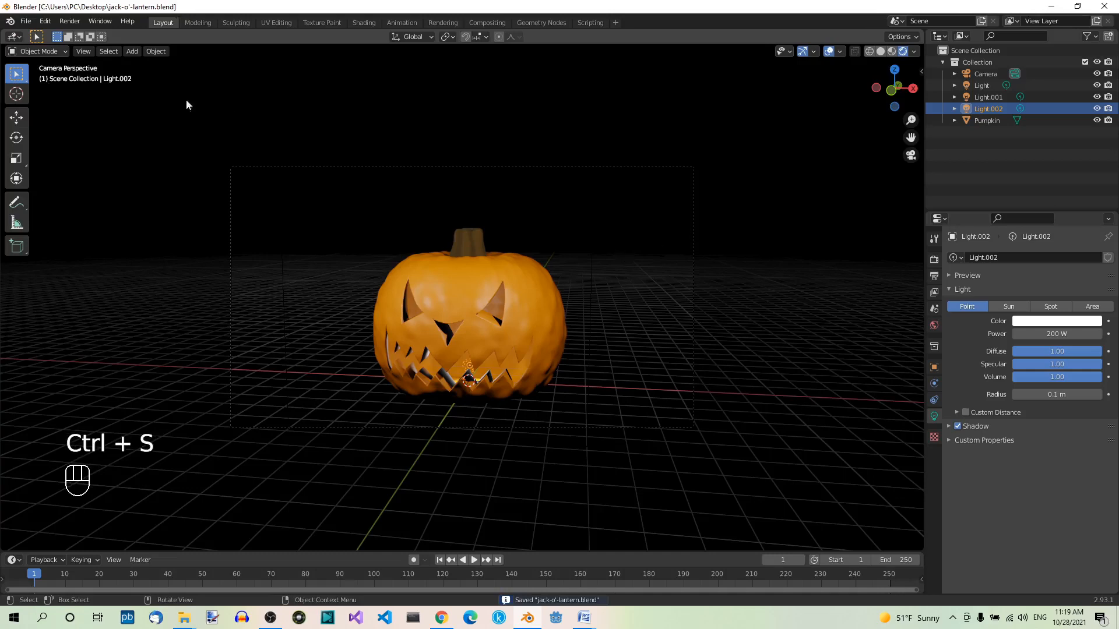
{"action": "left_click", "coordinate": [71, 22]}
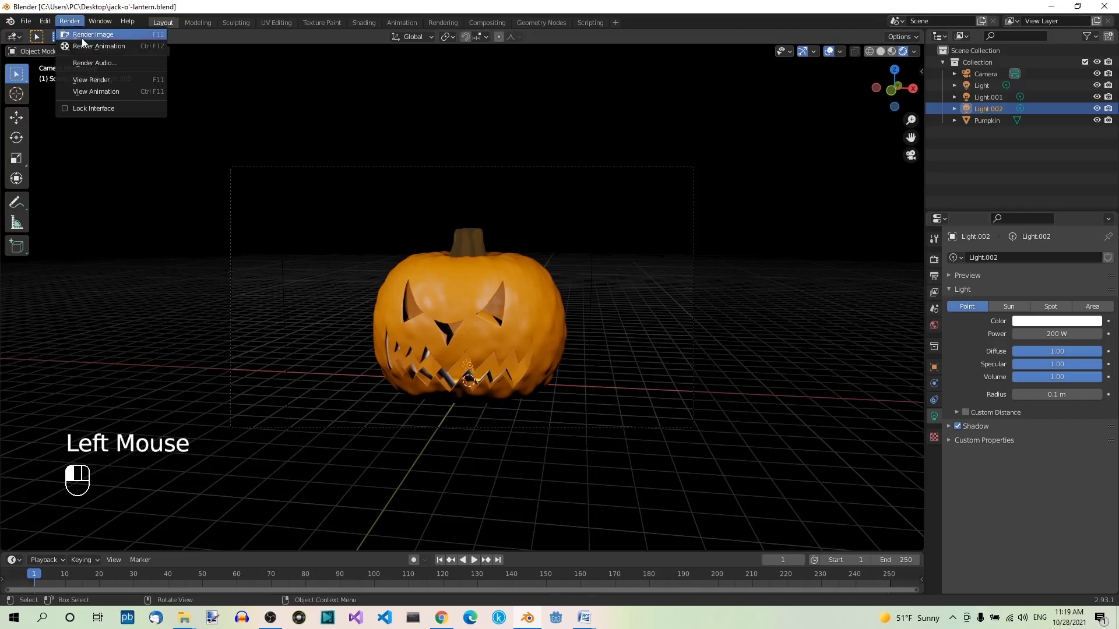
{"action": "left_click", "coordinate": [92, 36]}
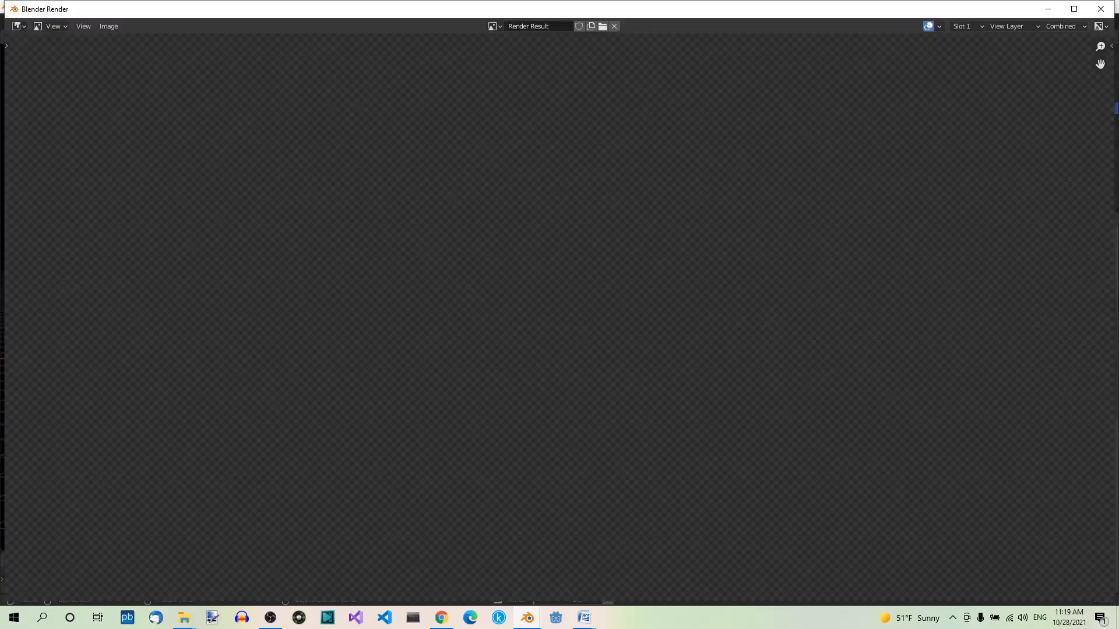